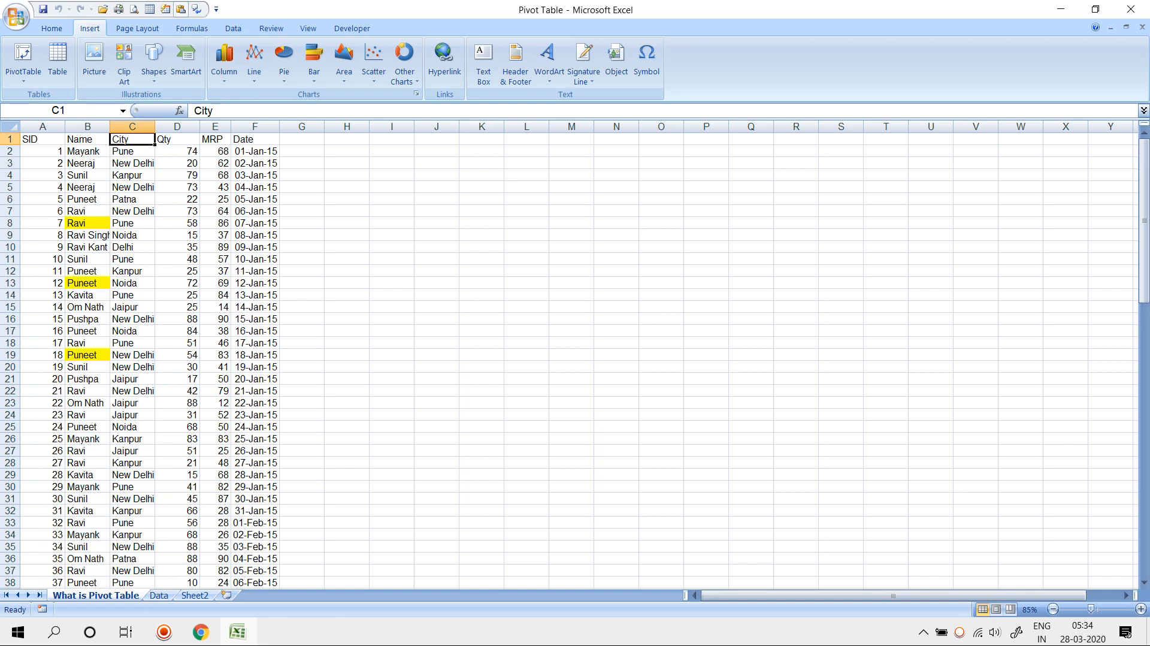
# - Create a PivotTable on a new worksheet from the data range A1:F101 of the What is Pivot Table sheet
pyautogui.click(42, 139)
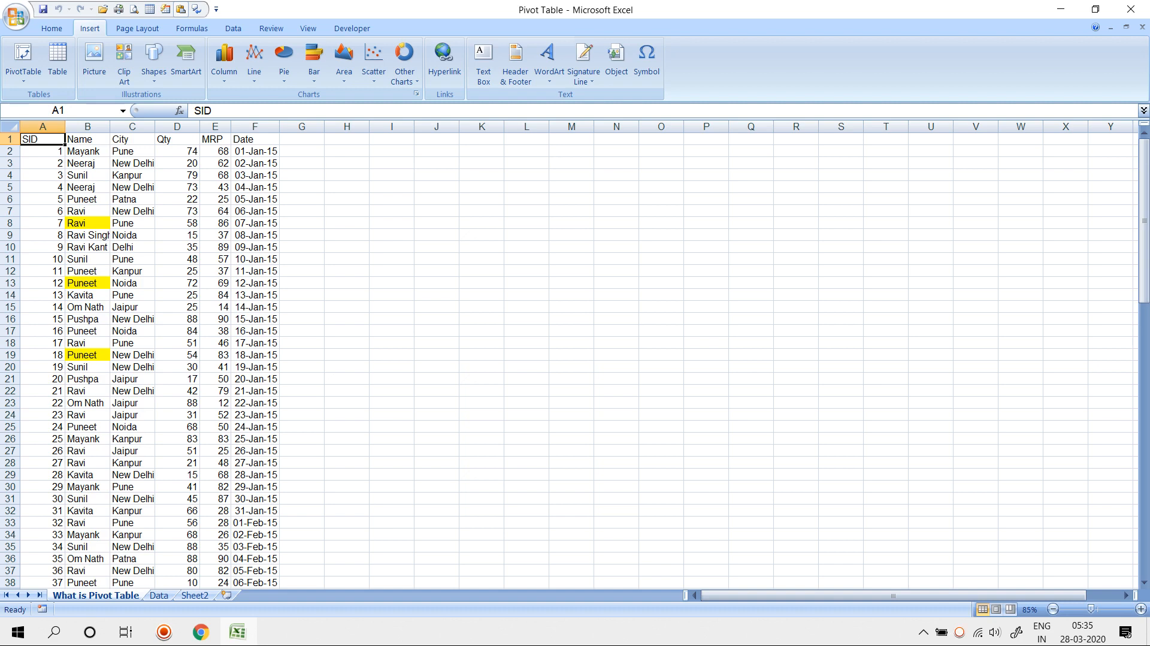
pyautogui.click(23, 78)
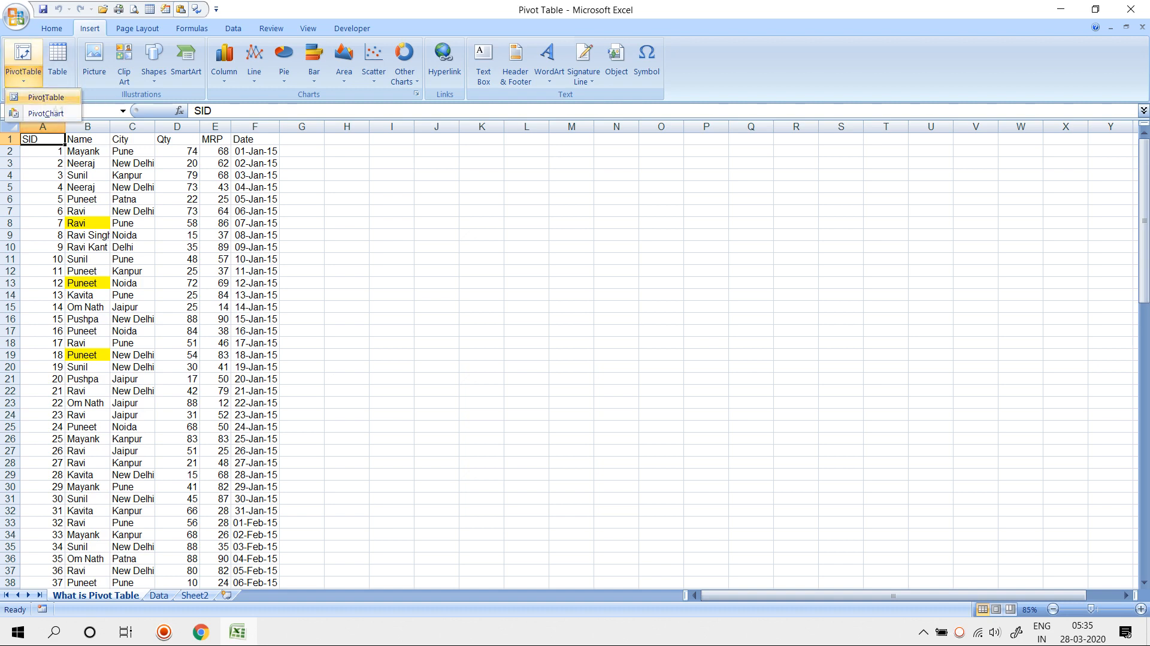
pyautogui.click(27, 96)
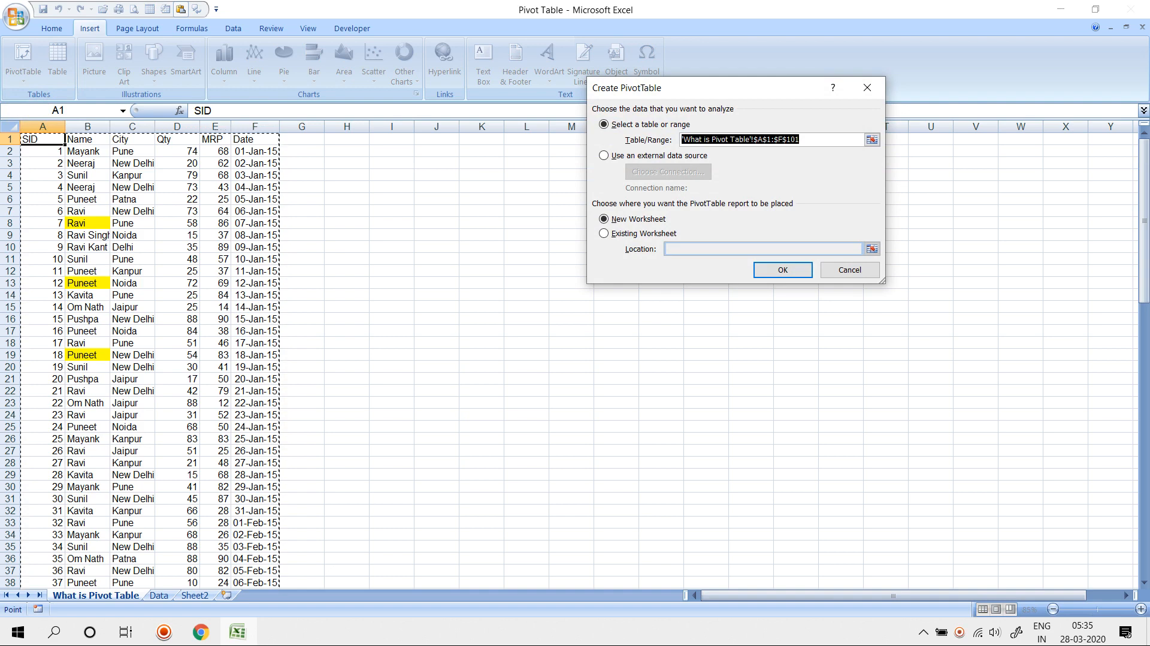
pyautogui.press('Return')
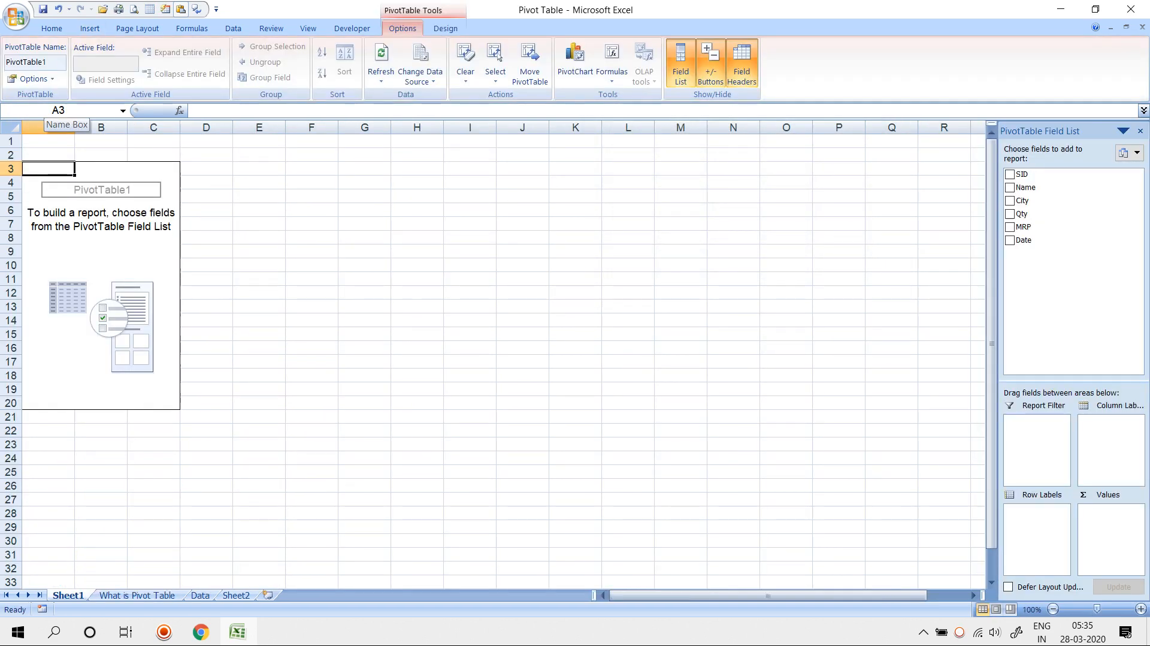
# - Build the pivot report with Name as row labels and the sum of Qty as values, and check individual totals
pyautogui.click(1010, 187)
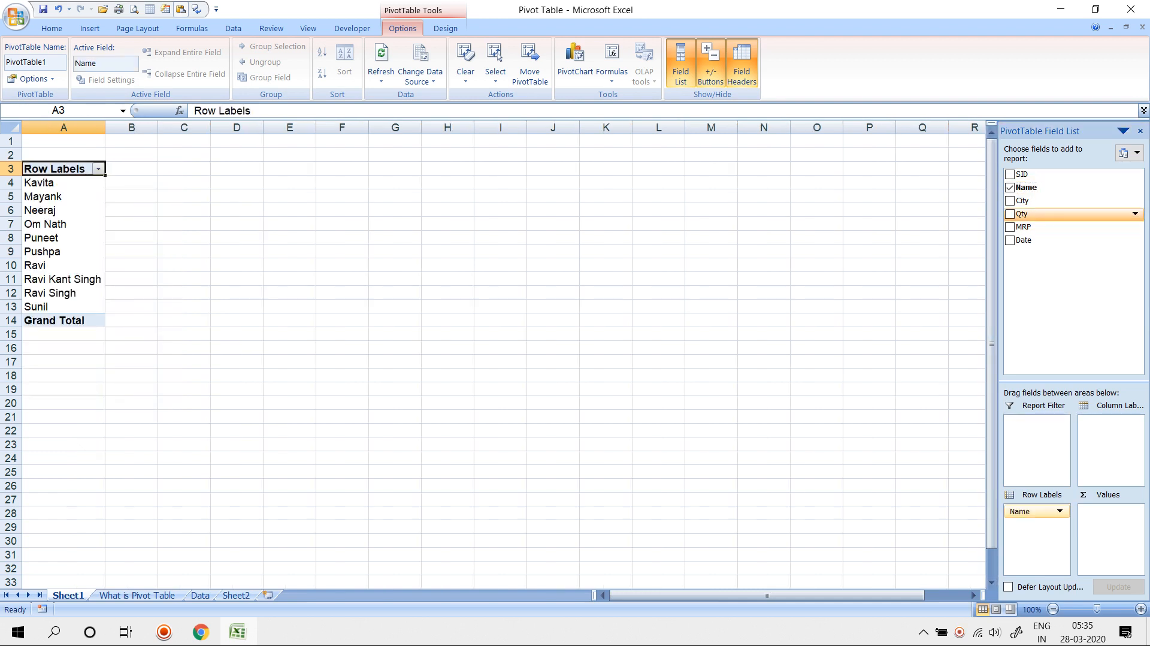
pyautogui.click(1009, 214)
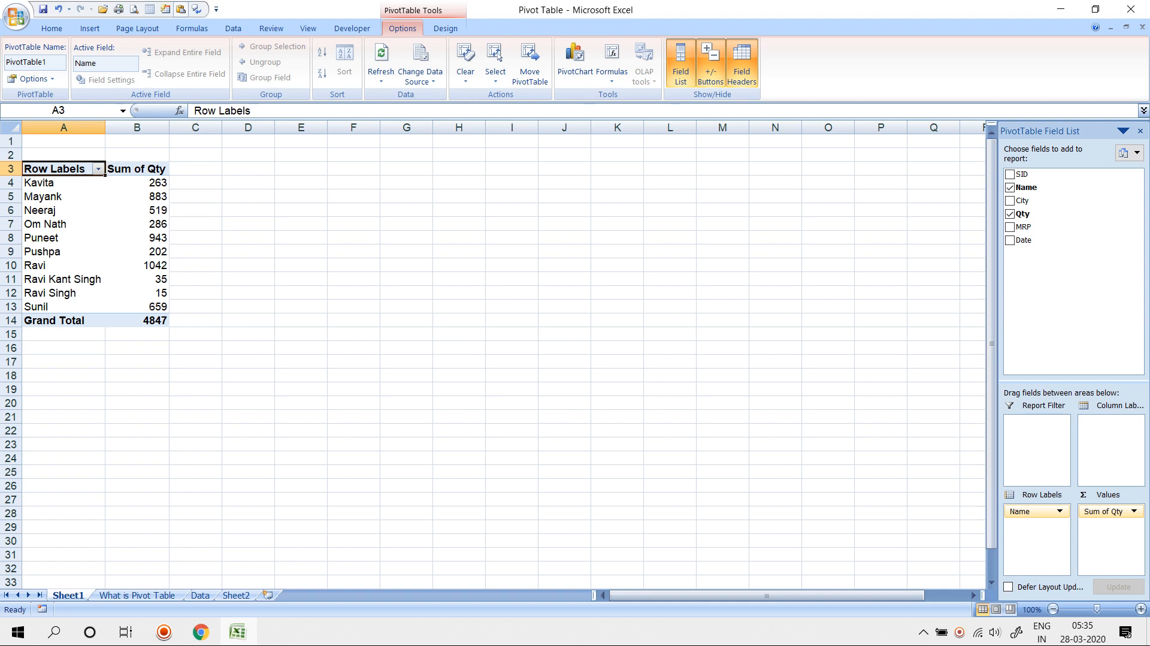
pyautogui.click(248, 183)
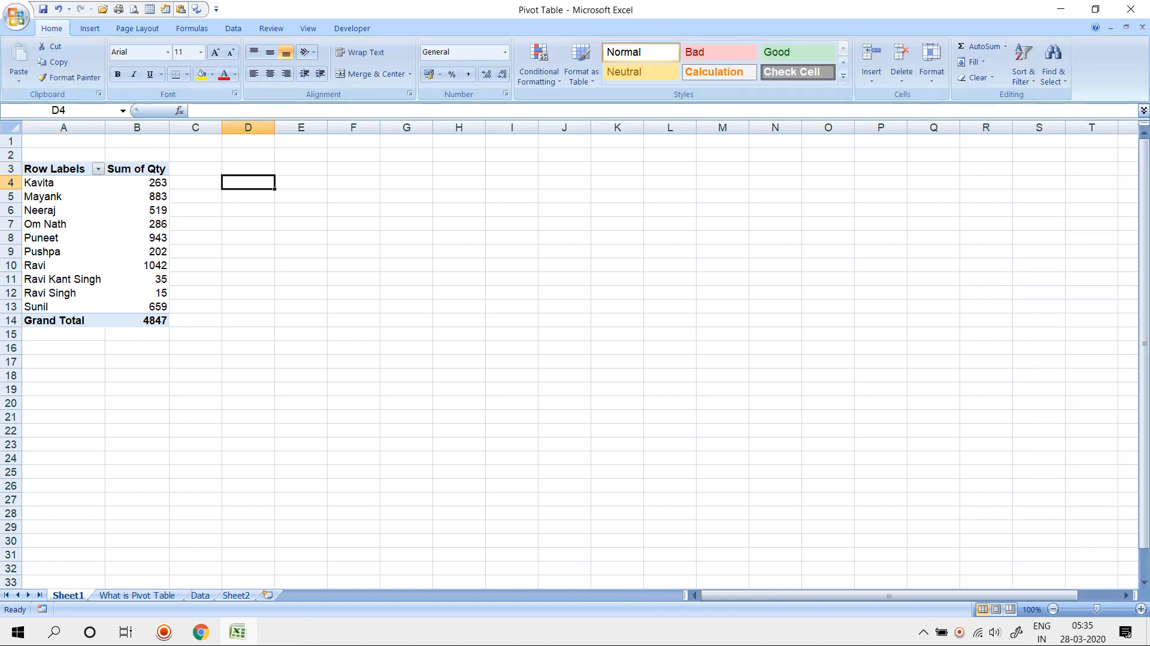
pyautogui.click(137, 197)
pyautogui.click(137, 224)
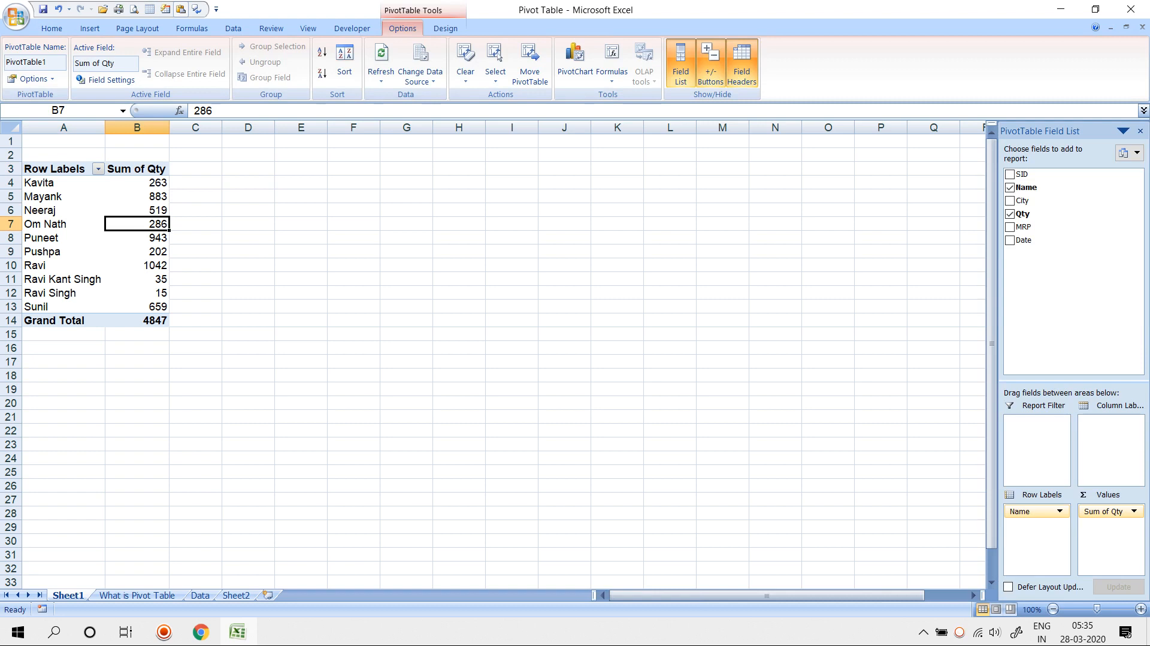
pyautogui.click(138, 265)
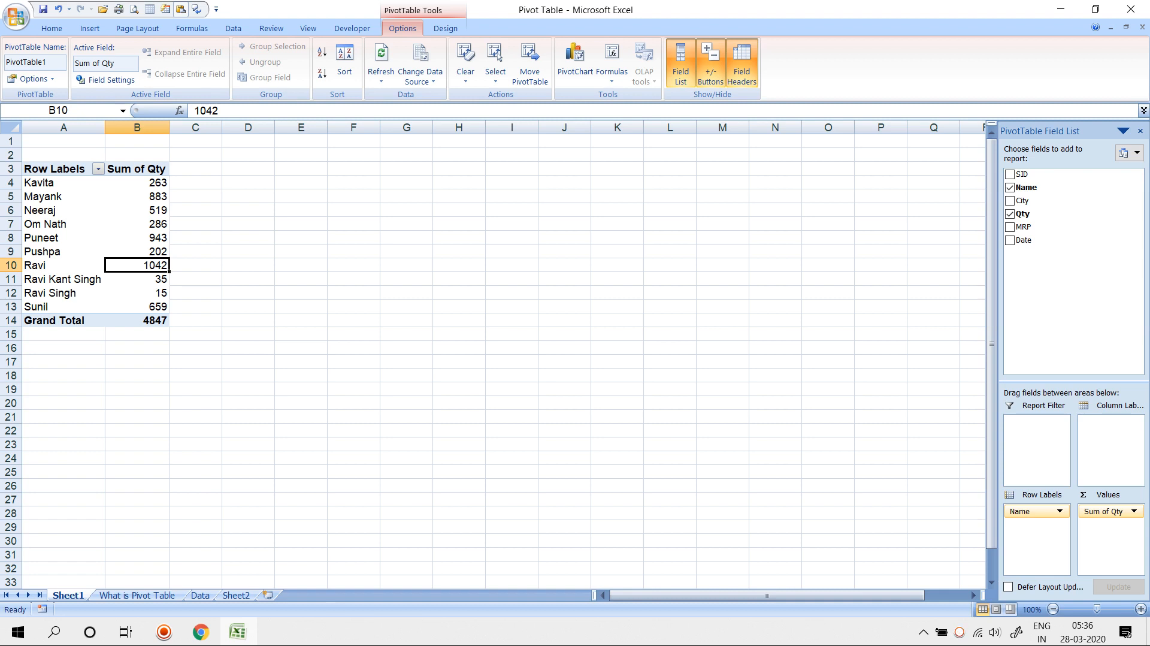
pyautogui.click(123, 238)
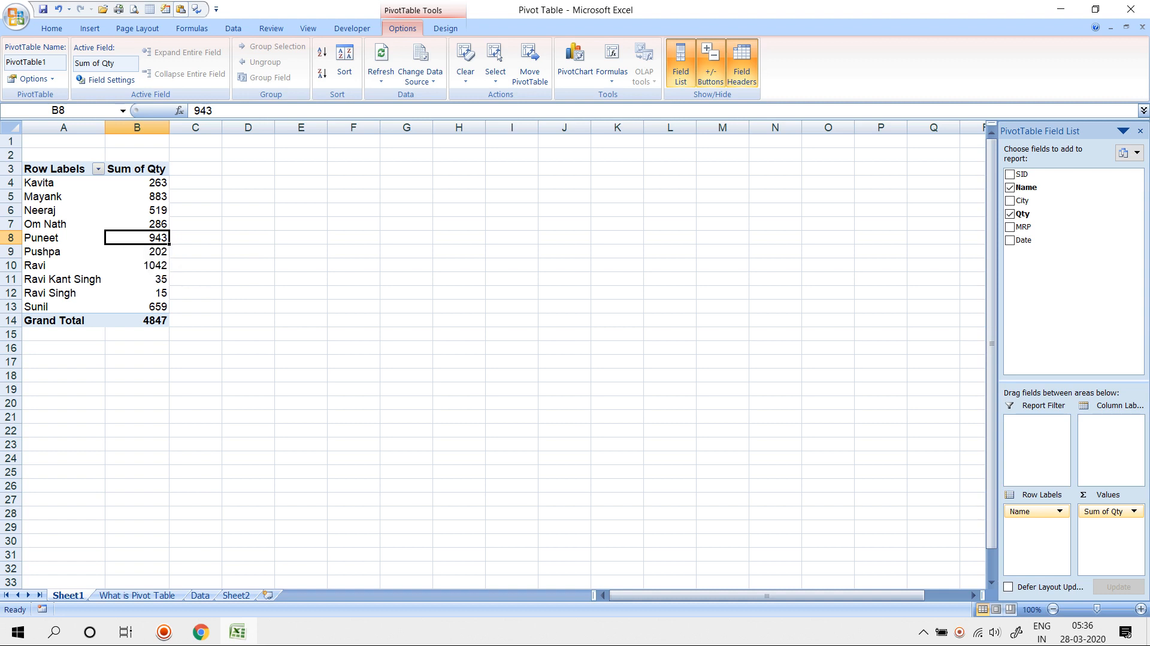
# - Add MRP to the pivot table's values and summarize it by Average
pyautogui.moveTo(1024, 227); pyautogui.dragTo(1108, 525)
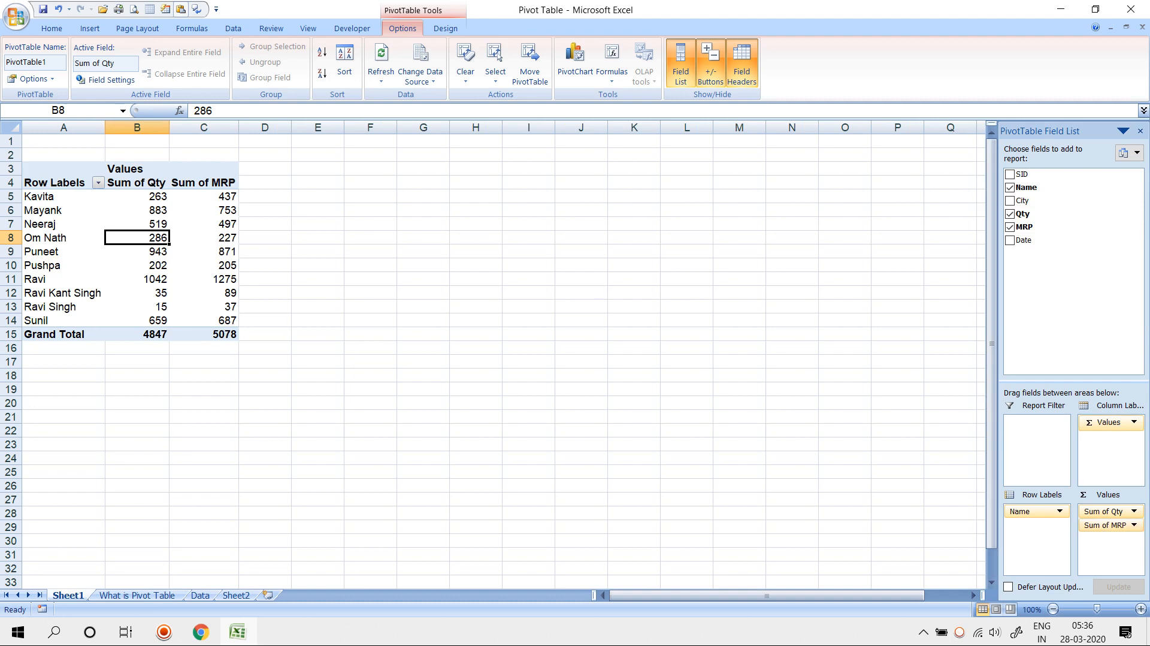
pyautogui.doubleClick(204, 182)
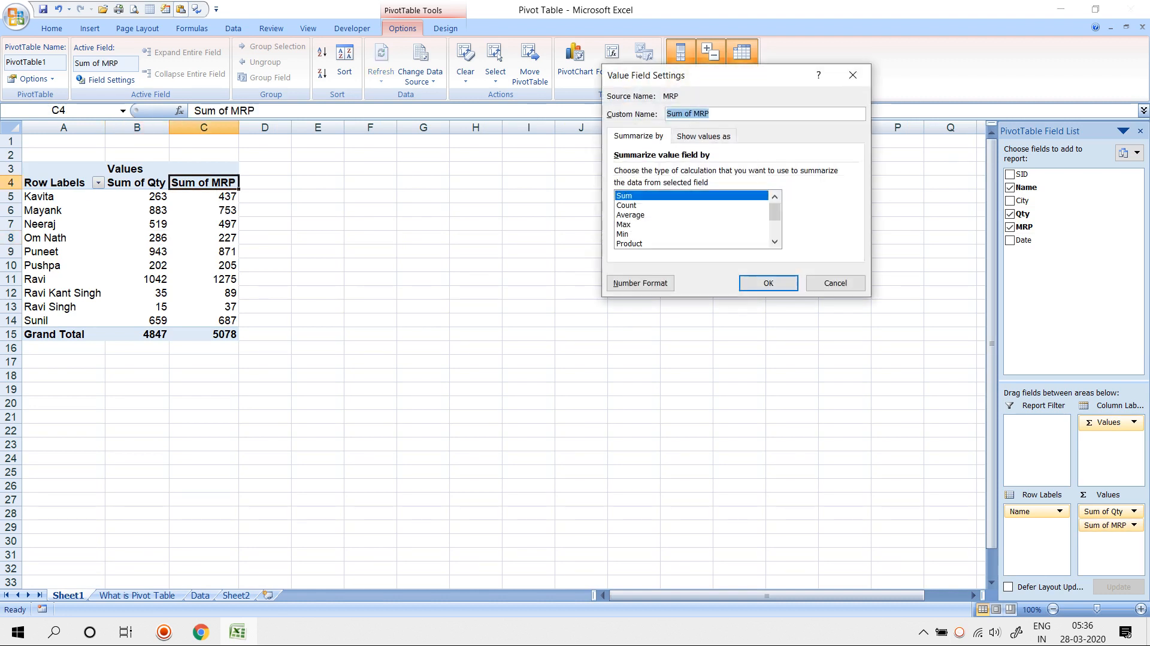
pyautogui.click(631, 214)
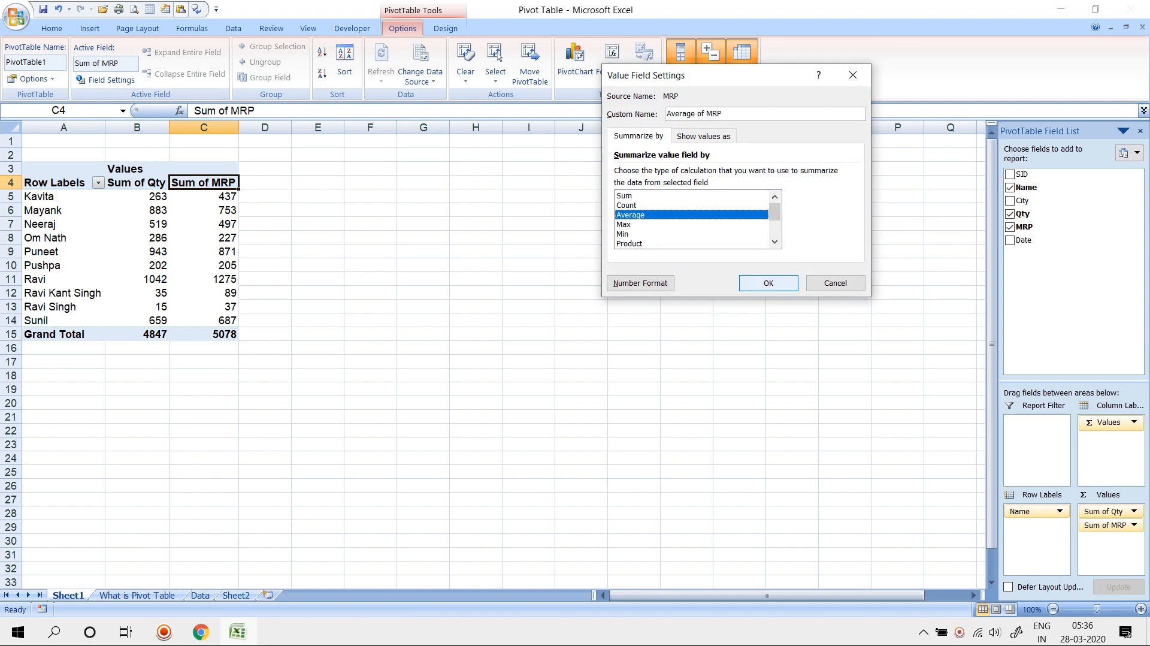
pyautogui.click(768, 283)
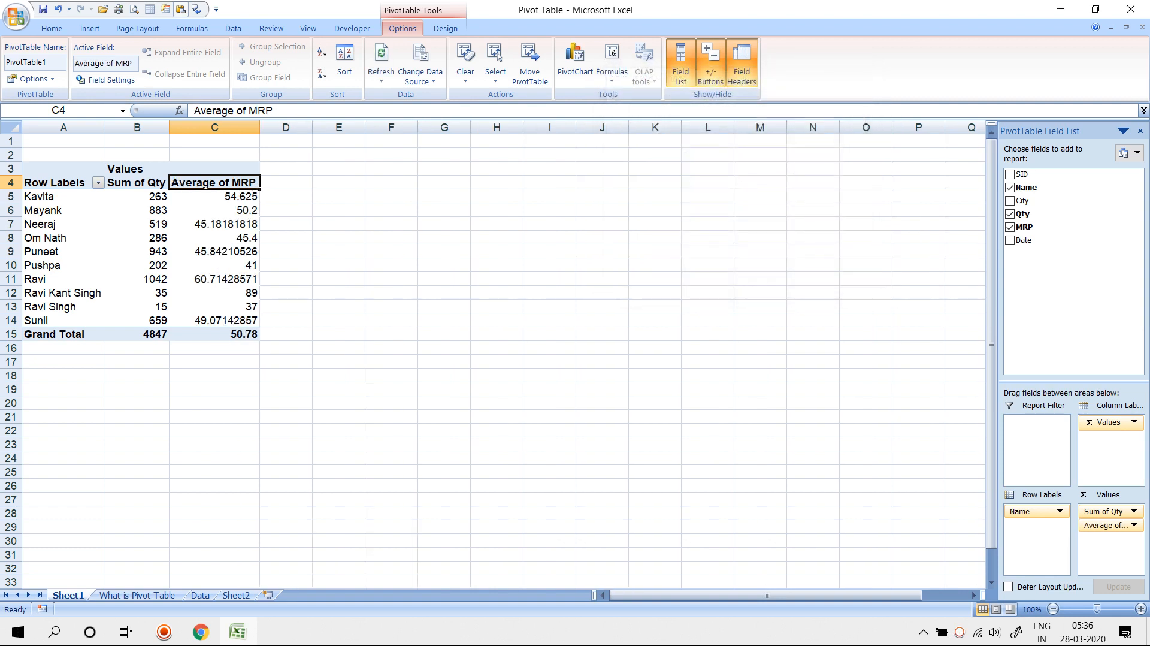
# - Check the average MRP values, select B11:C11, and return to the What is Pivot Table sheet
pyautogui.click(218, 196)
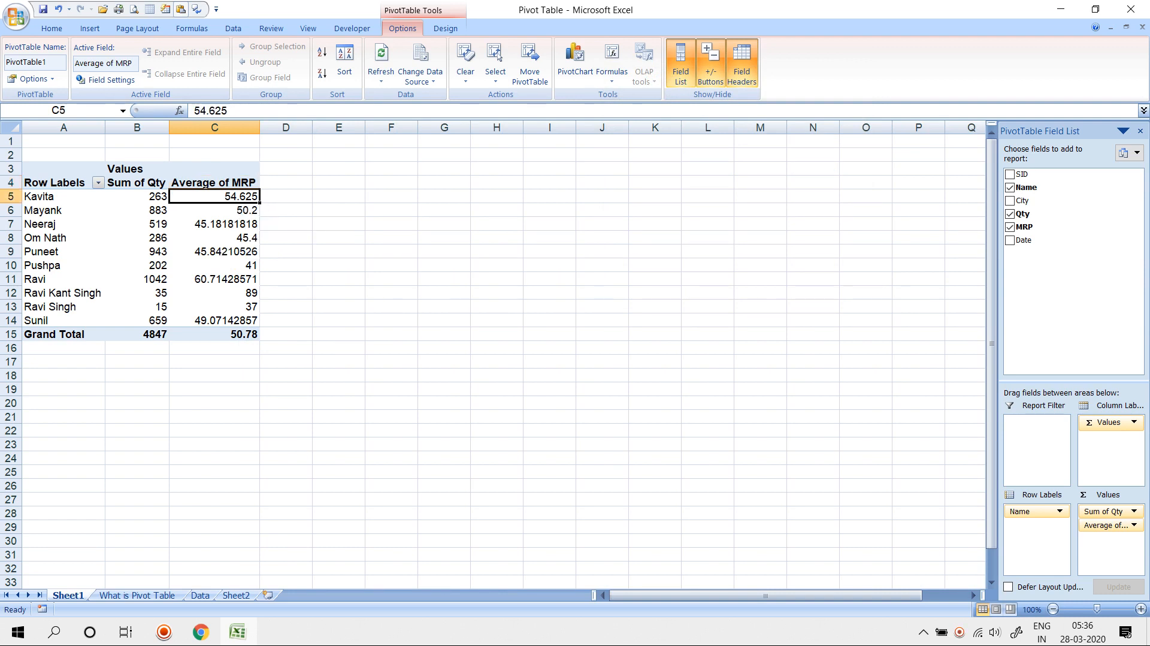
pyautogui.click(193, 278)
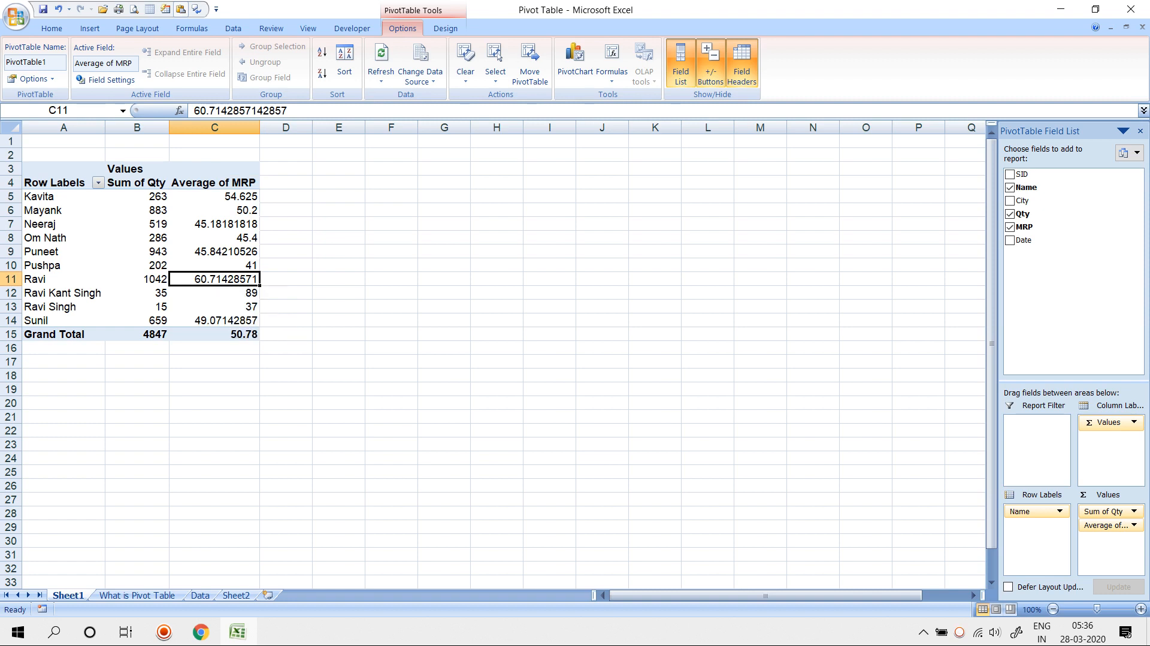
pyautogui.press('Left')
pyautogui.hotkey('shift', 'Right')
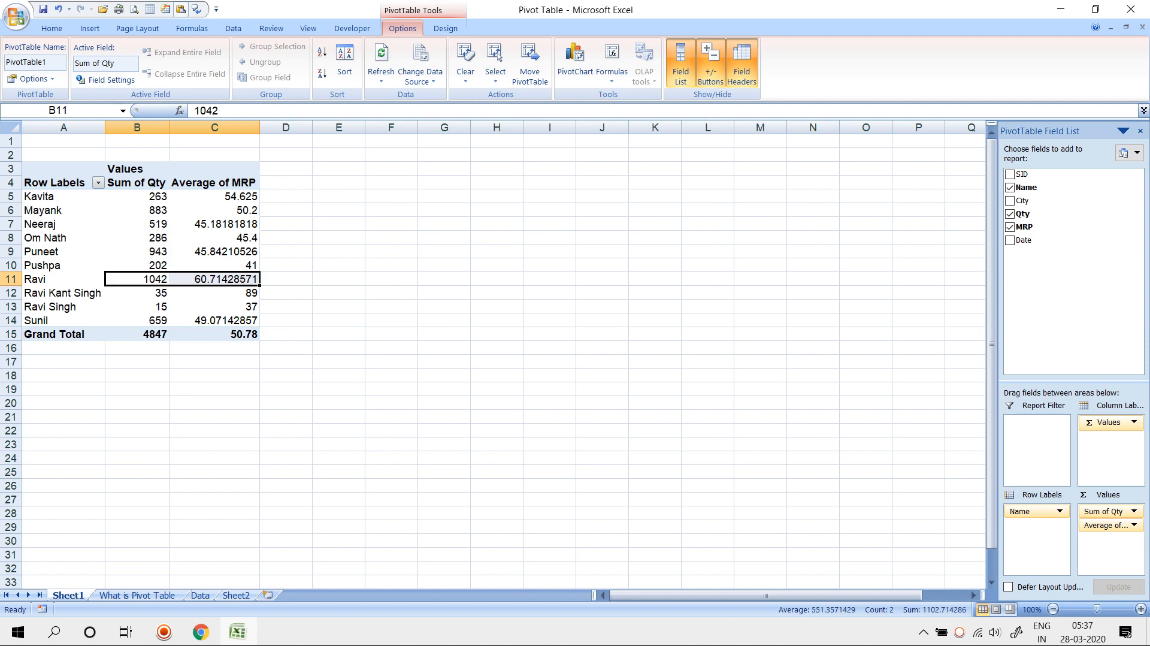
pyautogui.click(137, 595)
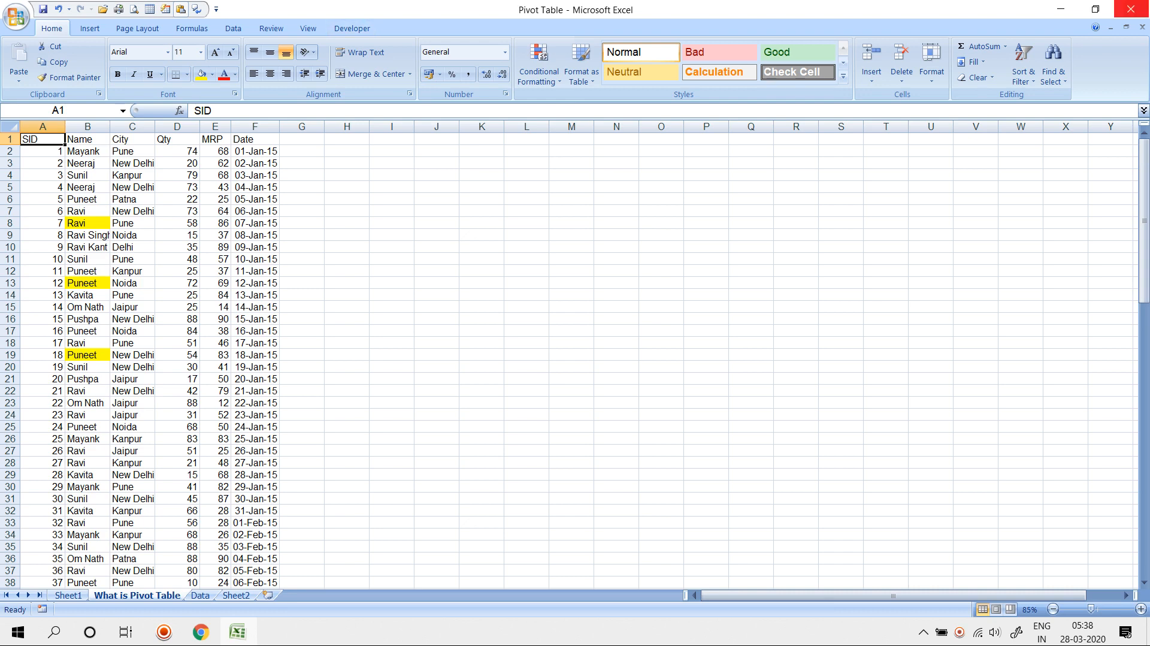
# - Insert blank rows at rows 5 and 14 of the source data
pyautogui.click(6, 192)
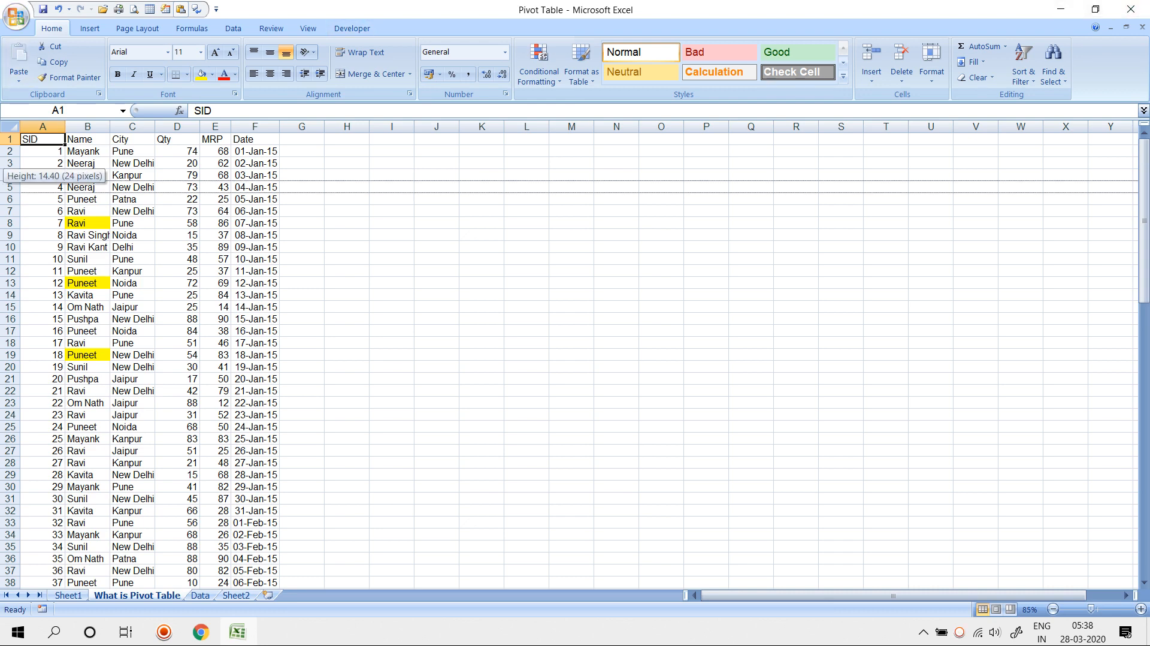
pyautogui.click(7, 181)
pyautogui.click(9, 187)
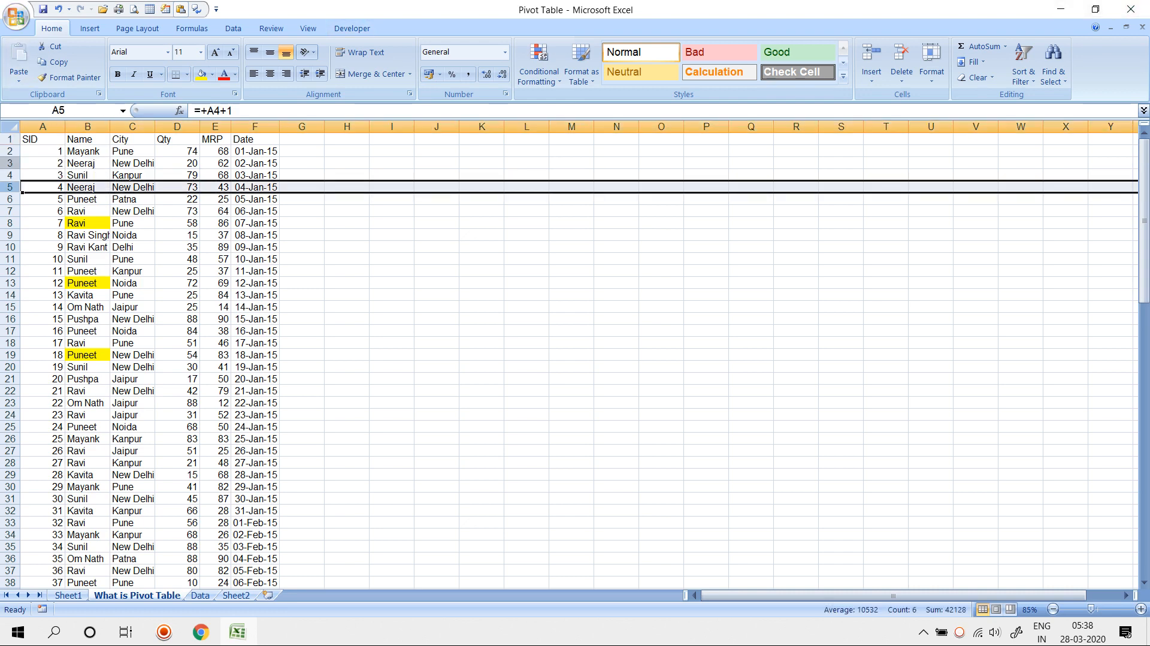
pyautogui.hotkey('ctrl', 'shift', '+')
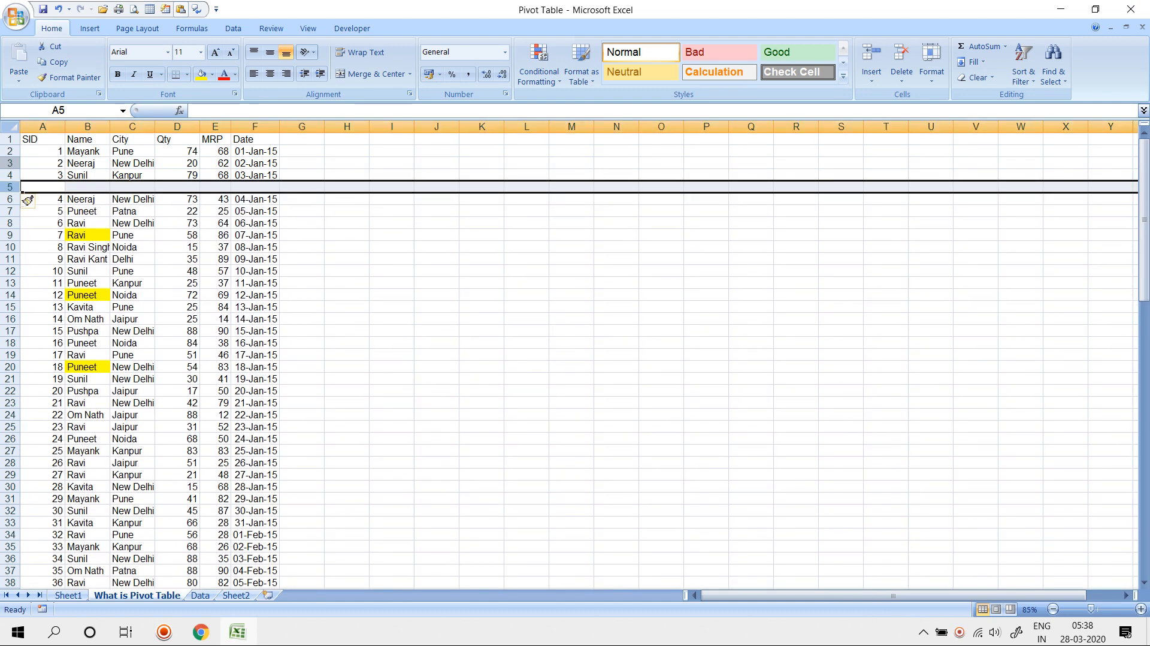
pyautogui.click(9, 295)
pyautogui.hotkey('ctrl', 'shift', '+')
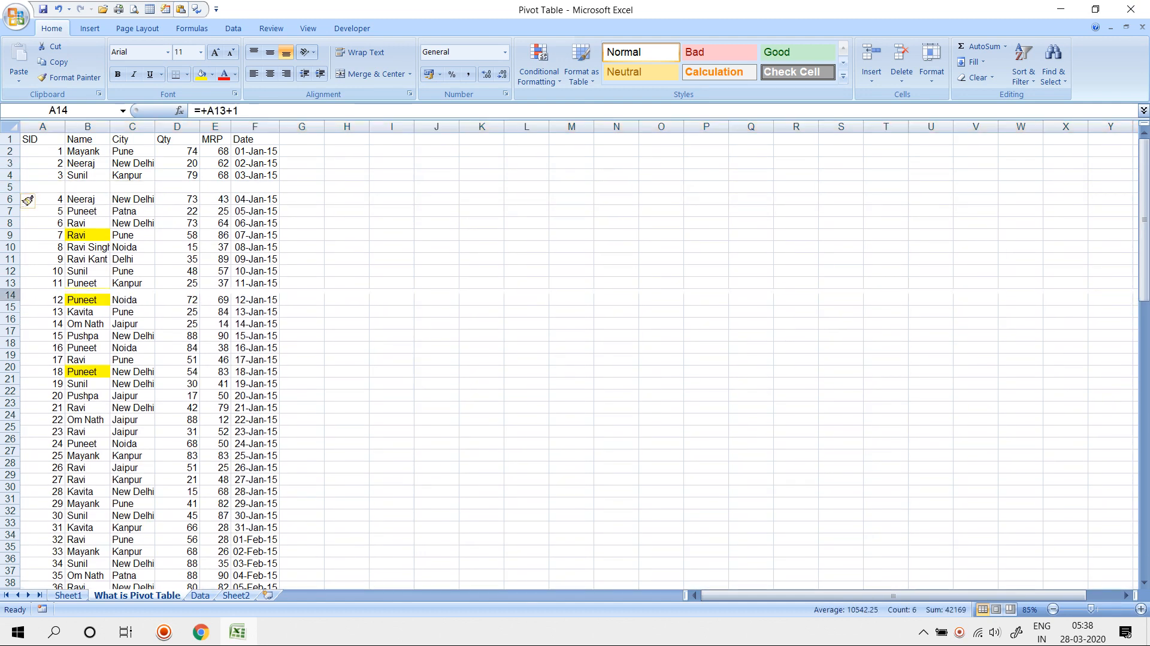
# - Try to select the whole data range from A1 across the blank rows, and return to the header row
pyautogui.hotkey('ctrl', 'Home')
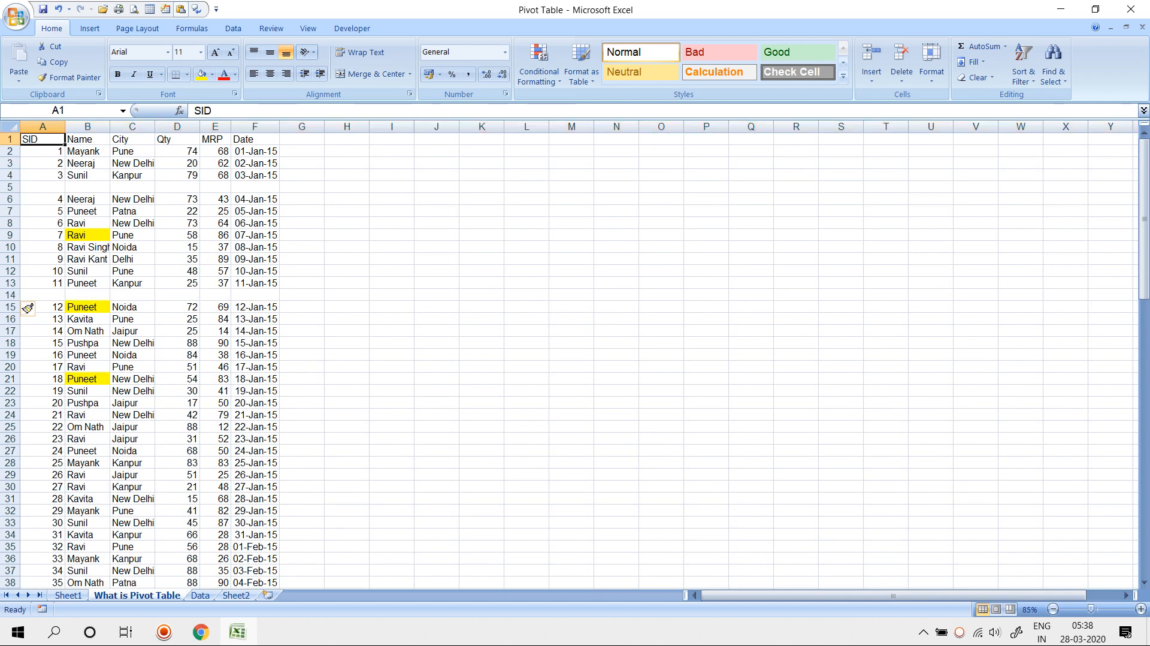
pyautogui.hotkey('ctrl', 'shift', 'Right')
pyautogui.hotkey('ctrl', 'shift', 'Down')
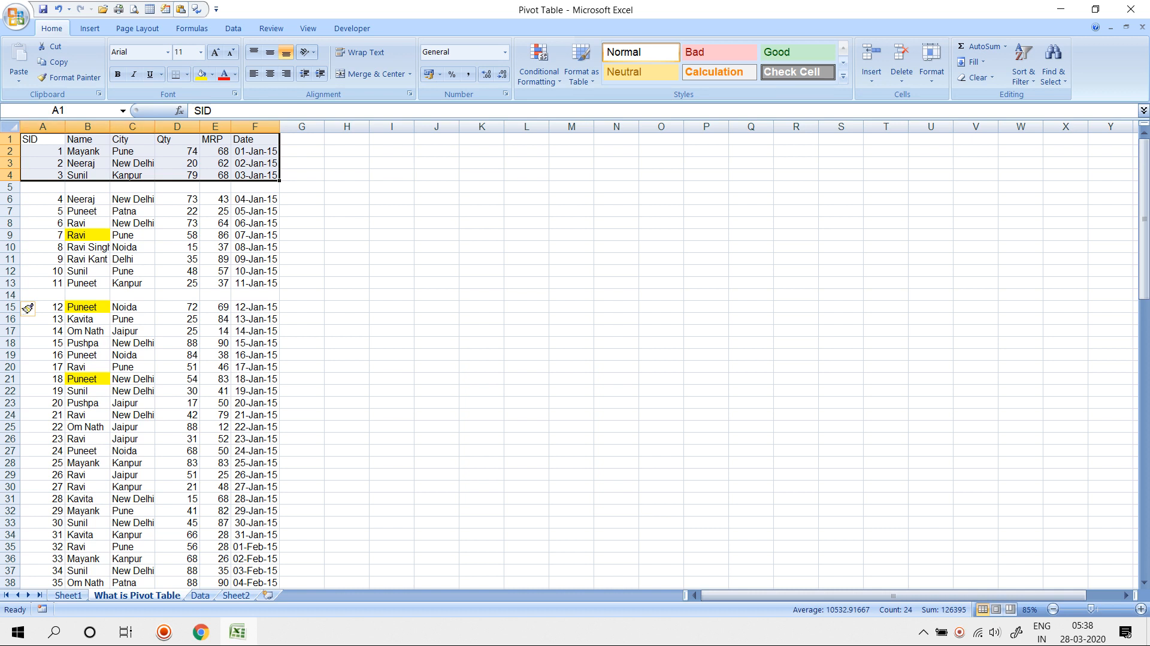
pyautogui.moveTo(42, 139); pyautogui.dragTo(279, 589)
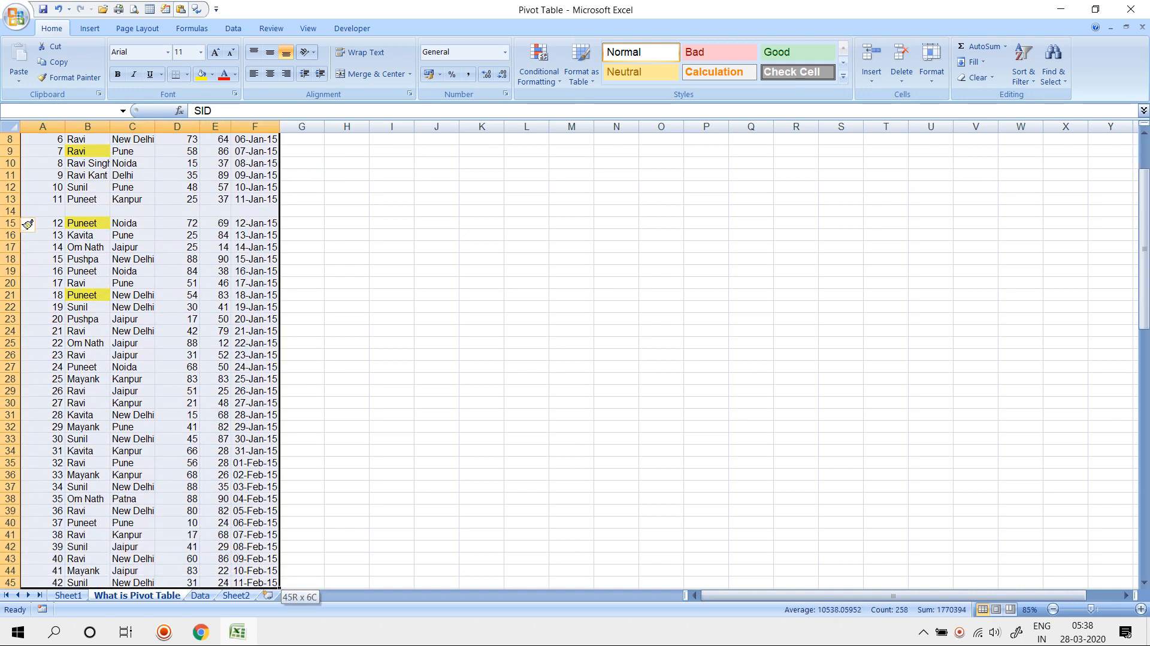
pyautogui.click(215, 414)
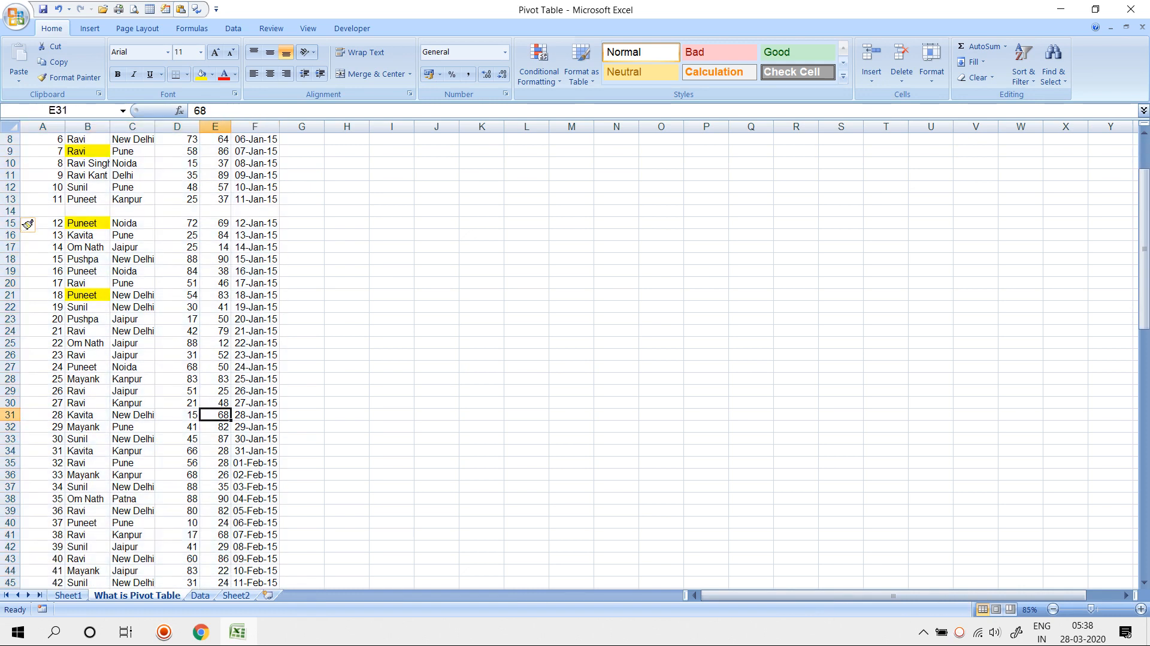
pyautogui.hotkey('ctrl', 'Up')
pyautogui.hotkey('ctrl', 'Up')
pyautogui.hotkey('ctrl', 'Up')
pyautogui.hotkey('ctrl', 'Up')
pyautogui.hotkey('ctrl', 'Up')
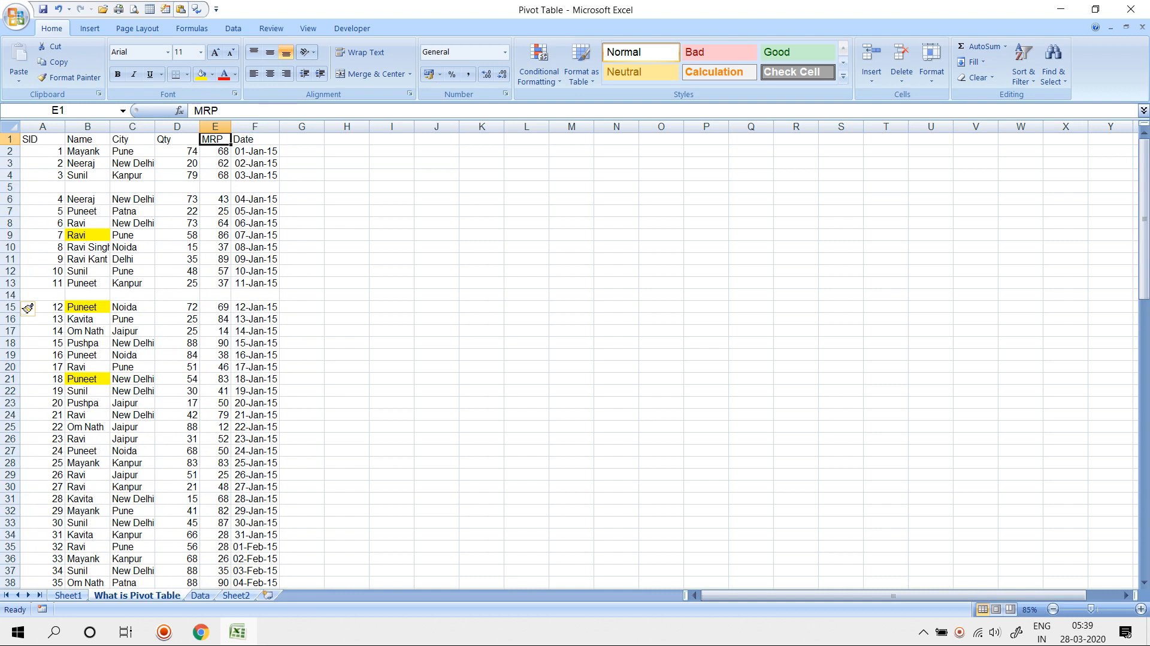
# - Delete the two blank rows inside the source data and return to cell A1
pyautogui.click(10, 187)
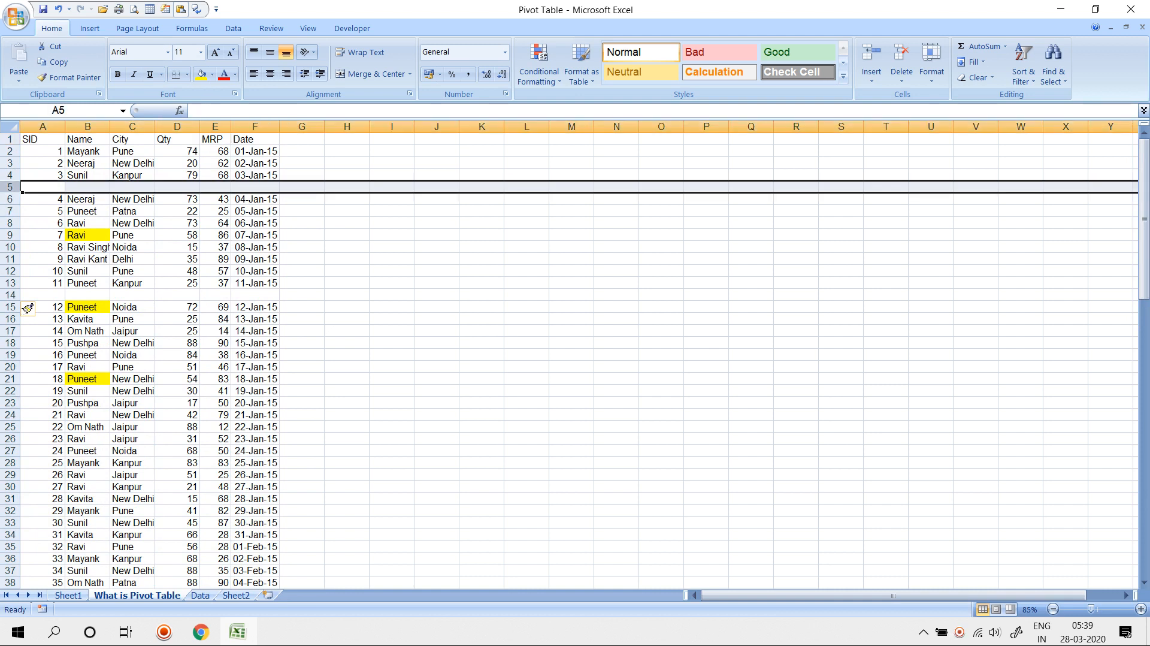
pyautogui.hotkey('ctrl', '-')
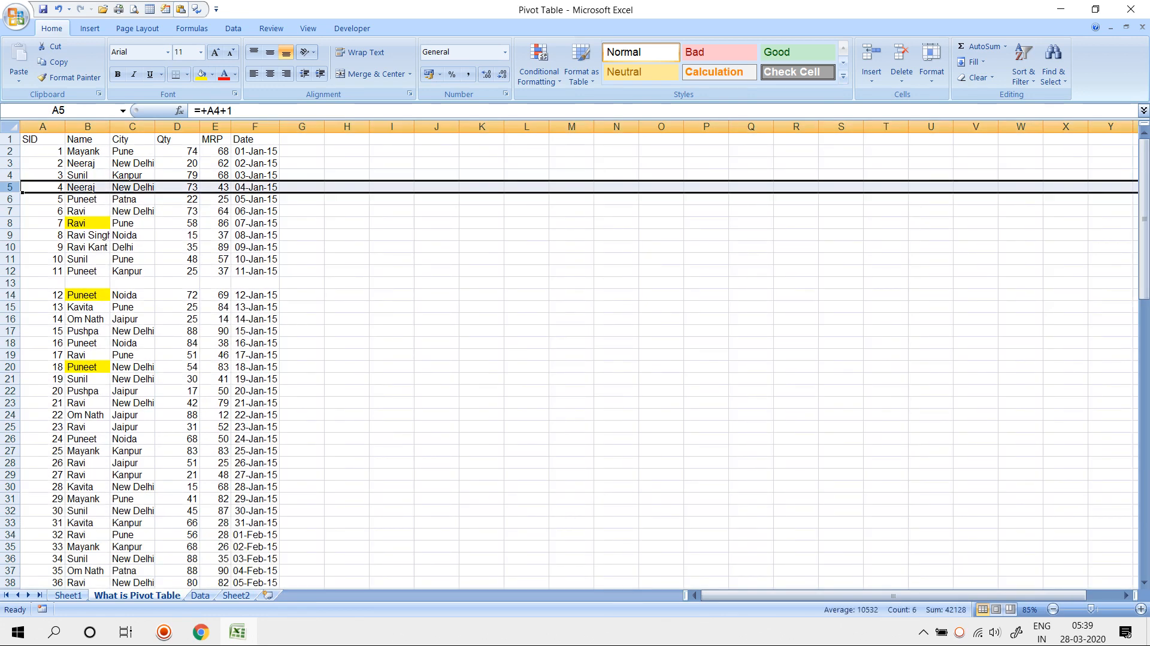
pyautogui.click(10, 282)
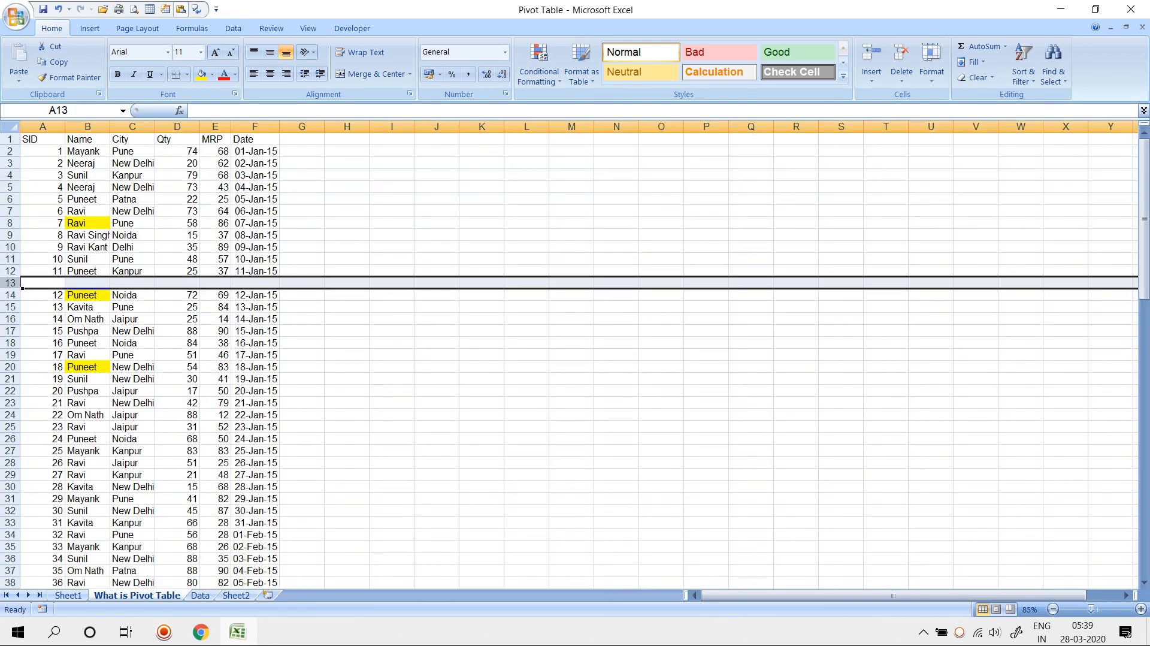
pyautogui.hotkey('ctrl', '-')
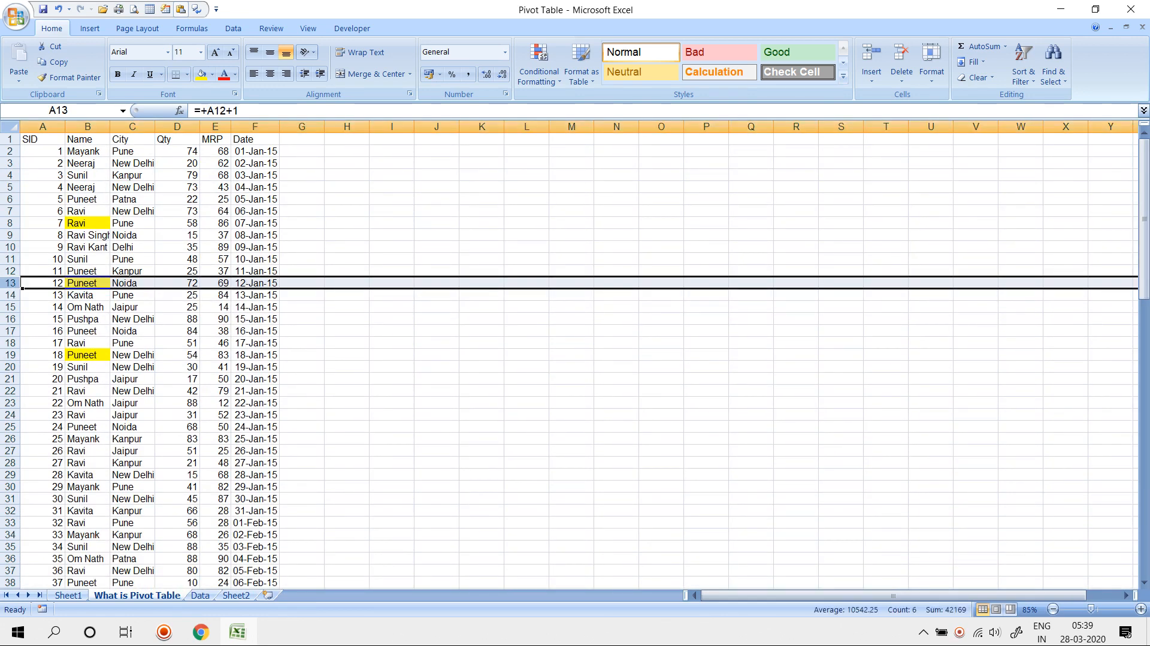
pyautogui.hotkey('ctrl', 'Home')
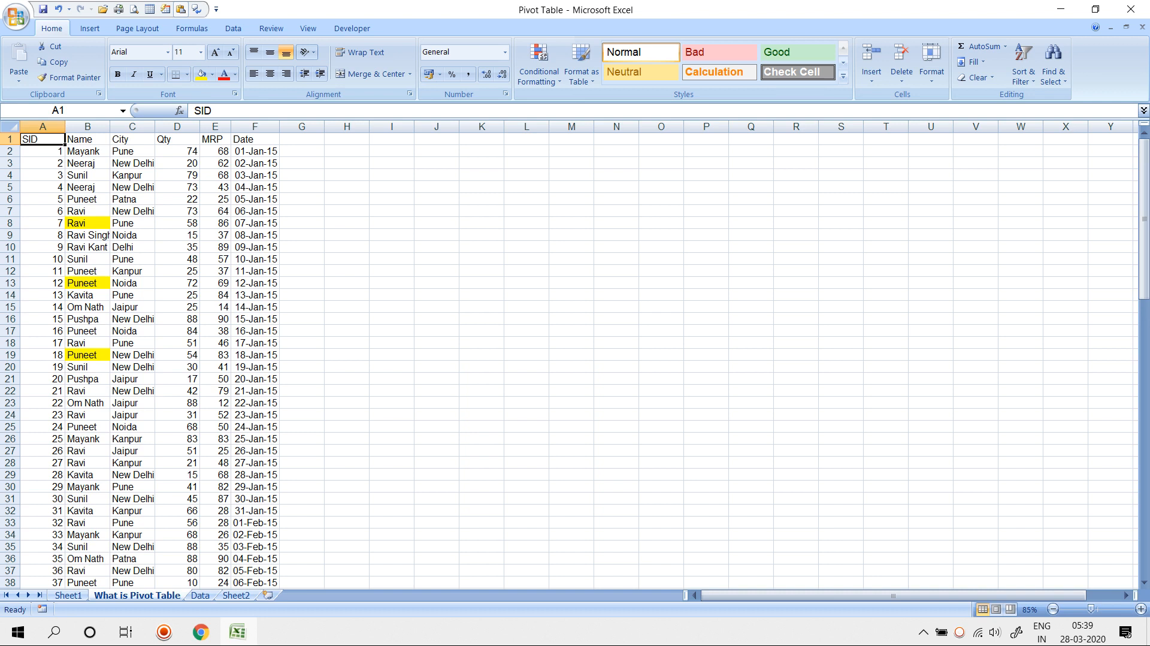
# - Clear the City header from cell C1 and reselect cell A1
pyautogui.click(87, 139)
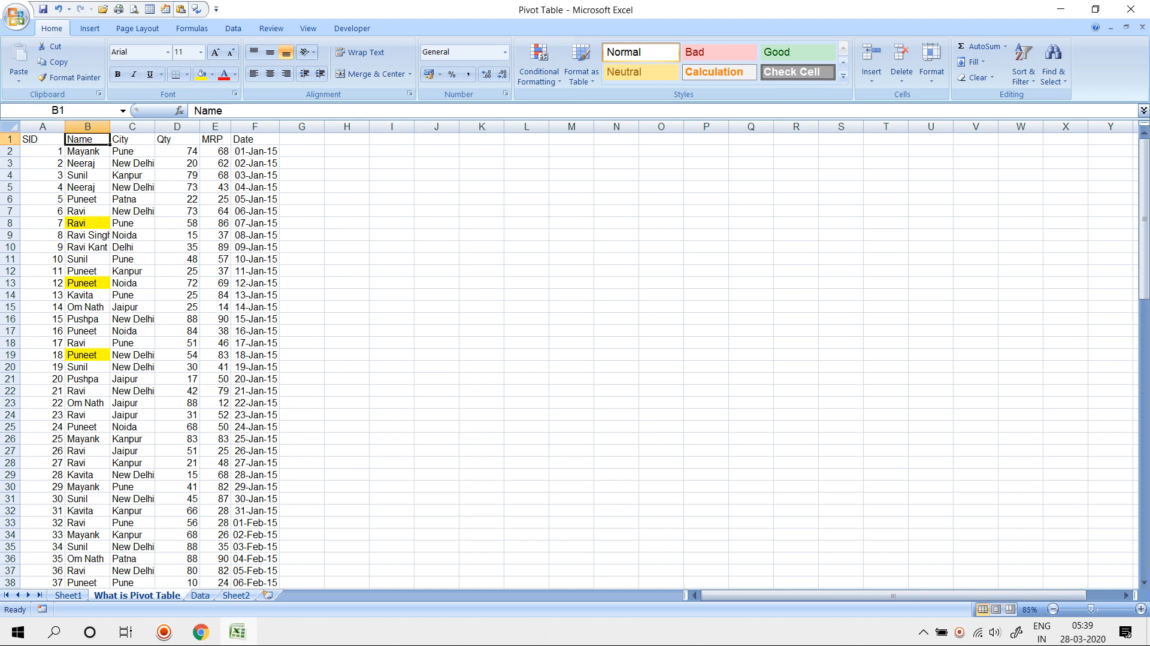
pyautogui.click(133, 139)
pyautogui.press('Delete')
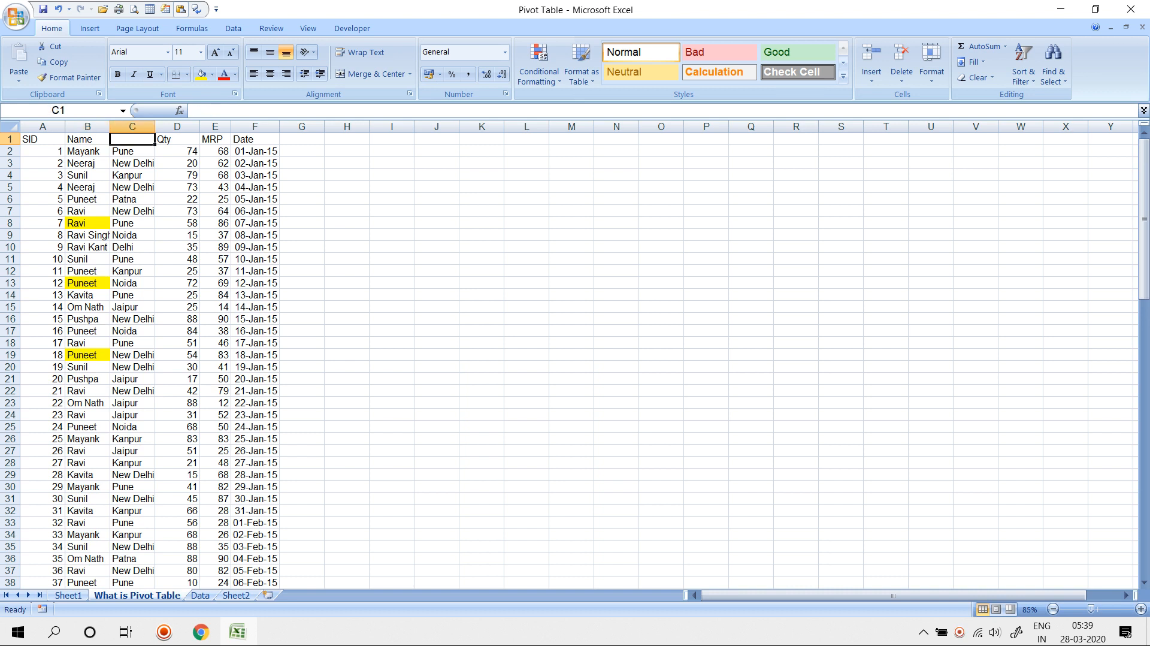
pyautogui.click(43, 139)
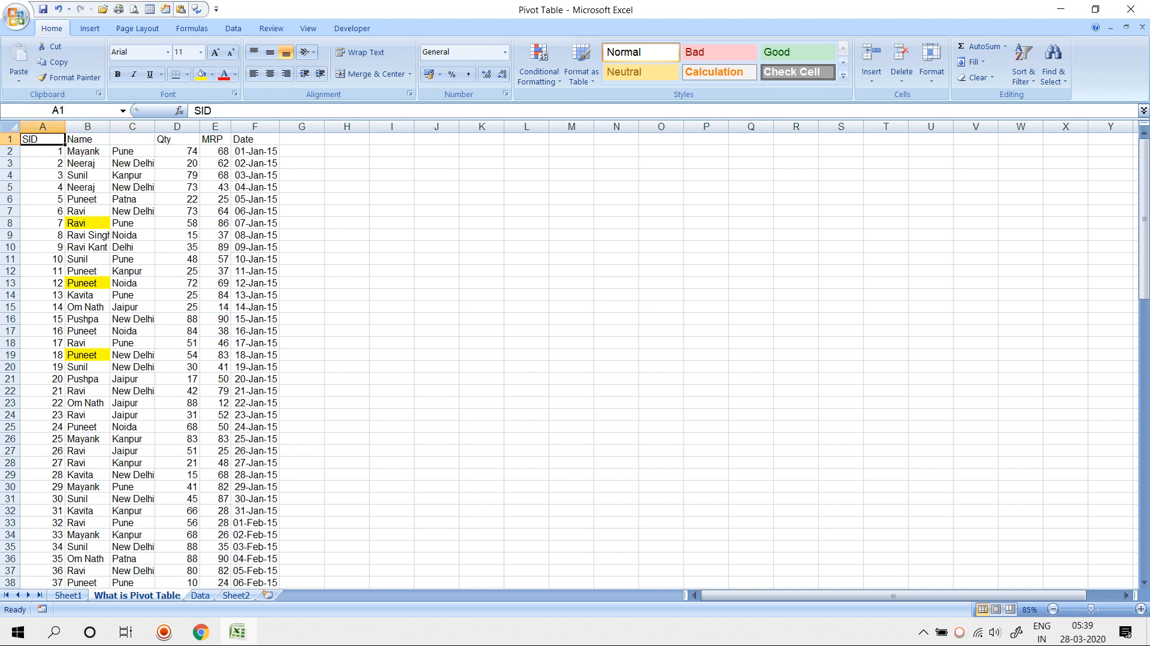
# - Insert a PivotTable on a new worksheet from the source range A1:F101 with its City header missing
pyautogui.click(90, 29)
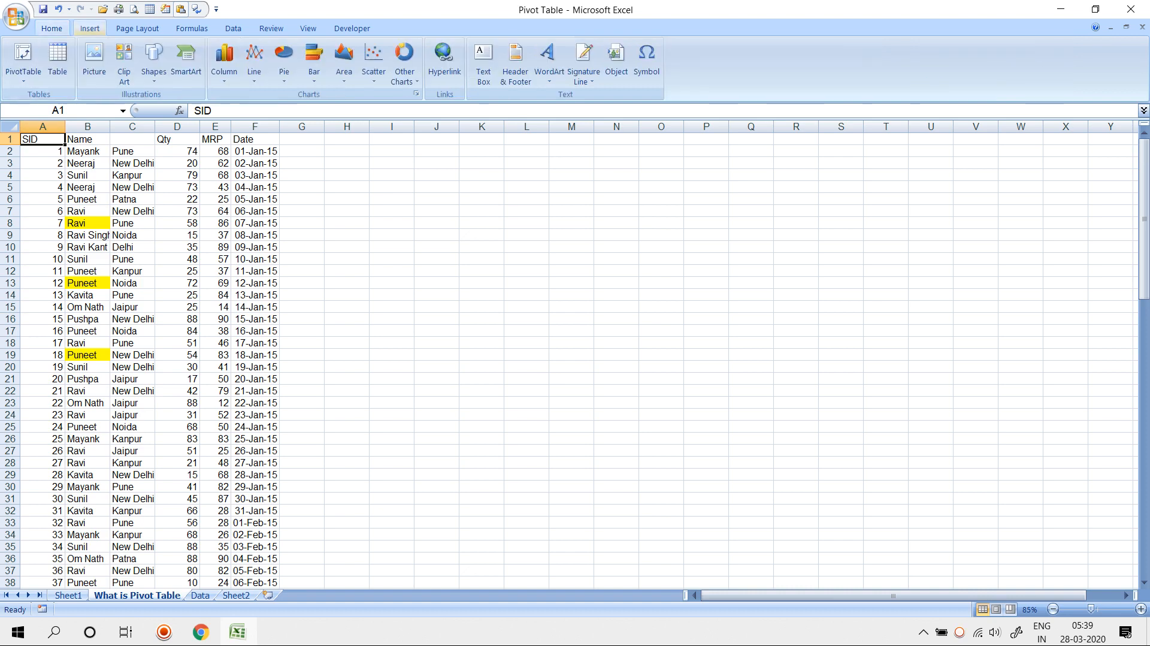
pyautogui.click(22, 55)
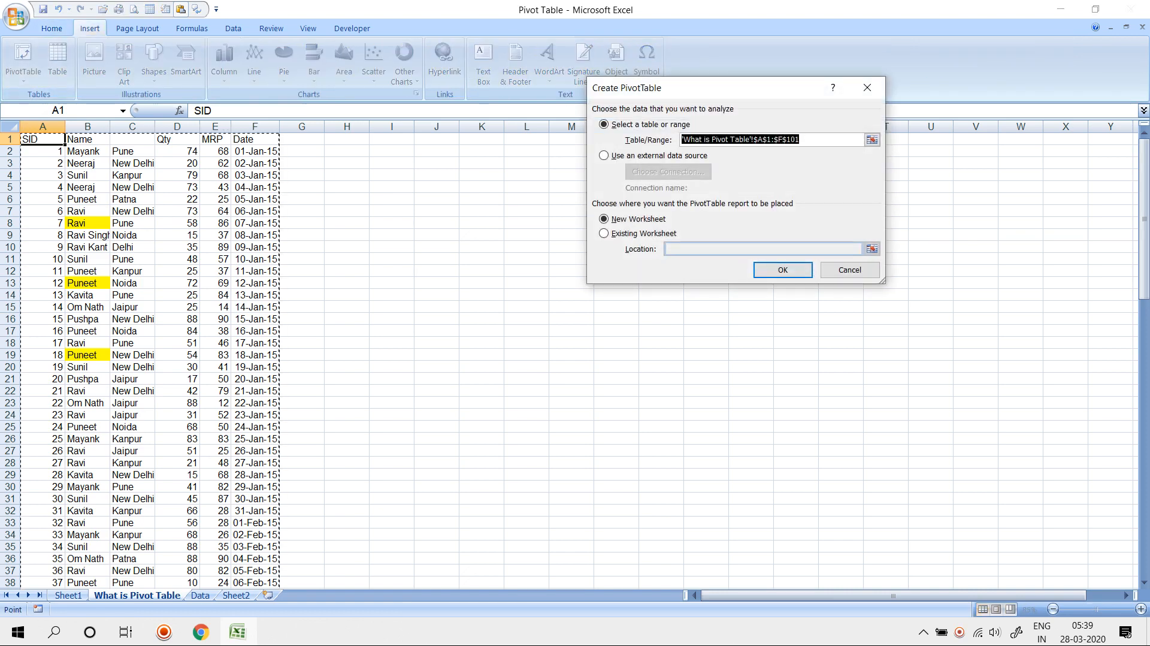
pyautogui.click(781, 269)
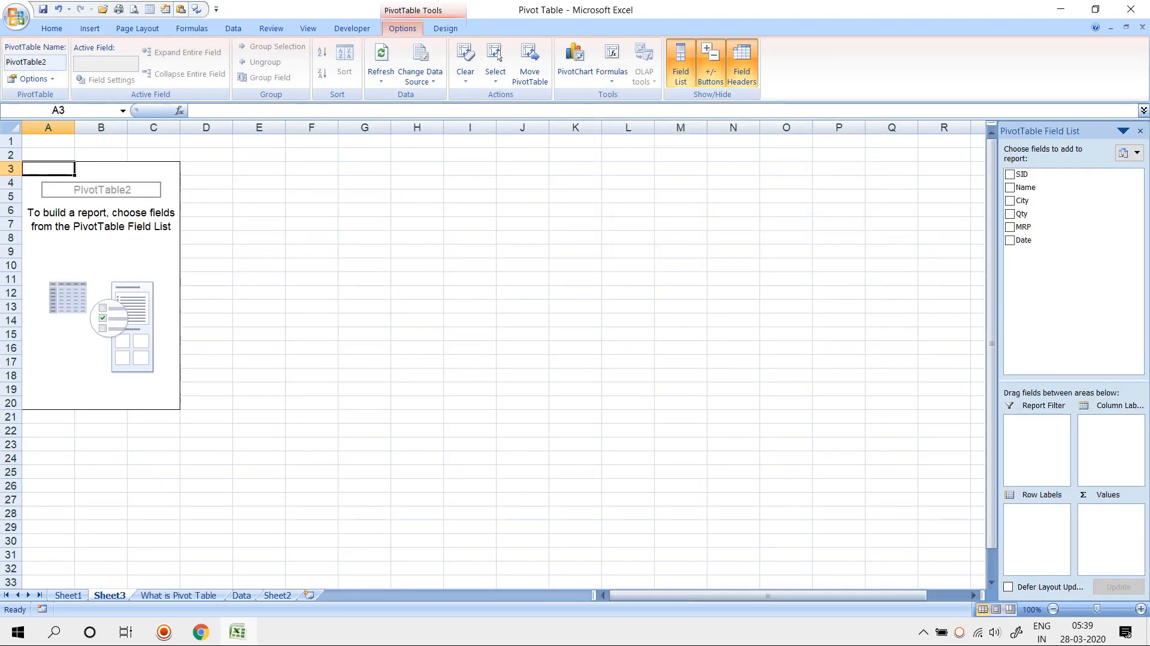
# - Return to the What is Pivot Table sheet and clear the Qty header from cell D1
pyautogui.click(178, 595)
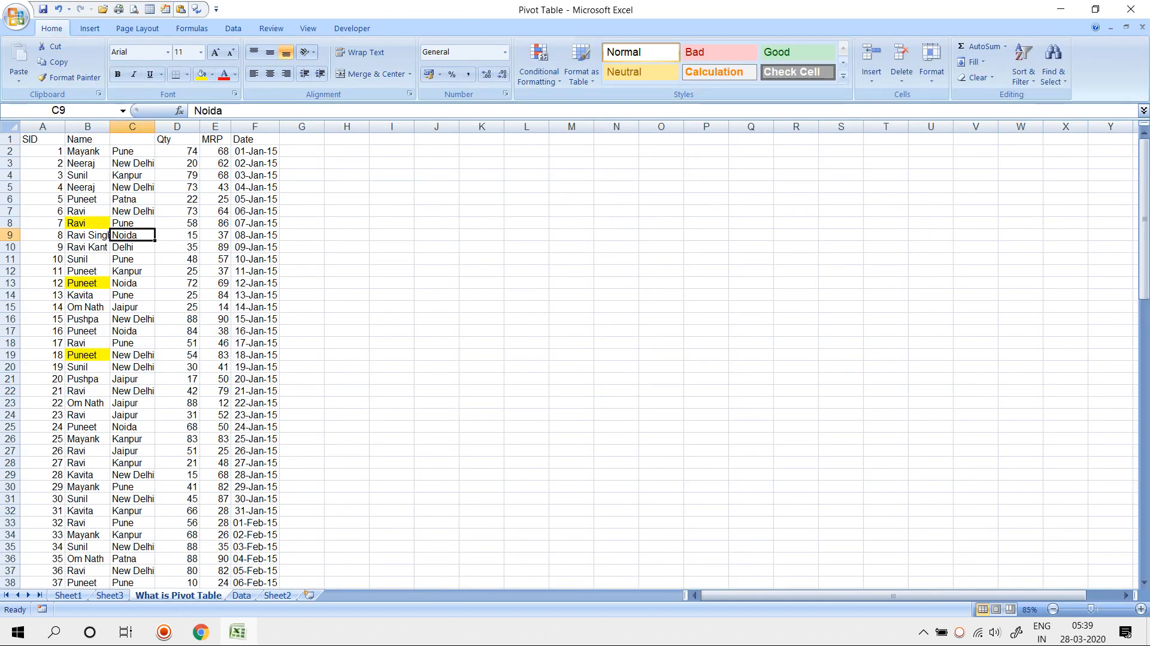
pyautogui.click(132, 139)
pyautogui.moveTo(43, 139); pyautogui.dragTo(255, 235)
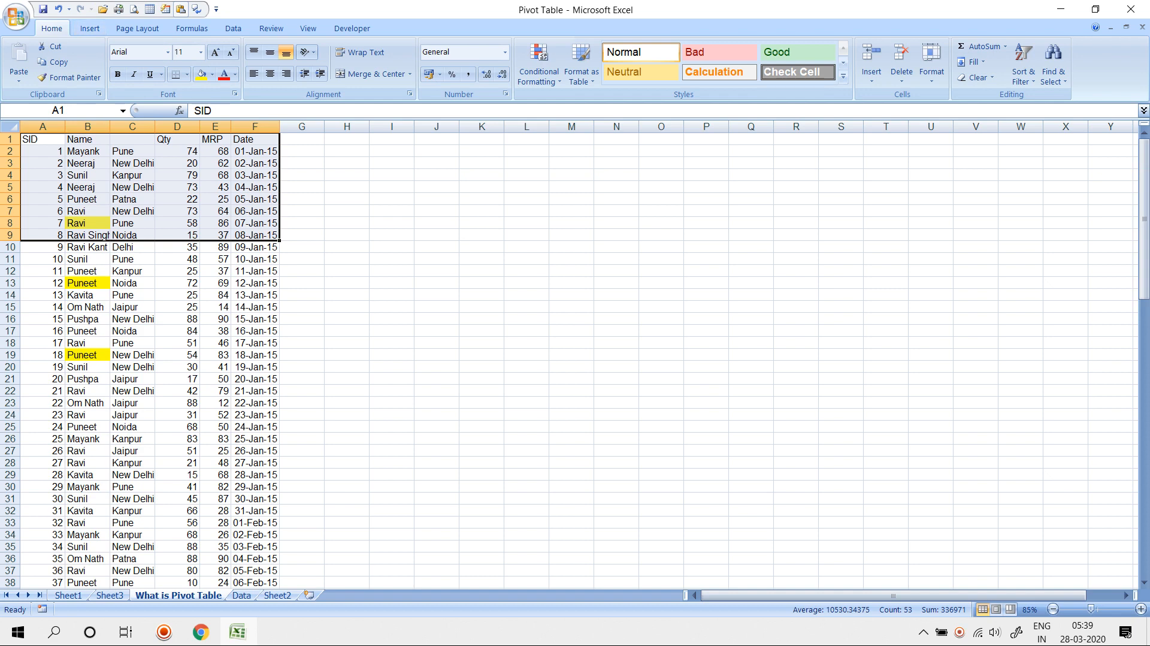
pyautogui.click(177, 139)
pyautogui.press('Delete')
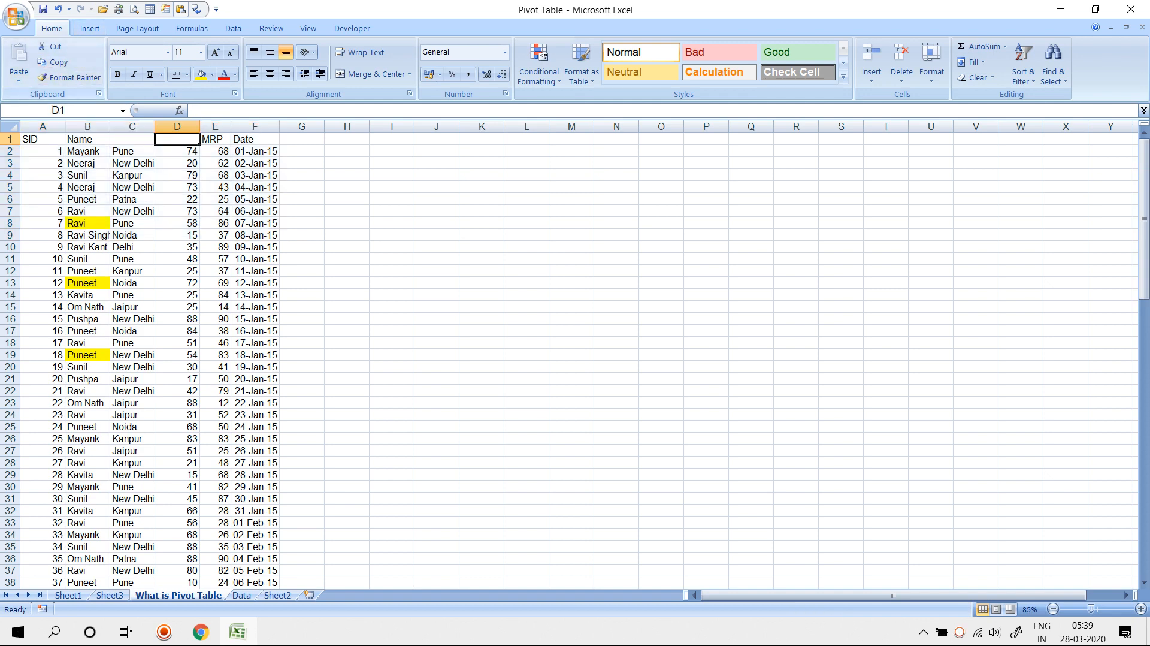
# - Insert another PivotTable on a new worksheet from range A1:F101 with both the City and Qty headers blank
pyautogui.click(90, 28)
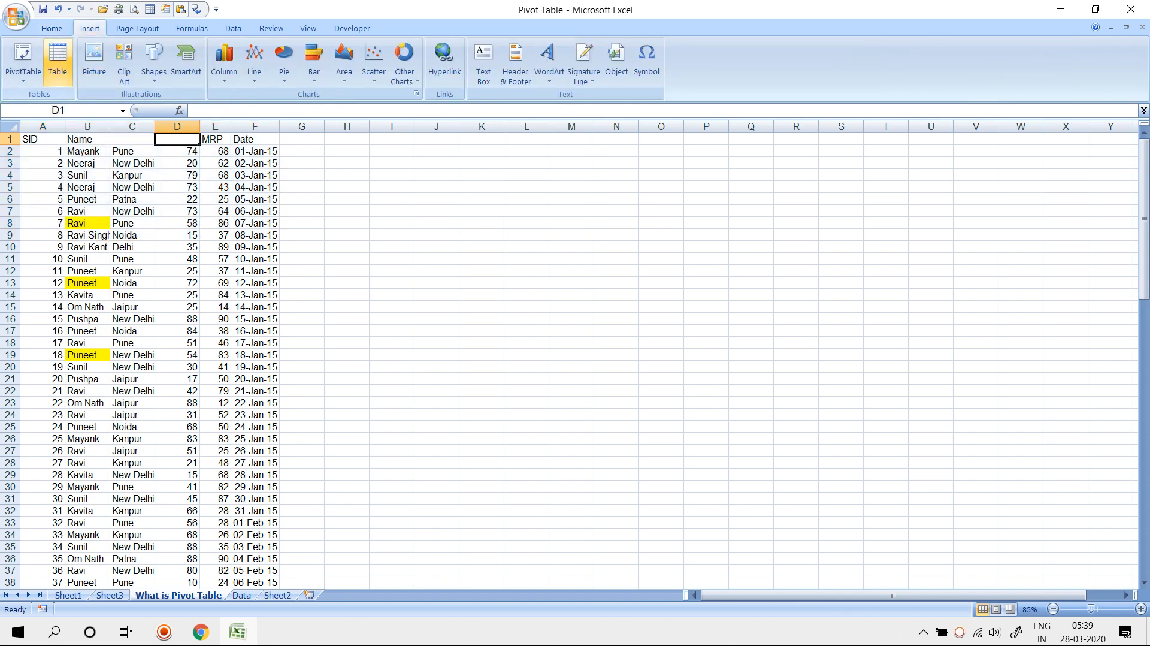
pyautogui.click(23, 75)
pyautogui.click(45, 97)
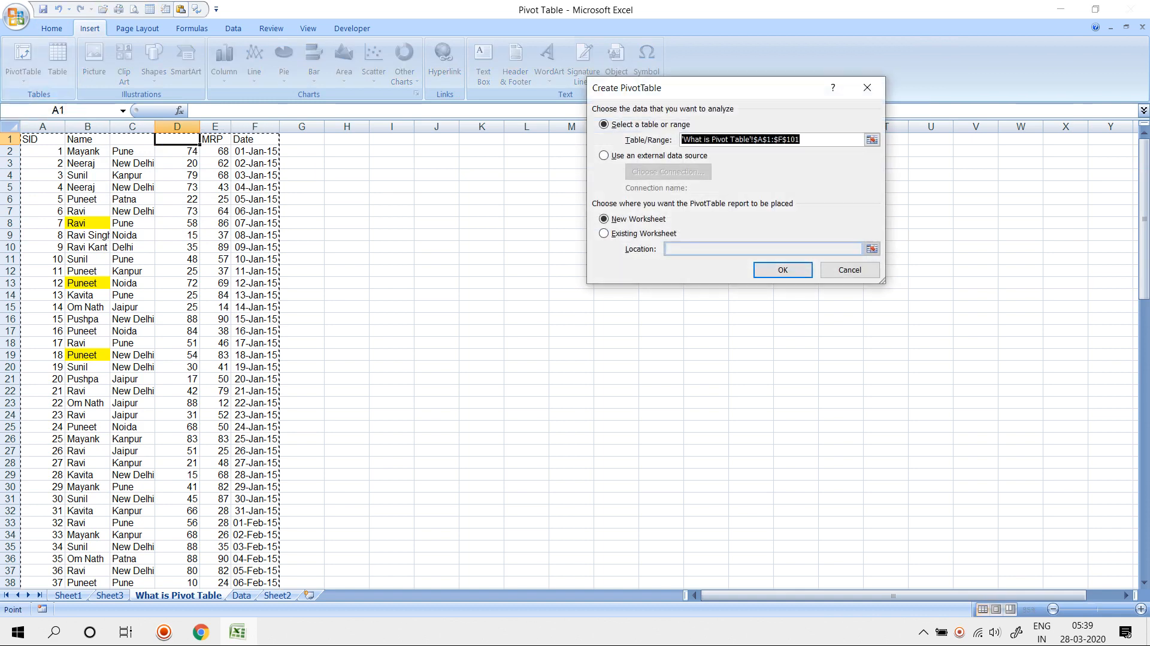
pyautogui.click(780, 266)
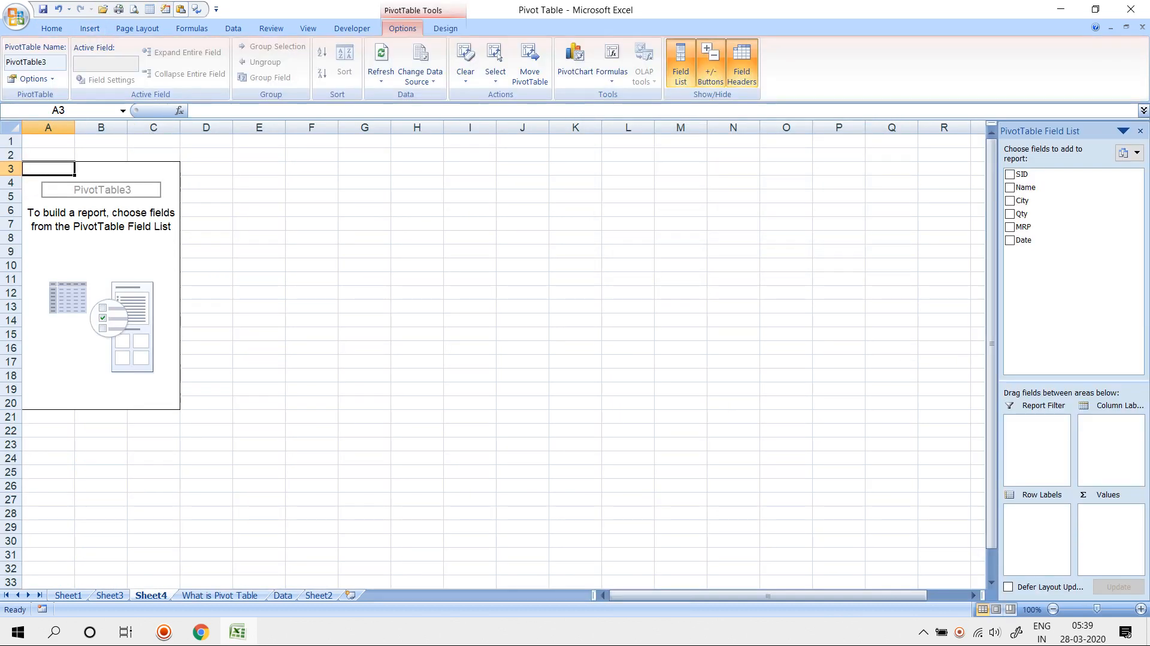
# - Compare the source data with the PivotTable field lists on Sheet3, Sheet4 and Sheet1
pyautogui.click(220, 595)
pyautogui.click(133, 235)
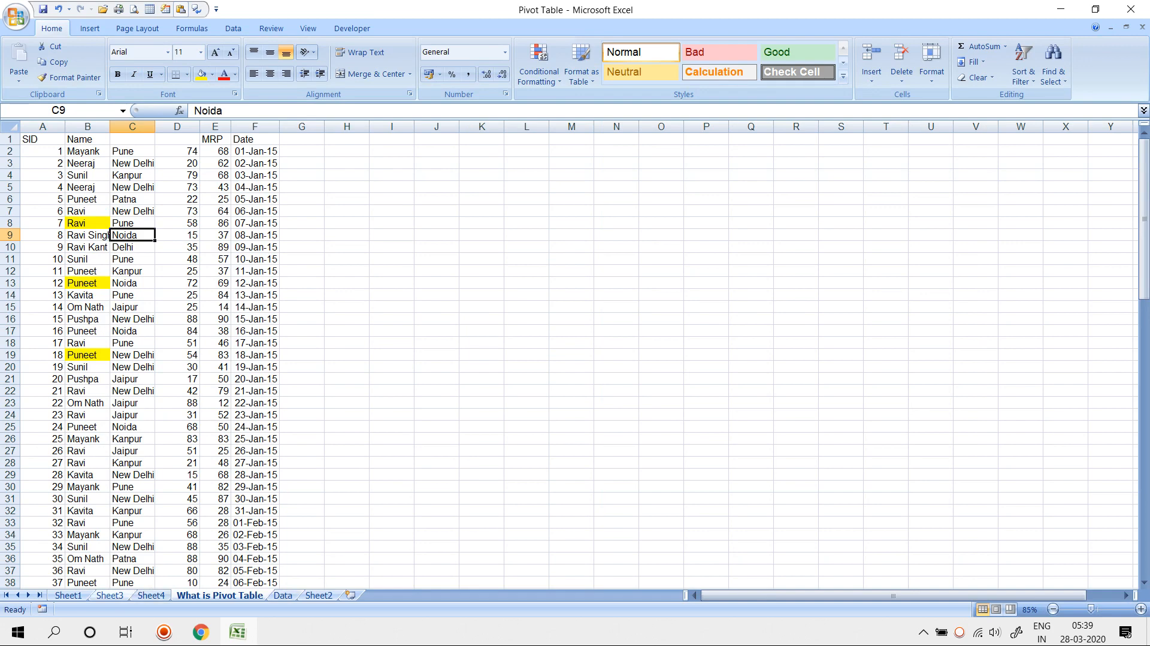
pyautogui.click(110, 595)
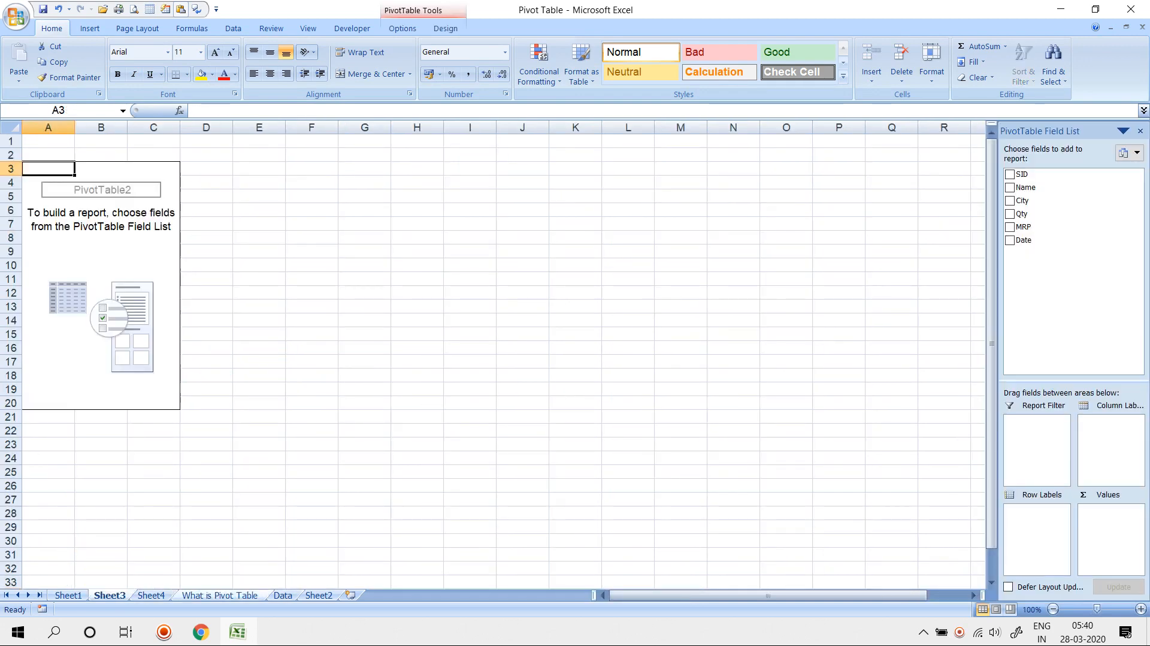
pyautogui.click(220, 595)
pyautogui.click(151, 596)
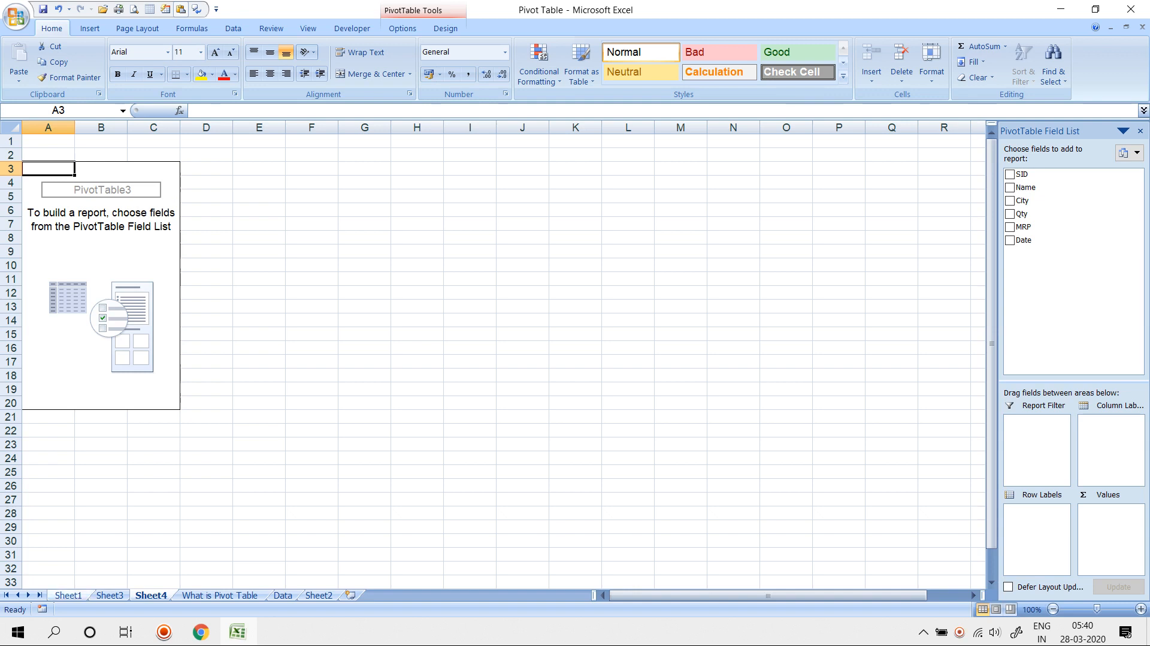
pyautogui.click(68, 595)
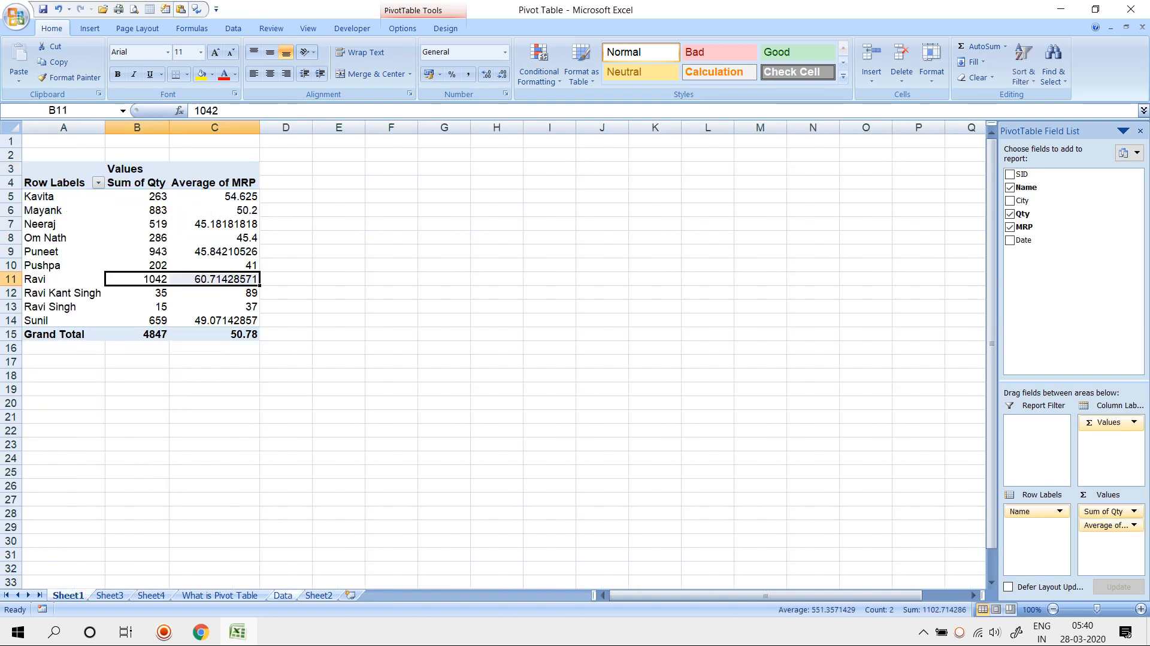
# - On the Data sheet, autofit the Hire Date column and clear the Overtime header from cell E1
pyautogui.click(283, 596)
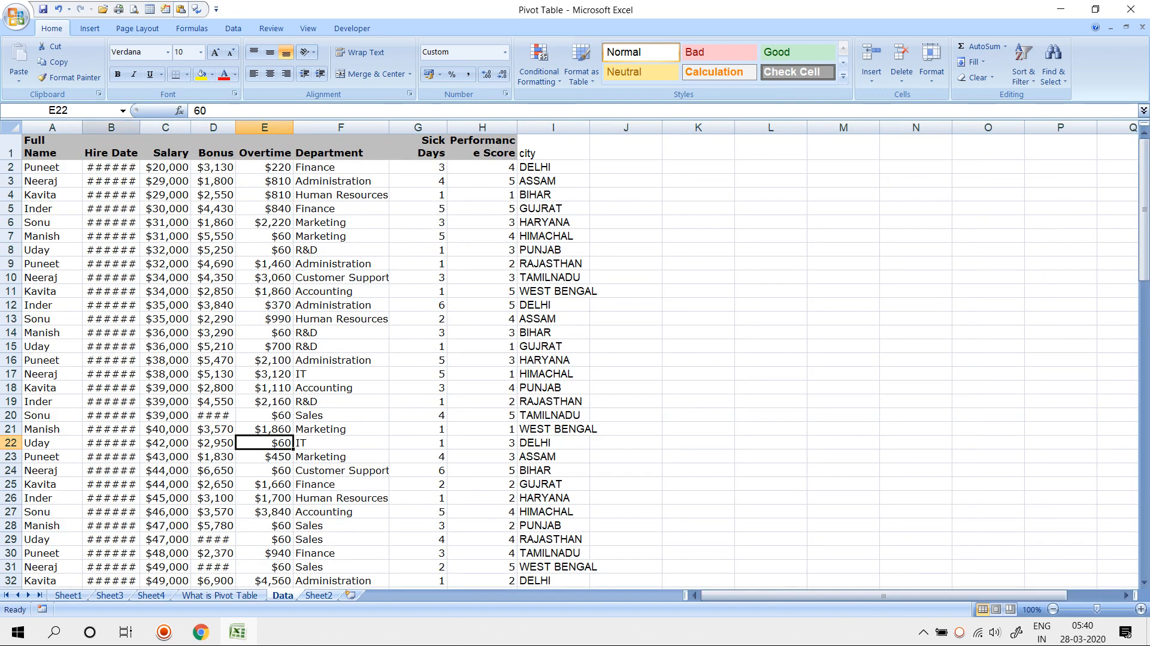
pyautogui.doubleClick(140, 127)
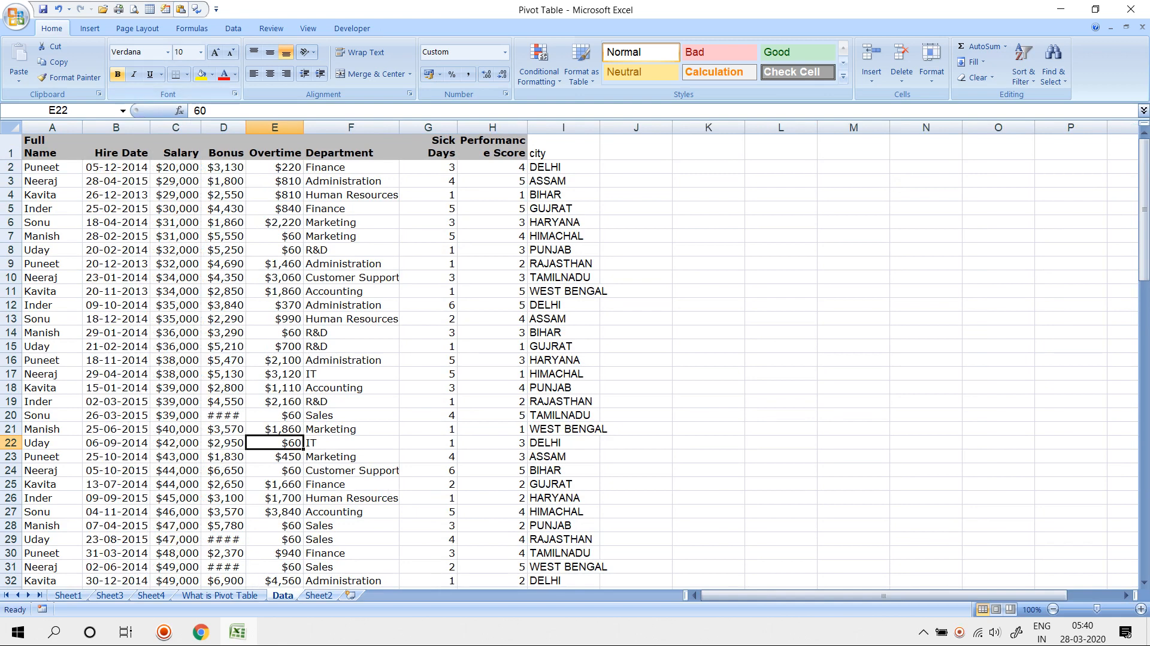
pyautogui.click(275, 167)
pyautogui.click(275, 152)
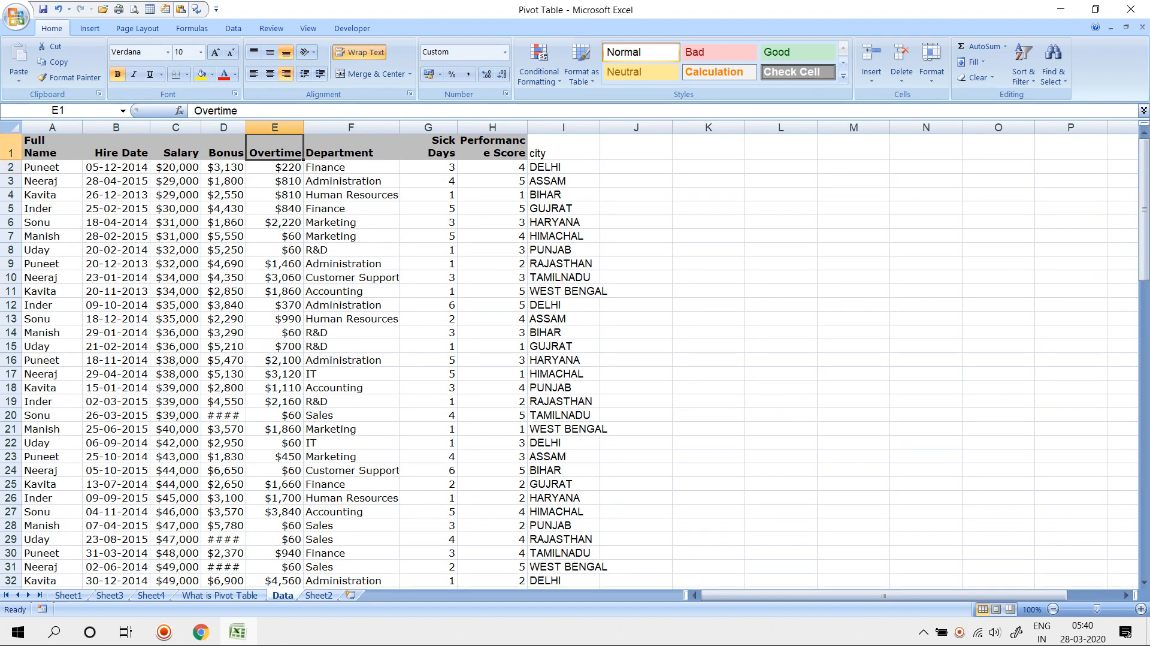
pyautogui.press('Delete')
# - Try to create a PivotTable on a new worksheet from Data range A1:I101 with the blank E1 header, and abandon it
pyautogui.click(41, 153)
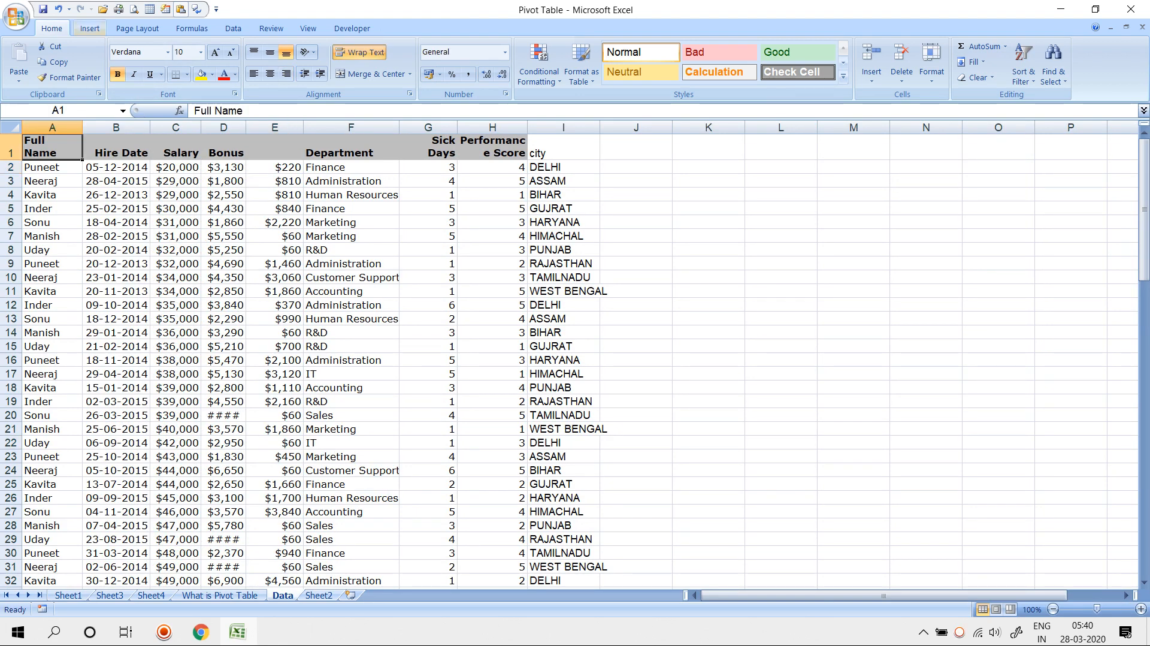
pyautogui.click(90, 28)
pyautogui.click(23, 66)
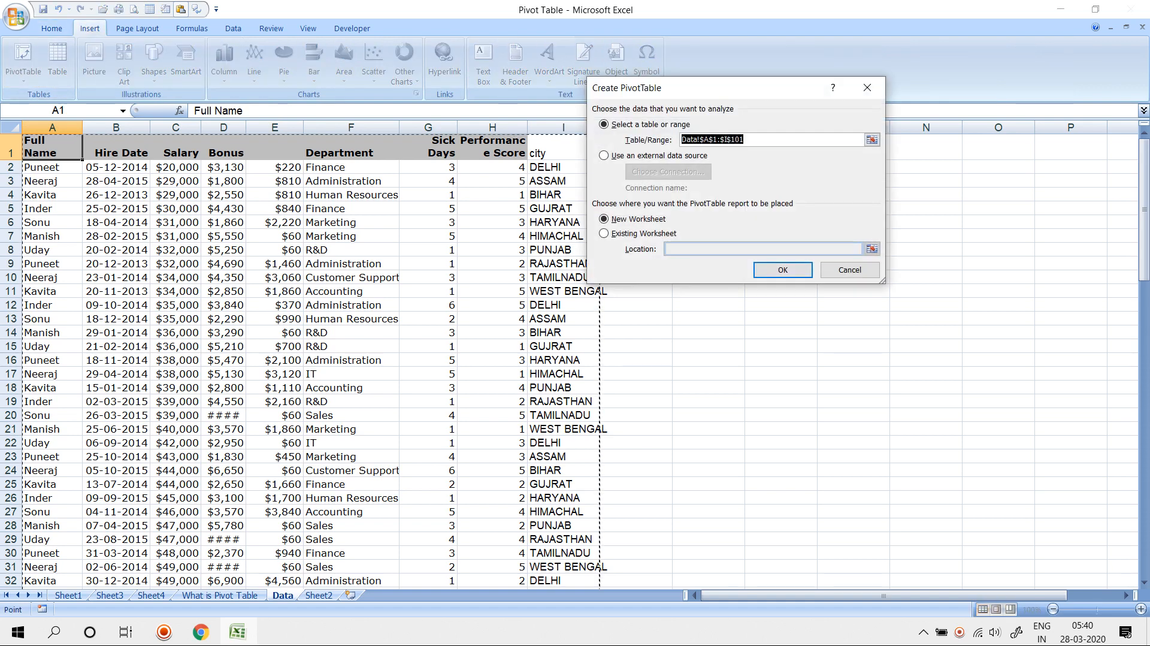
pyautogui.press('Return')
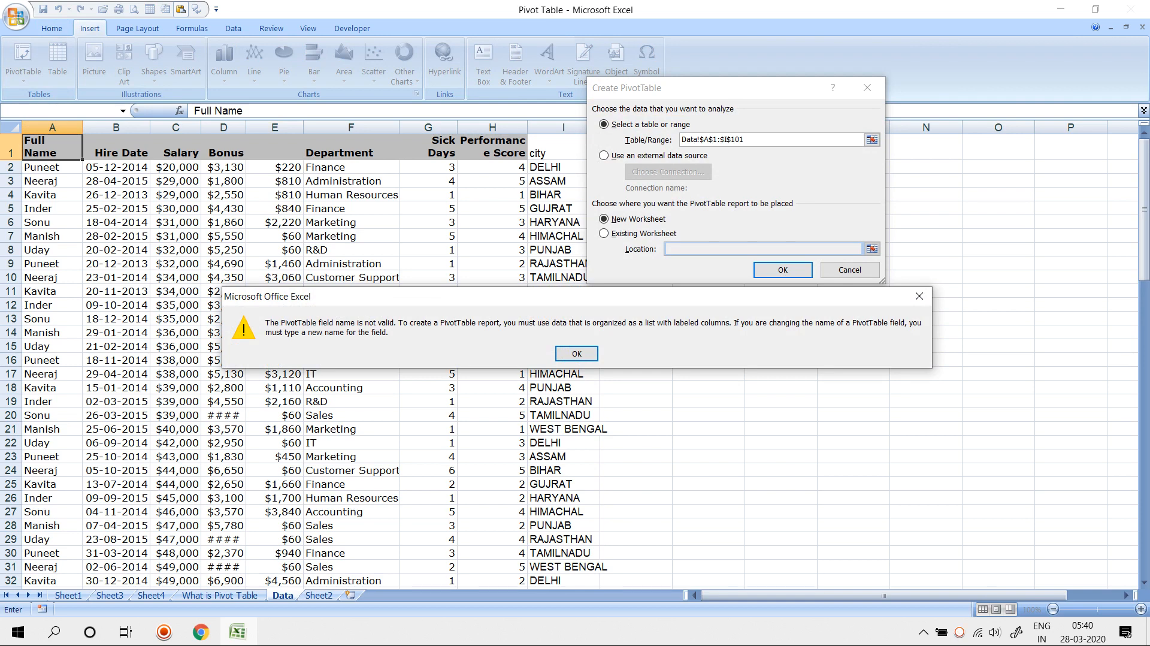
pyautogui.press('Return')
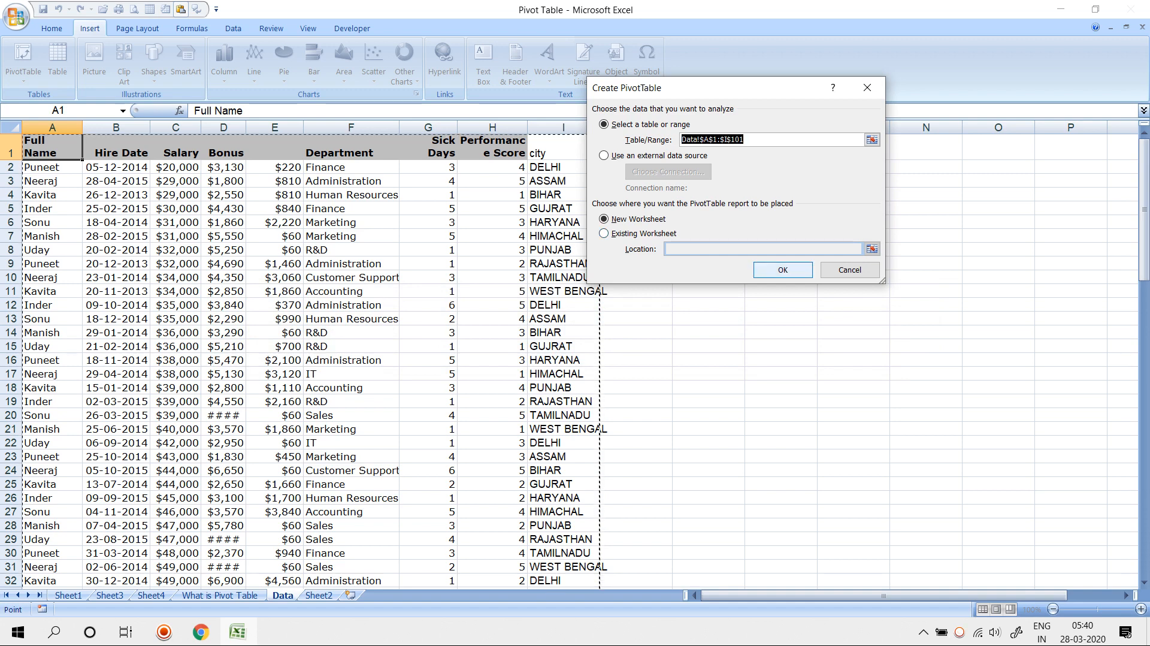
pyautogui.click(849, 269)
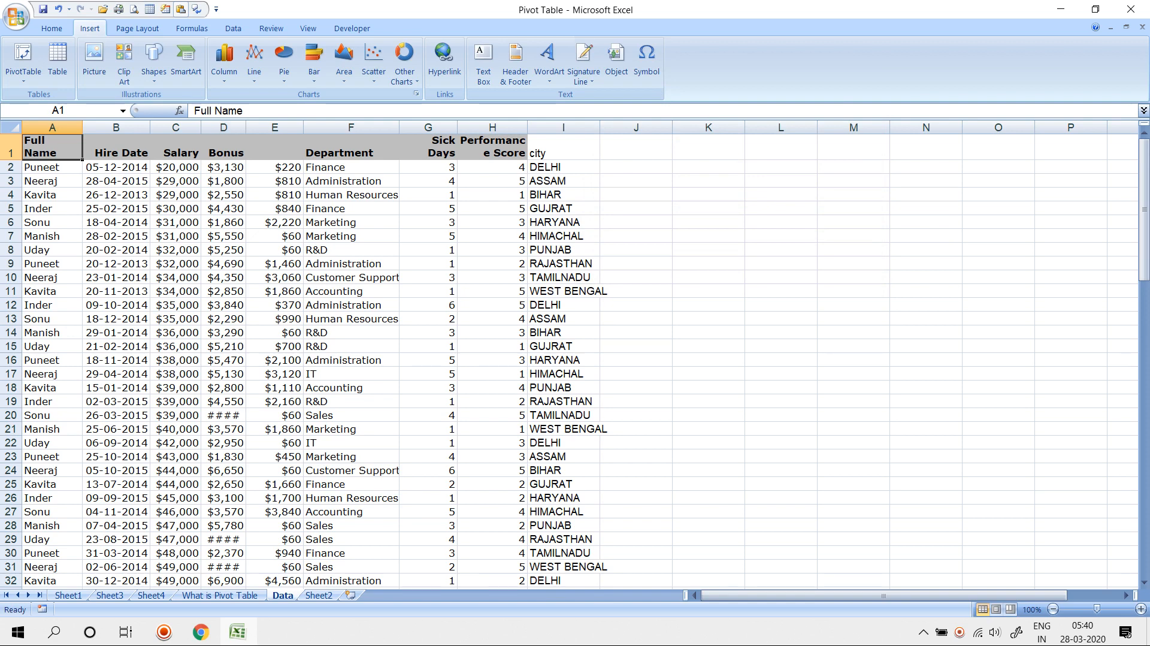
# - Enter Overtime as the header in E1, fill it across into F1 to duplicate it, and reselect A1
pyautogui.click(275, 148)
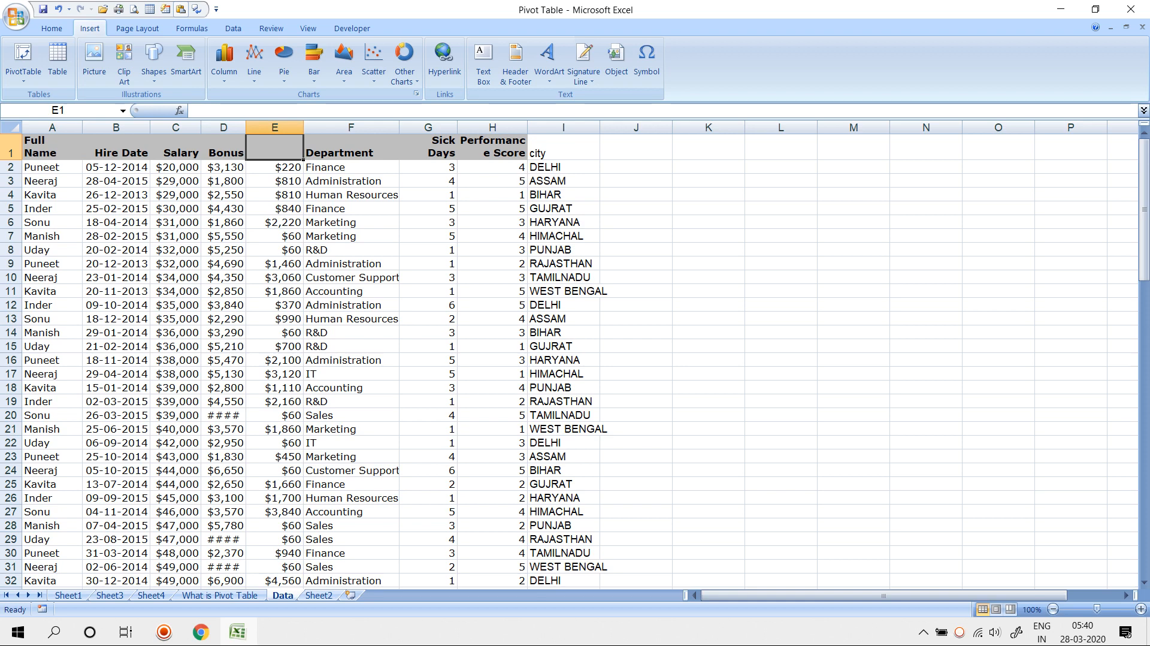
pyautogui.write('Overtime')
pyautogui.hotkey('shift', 'Right')
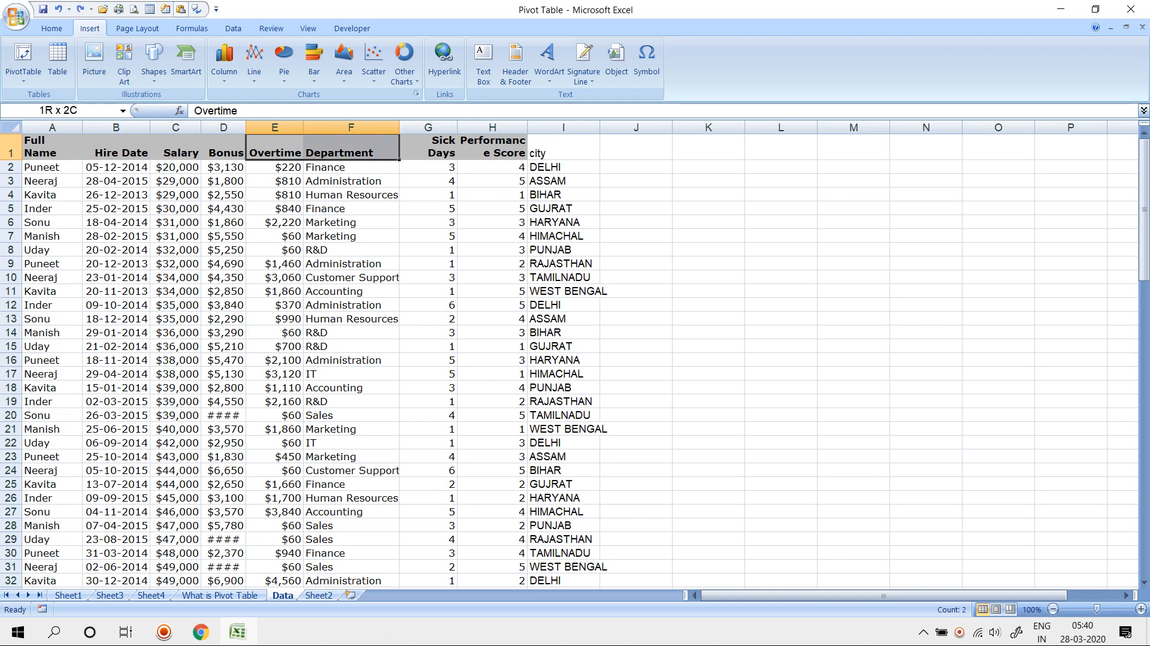
pyautogui.hotkey('ctrl', 'r')
pyautogui.click(176, 263)
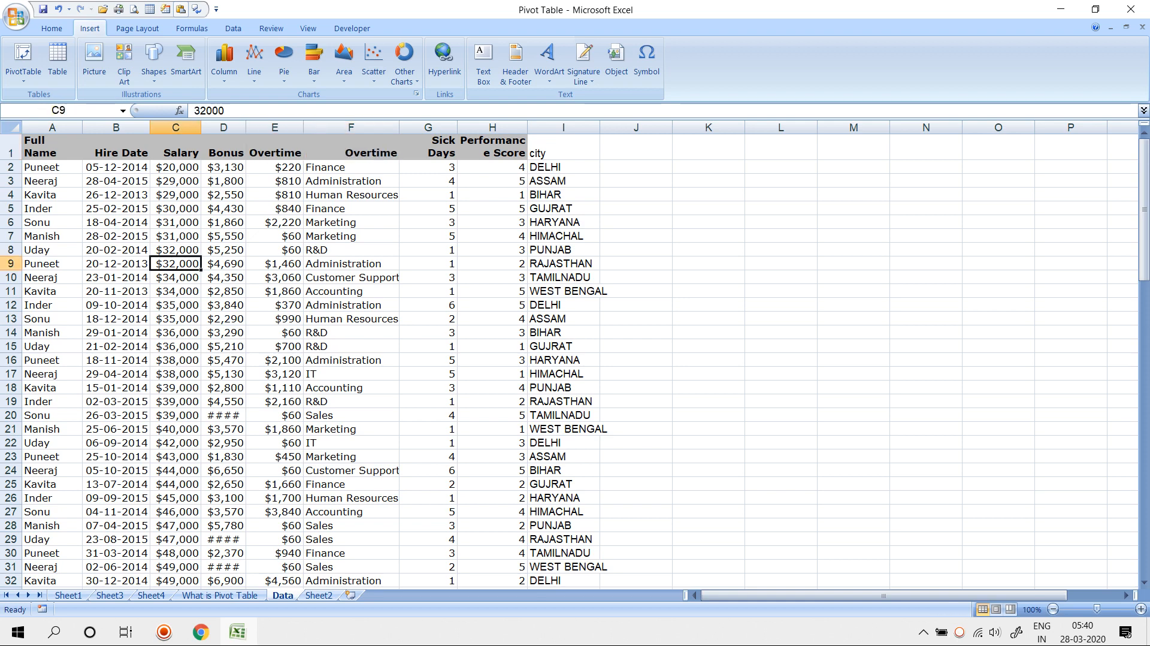
pyautogui.click(52, 148)
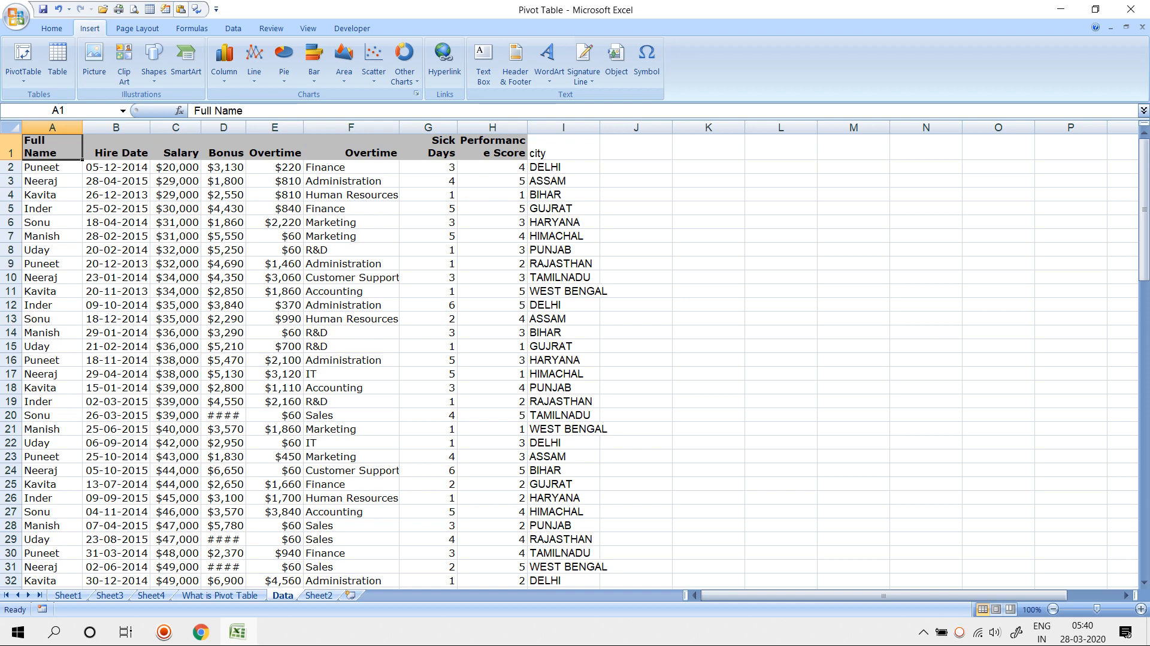
# - Create a PivotTable on a new worksheet from the Data sheet's table with the duplicate Overtime headers
pyautogui.click(274, 147)
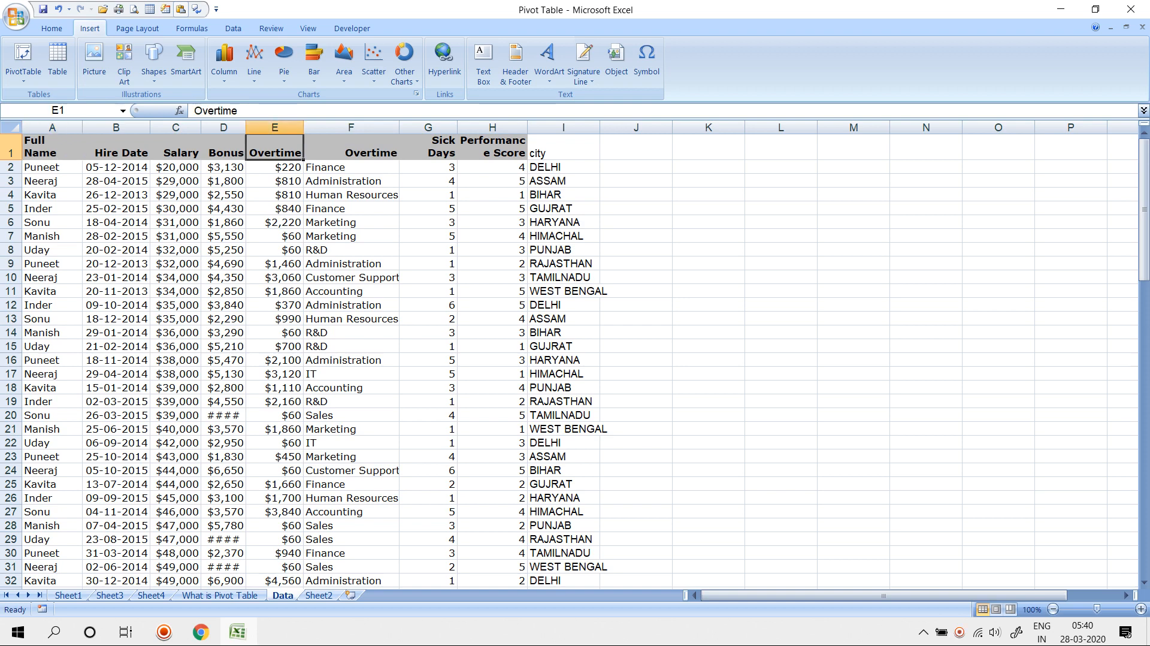
pyautogui.moveTo(274, 147)
pyautogui.mouseDown()
pyautogui.moveTo(351, 147)
pyautogui.moveTo(275, 147)
pyautogui.mouseUp()
pyautogui.click(23, 79)
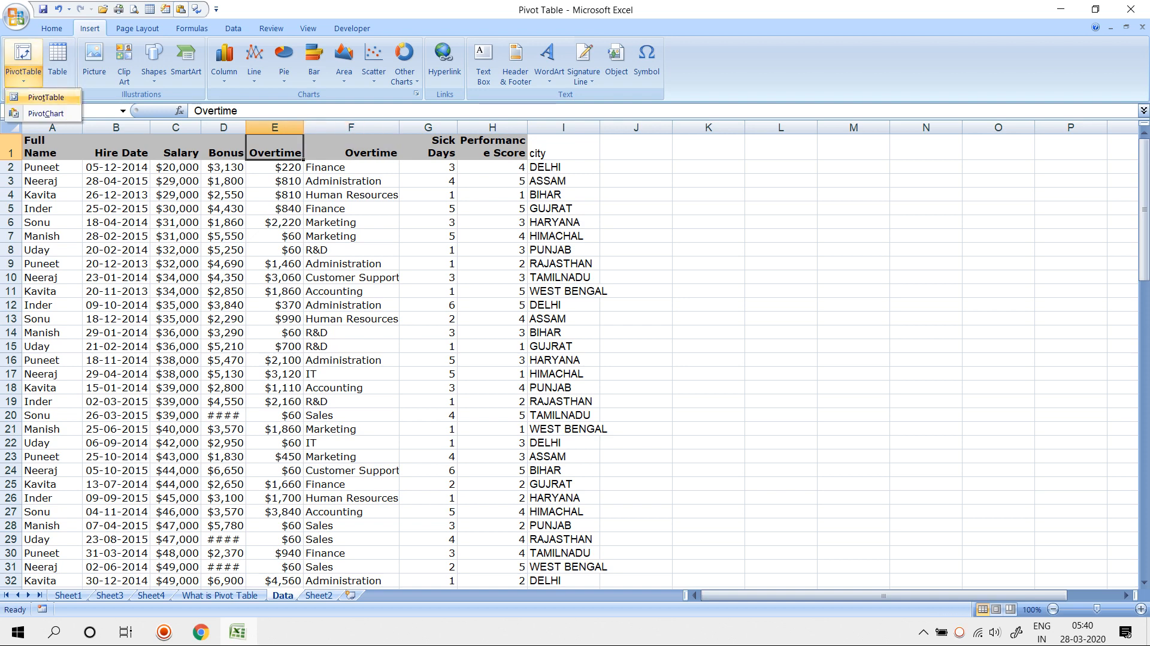
pyautogui.click(43, 96)
pyautogui.click(781, 267)
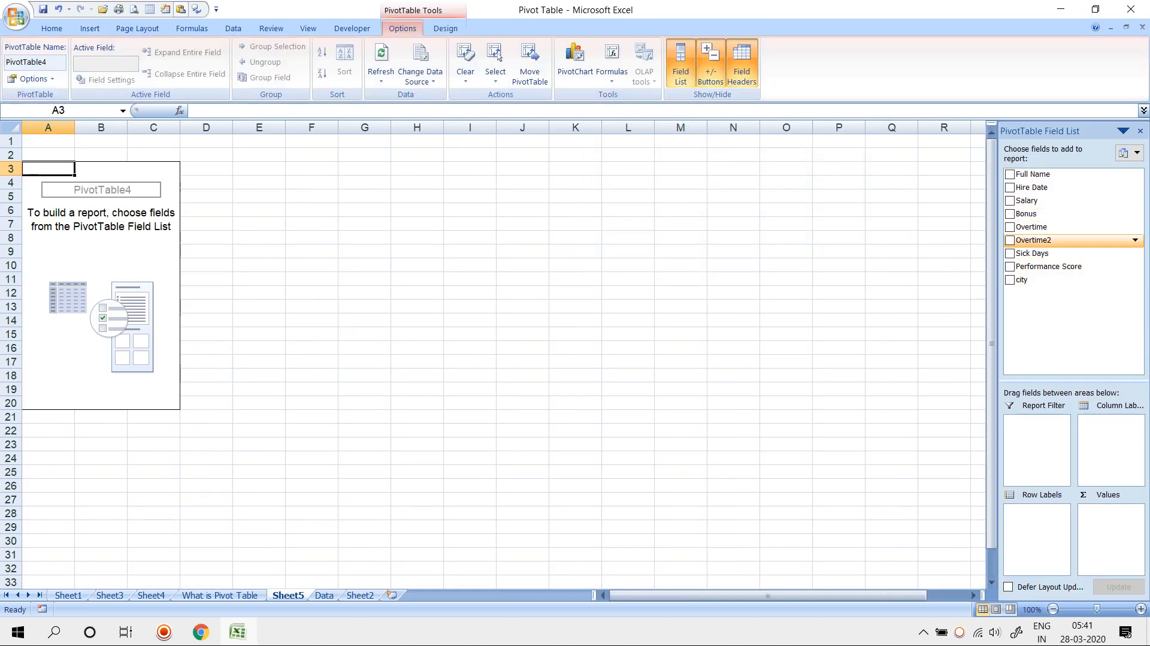
# - Undo the duplicate header fill to restore Department in cell F1 of the Data sheet
pyautogui.hotkey('ctrl', 'z')
pyautogui.hotkey('ctrl', 'z')
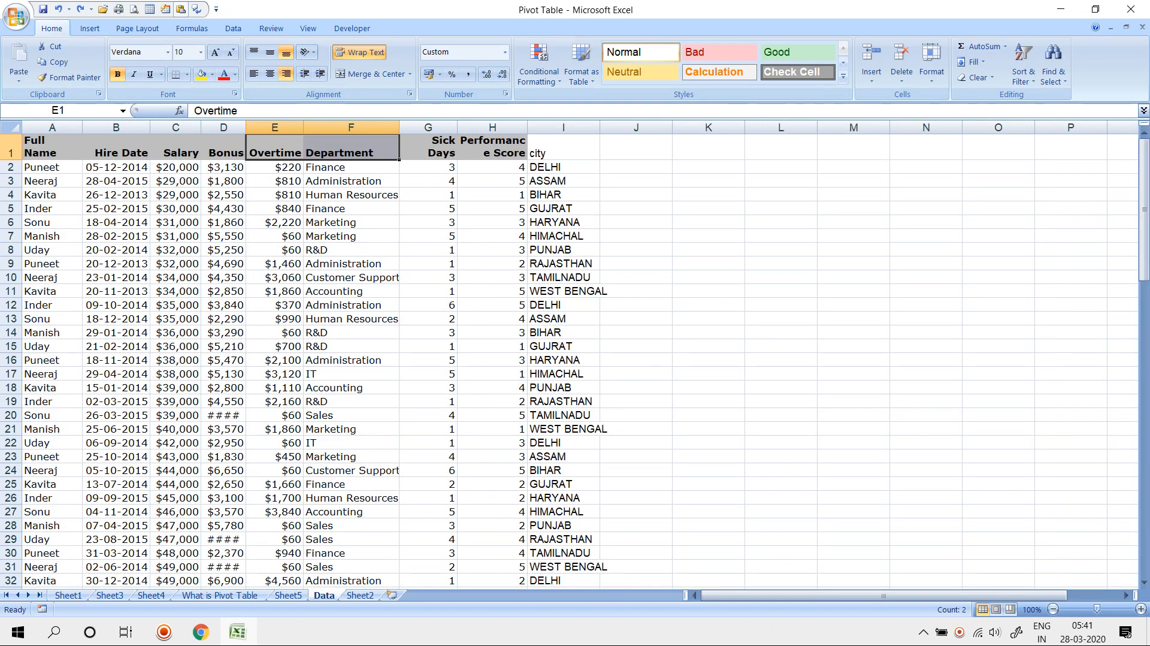
pyautogui.click(274, 291)
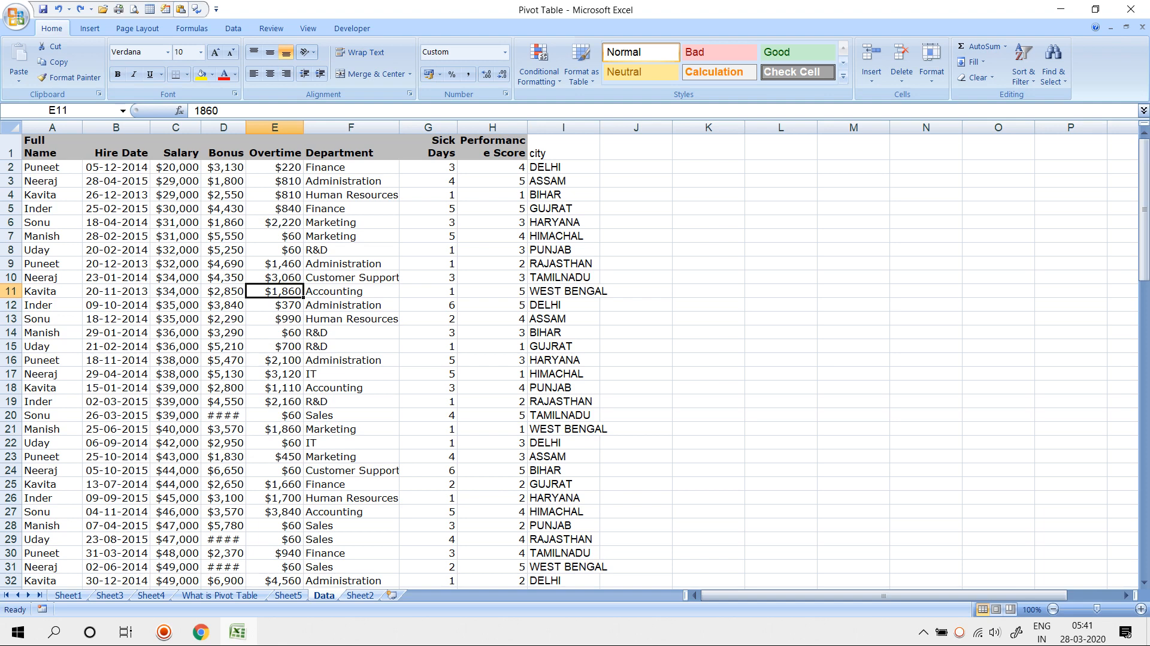
# - Merge and center header cells E1:F1 on the Data sheet, keeping only the Overtime text
pyautogui.moveTo(274, 148); pyautogui.dragTo(352, 148)
pyautogui.click(371, 74)
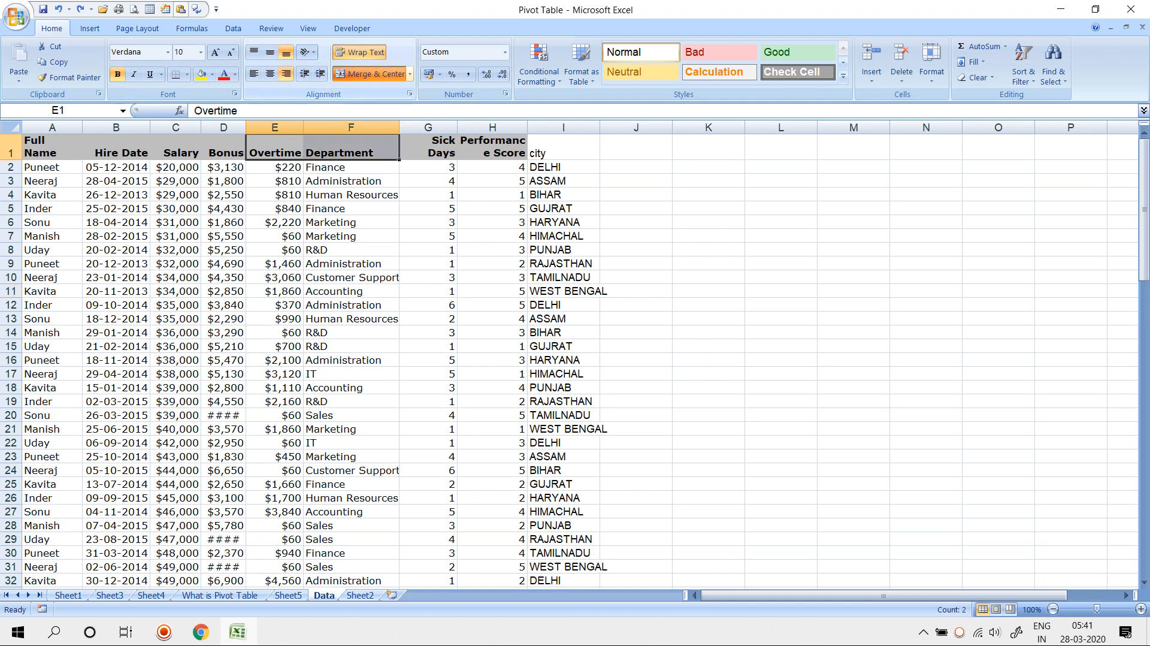
pyautogui.press('Return')
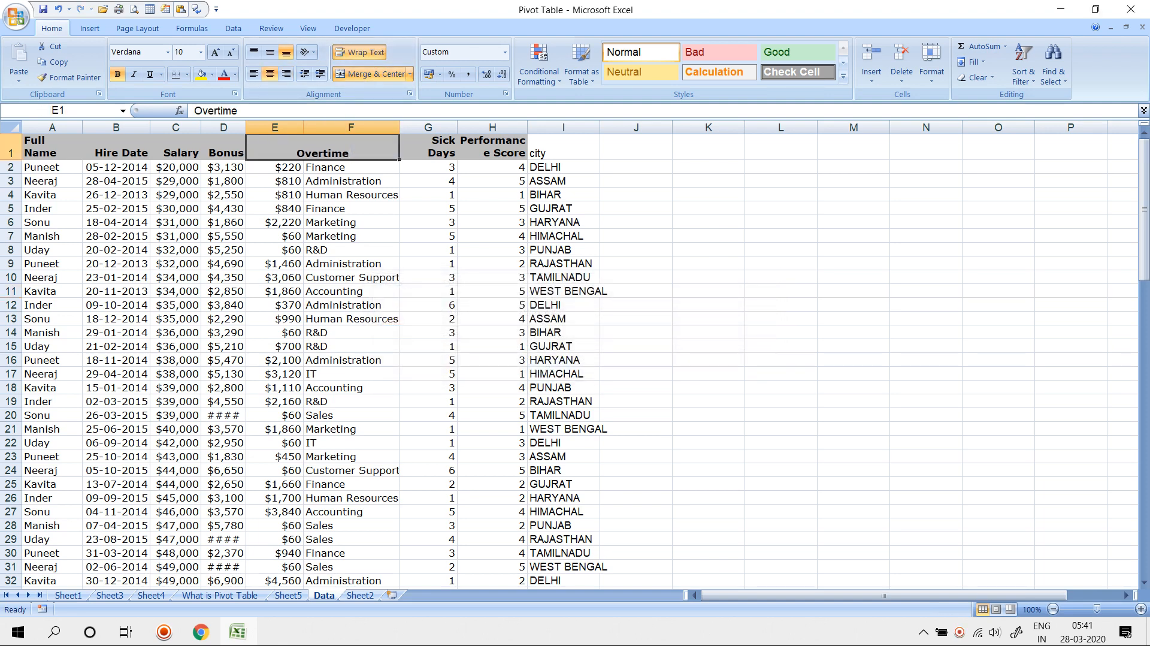
# - Try to create a PivotTable on a new worksheet from the Data sheet's table with the merged Overtime header
pyautogui.click(52, 148)
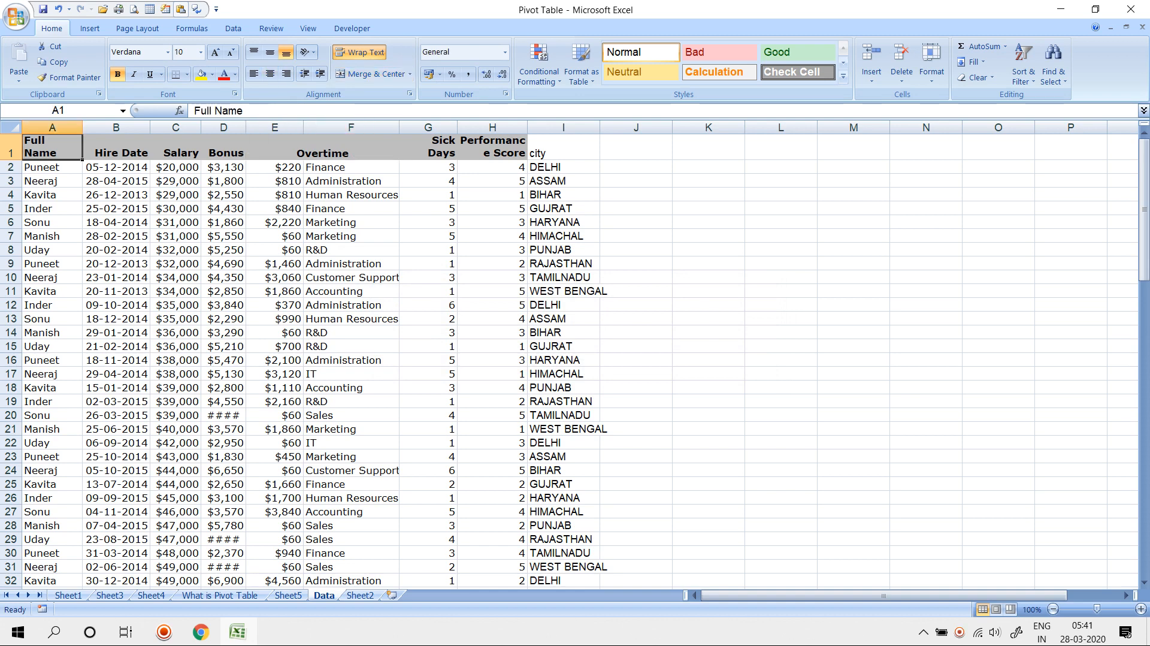
pyautogui.click(89, 28)
pyautogui.click(23, 76)
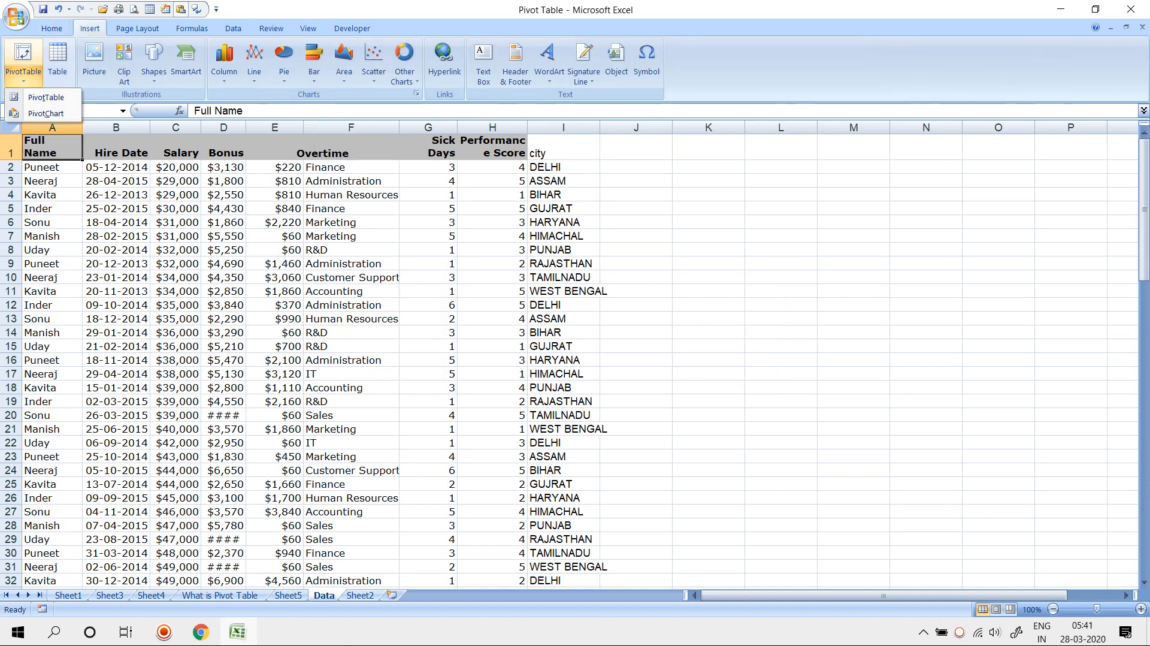
pyautogui.click(36, 99)
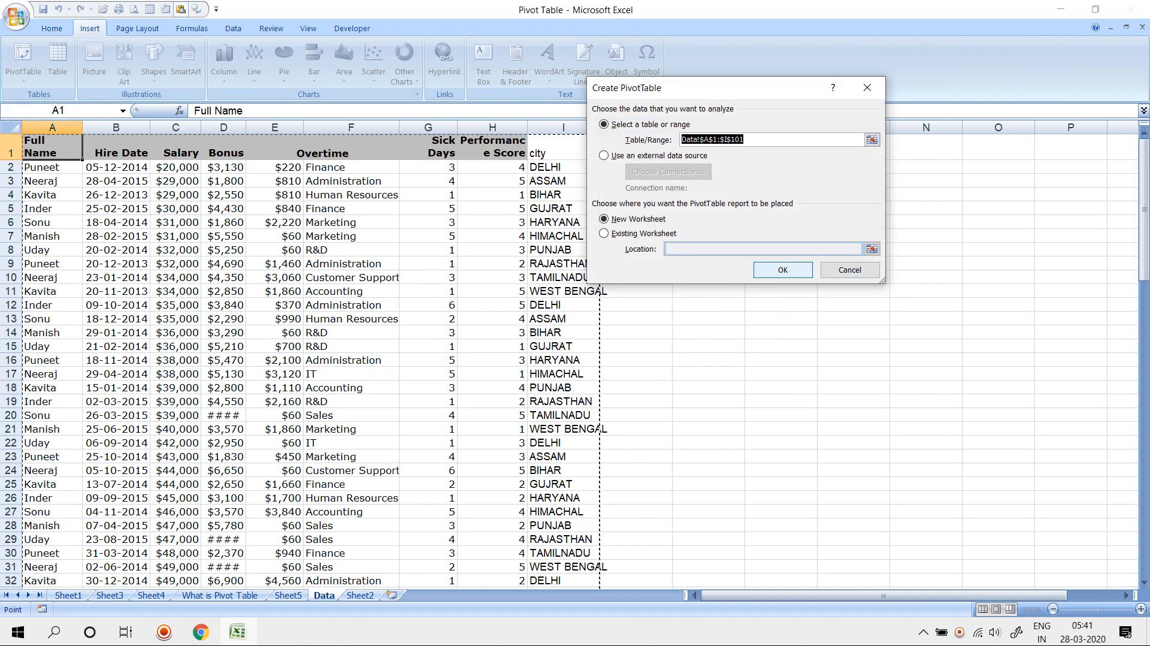
pyautogui.press('Return')
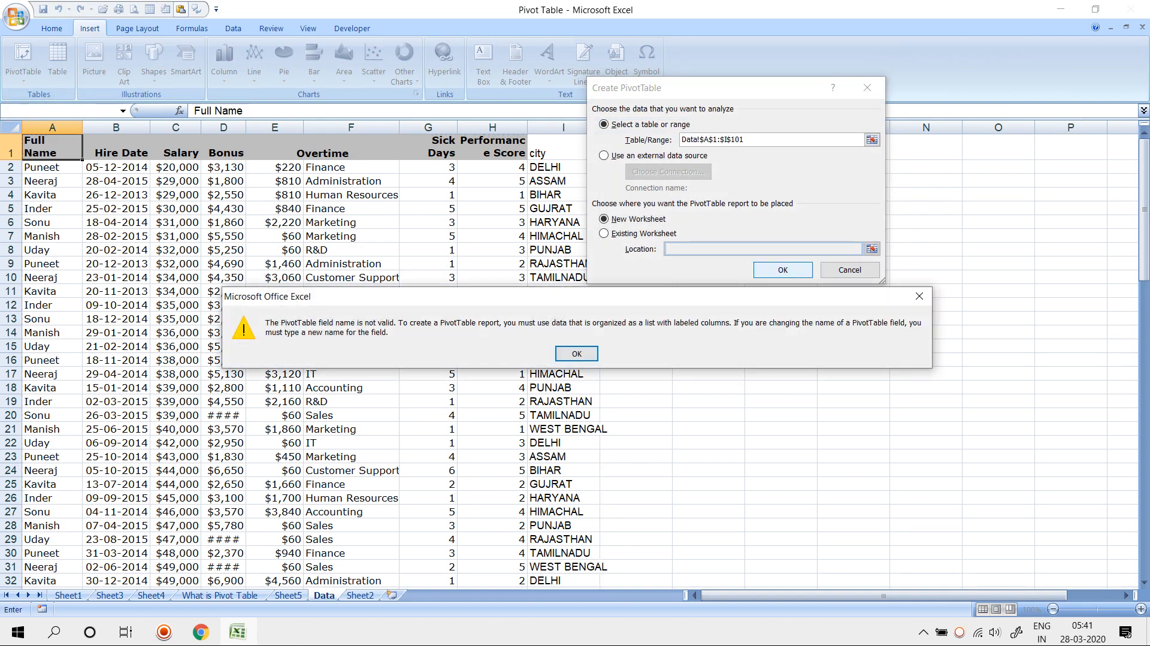
pyautogui.press('Escape')
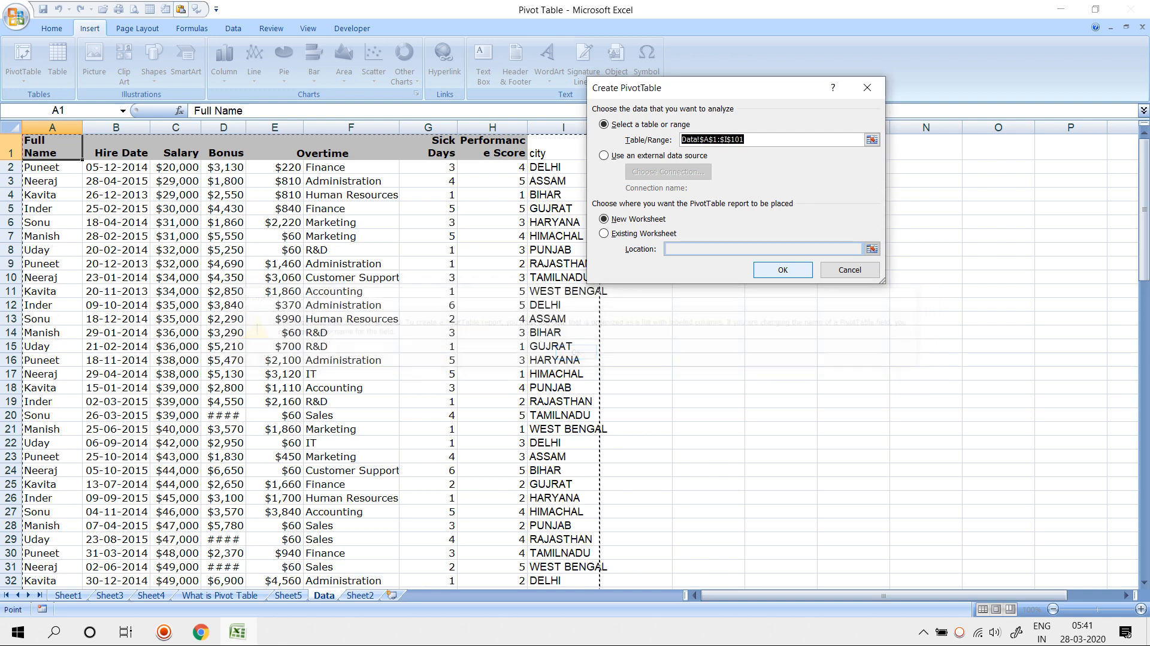
pyautogui.press('Escape')
# - Undo the merge of header cells E1:F1 and create a PivotTable on a new worksheet from range A1:I101 of the Data sheet
pyautogui.hotkey('ctrl', 'z')
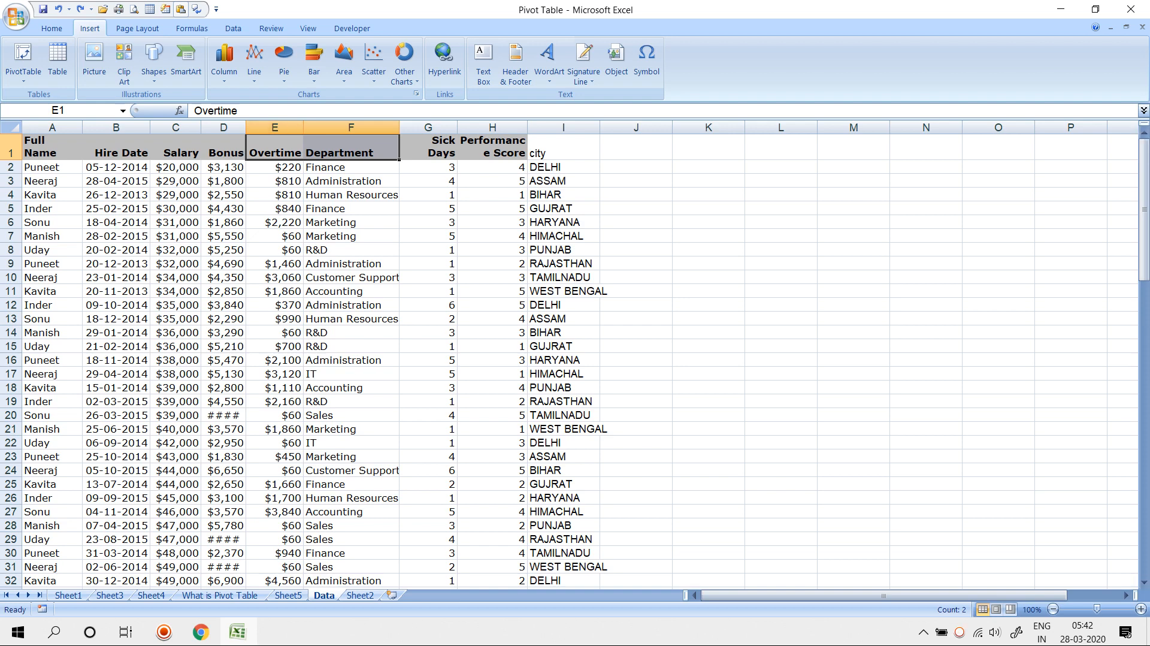
pyautogui.click(52, 148)
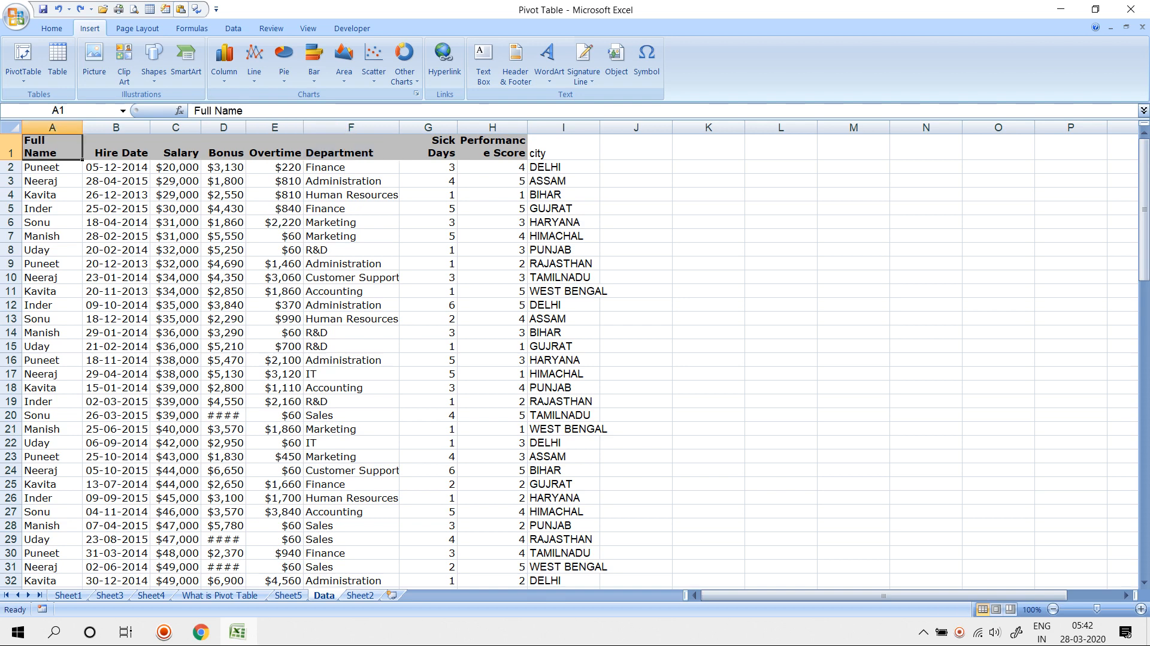
pyautogui.click(23, 74)
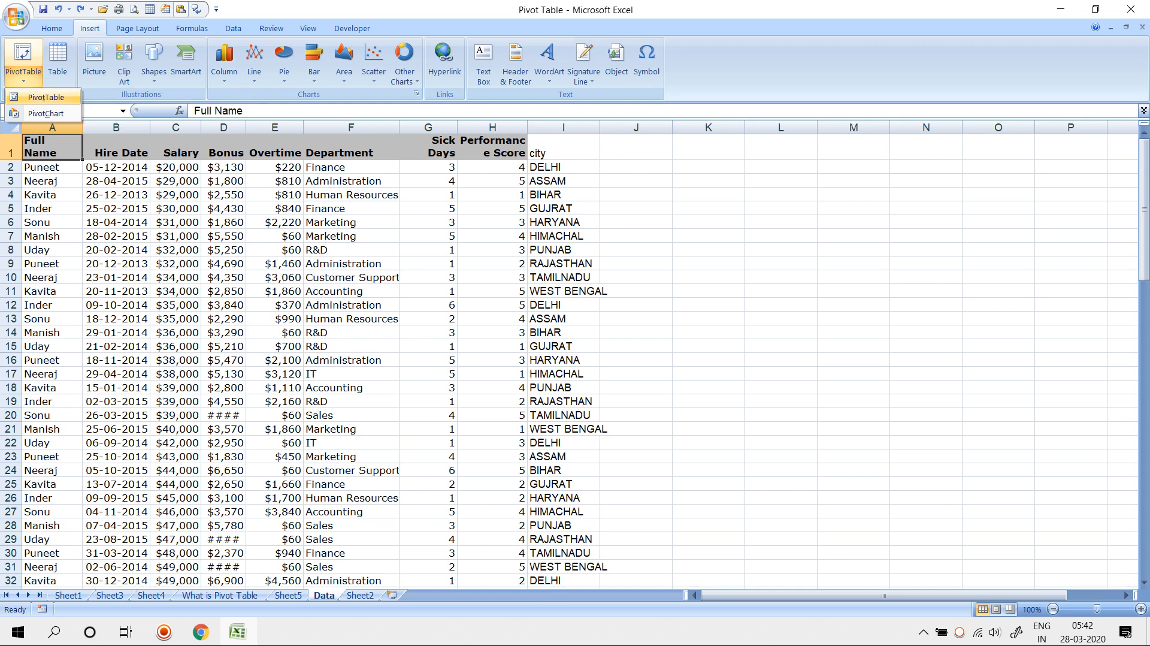
pyautogui.click(45, 97)
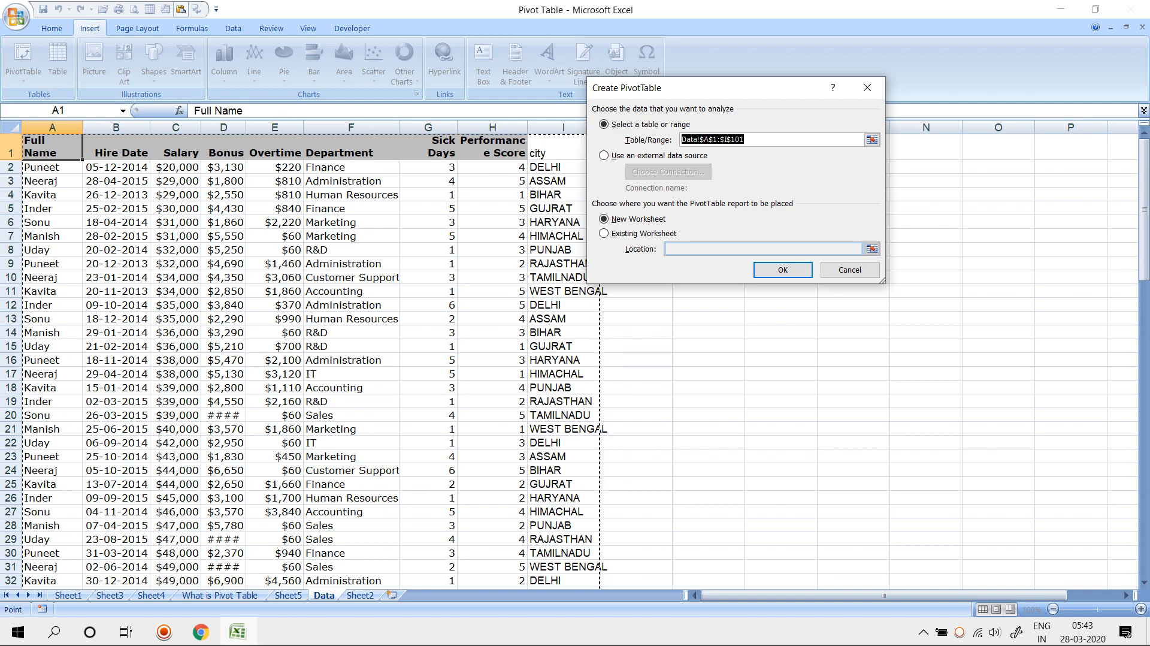
pyautogui.click(782, 269)
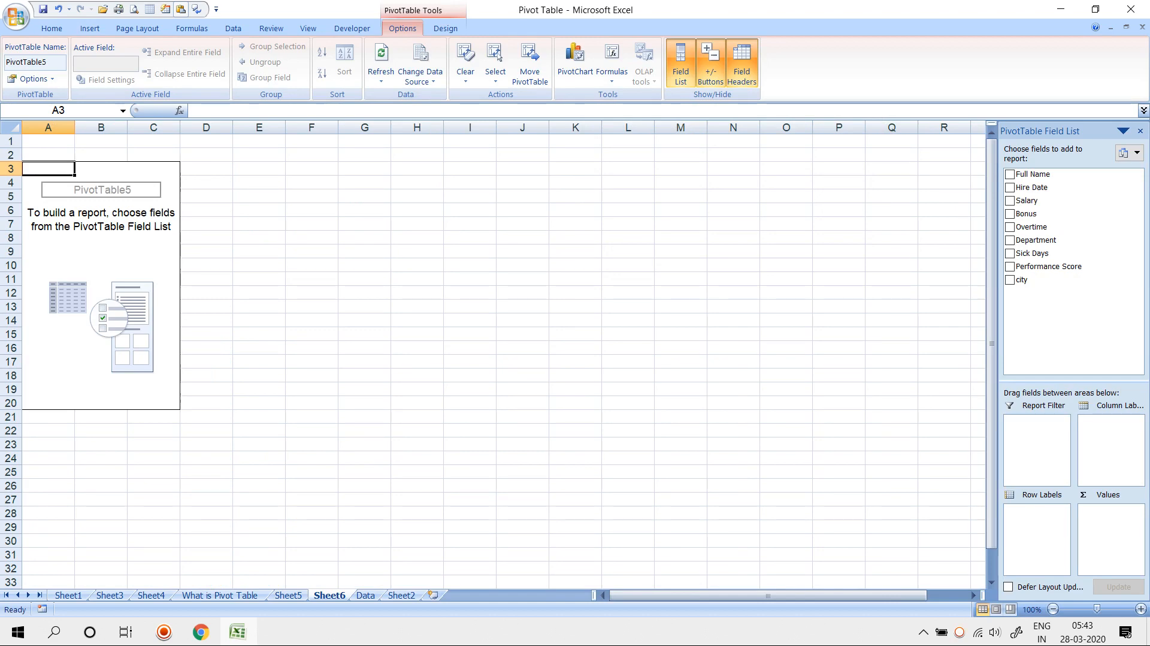
# - Create a PivotTable from the Data sheet's table on that existing worksheet at cell K5, and undo its placement
pyautogui.hotkey('ctrl', 'pageup')
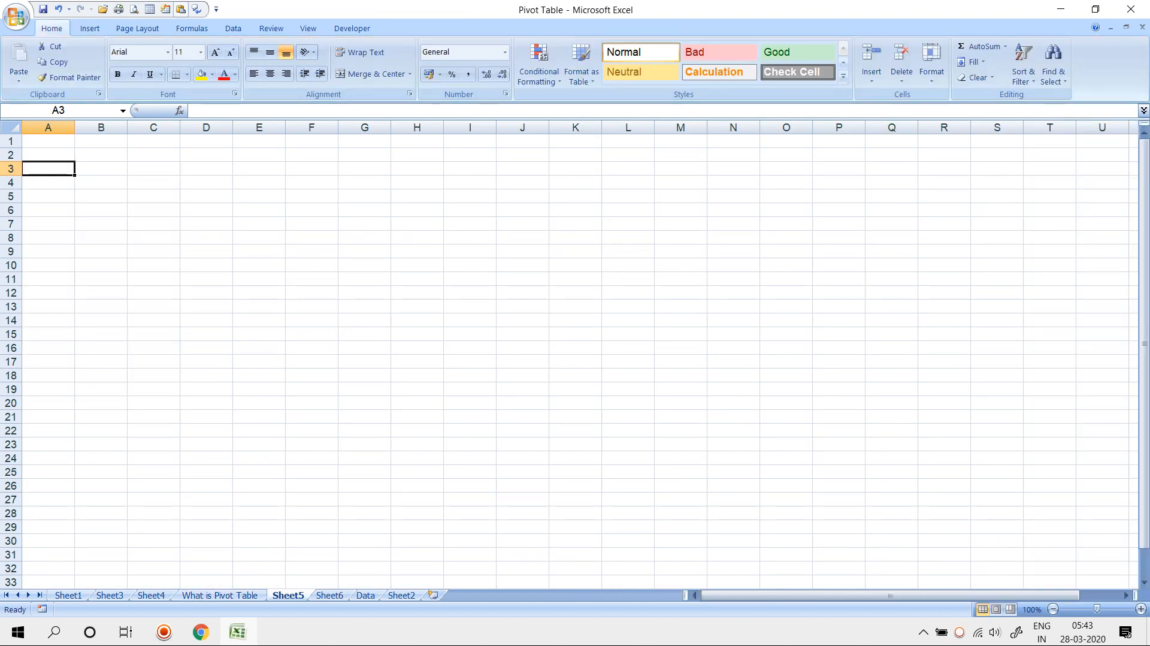
pyautogui.hotkey('ctrl', 'pagedown')
pyautogui.hotkey('ctrl', 'pagedown')
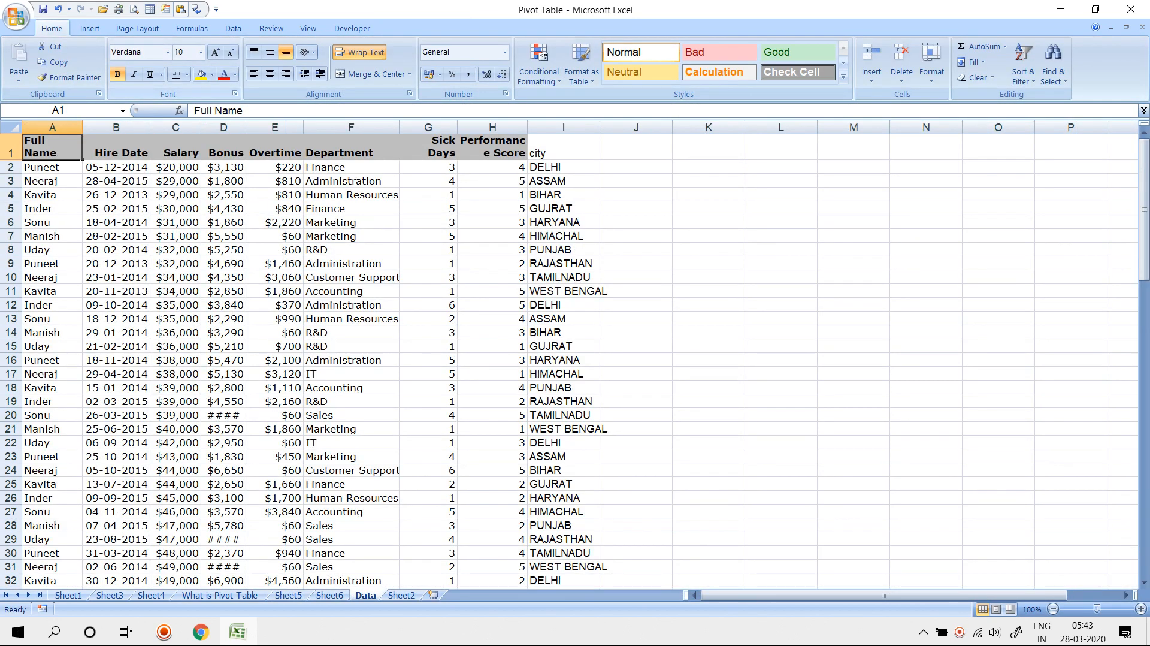
pyautogui.click(90, 28)
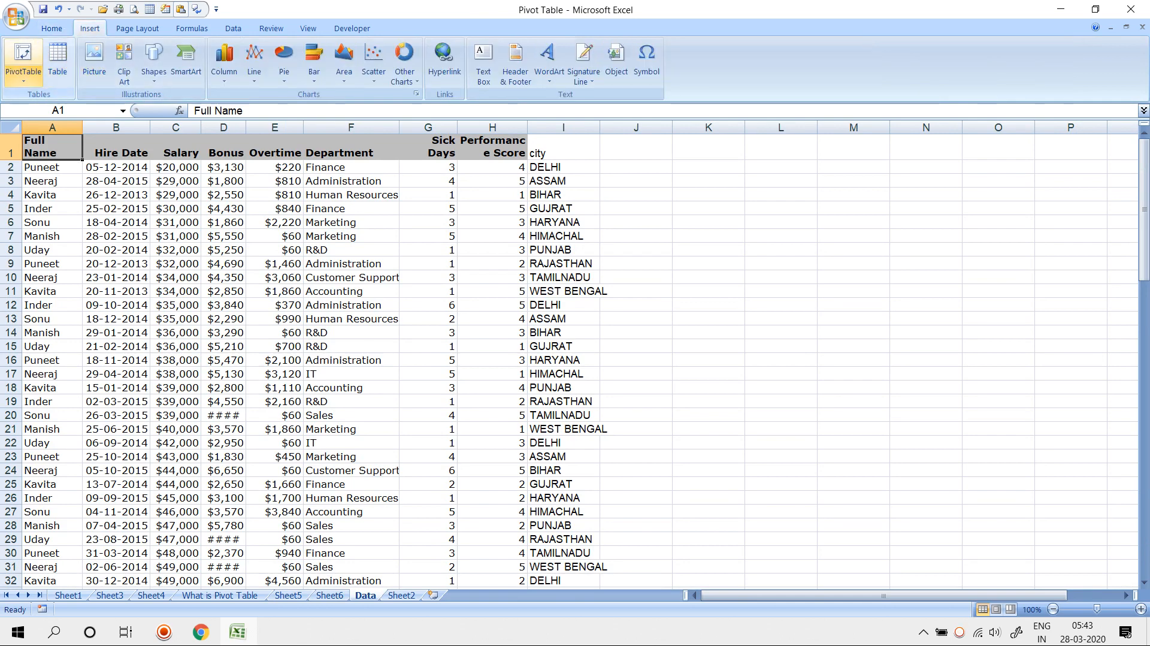
pyautogui.click(23, 78)
pyautogui.click(36, 97)
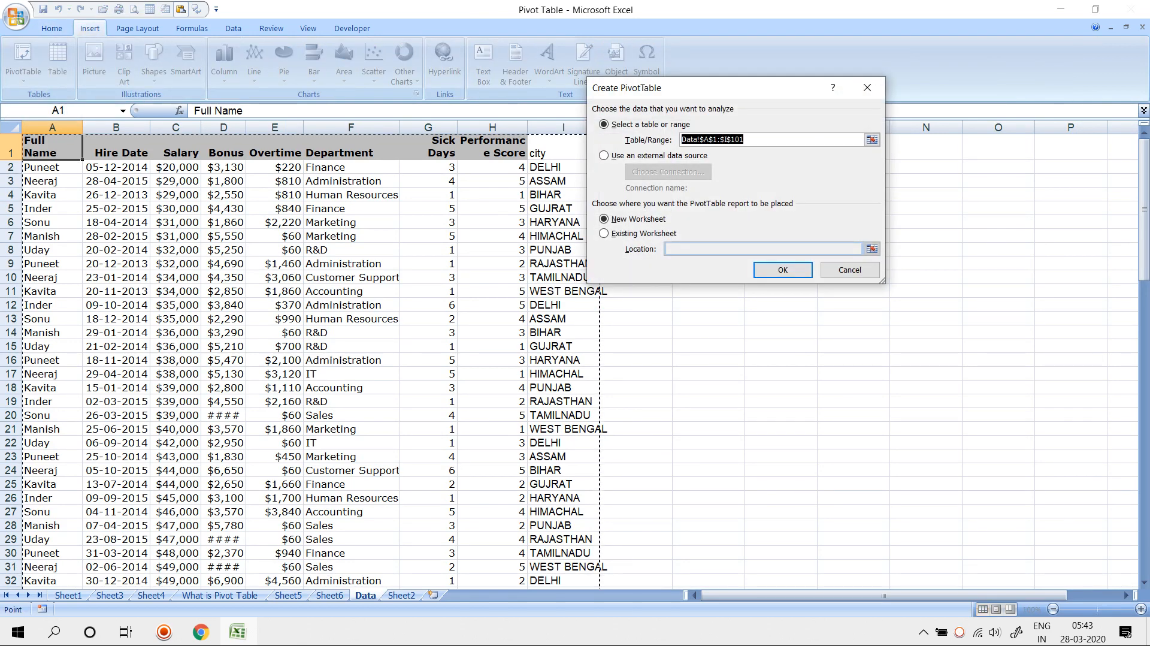
pyautogui.click(604, 233)
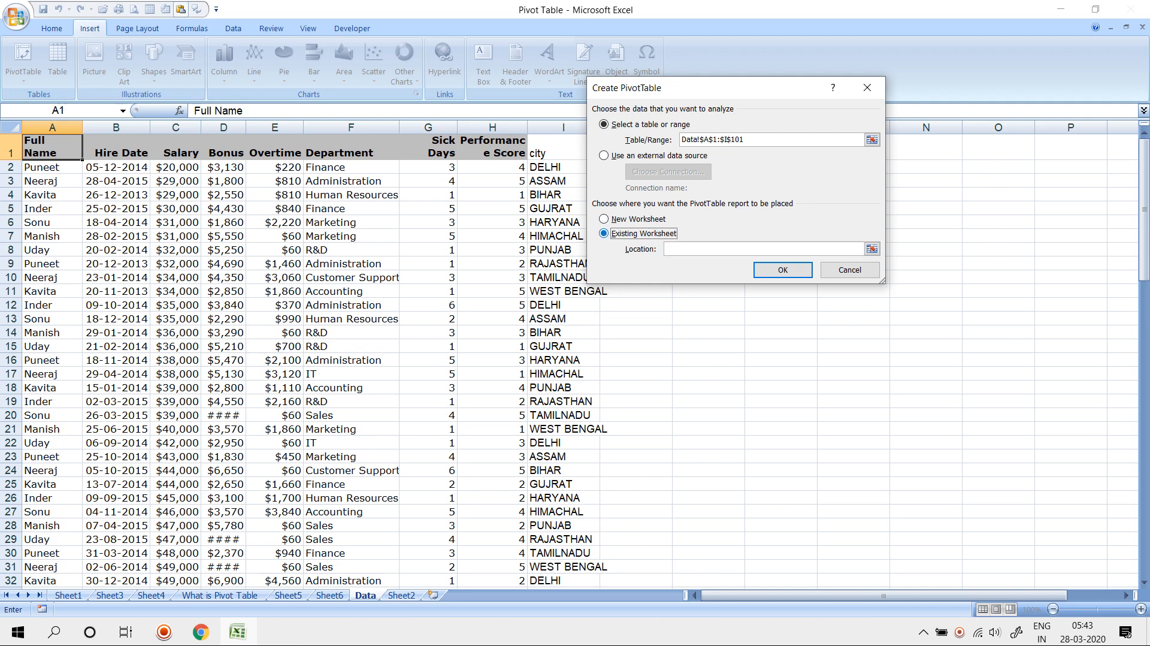
pyautogui.click(872, 248)
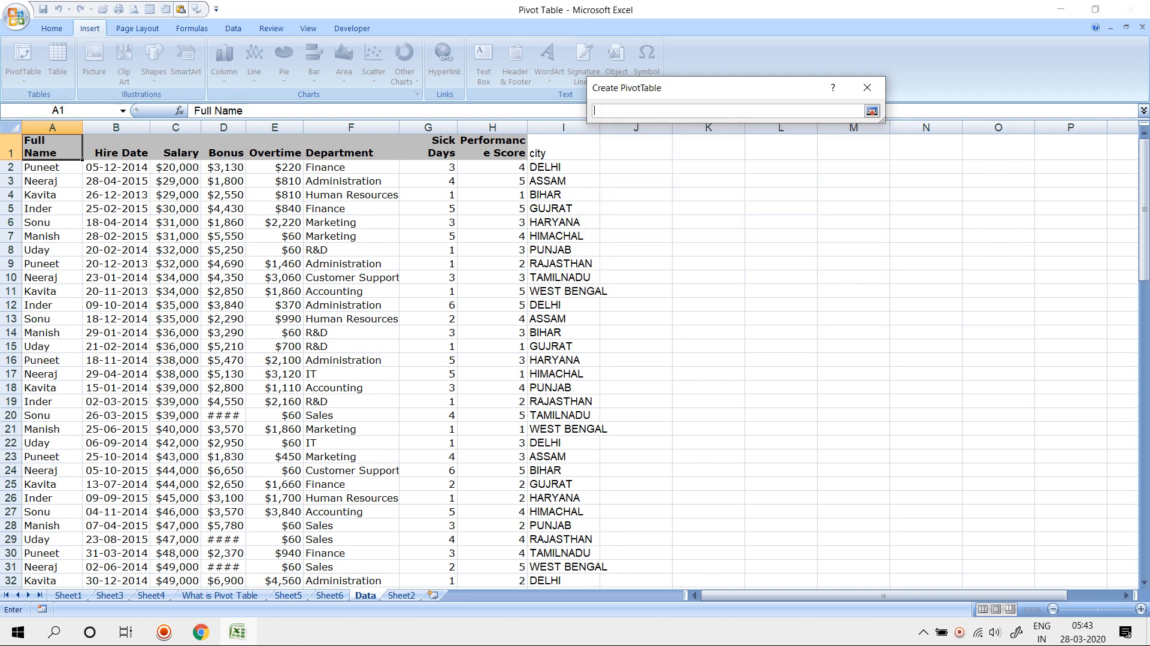
pyautogui.click(708, 207)
pyautogui.click(872, 110)
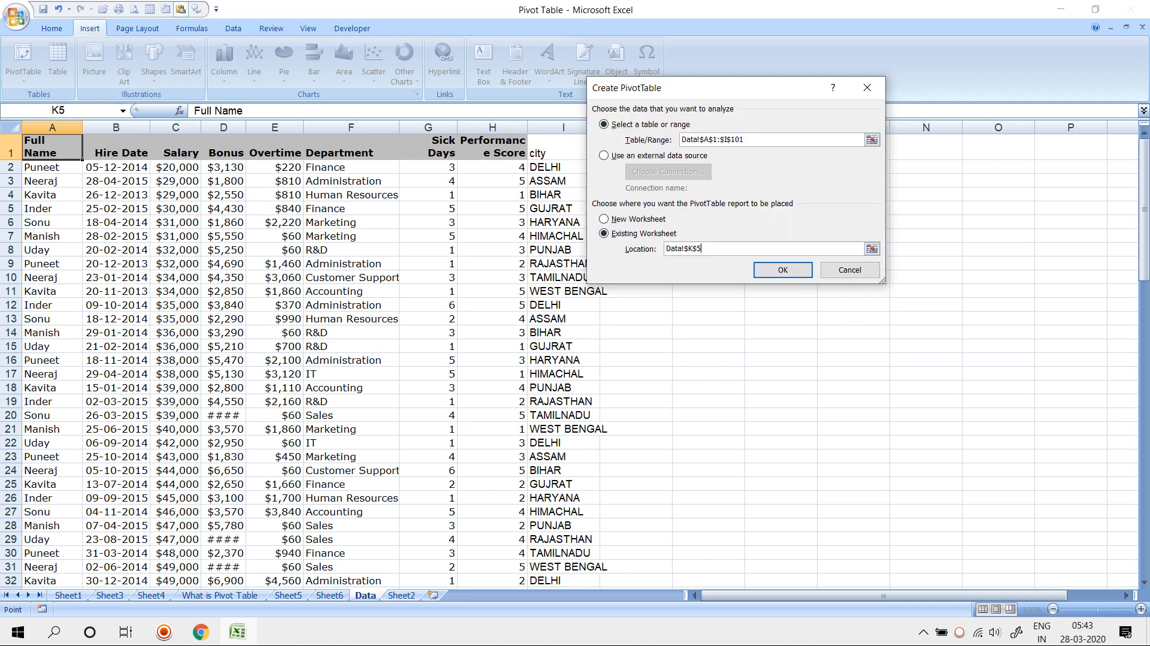
pyautogui.click(782, 270)
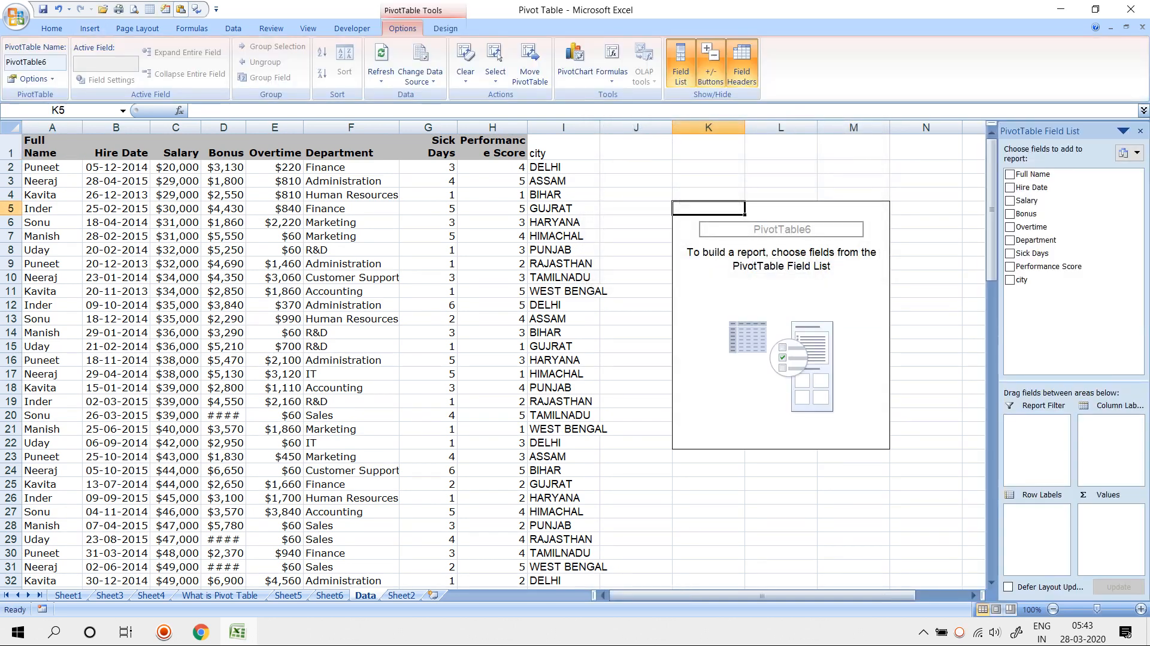
pyautogui.click(780, 148)
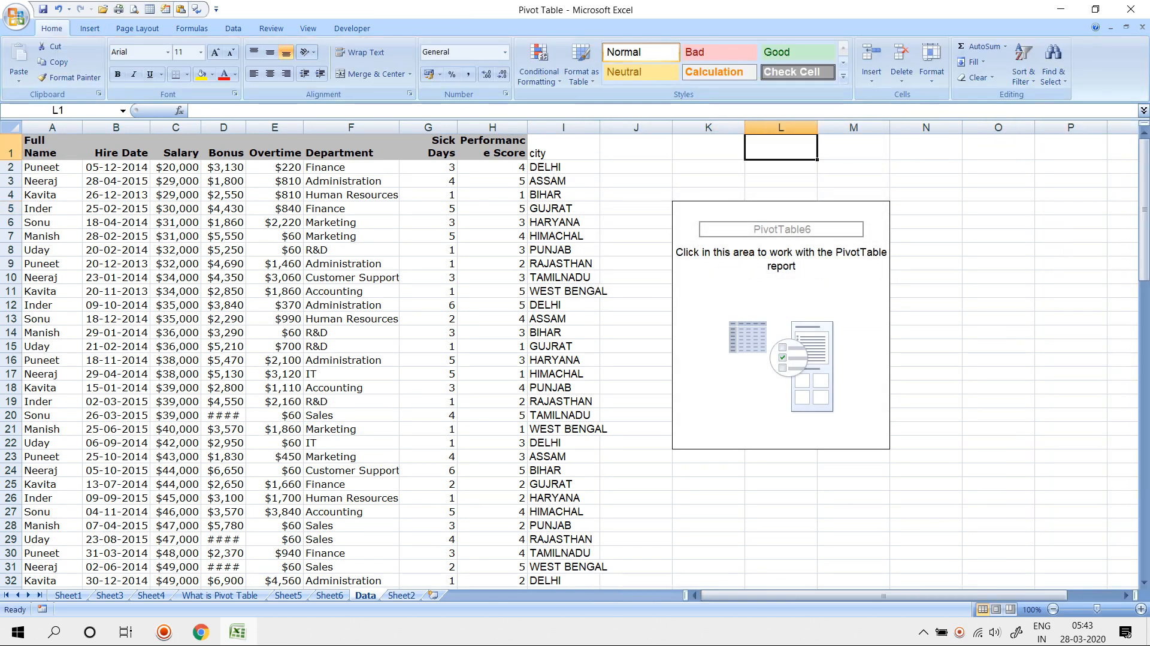
pyautogui.hotkey('ctrl', 'z')
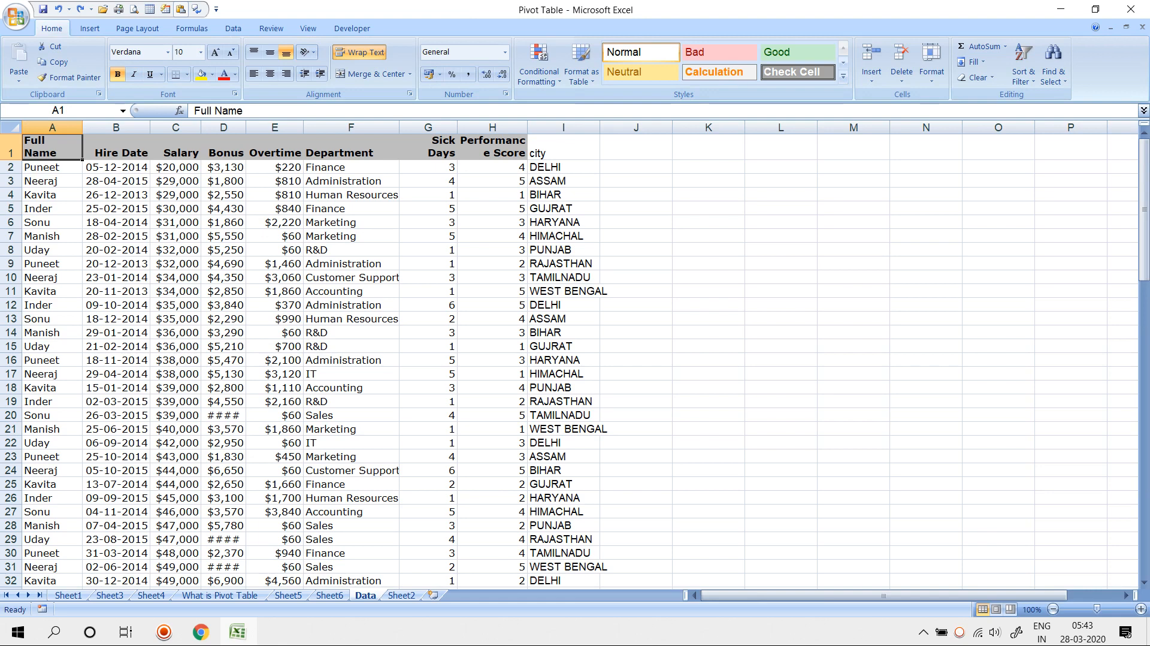
# - On Sheet6, select a cell outside the empty PivotTable and reselect the PivotTable to bring back its field list
pyautogui.click(329, 594)
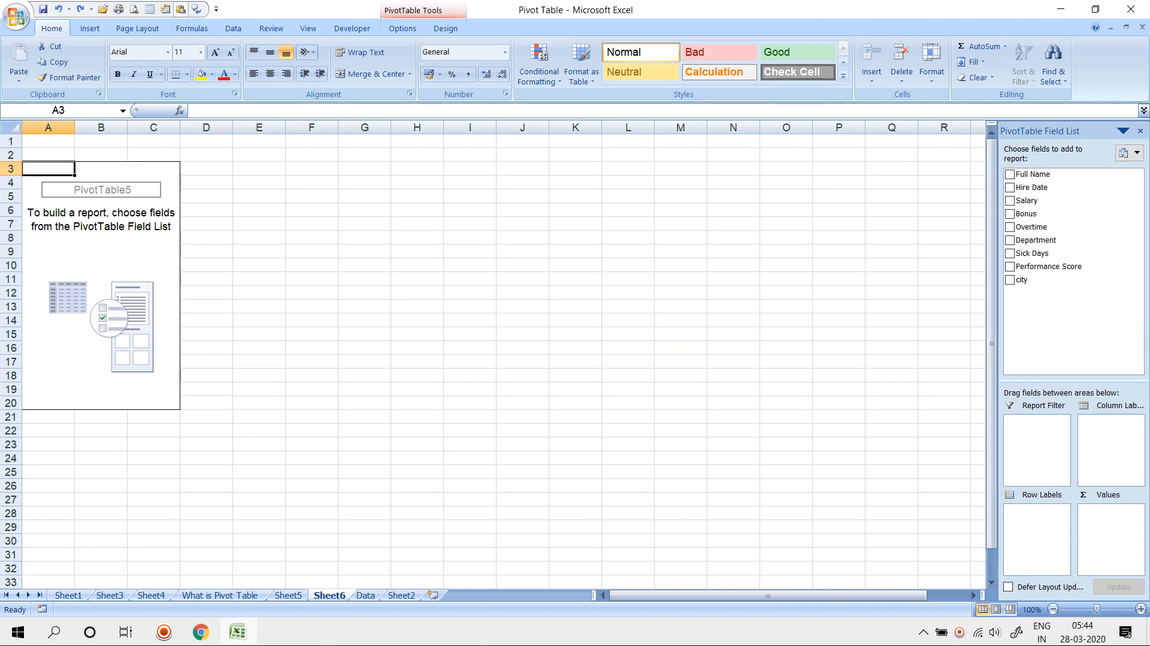
pyautogui.click(259, 197)
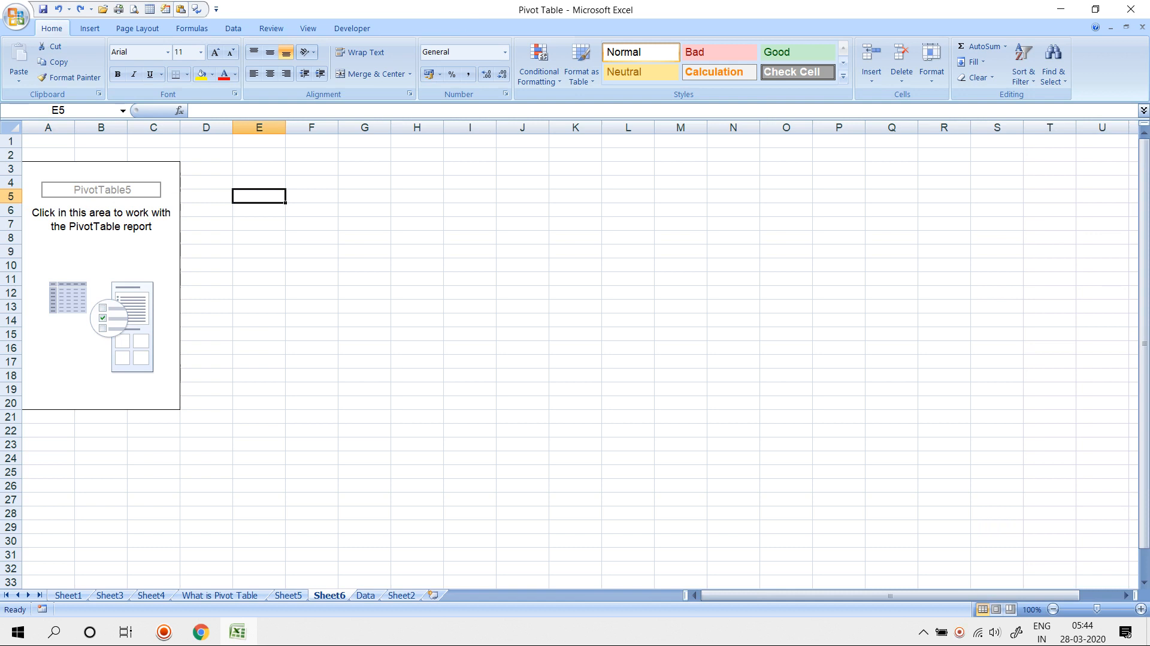
pyautogui.click(100, 169)
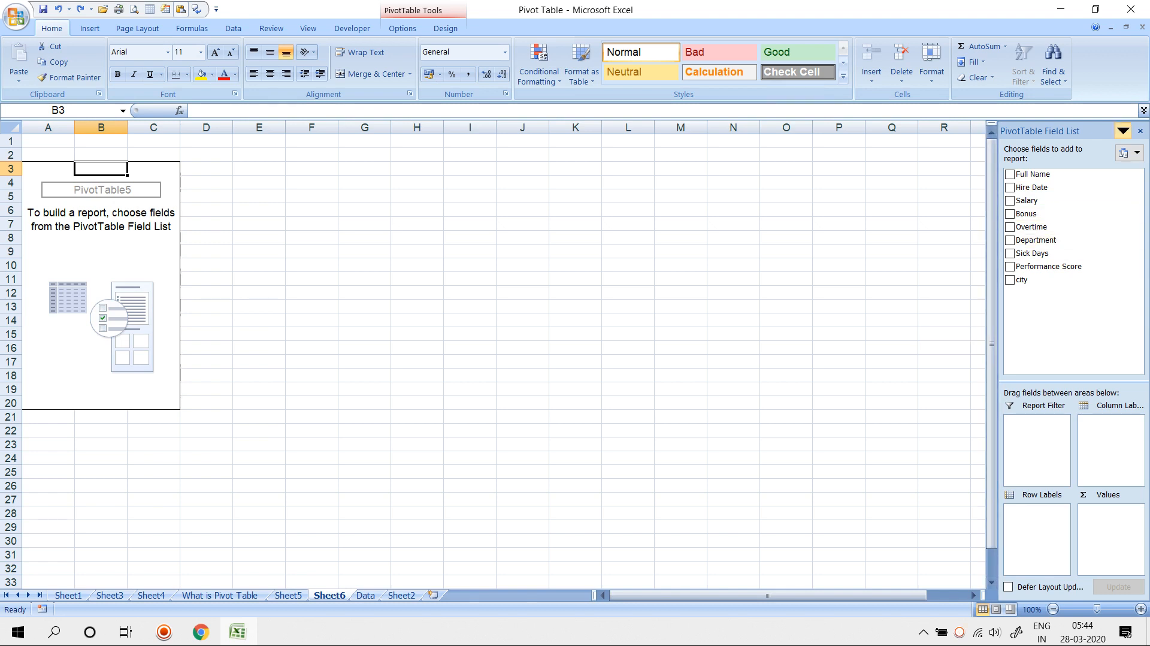
# - Try the field list's Side-By-Side, Fields Section Only, and Areas Section Only 2 by 2 and 1 by 4 layouts, and restore the stacked layout
pyautogui.click(1129, 152)
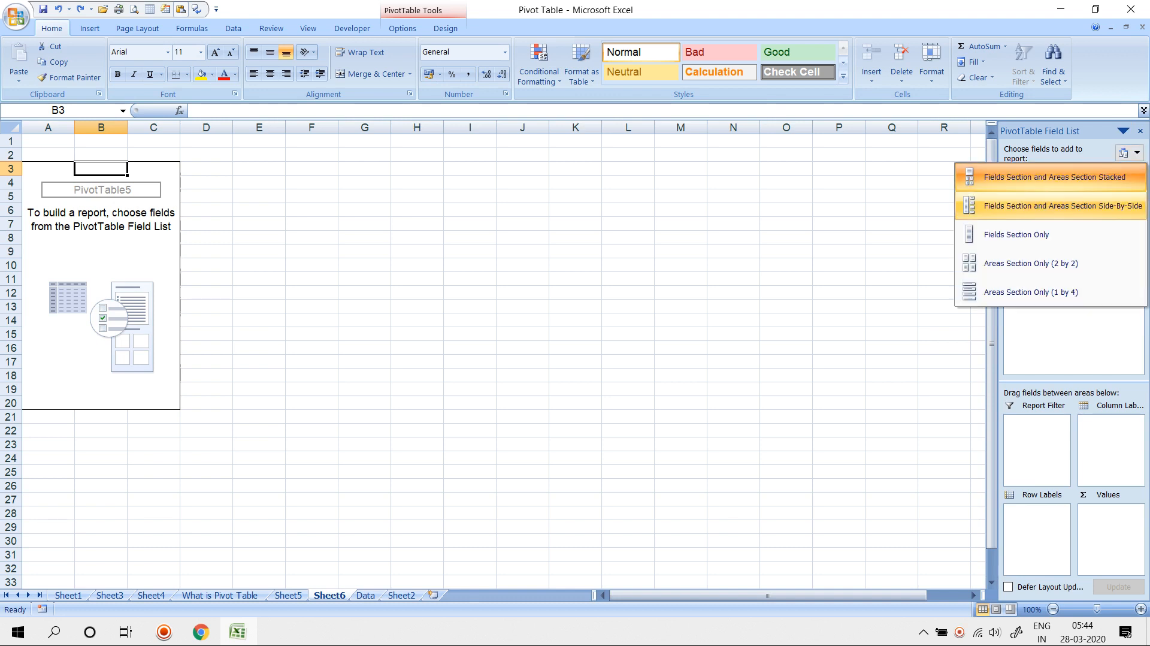
pyautogui.click(1054, 205)
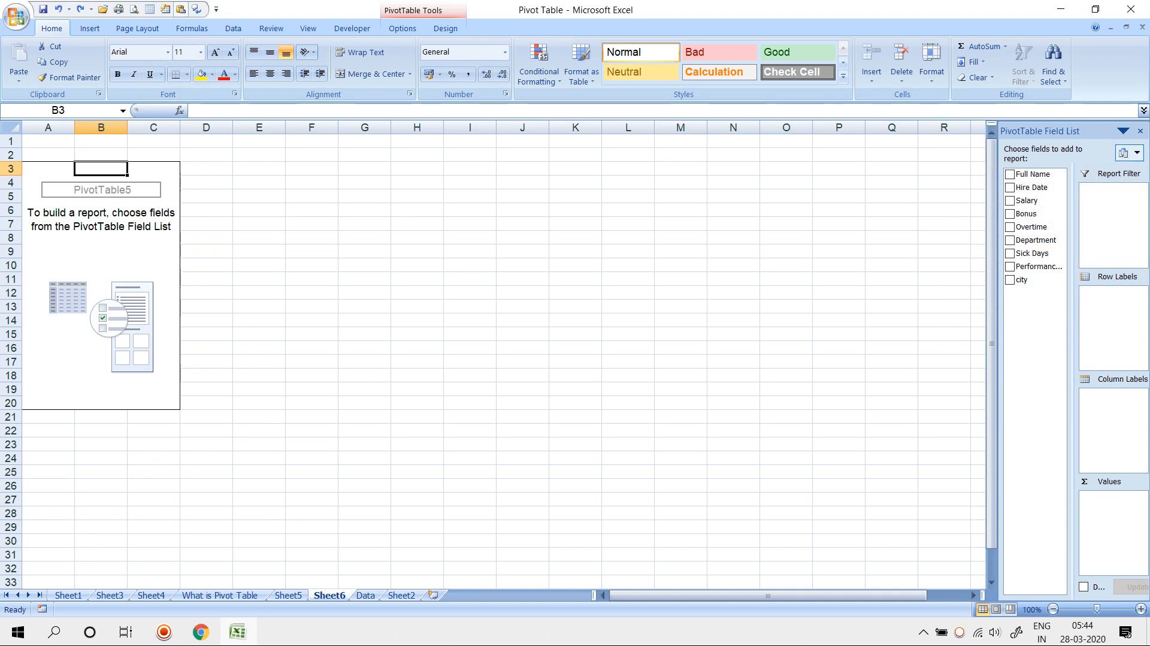
pyautogui.click(1129, 152)
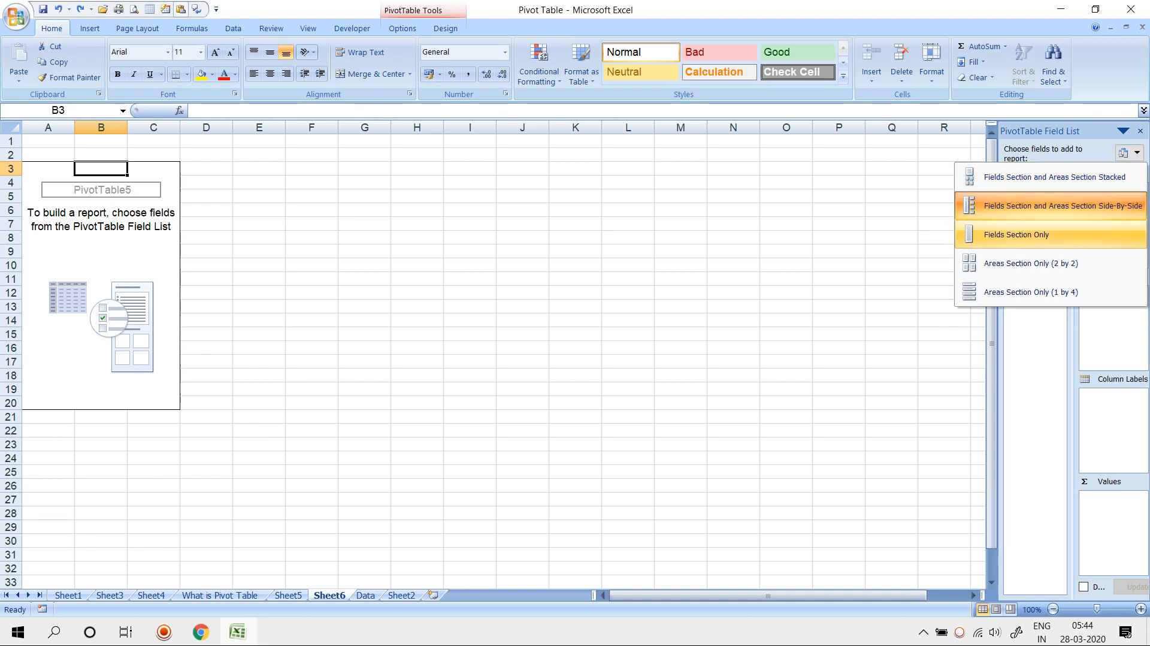
pyautogui.click(1018, 234)
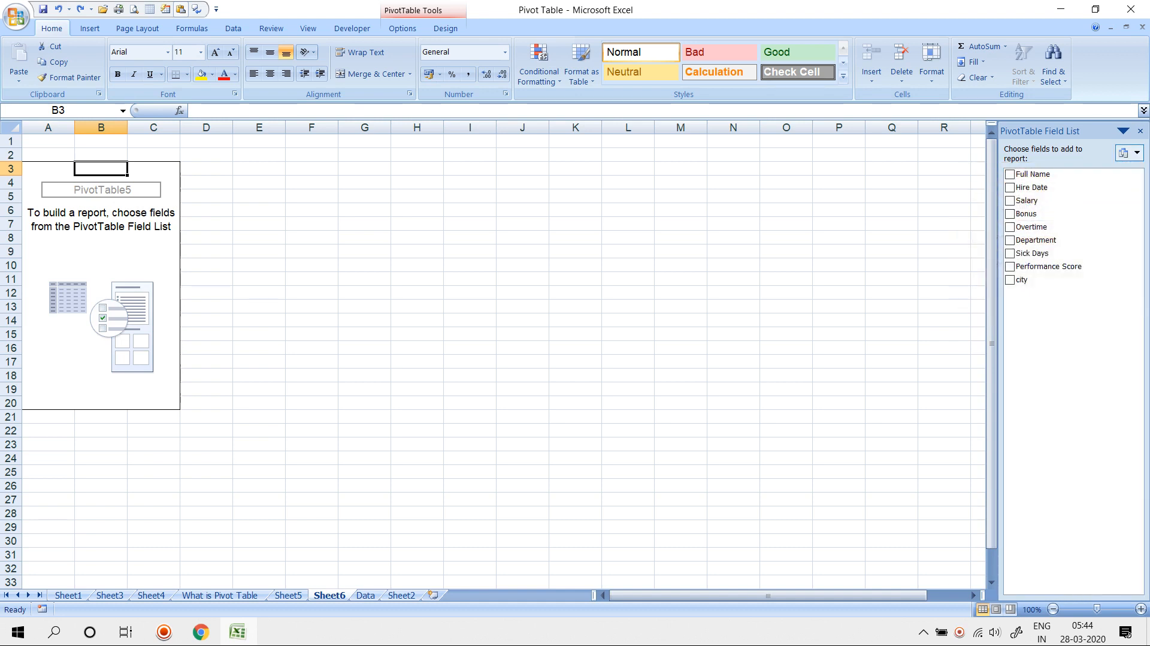
pyautogui.click(1129, 152)
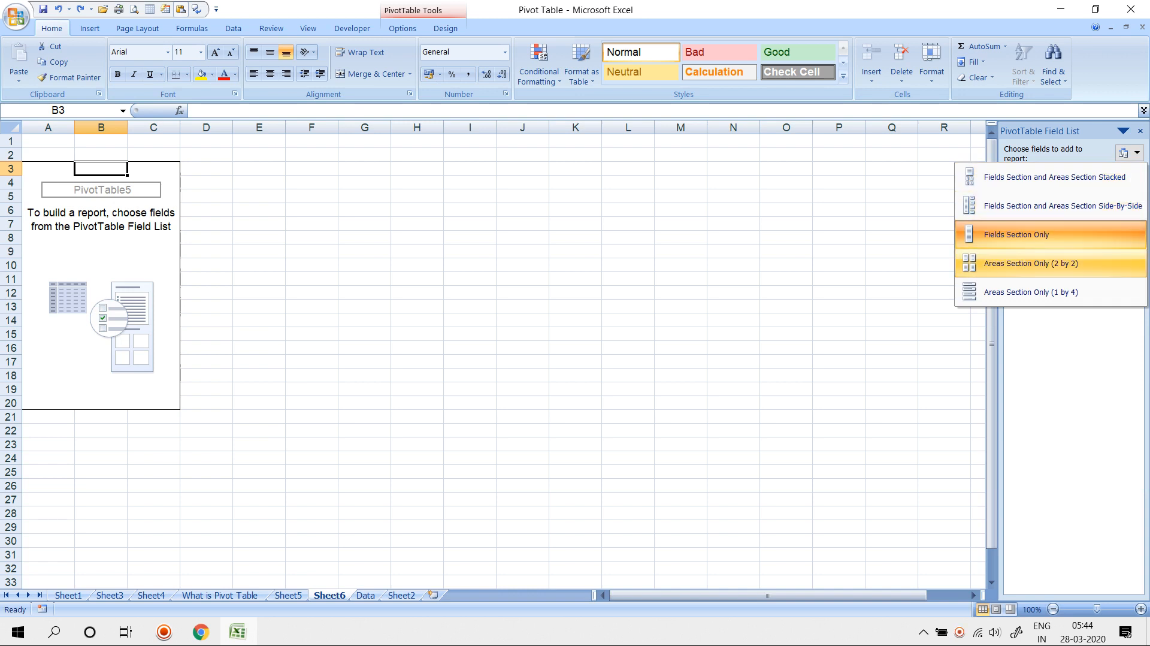
pyautogui.click(1030, 263)
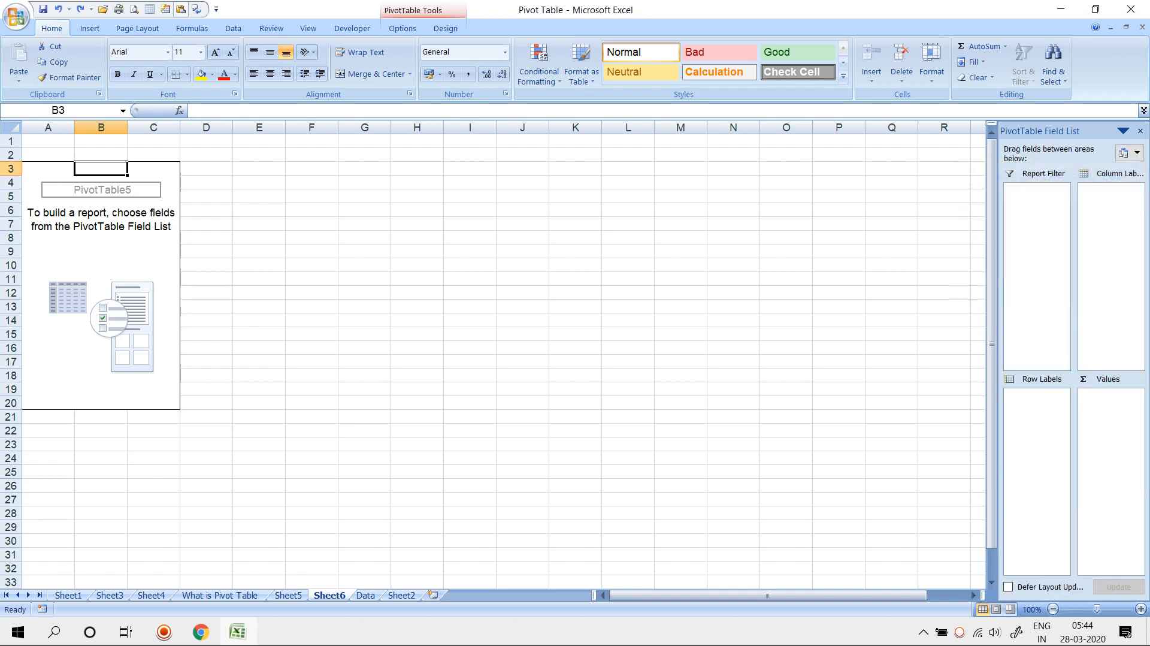
pyautogui.click(1129, 152)
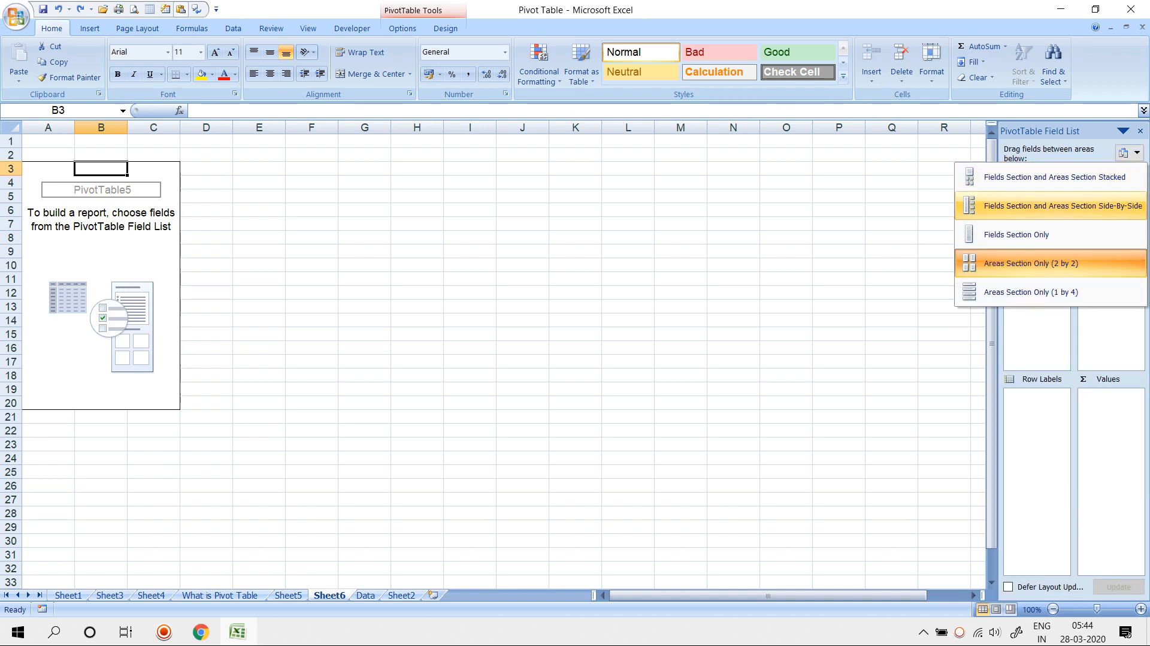
pyautogui.click(1030, 292)
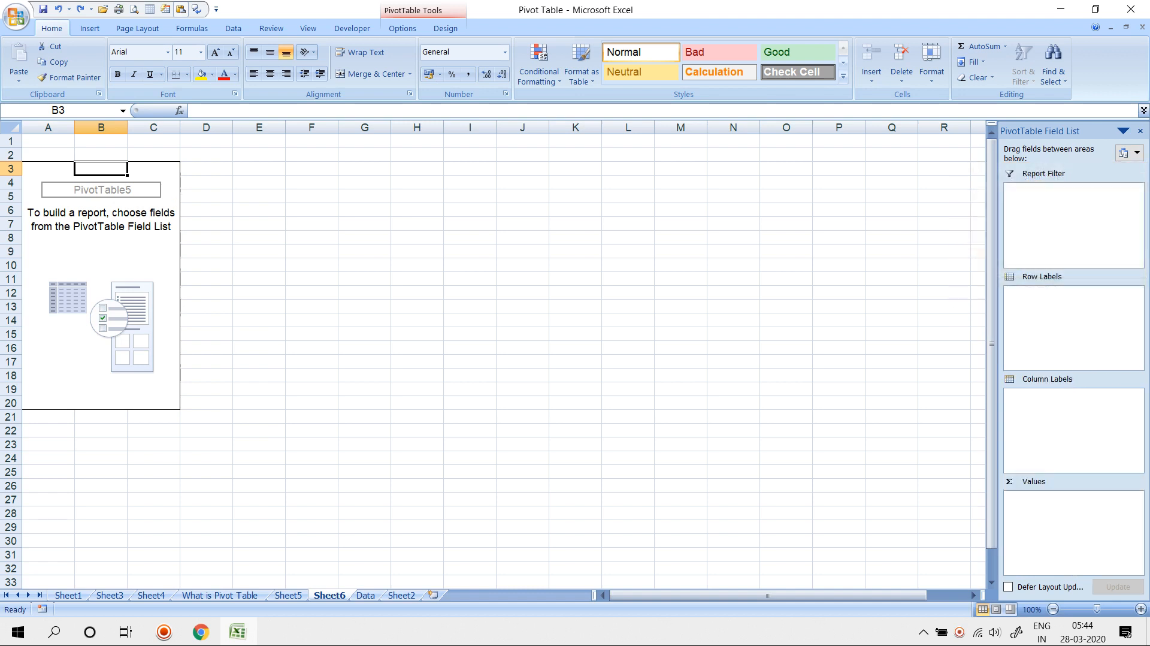
pyautogui.click(1129, 152)
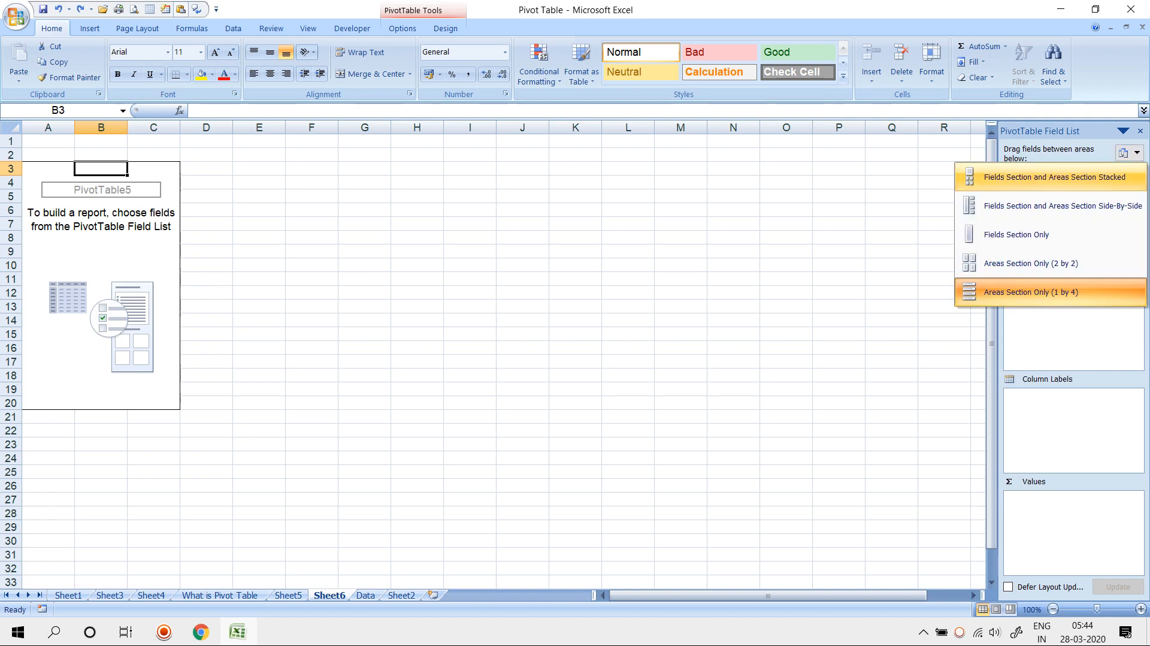
pyautogui.click(1053, 177)
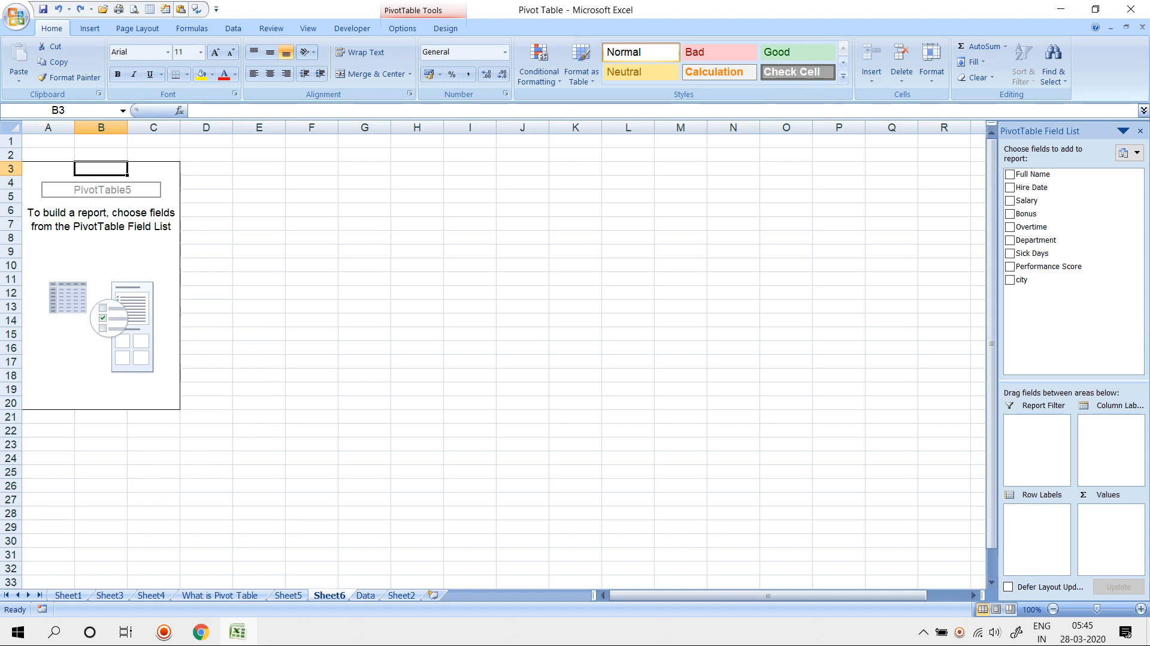
# - Widen the PivotTable field list and add the Hire Date field to the row labels
pyautogui.moveTo(998, 299); pyautogui.dragTo(848, 299)
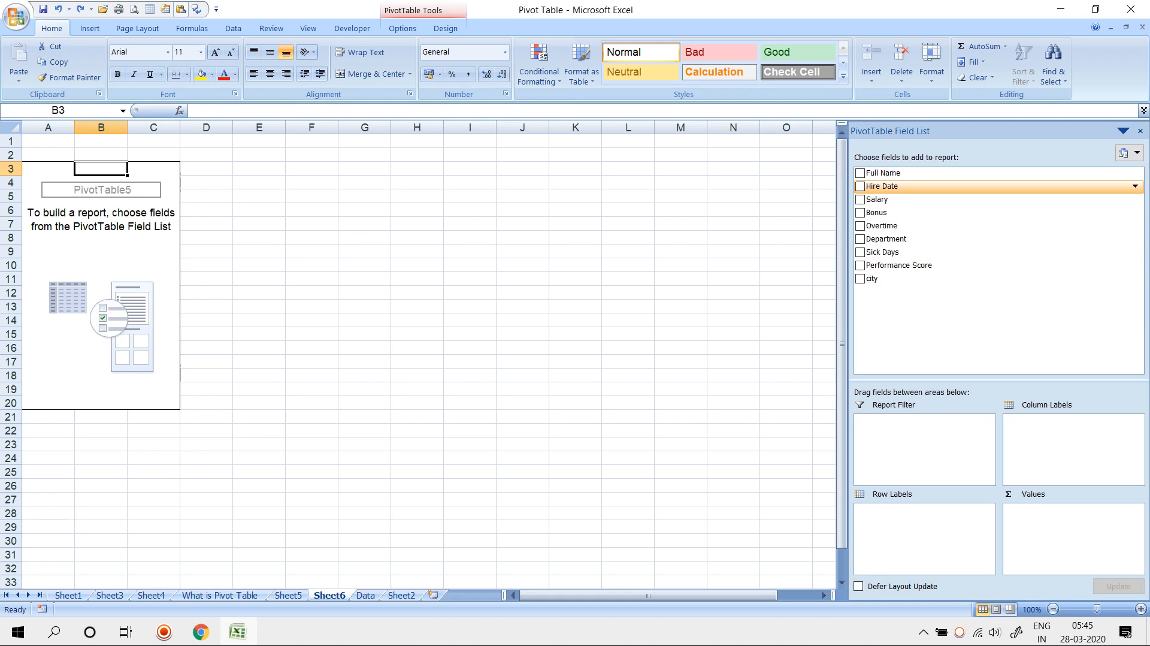
pyautogui.moveTo(882, 186); pyautogui.dragTo(905, 515)
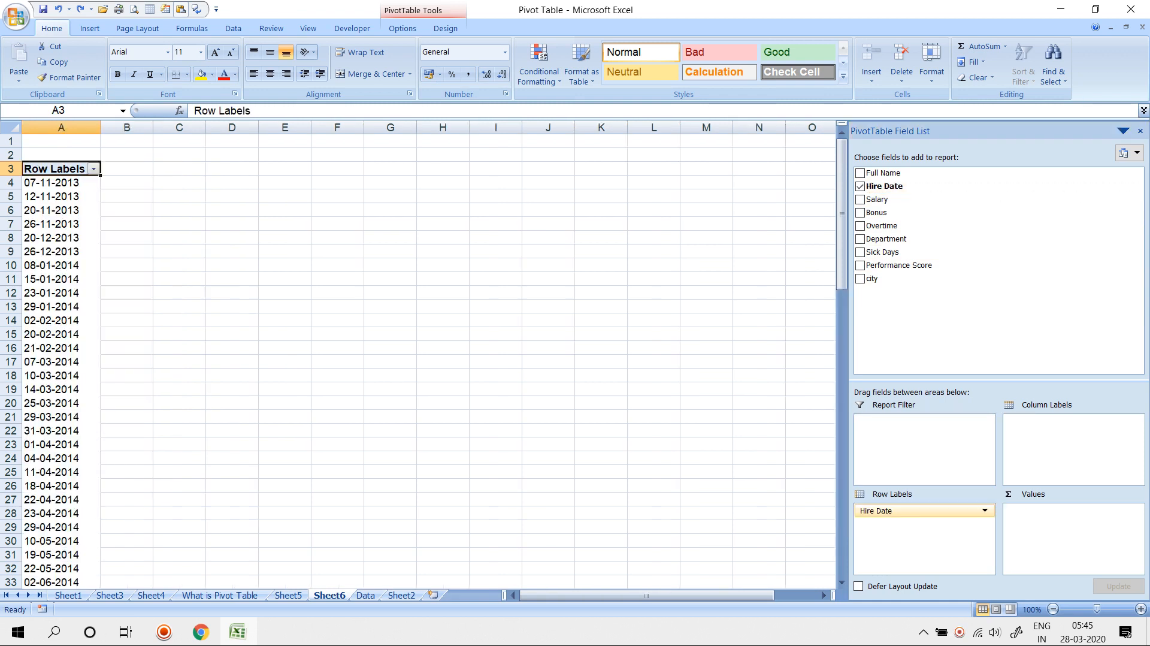
# - Replace Hire Date with Full Name in the PivotTable's row labels and add Salary to the values
pyautogui.click(860, 186)
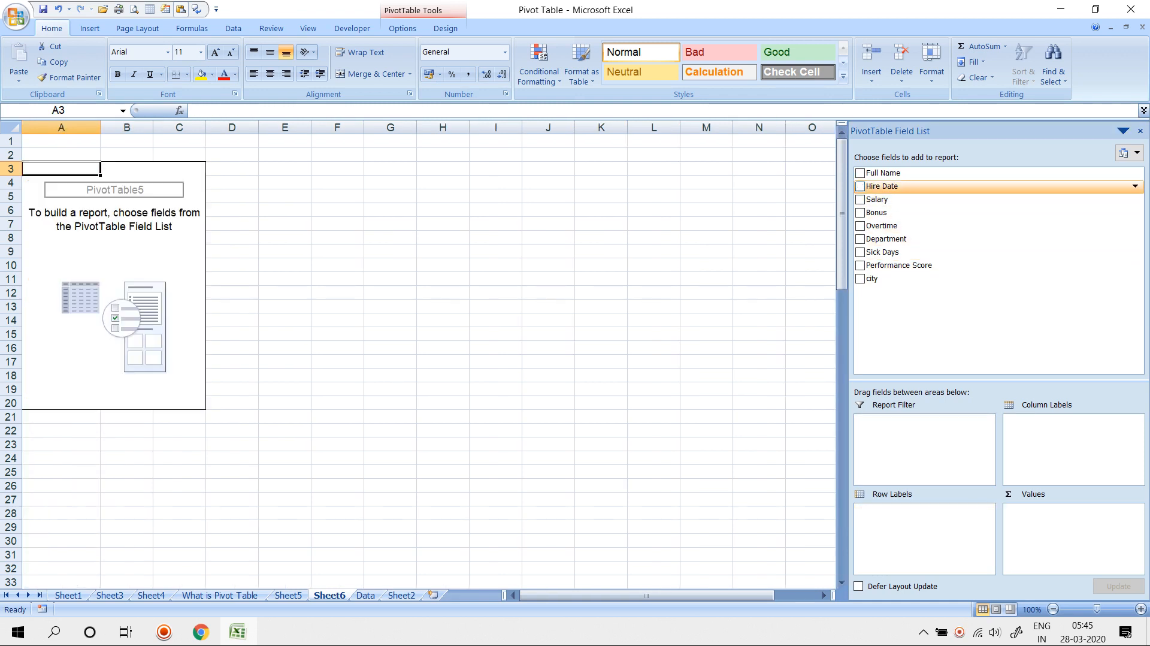
pyautogui.click(860, 173)
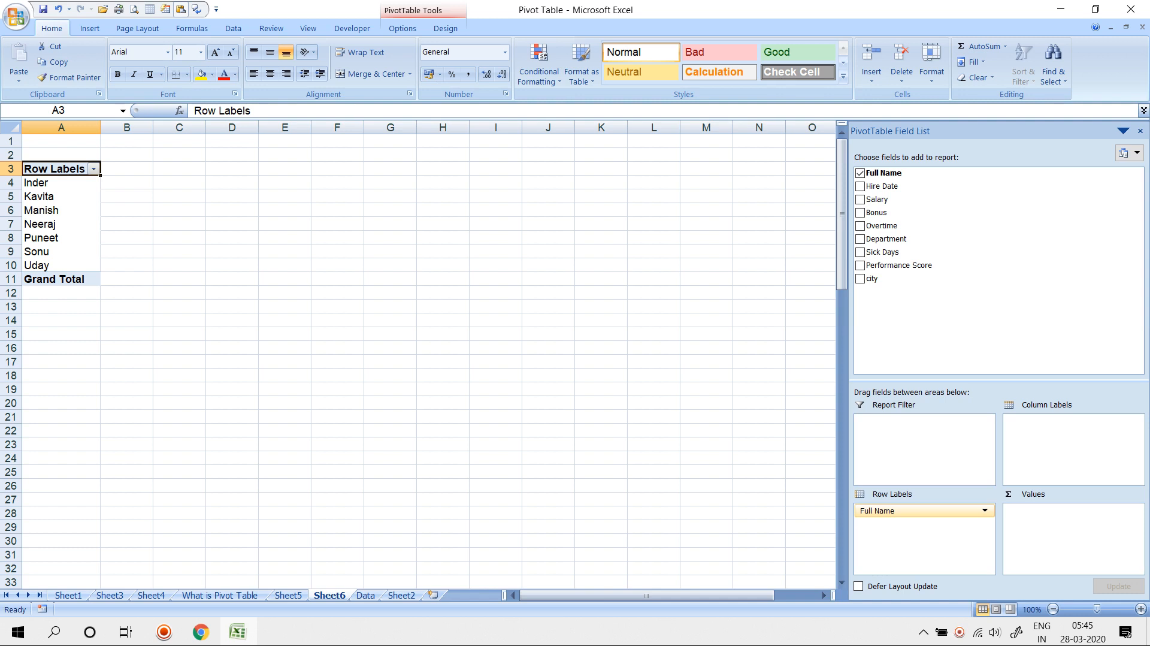
pyautogui.click(61, 183)
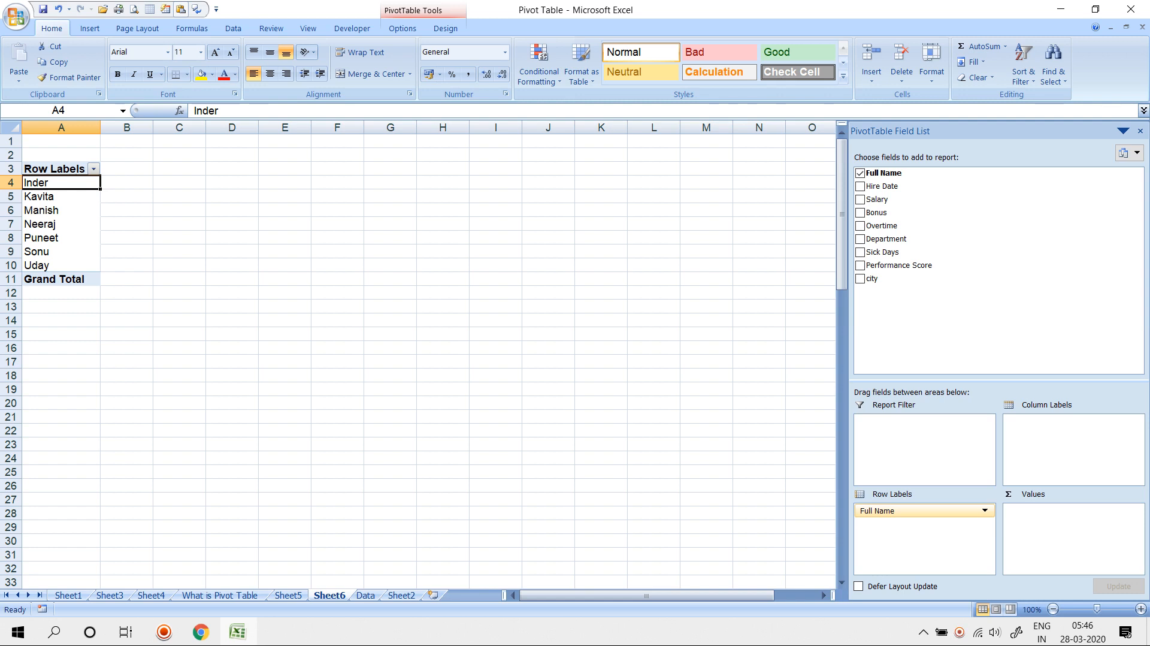
pyautogui.click(859, 199)
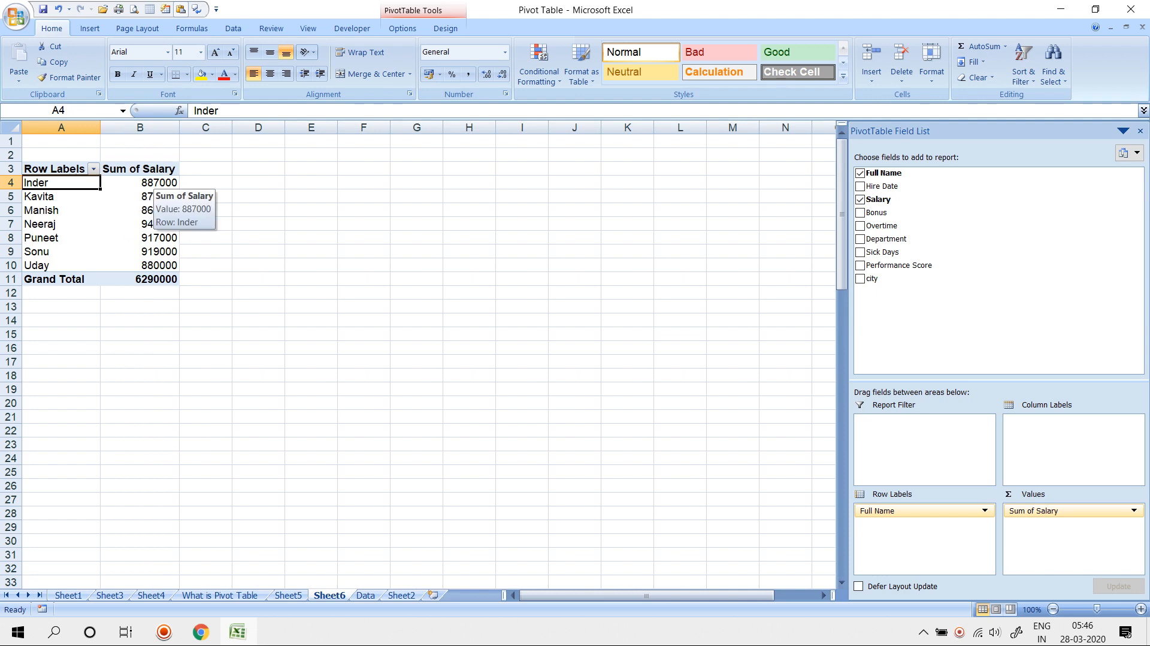
# - Go through the salary sums of the individual people in the PivotTable
pyautogui.click(151, 182)
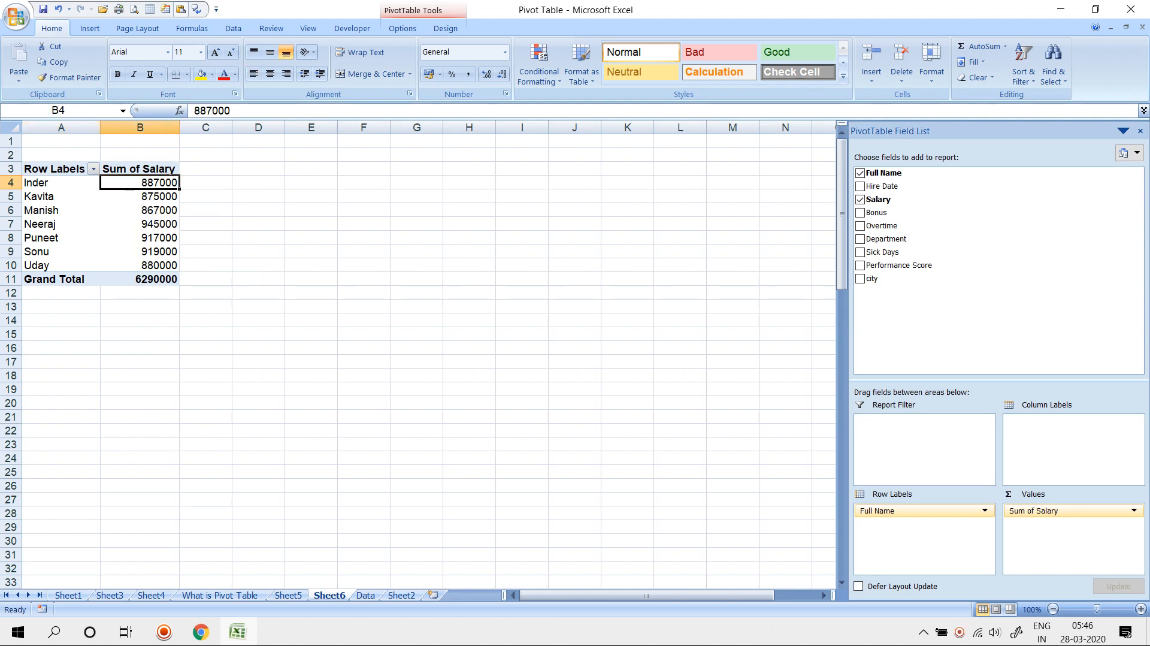
pyautogui.click(157, 196)
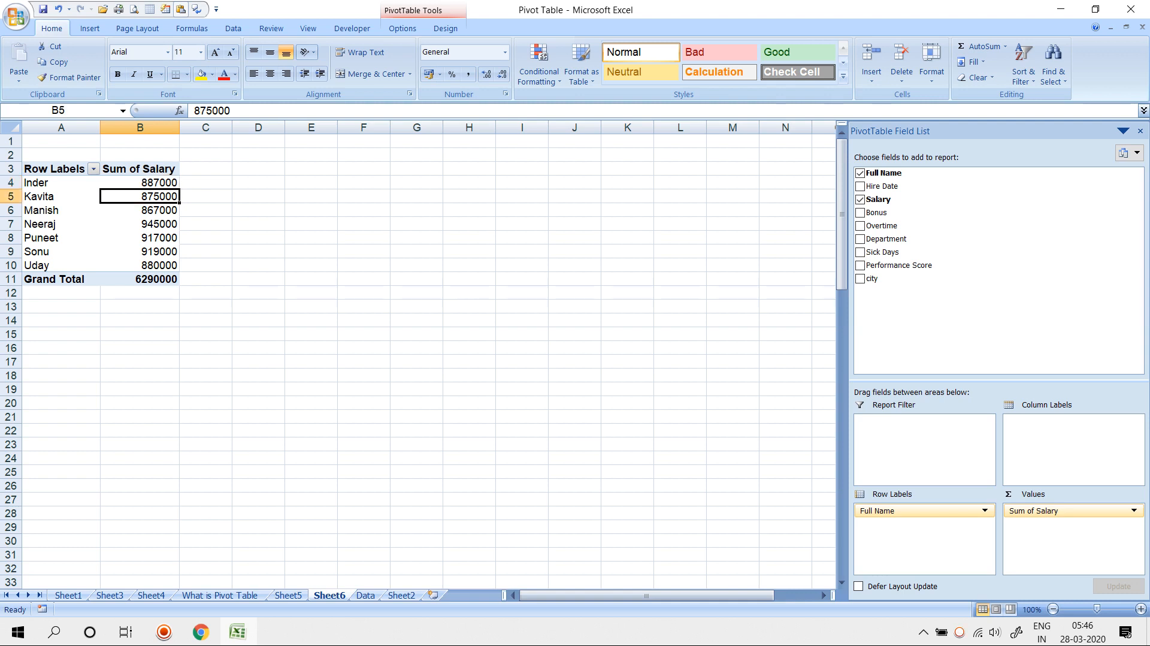
pyautogui.click(157, 210)
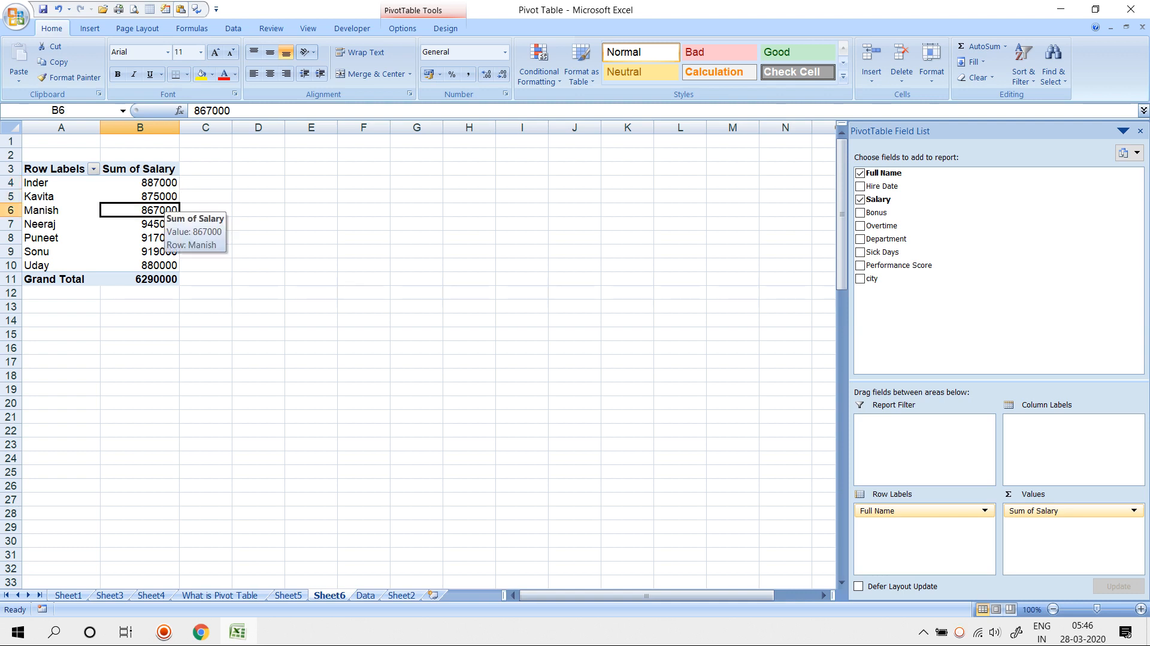
pyautogui.click(151, 224)
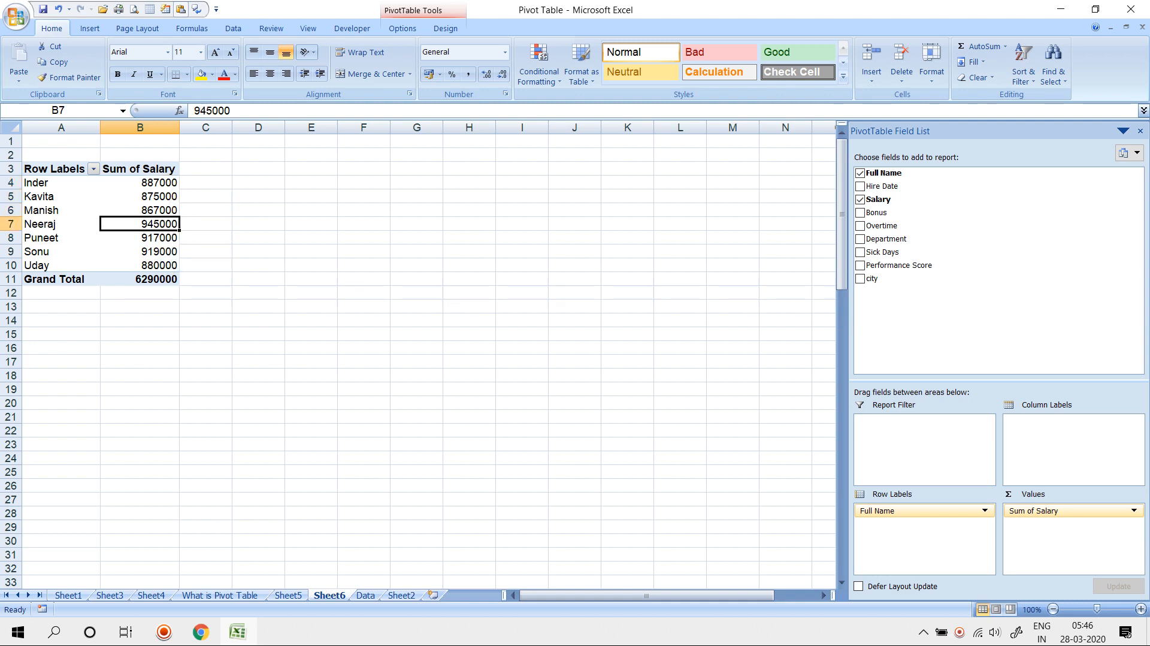
pyautogui.click(149, 252)
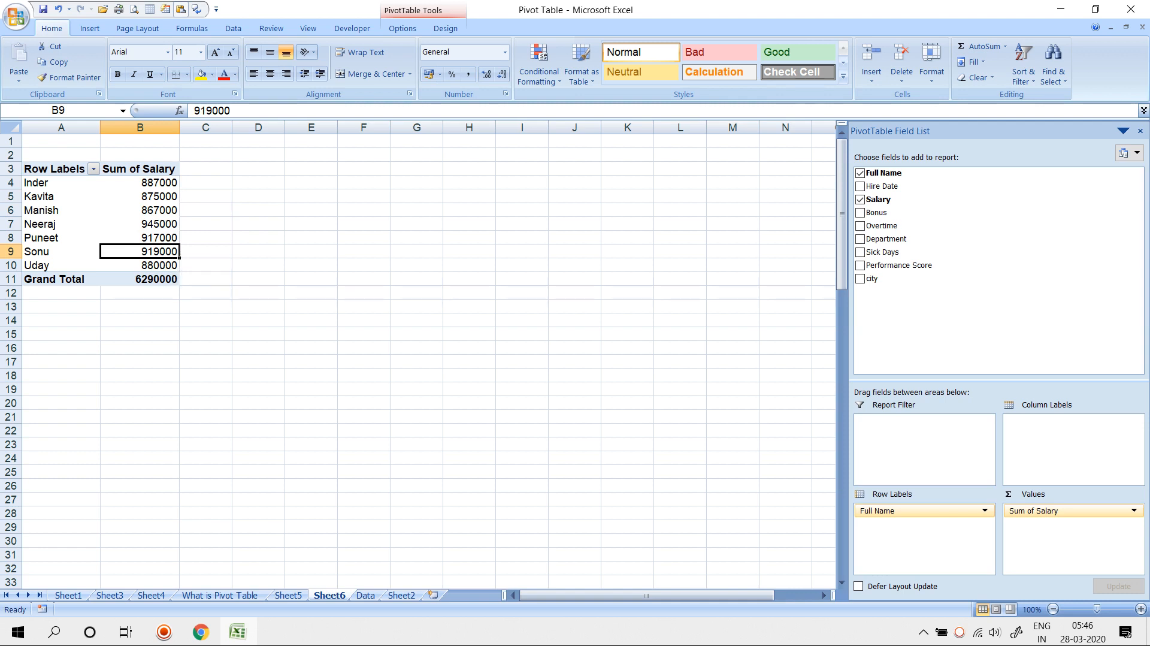
# - Extract the records behind the first person's salary sum onto a new sheet and go through their Department entries
pyautogui.doubleClick(150, 182)
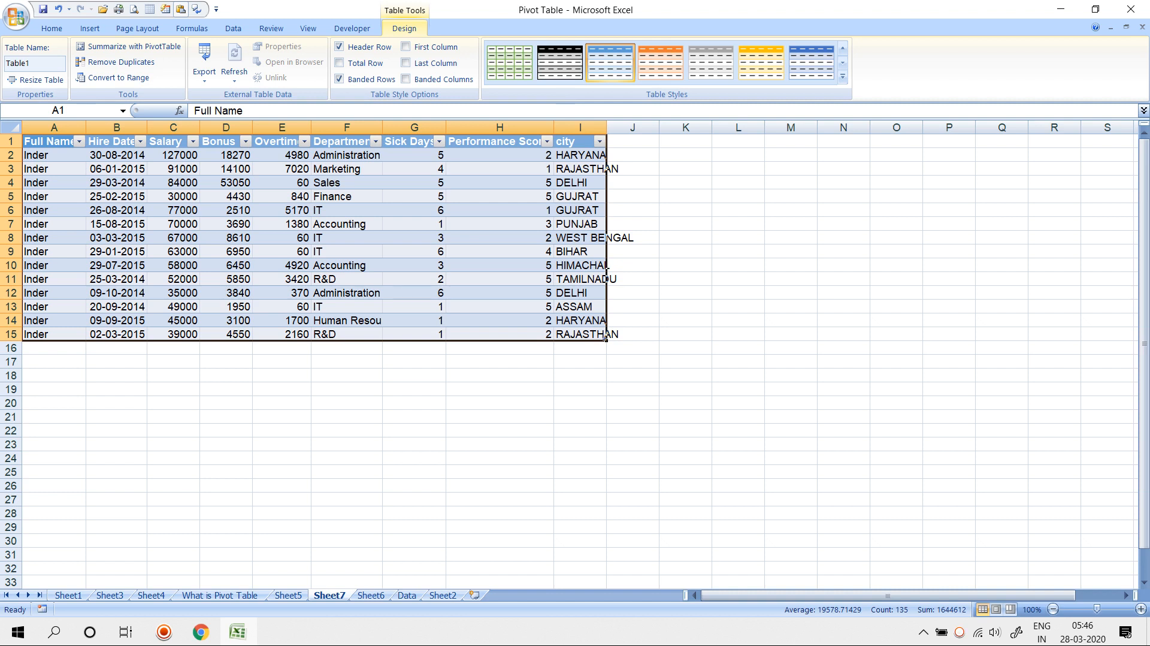
pyautogui.click(347, 155)
pyautogui.press('Down')
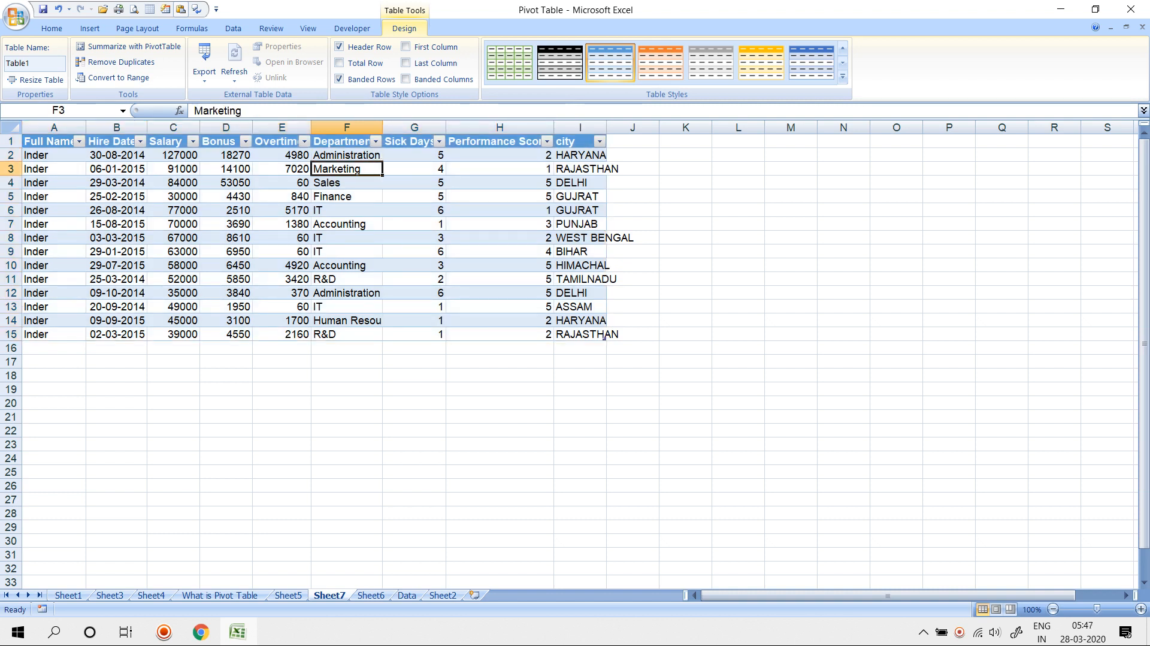
pyautogui.press('Down')
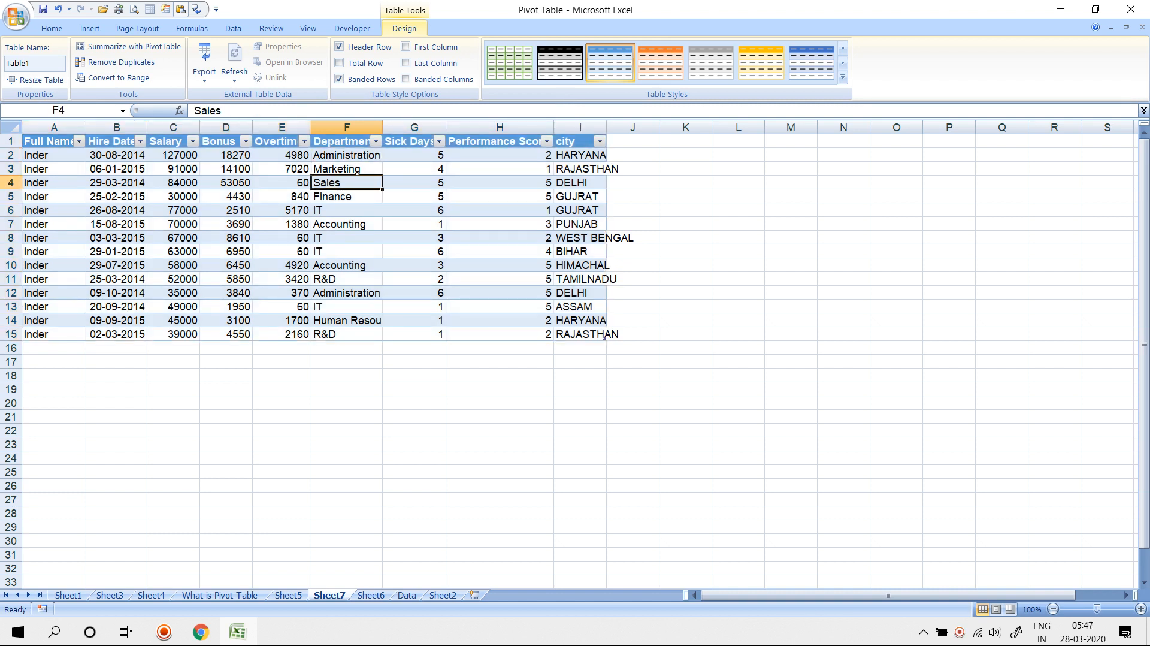
pyautogui.press('Down')
pyautogui.press('Down')
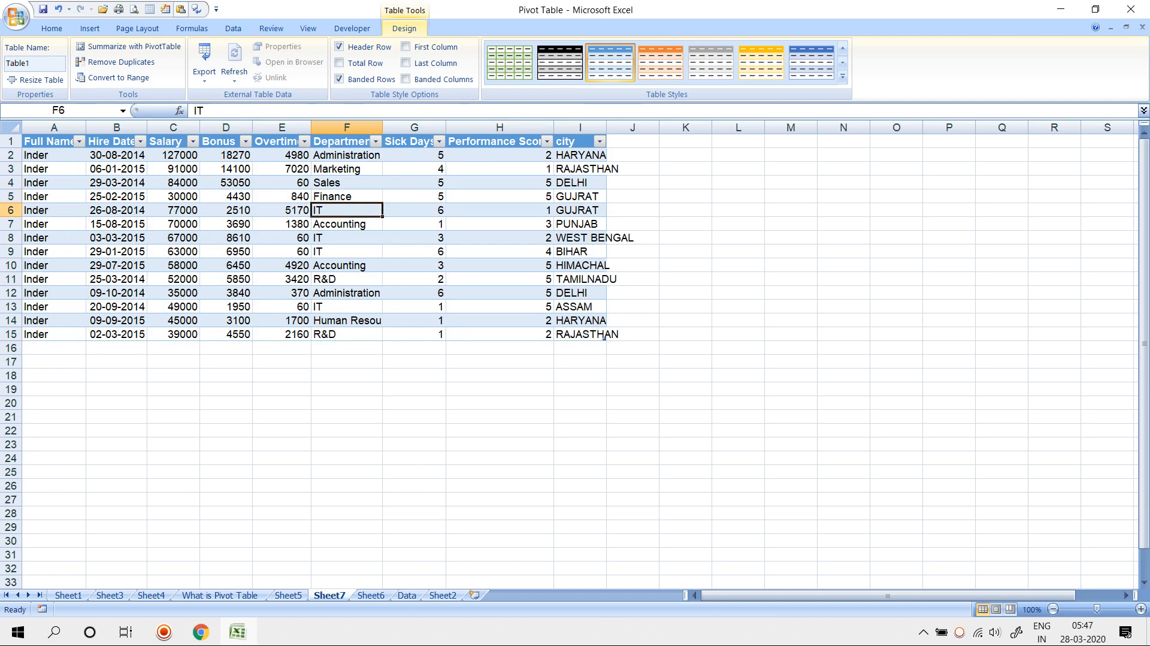
pyautogui.press('Down')
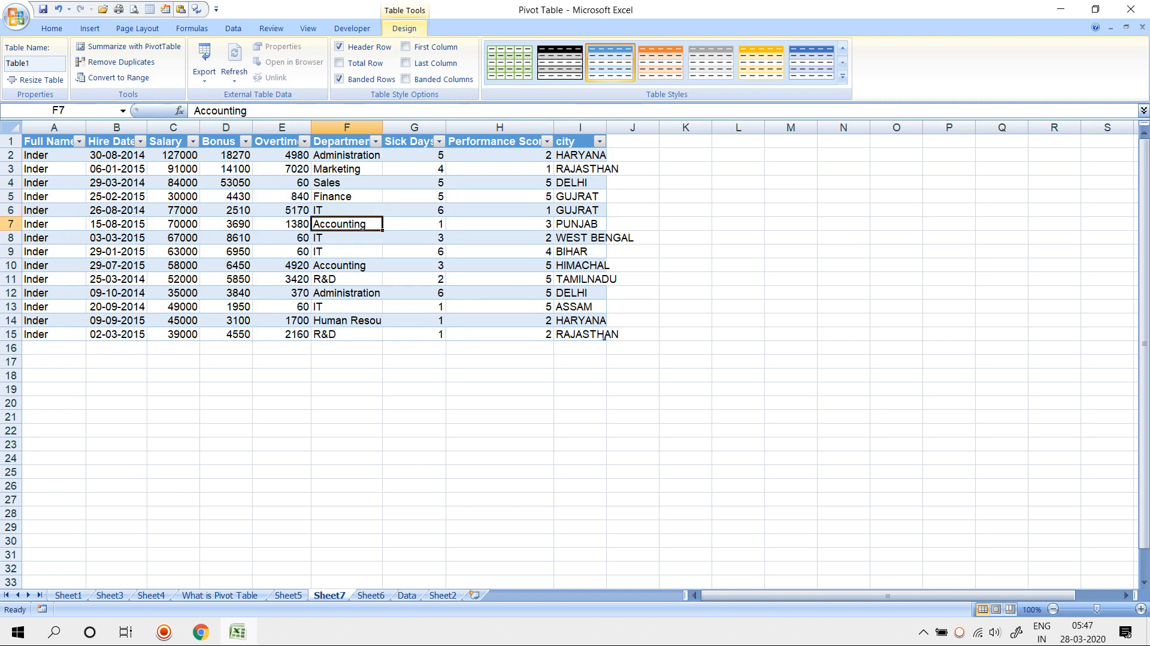
# - On Sheet6, add Overtime and Bonus to the PivotTable's values
pyautogui.click(371, 595)
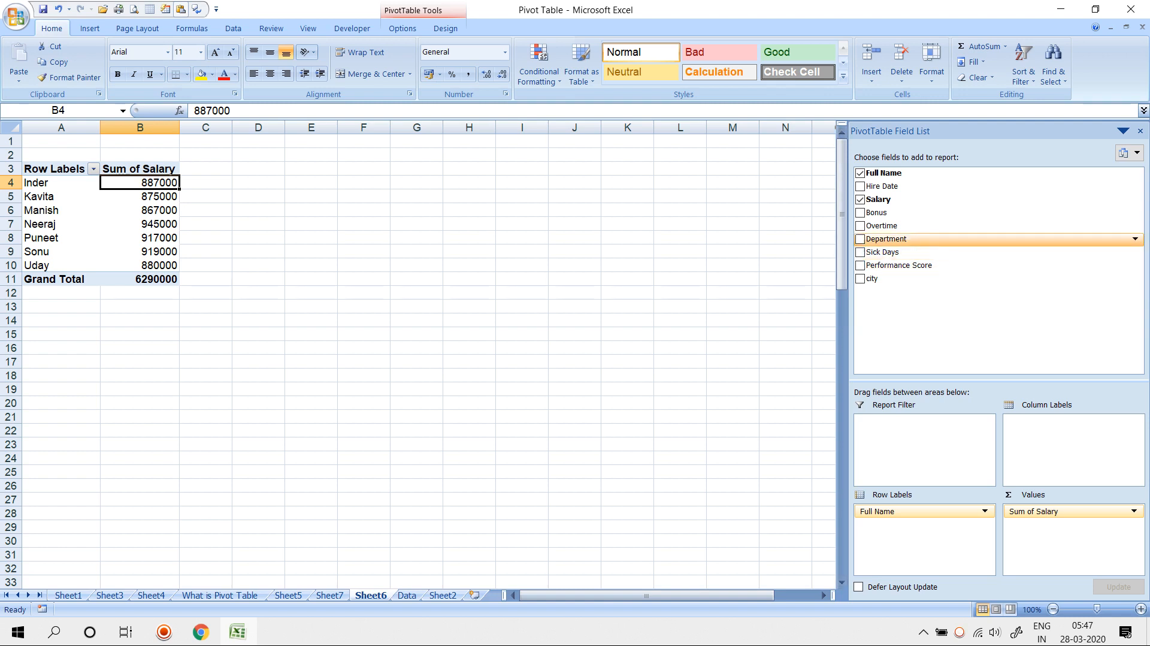
pyautogui.click(860, 226)
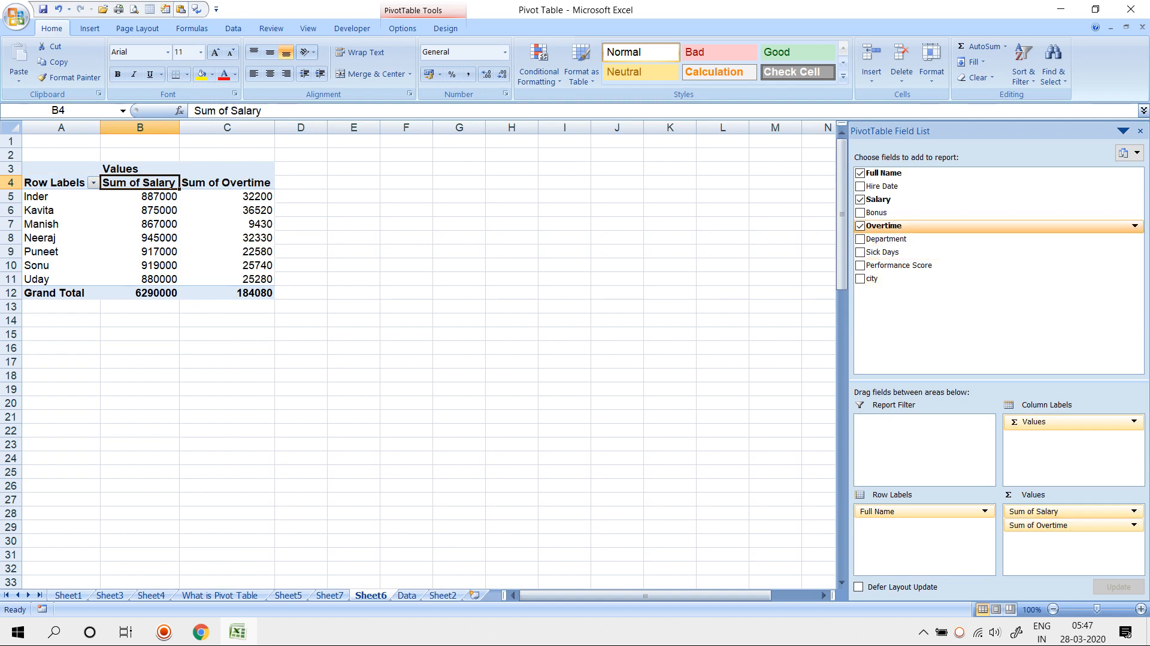
pyautogui.click(860, 212)
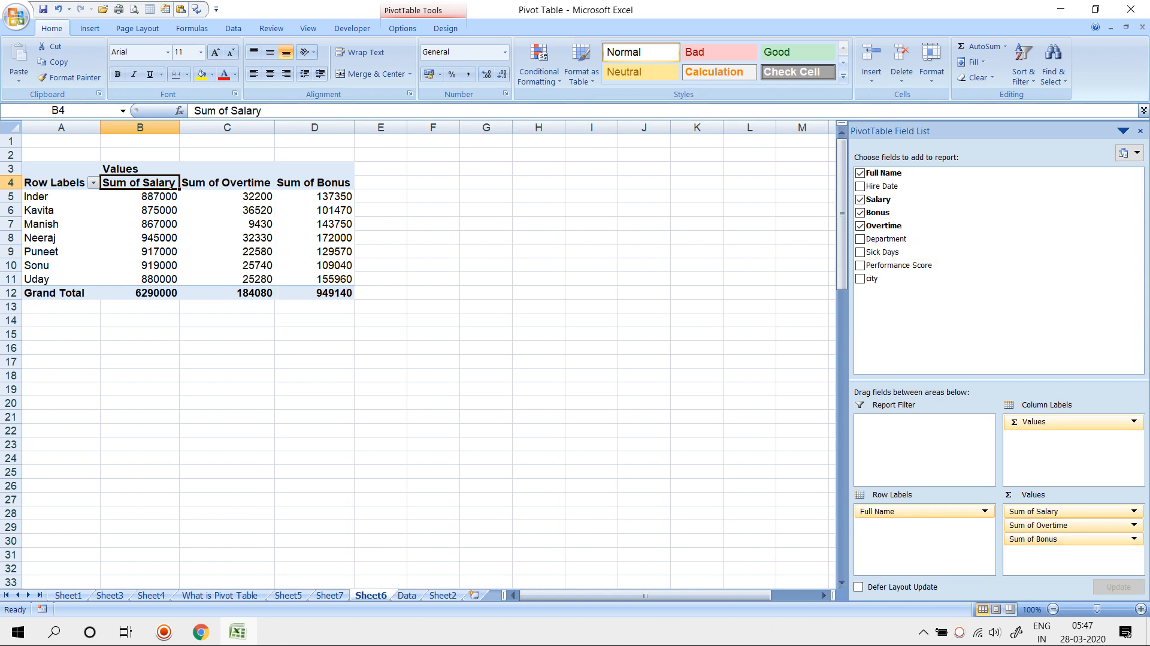
# - Try Department and city in turn as the only row label field, and restore Full Name as the row label
pyautogui.moveTo(917, 511); pyautogui.dragTo(935, 279)
pyautogui.moveTo(886, 239); pyautogui.dragTo(921, 524)
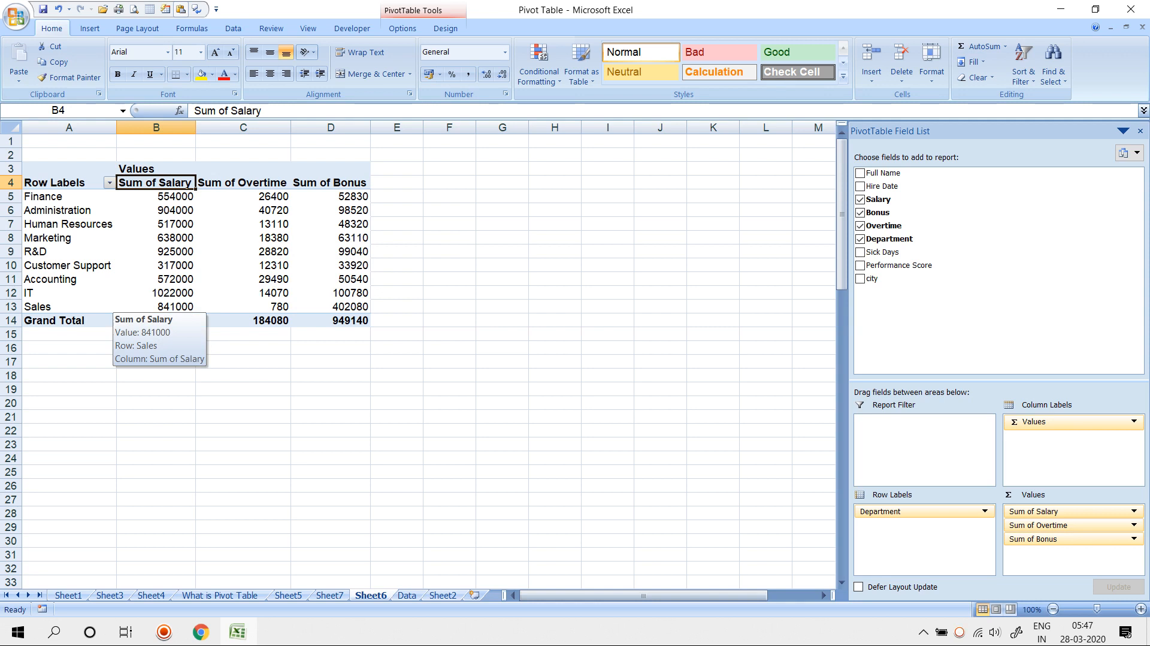
pyautogui.moveTo(904, 511); pyautogui.dragTo(922, 335)
pyautogui.moveTo(873, 278); pyautogui.dragTo(913, 527)
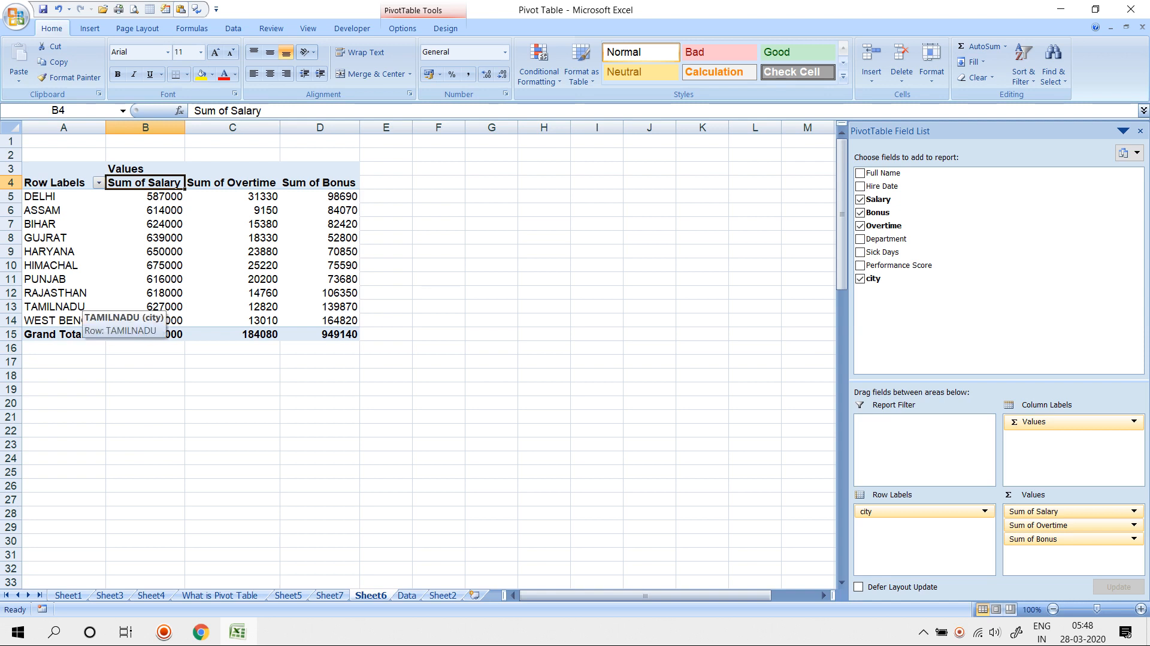
pyautogui.moveTo(916, 511); pyautogui.dragTo(919, 327)
pyautogui.moveTo(884, 173); pyautogui.dragTo(889, 203)
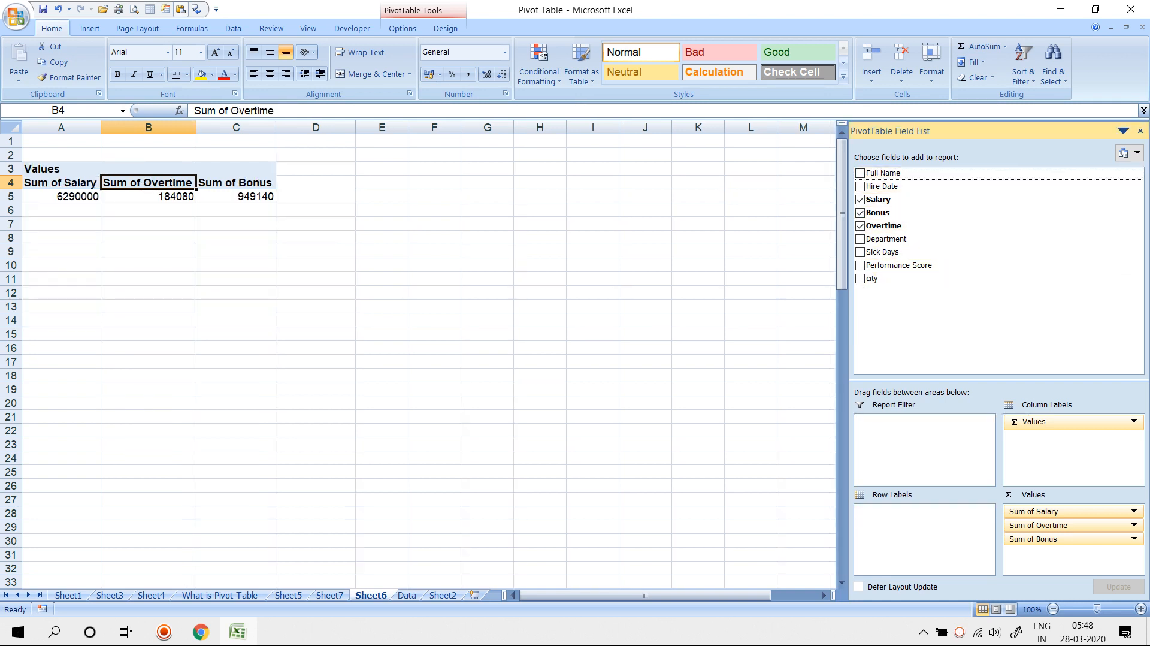
pyautogui.moveTo(916, 516); pyautogui.dragTo(917, 522)
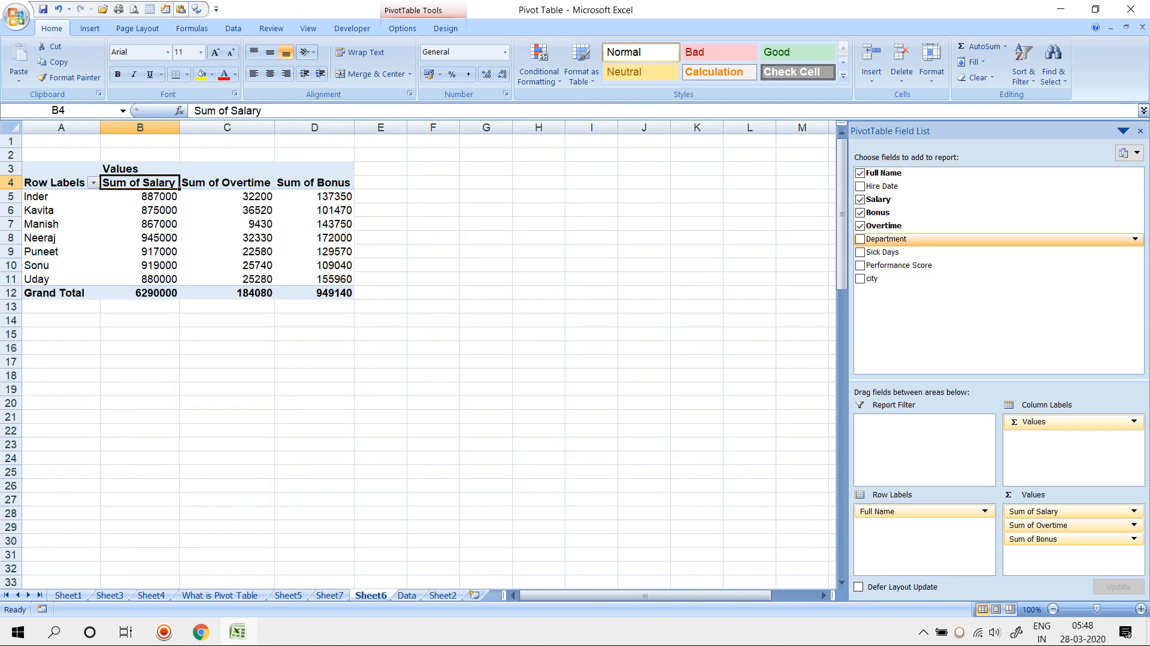
# - Add Department above Full Name in the row labels and check the Finance group's figures
pyautogui.moveTo(888, 239); pyautogui.dragTo(917, 506)
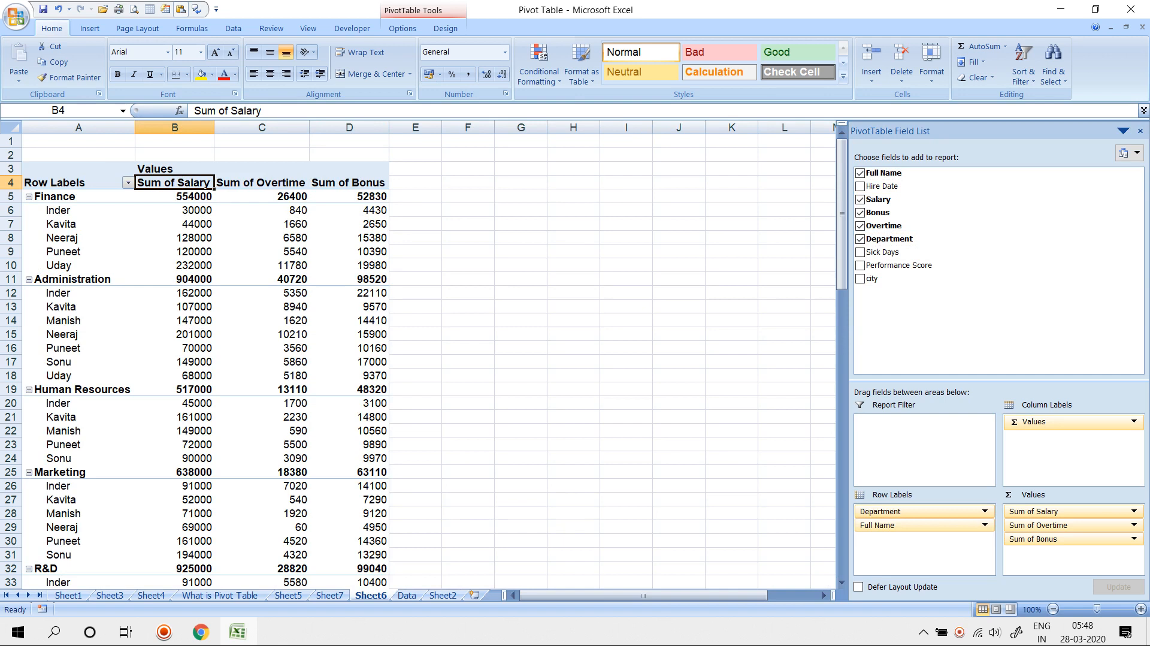
pyautogui.moveTo(180, 196); pyautogui.dragTo(353, 197)
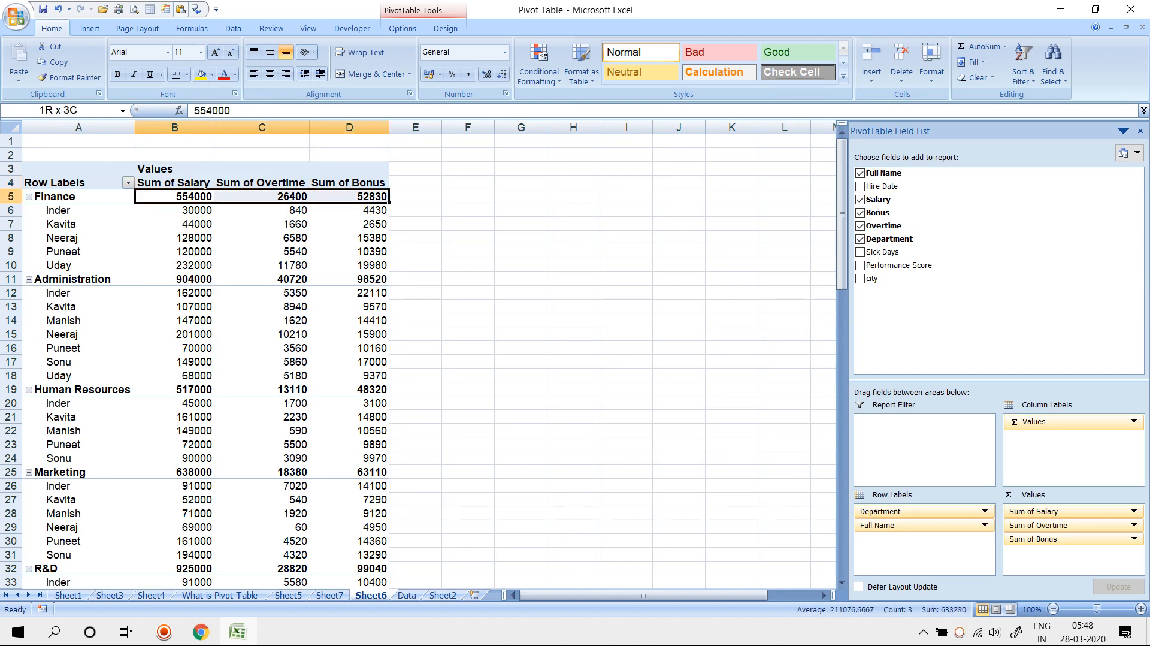
pyautogui.moveTo(180, 210); pyautogui.dragTo(263, 210)
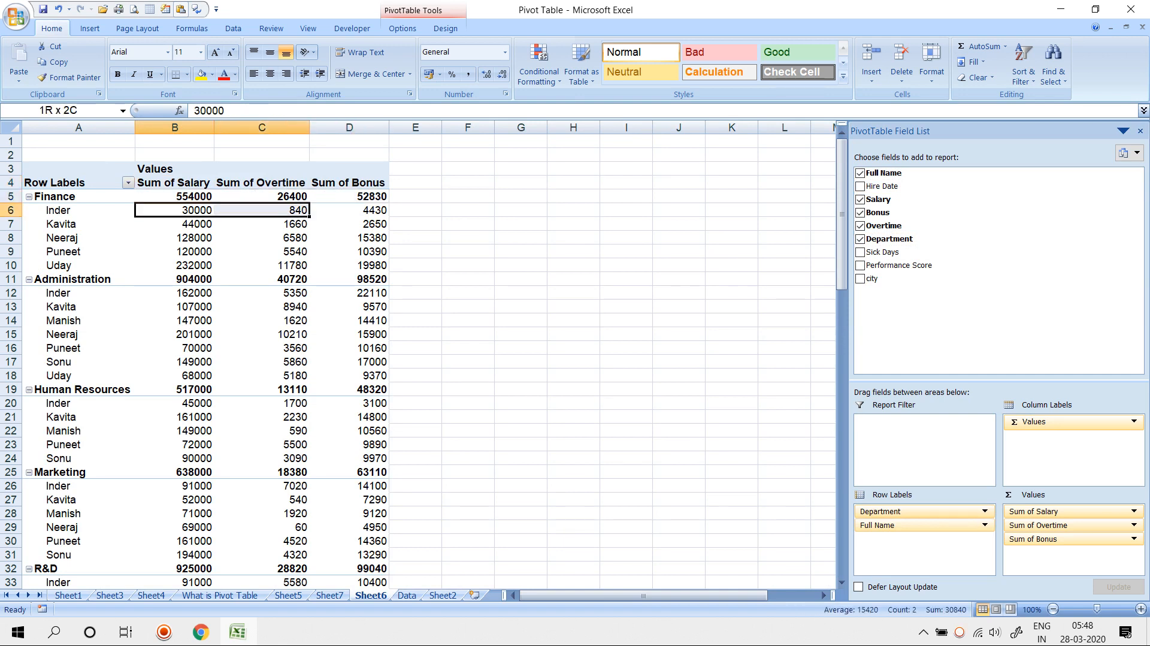
pyautogui.click(180, 251)
pyautogui.moveTo(180, 252); pyautogui.dragTo(264, 251)
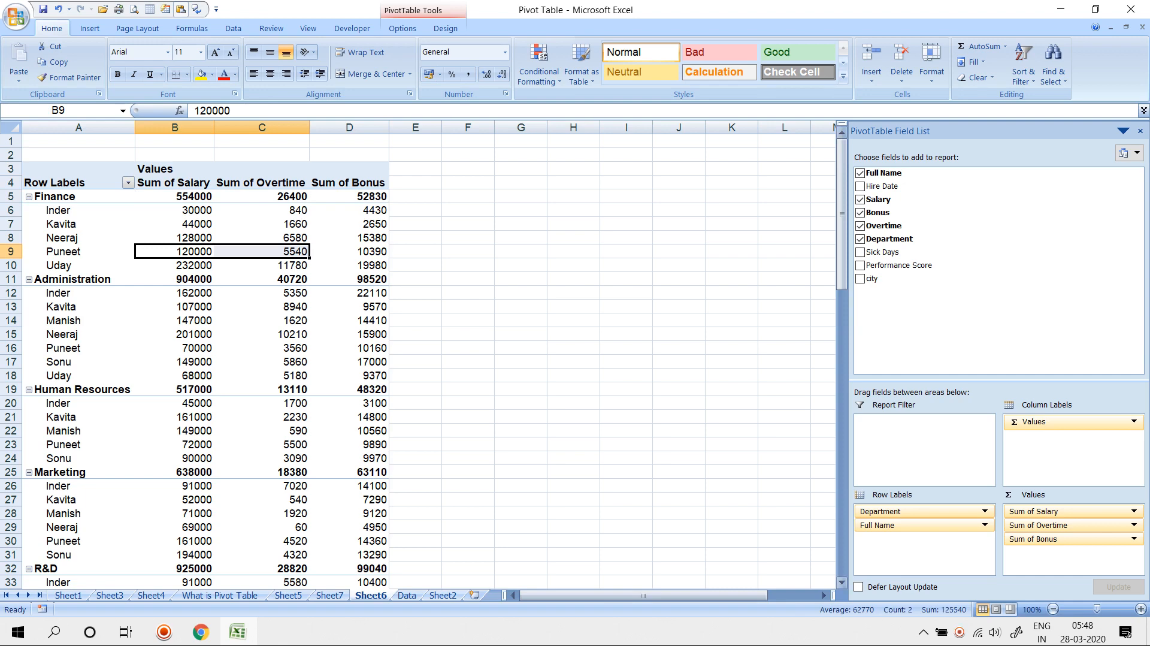
# - Try city as a third row label level below Full Name, and remove it from the report
pyautogui.moveTo(871, 278); pyautogui.dragTo(922, 532)
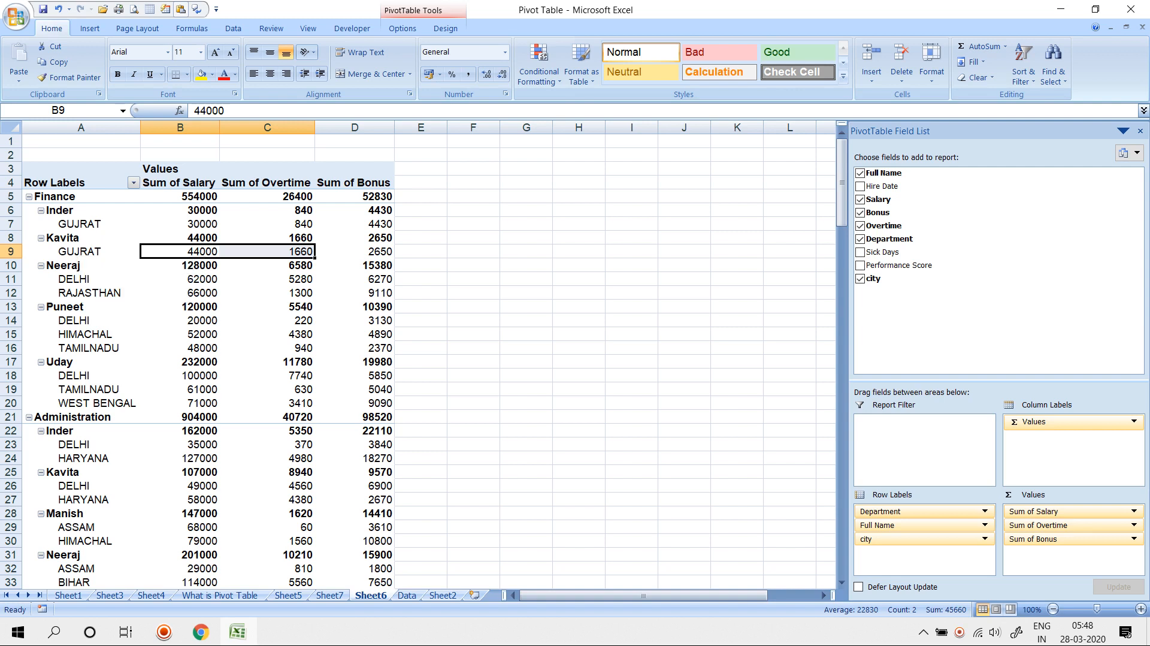
pyautogui.click(82, 375)
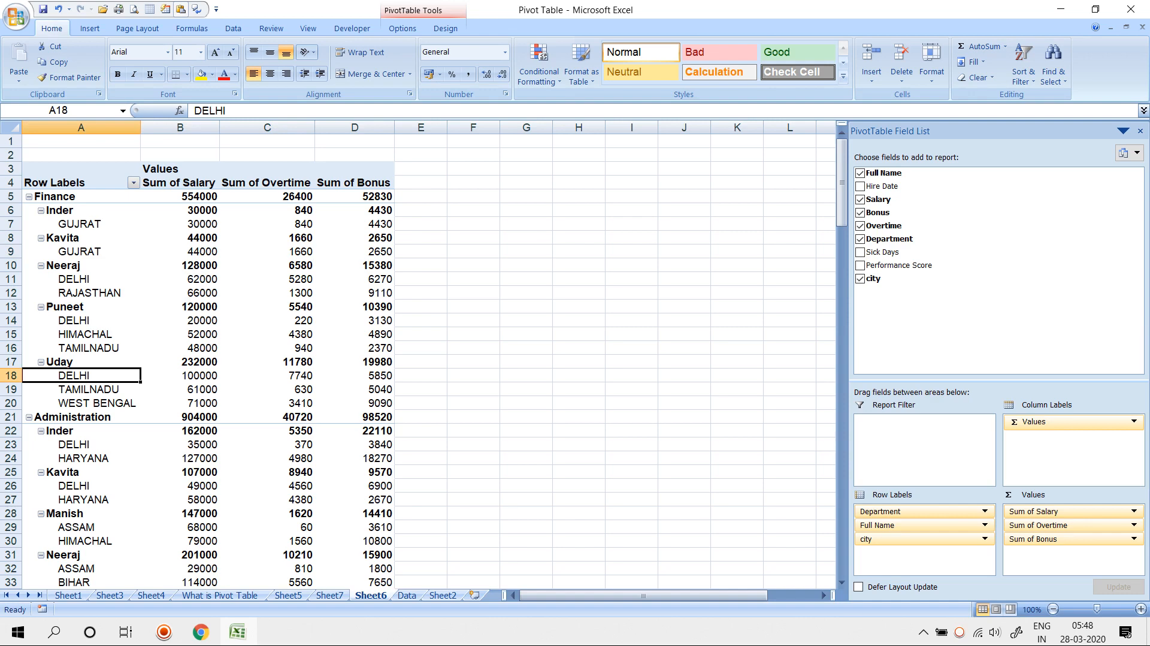
pyautogui.moveTo(898, 539); pyautogui.dragTo(682, 443)
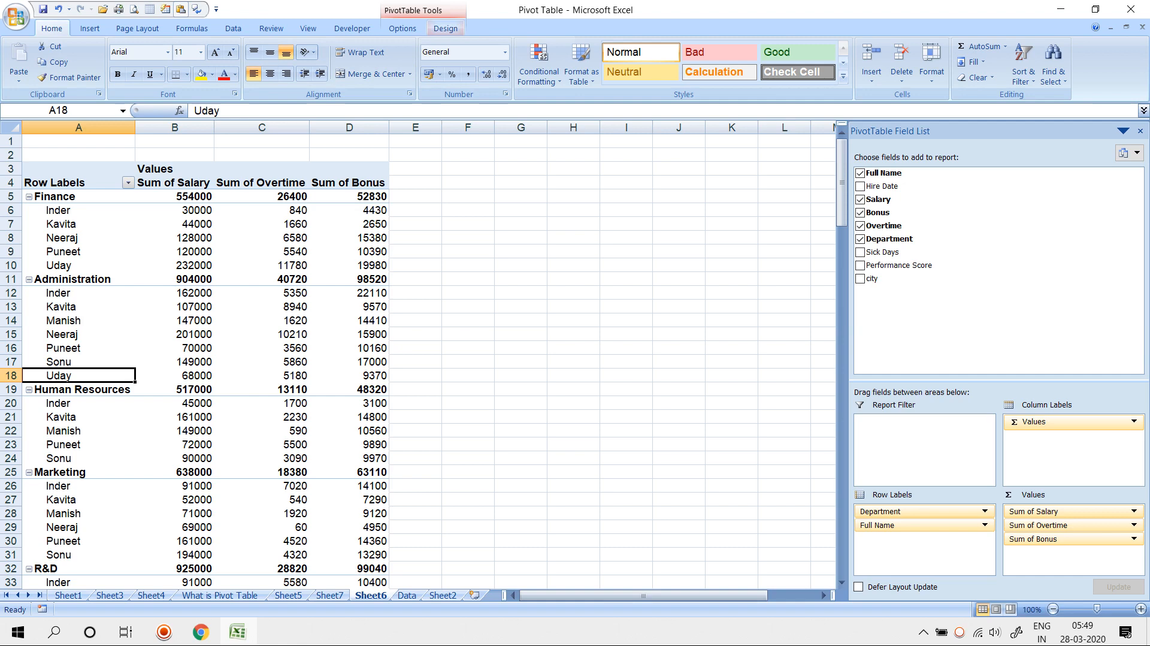
# - Try hiding the subtotals and showing them at the bottom of each group, and set them back to the top of the group
pyautogui.click(445, 28)
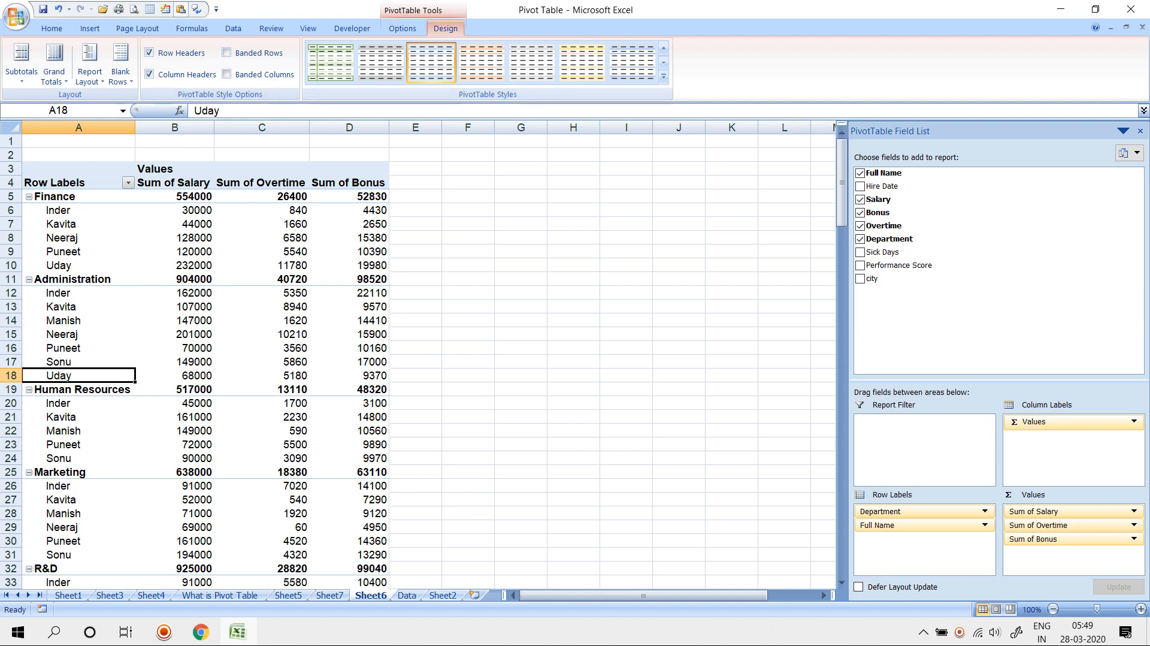
pyautogui.click(22, 64)
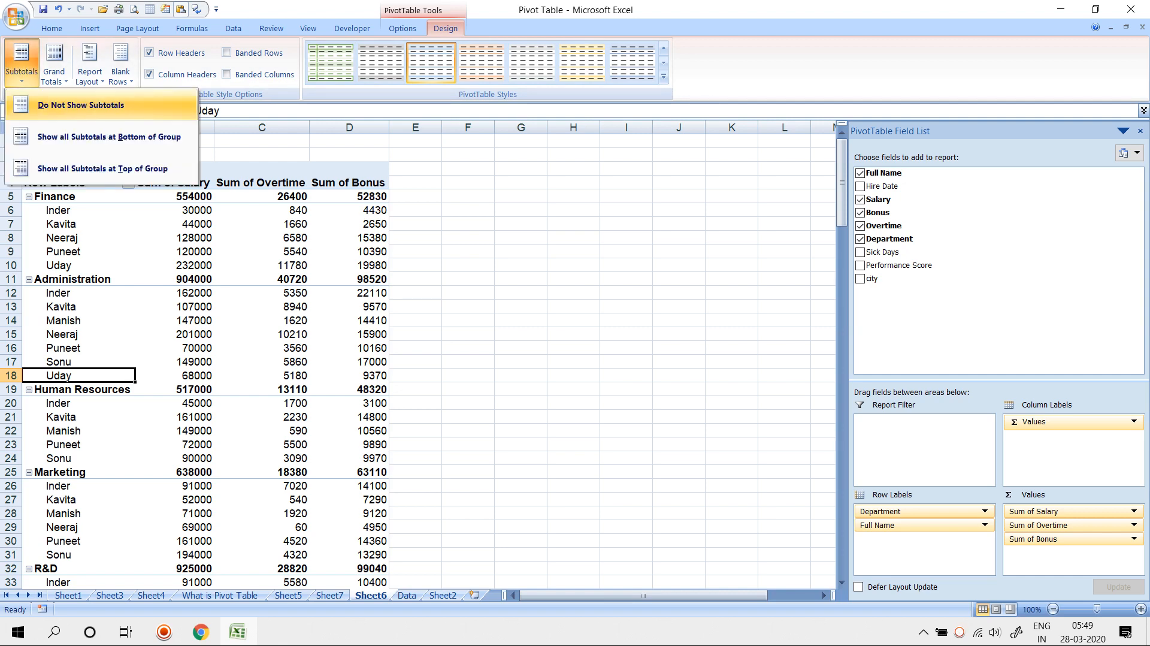
pyautogui.click(80, 105)
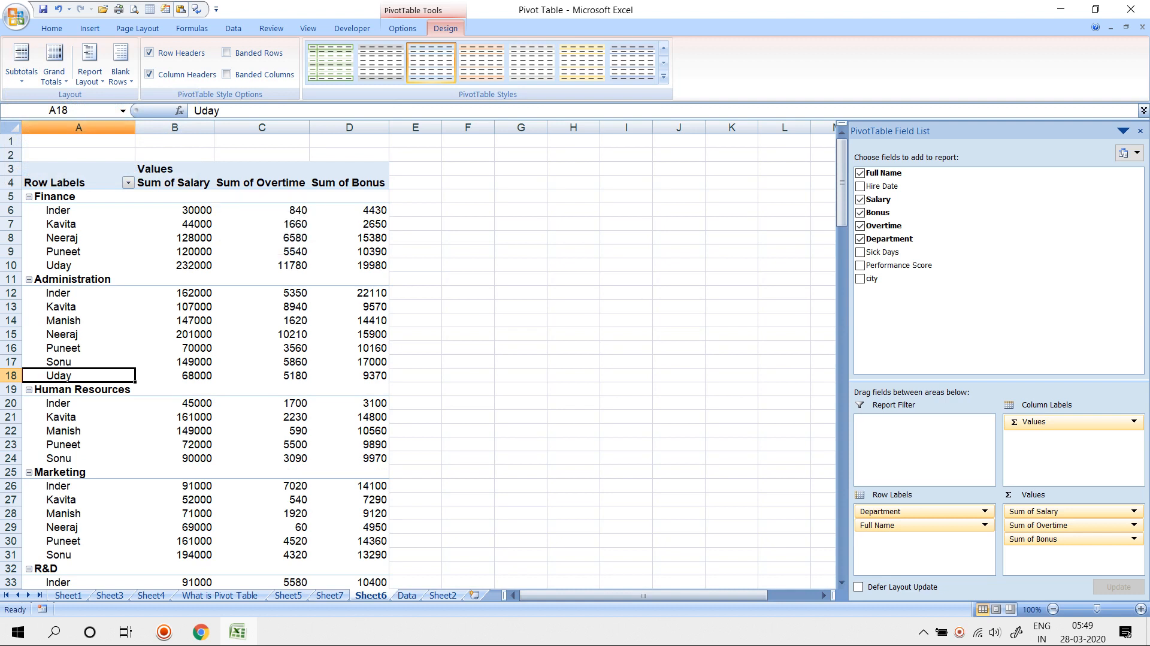
pyautogui.click(22, 64)
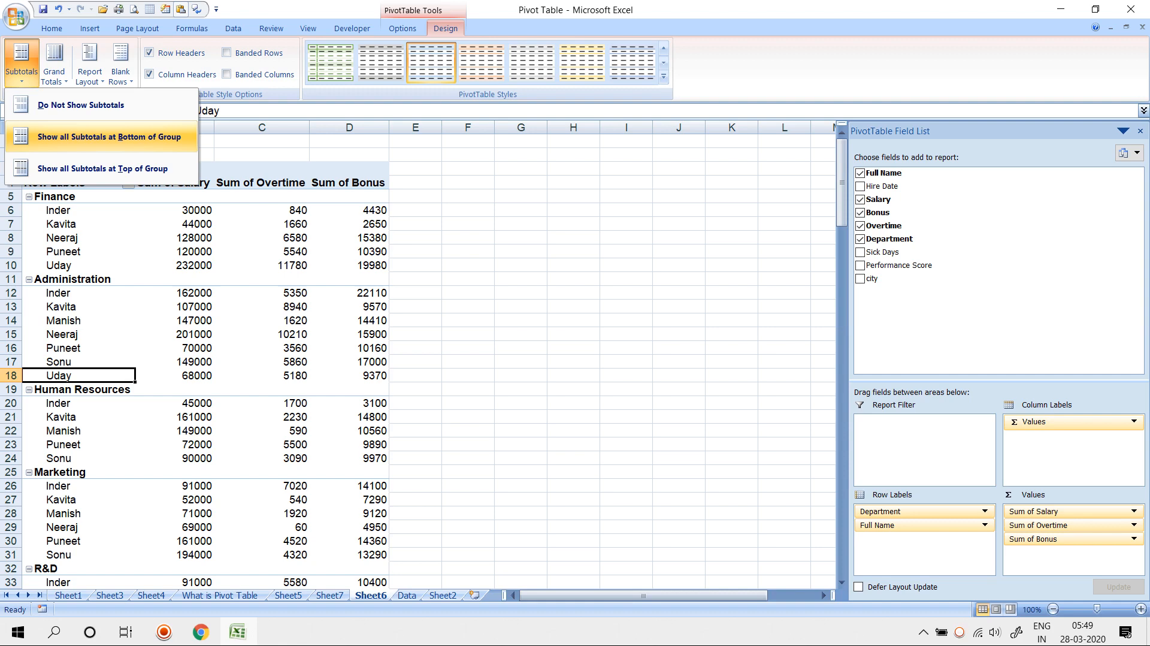
pyautogui.click(107, 137)
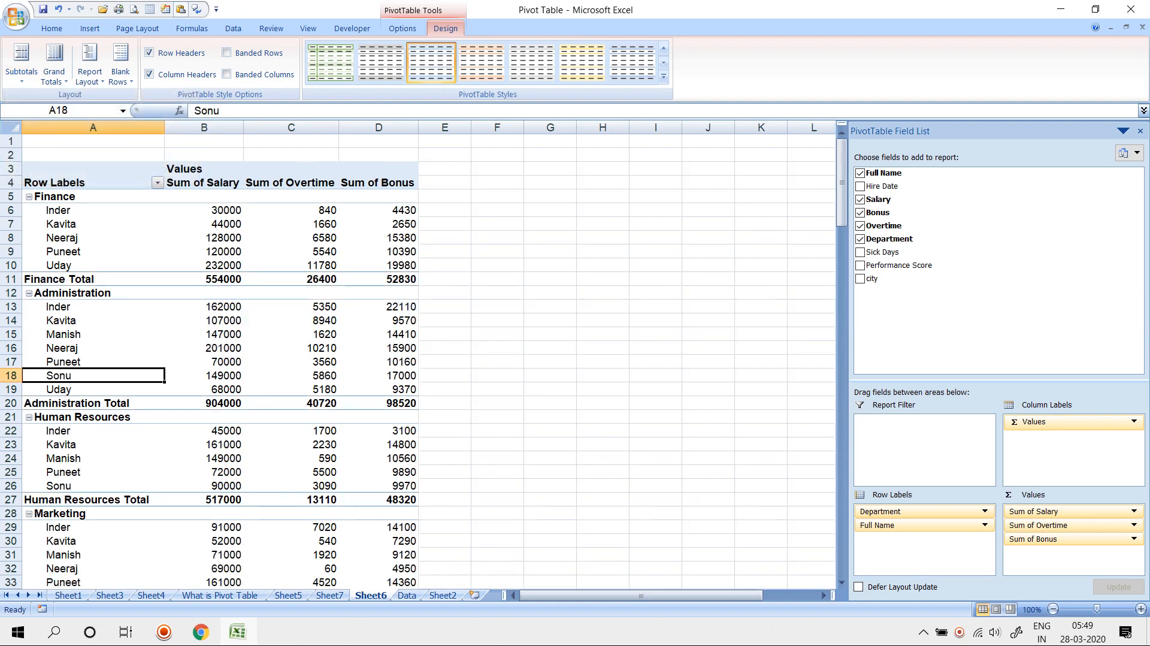
pyautogui.click(22, 60)
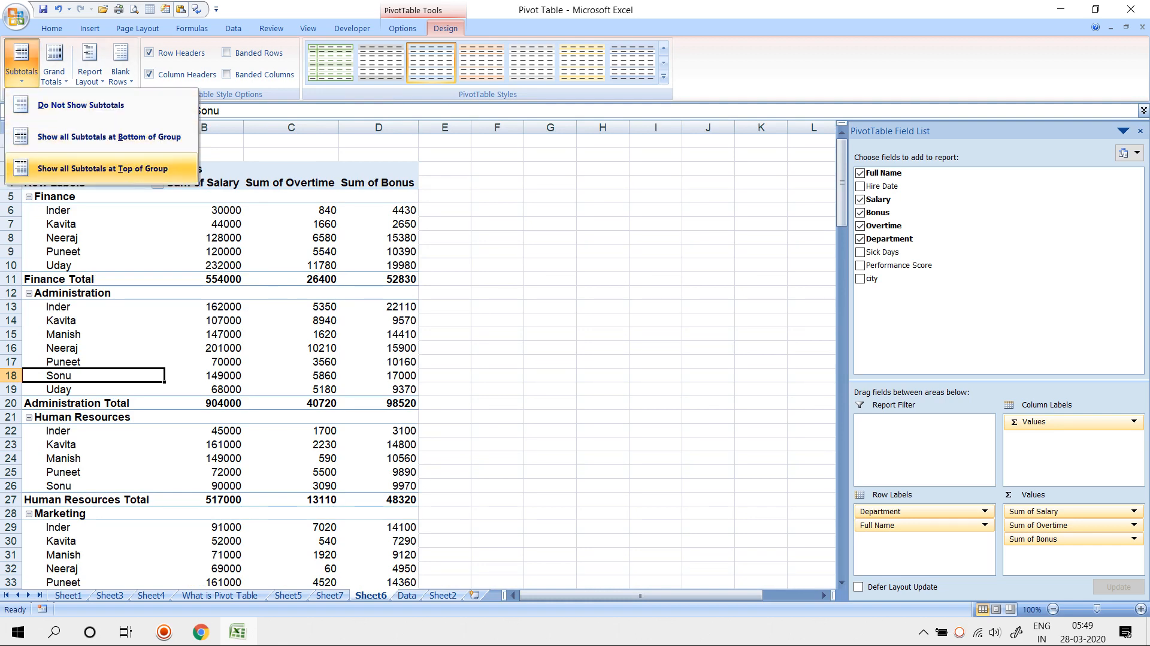
pyautogui.click(102, 168)
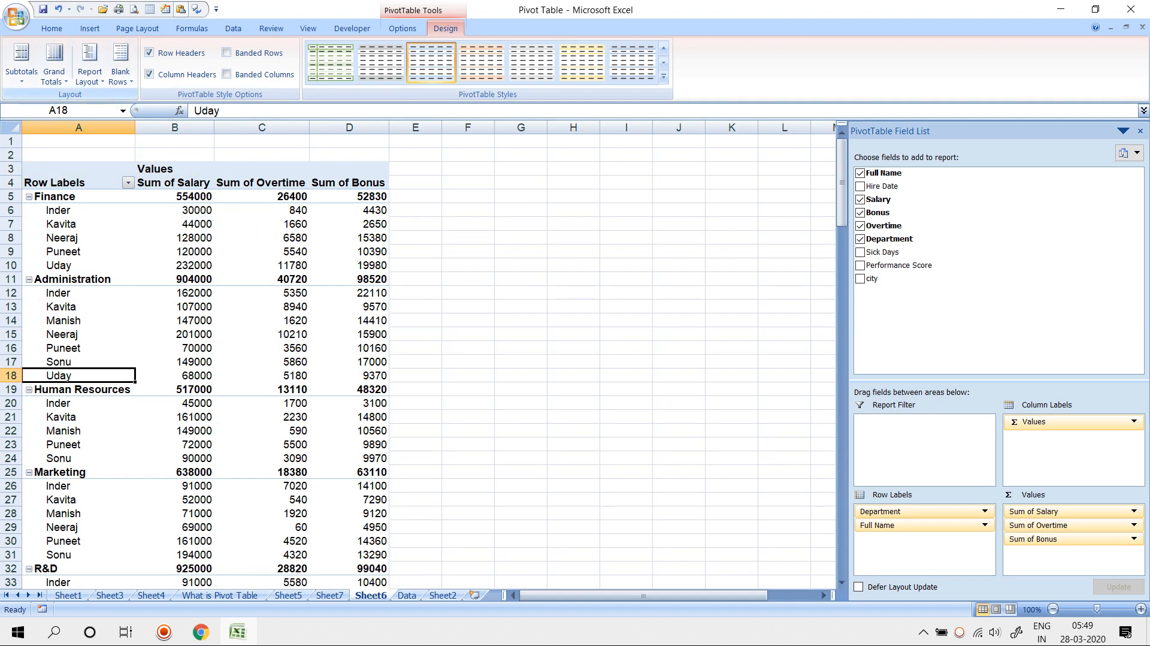
# - Try the grand totals off, on for rows and columns, and on for rows only, and set them on for columns only
pyautogui.click(54, 66)
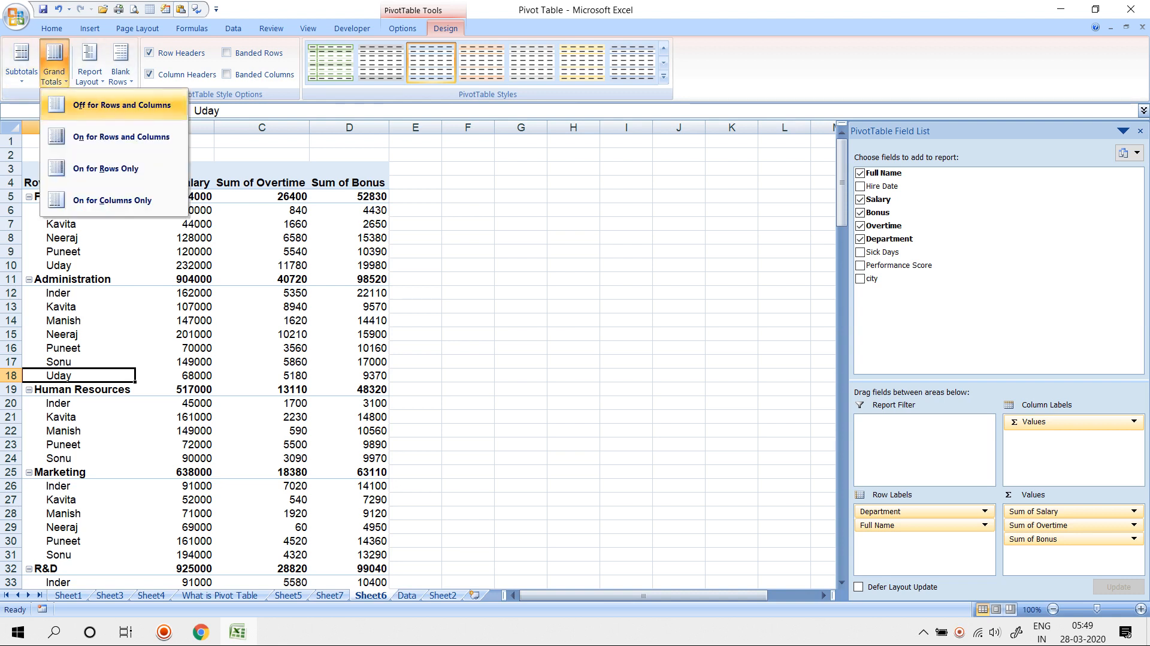
pyautogui.click(66, 107)
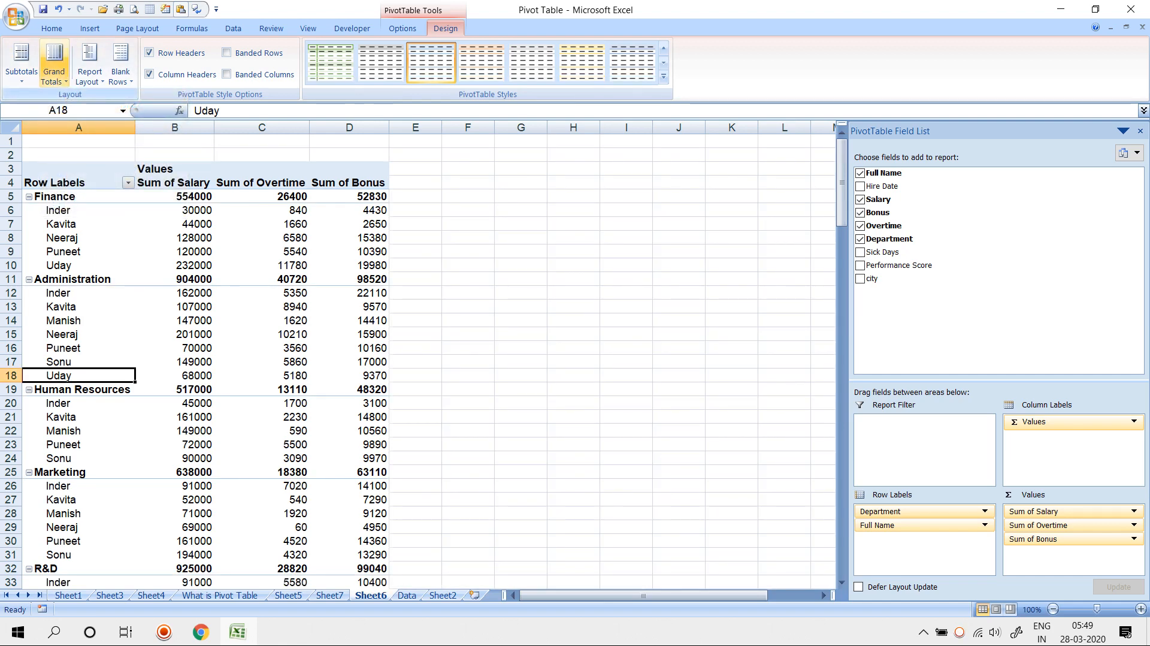
pyautogui.click(54, 66)
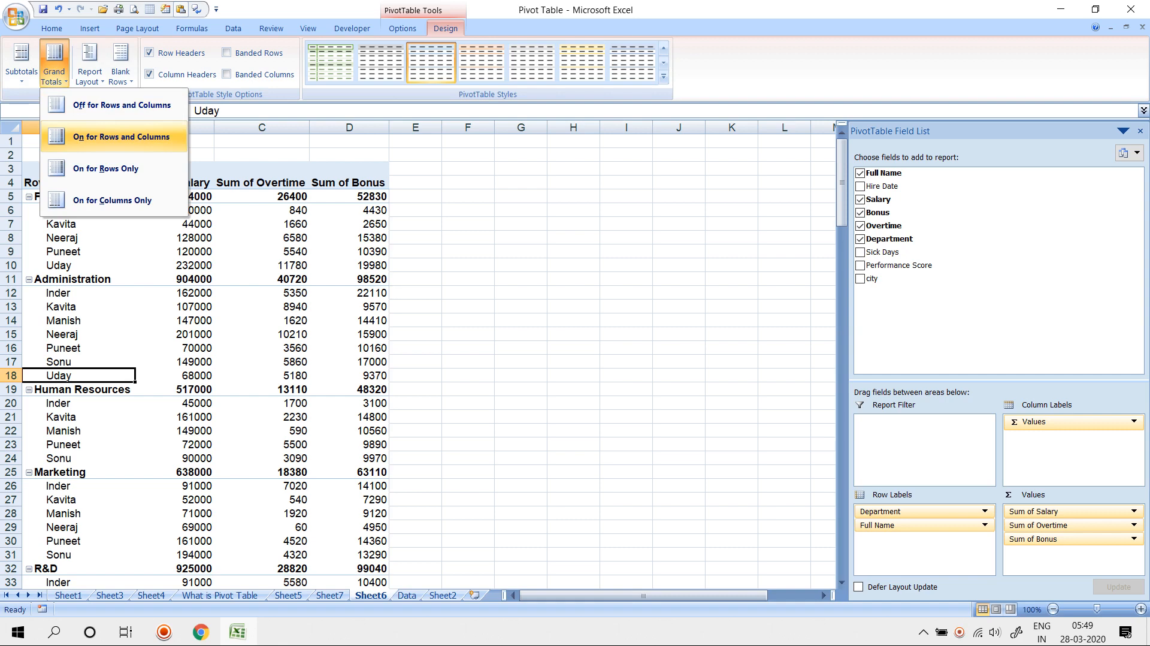
pyautogui.click(114, 136)
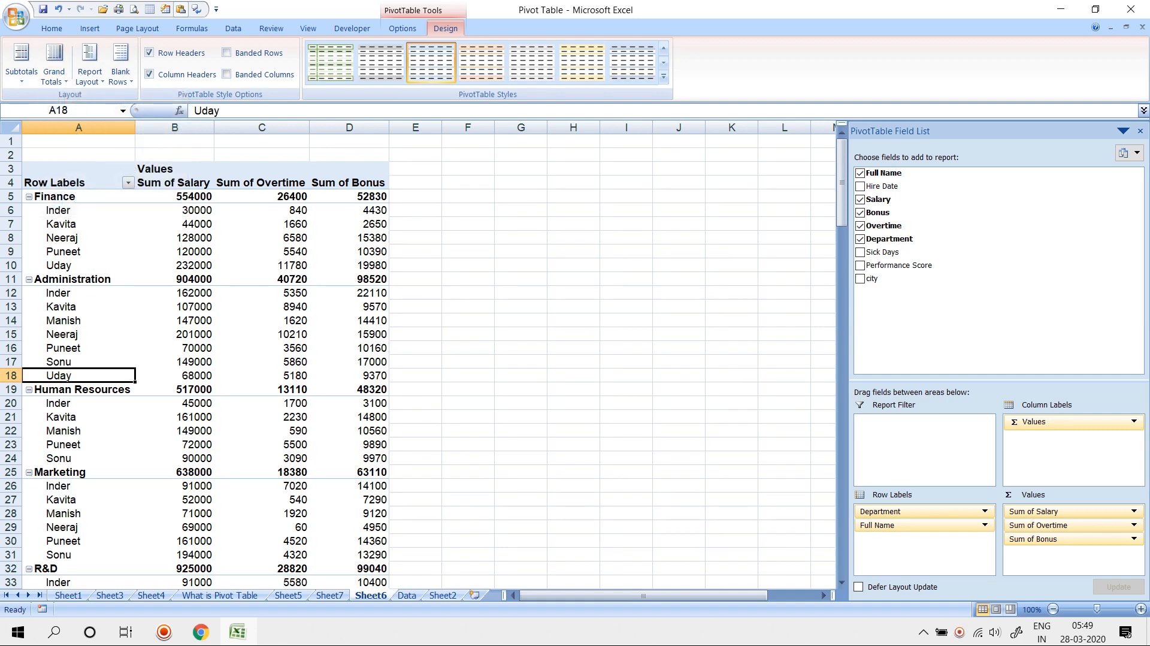
pyautogui.click(54, 66)
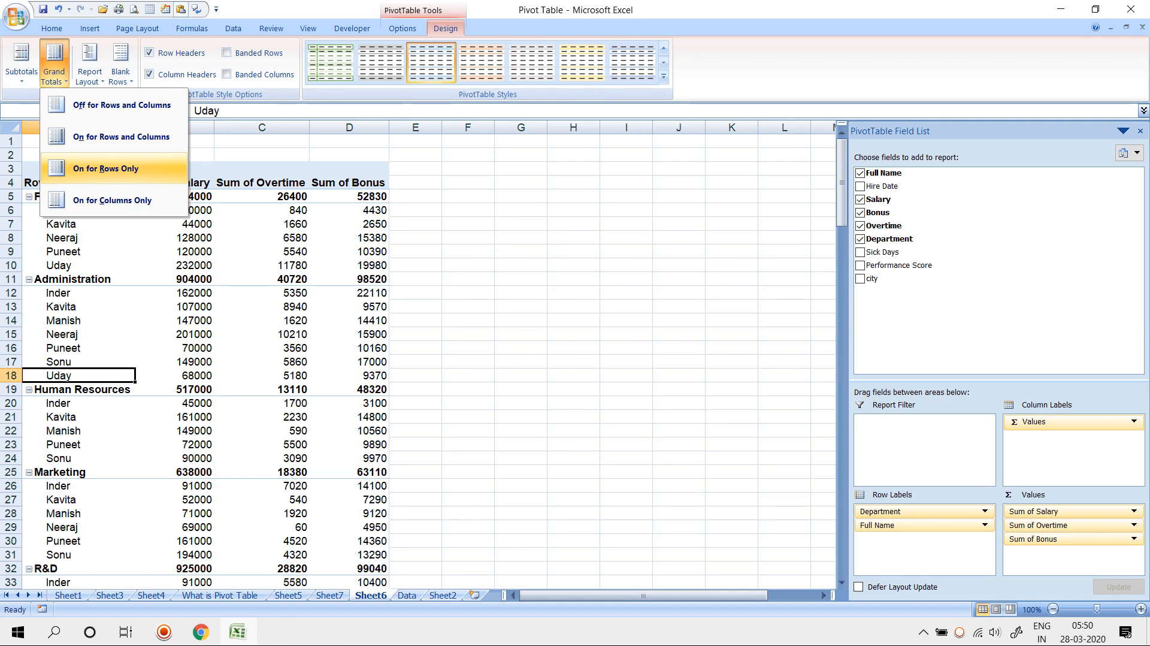
pyautogui.click(105, 168)
pyautogui.click(54, 65)
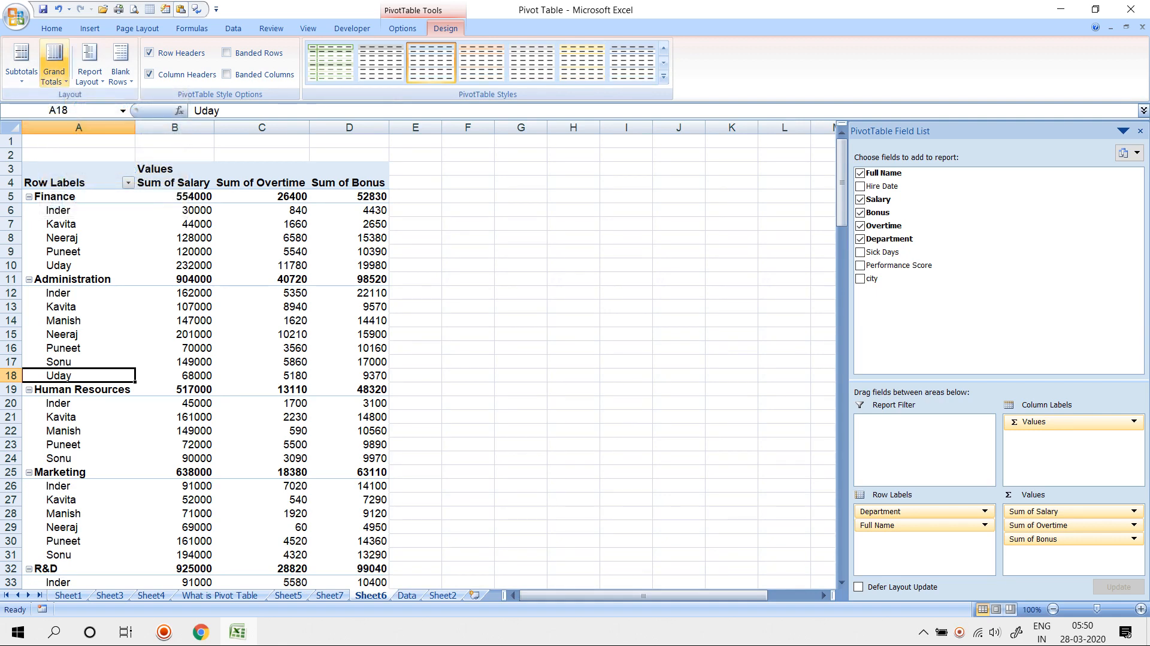
pyautogui.click(112, 200)
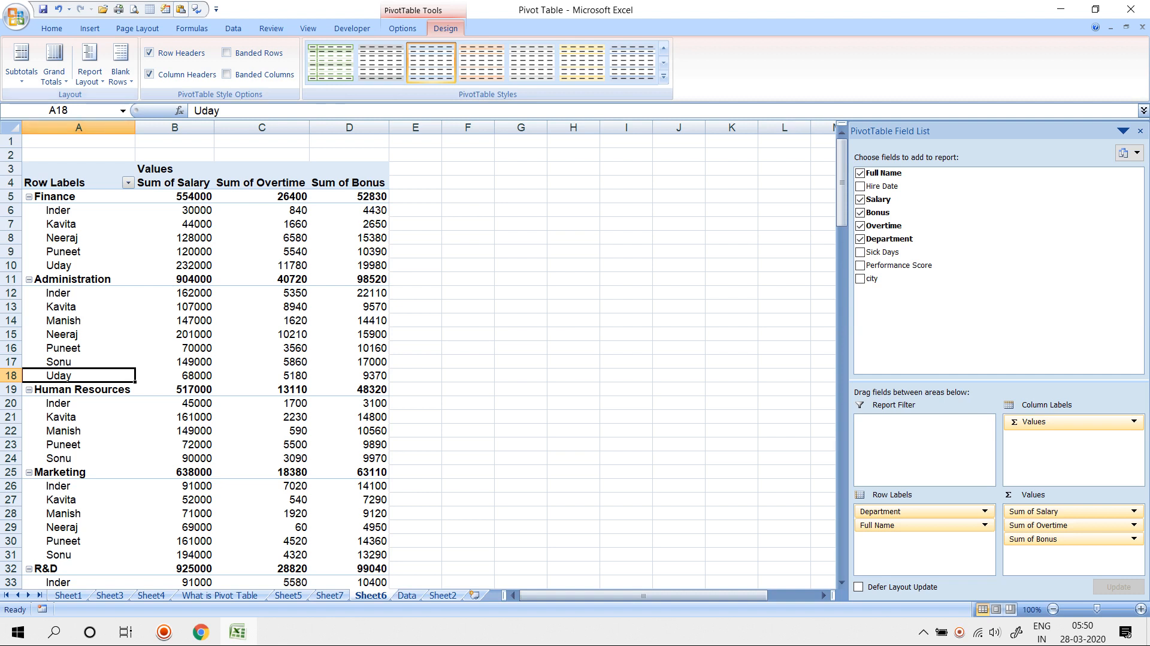
# - Show the report in compact form and in outline form, and inspect the blank cells under the department names
pyautogui.click(90, 69)
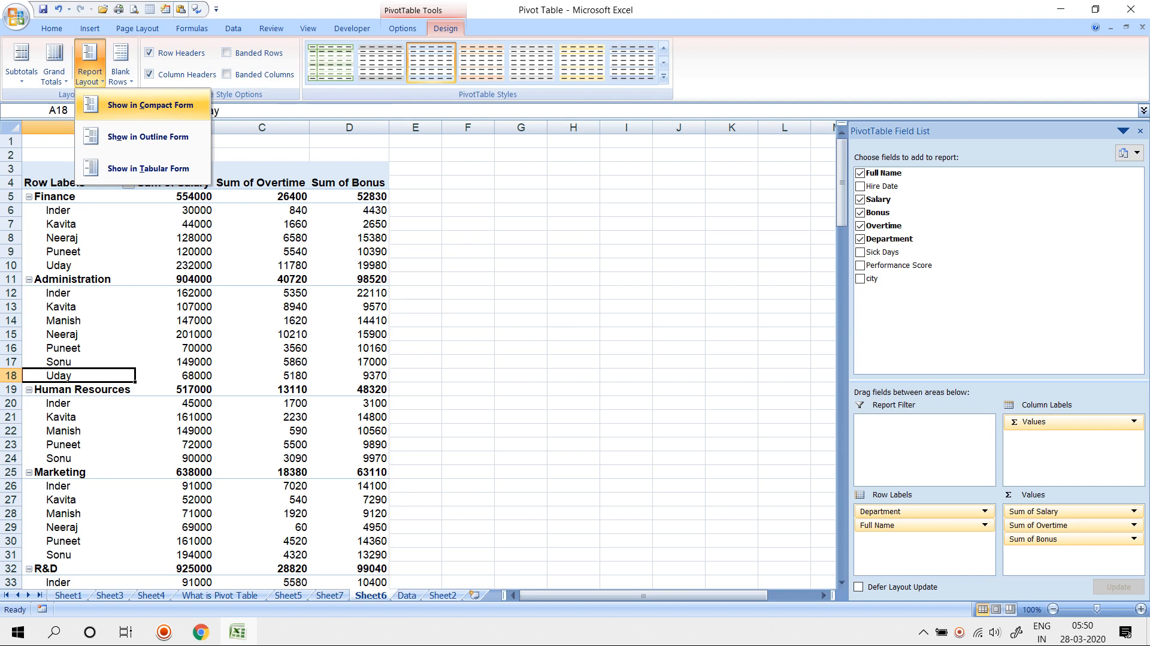
pyautogui.click(150, 105)
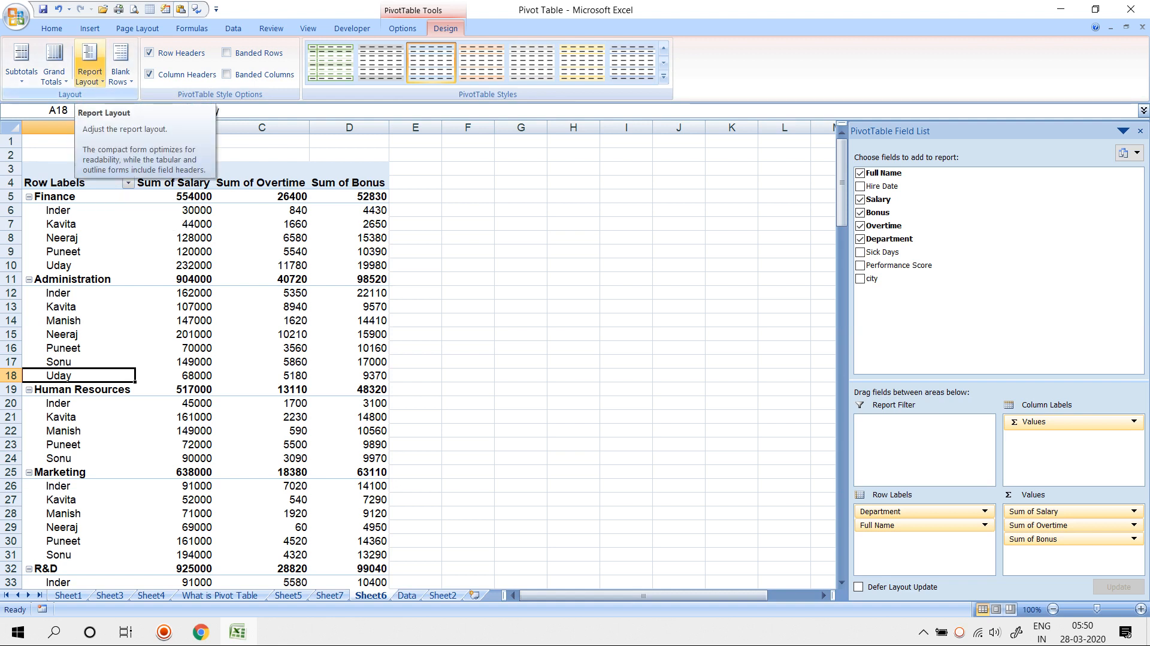
pyautogui.click(89, 72)
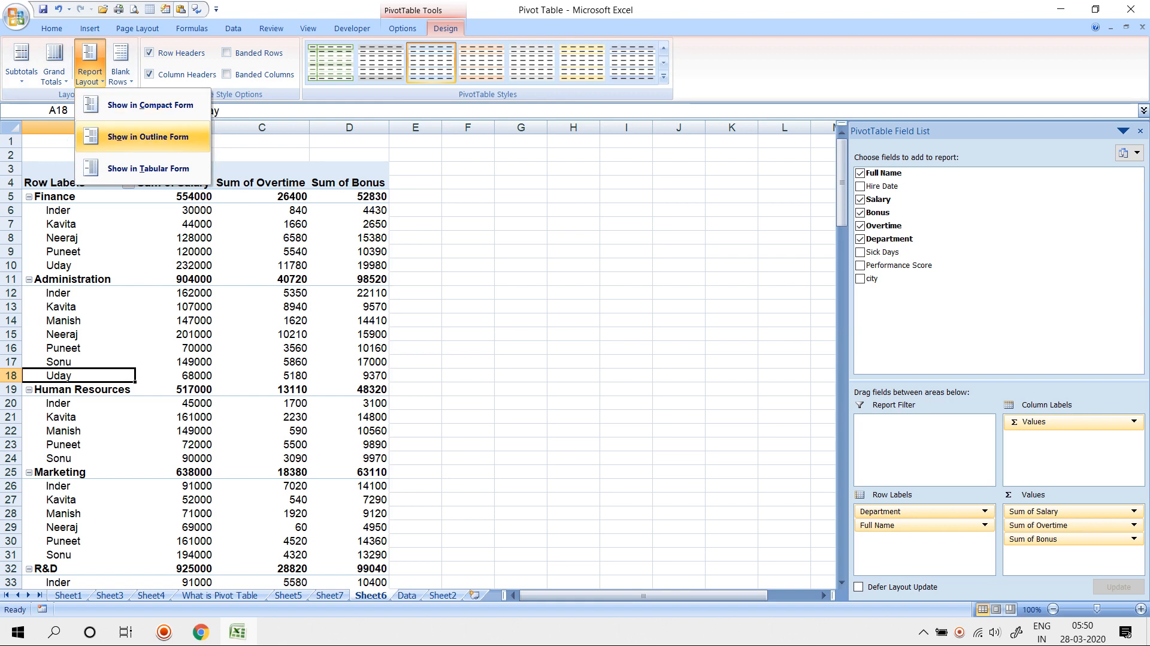
pyautogui.click(148, 136)
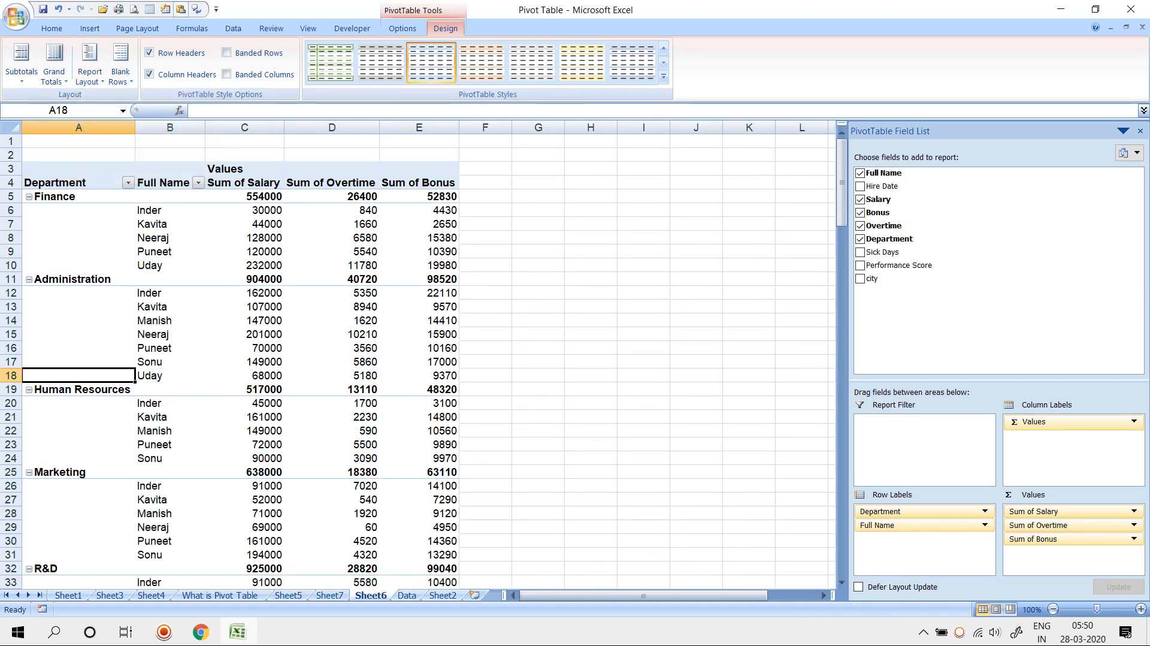
pyautogui.click(341, 238)
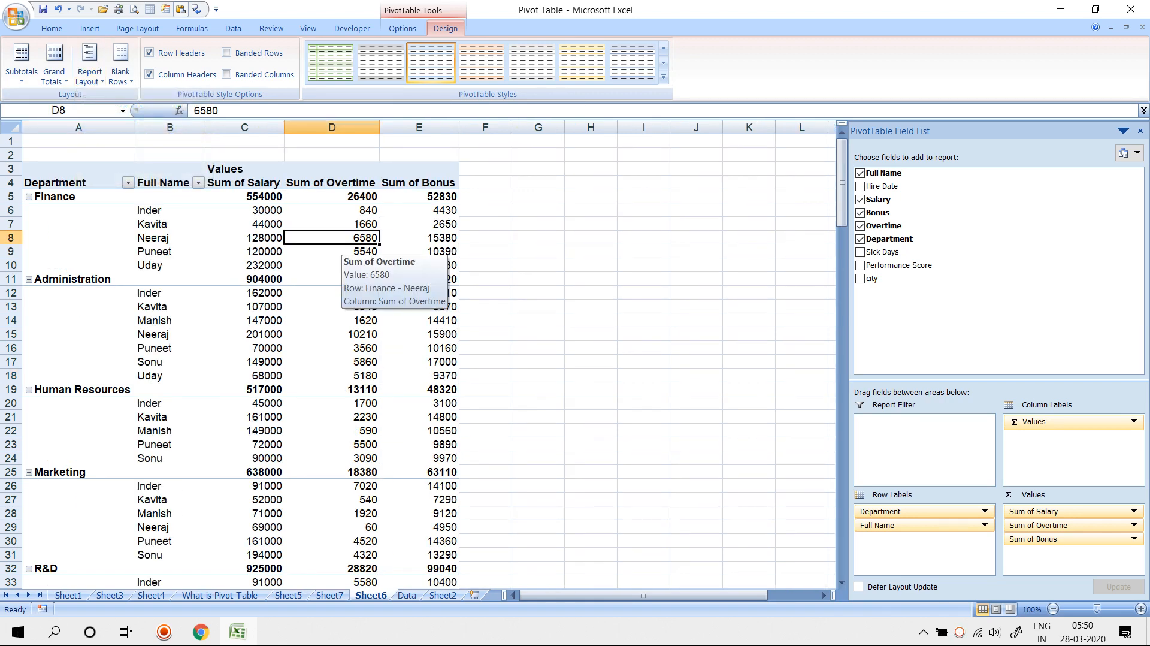
pyautogui.moveTo(78, 238); pyautogui.dragTo(77, 320)
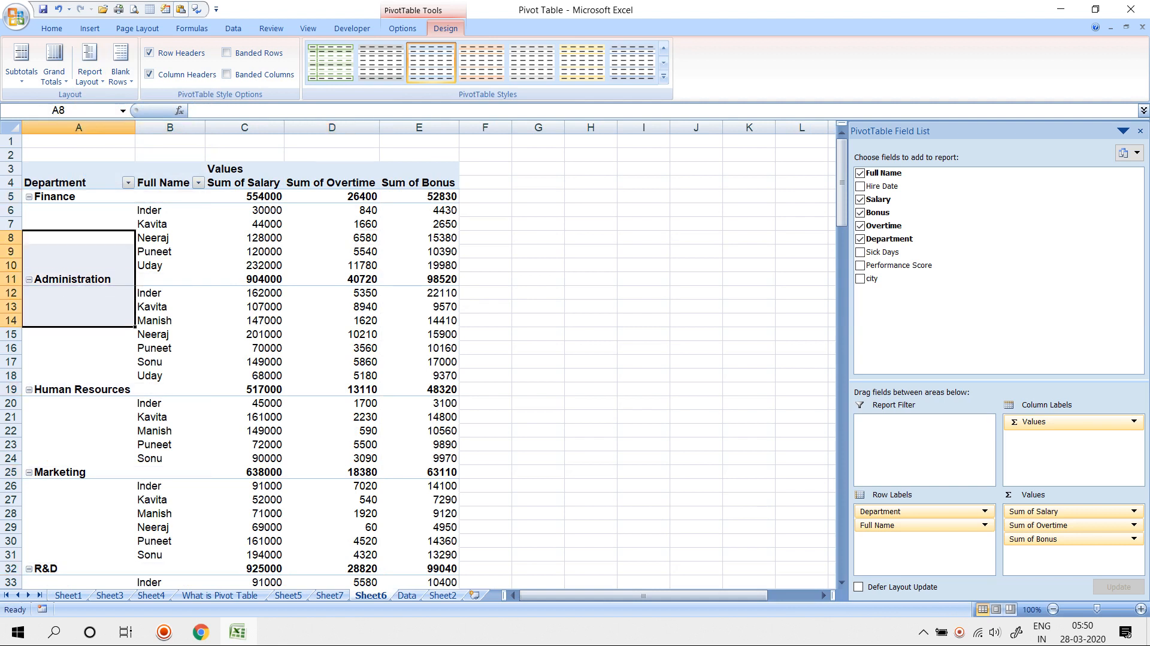
pyautogui.click(77, 251)
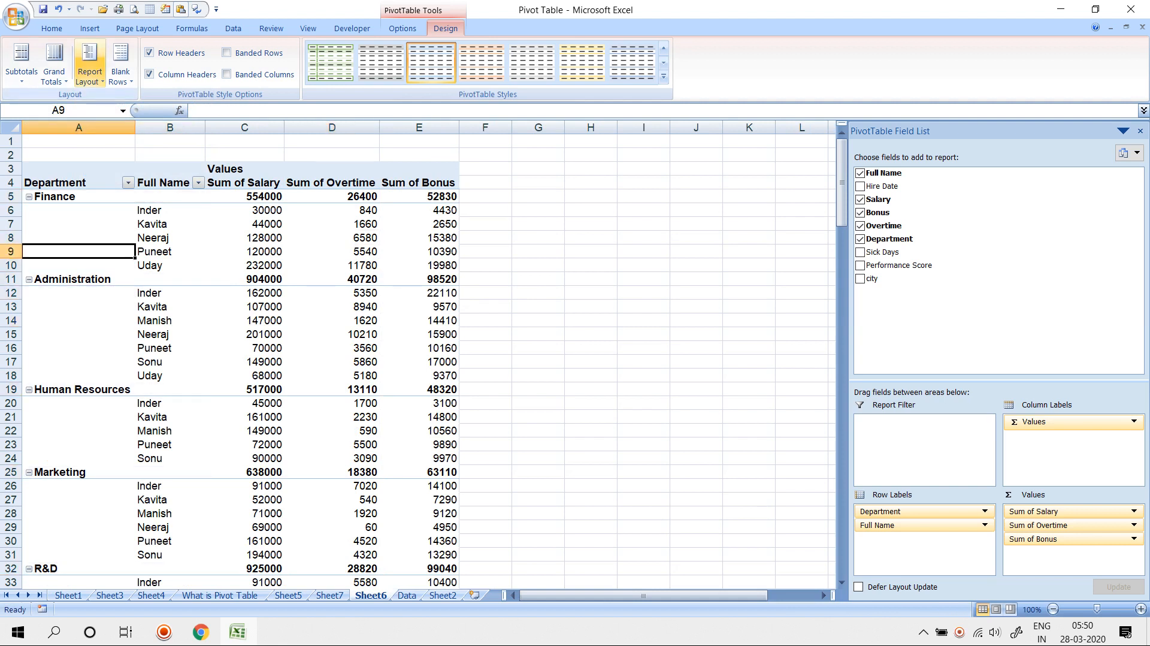
# - Show the report in tabular form
pyautogui.click(90, 69)
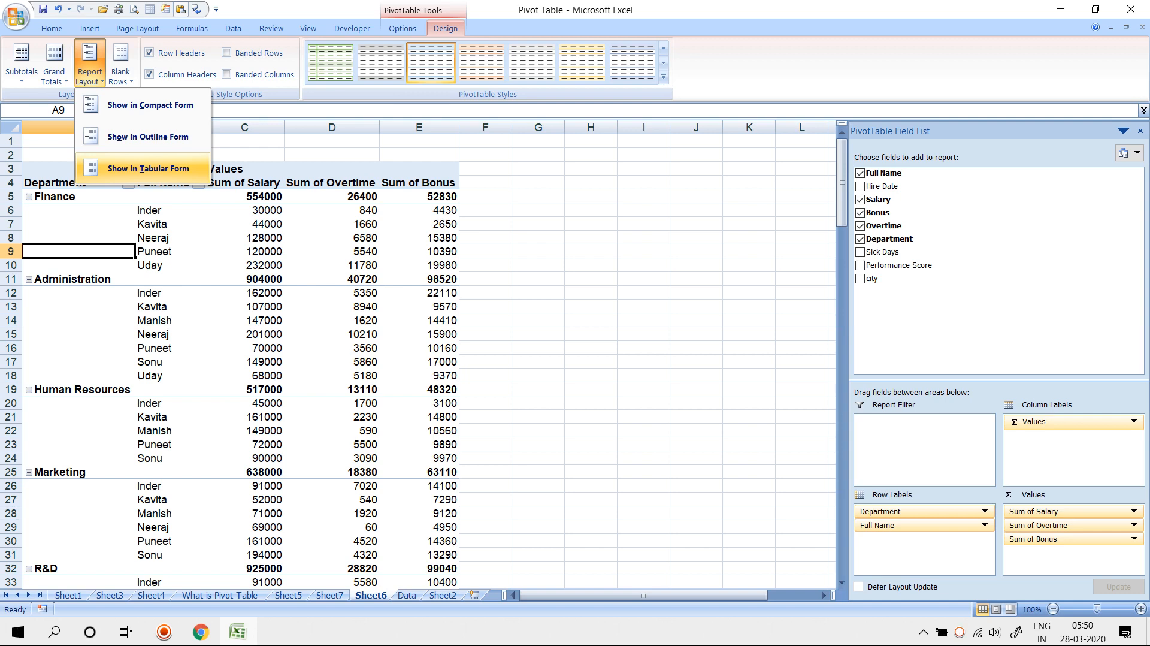
pyautogui.click(148, 168)
pyautogui.click(485, 320)
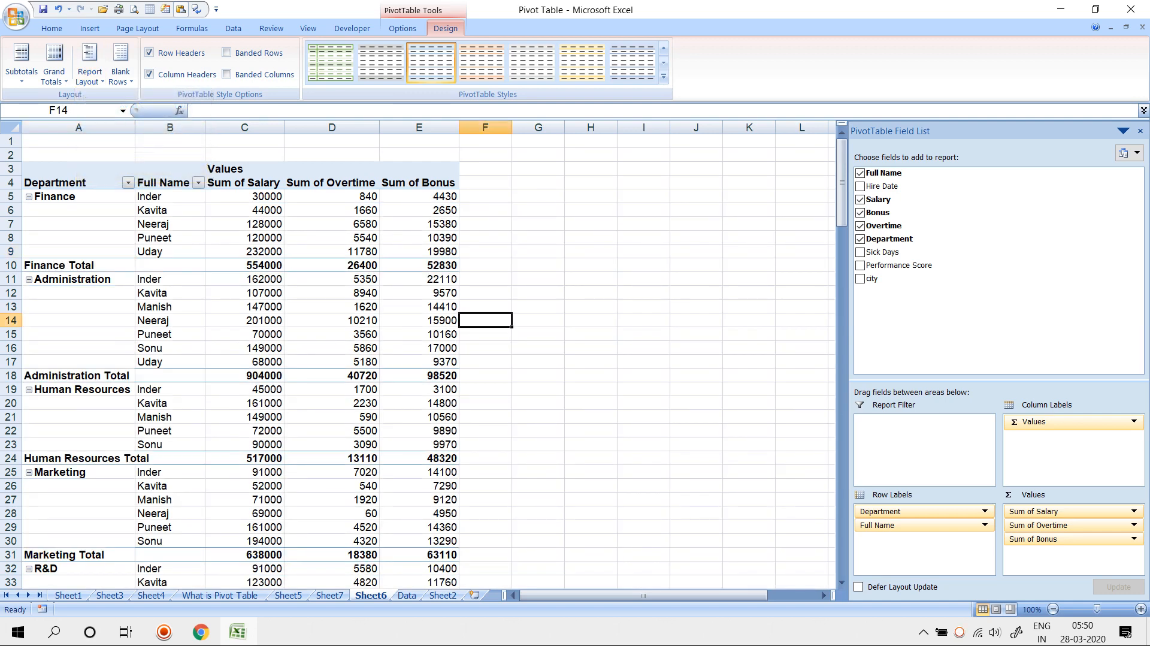
# - Examine how the tabular form lays out the Finance group's department, name and value columns and its total row
pyautogui.click(170, 233)
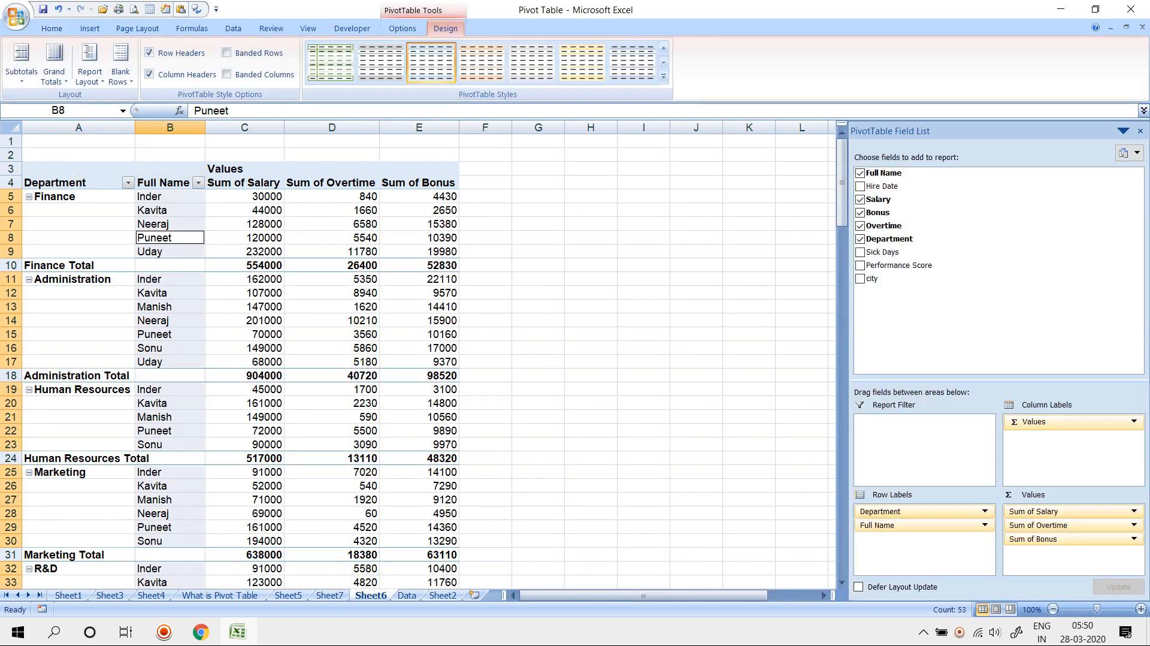
pyautogui.click(332, 252)
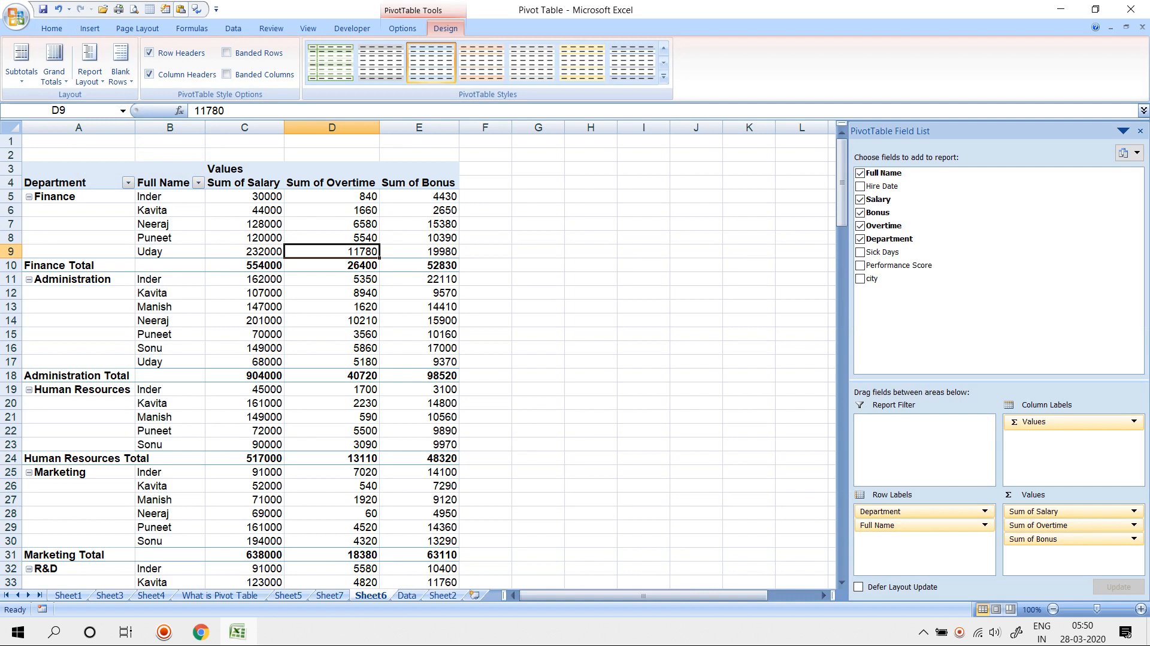
pyautogui.click(68, 196)
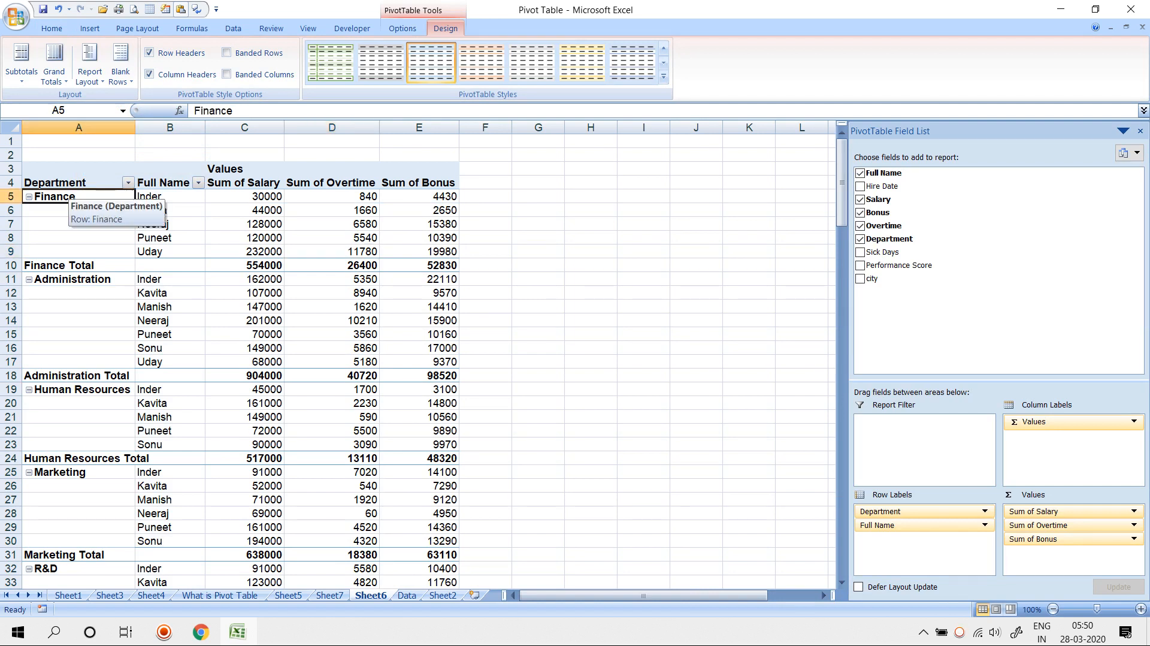
pyautogui.click(163, 191)
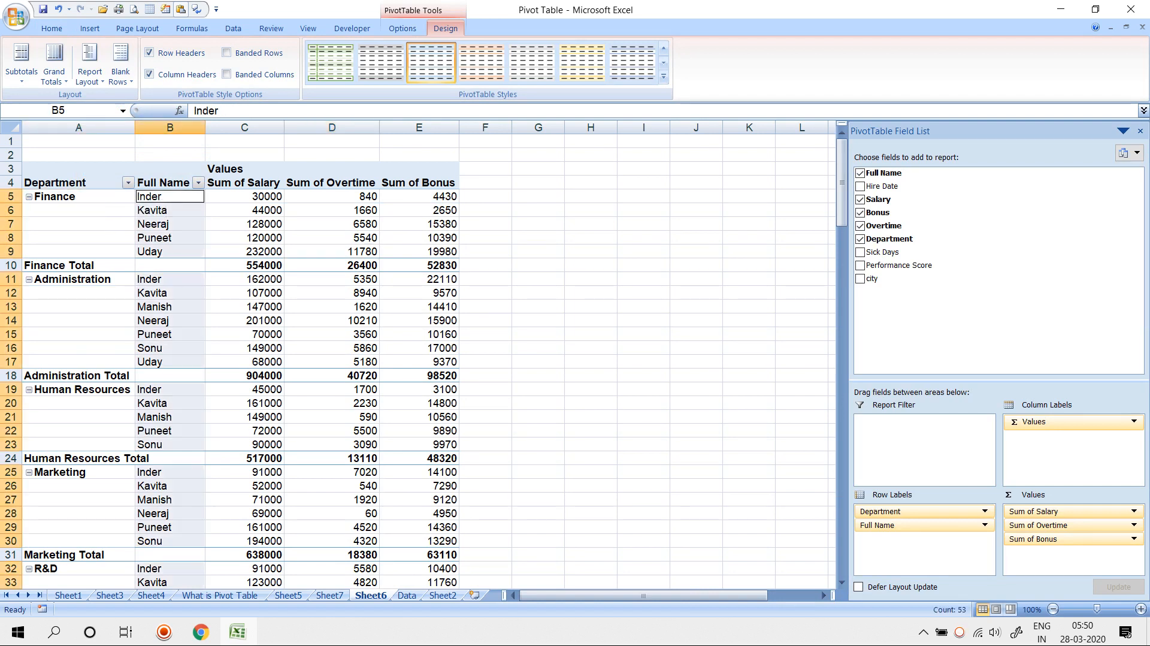
pyautogui.click(237, 193)
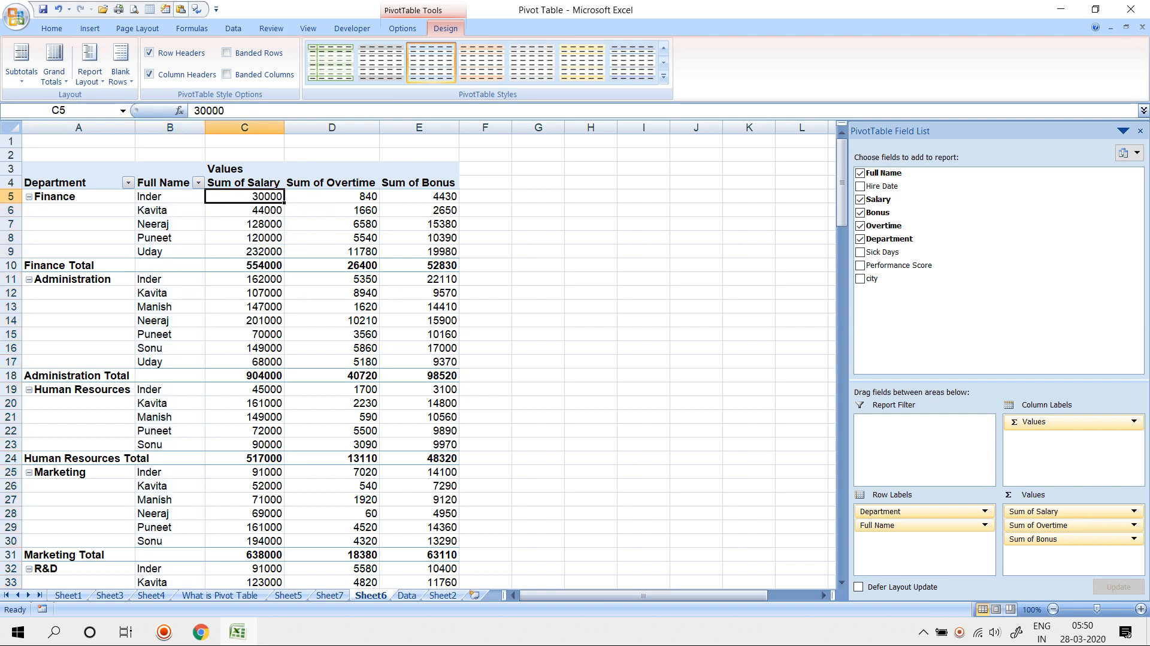
pyautogui.click(318, 195)
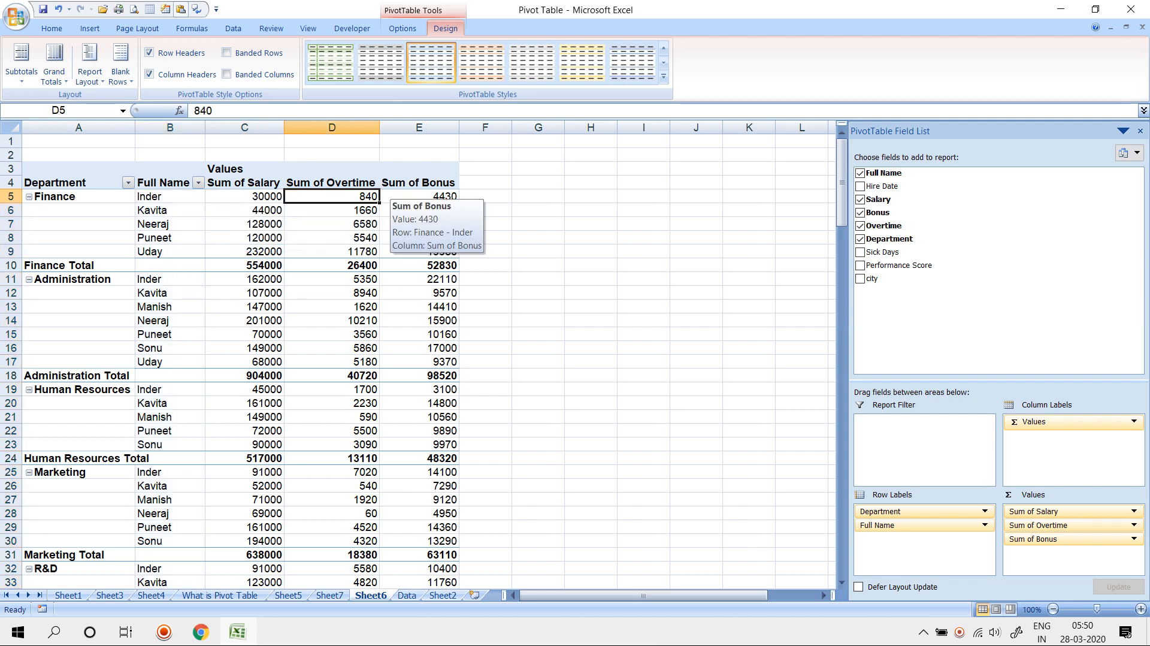
pyautogui.moveTo(77, 196); pyautogui.dragTo(78, 265)
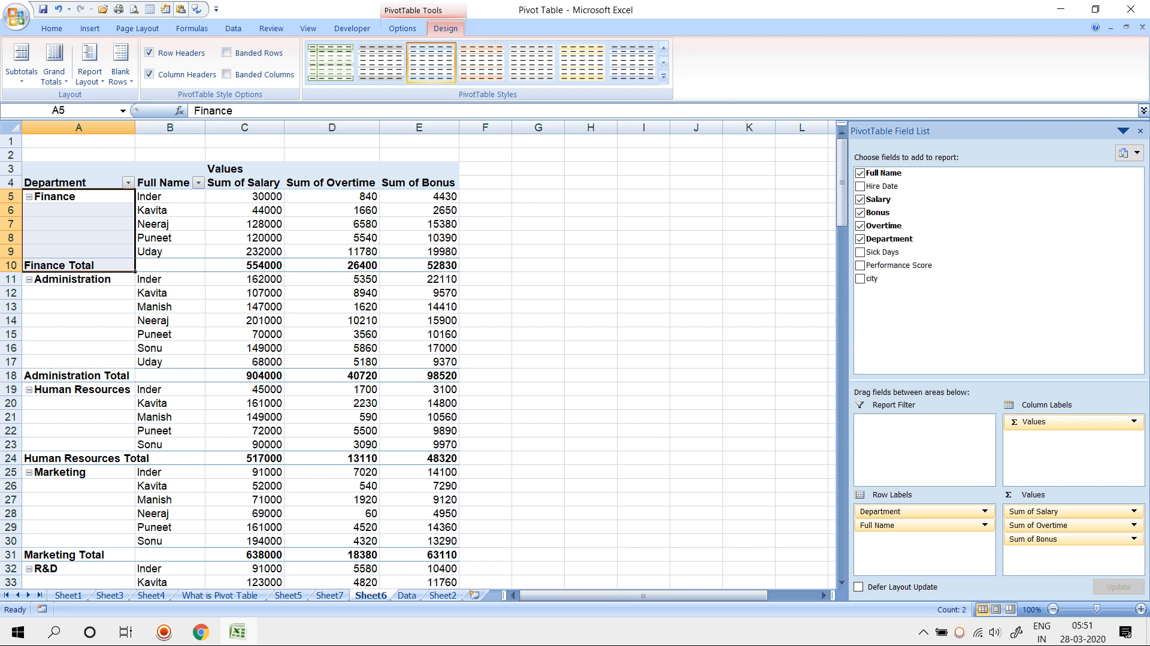
pyautogui.click(78, 251)
pyautogui.click(77, 210)
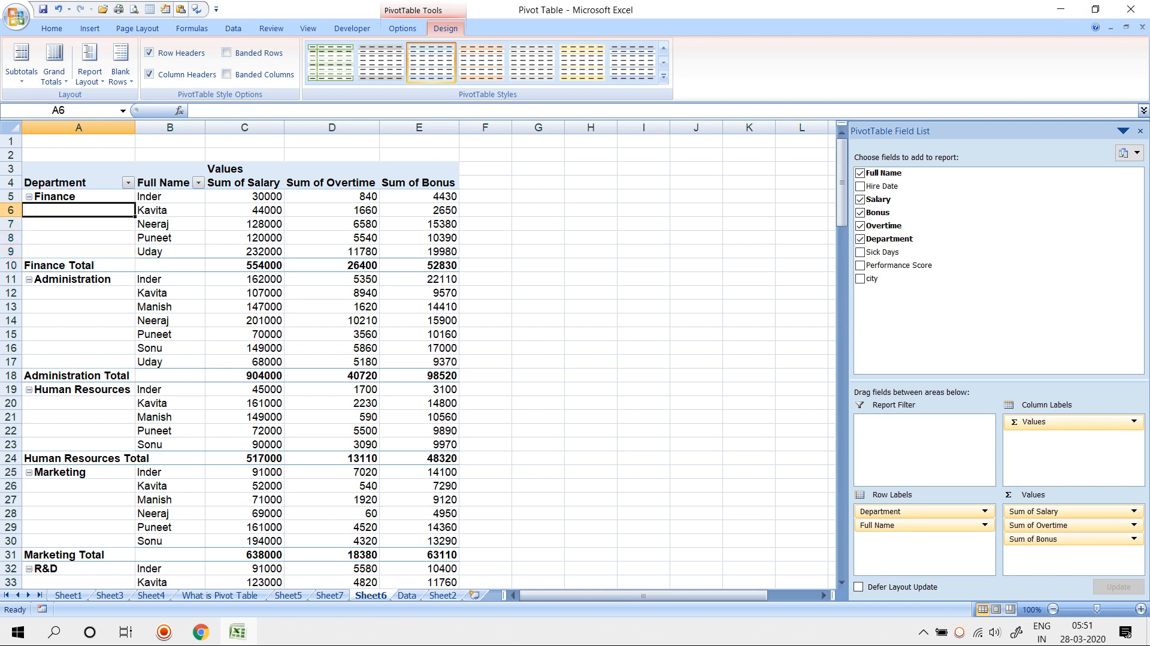
pyautogui.hotkey('shift', 'Right')
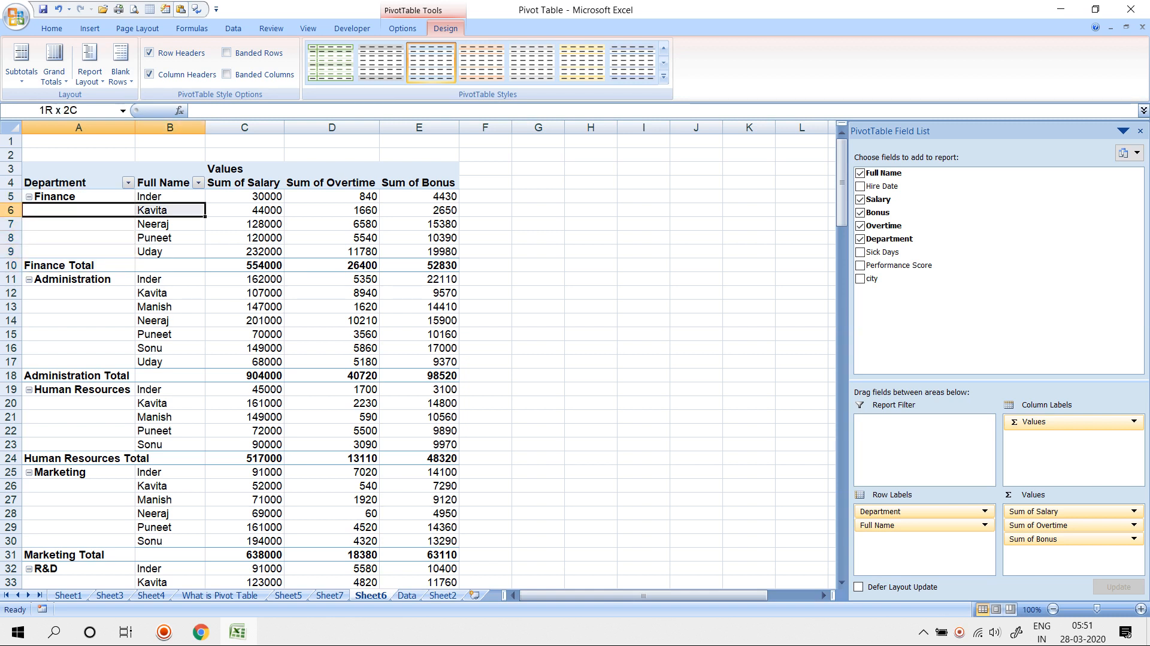
# - Select the Finance department cells A5:A9, try the PivotTable option to merge and center cells with labels, and discard the change
pyautogui.moveTo(78, 196); pyautogui.dragTo(77, 252)
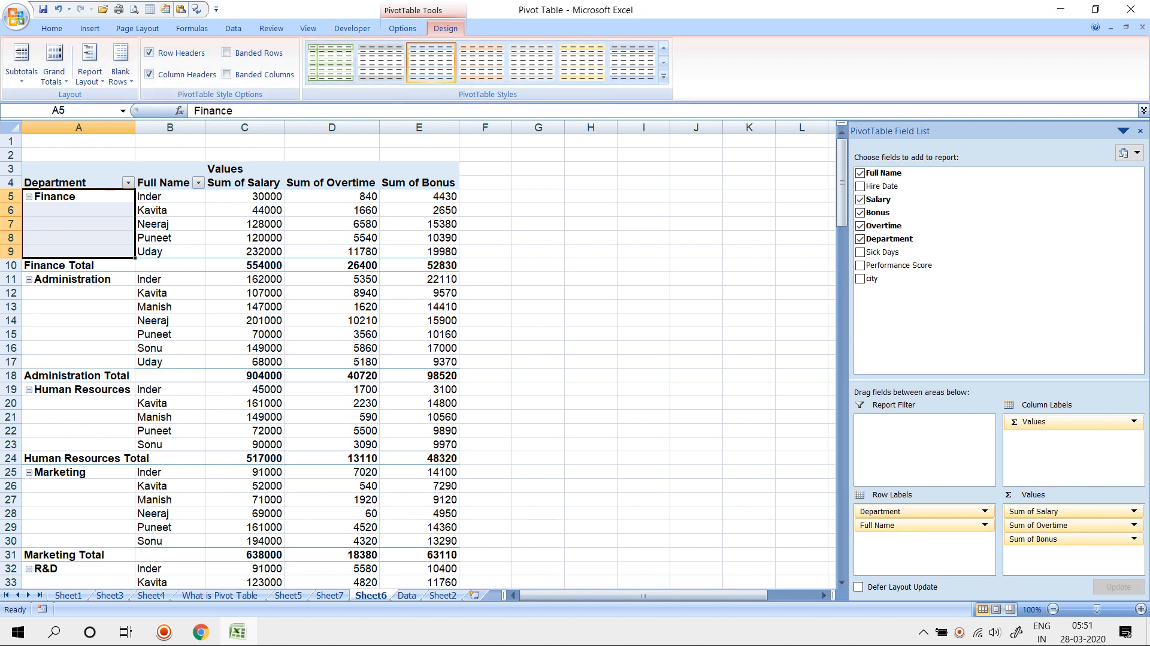
pyautogui.rightClick(72, 199)
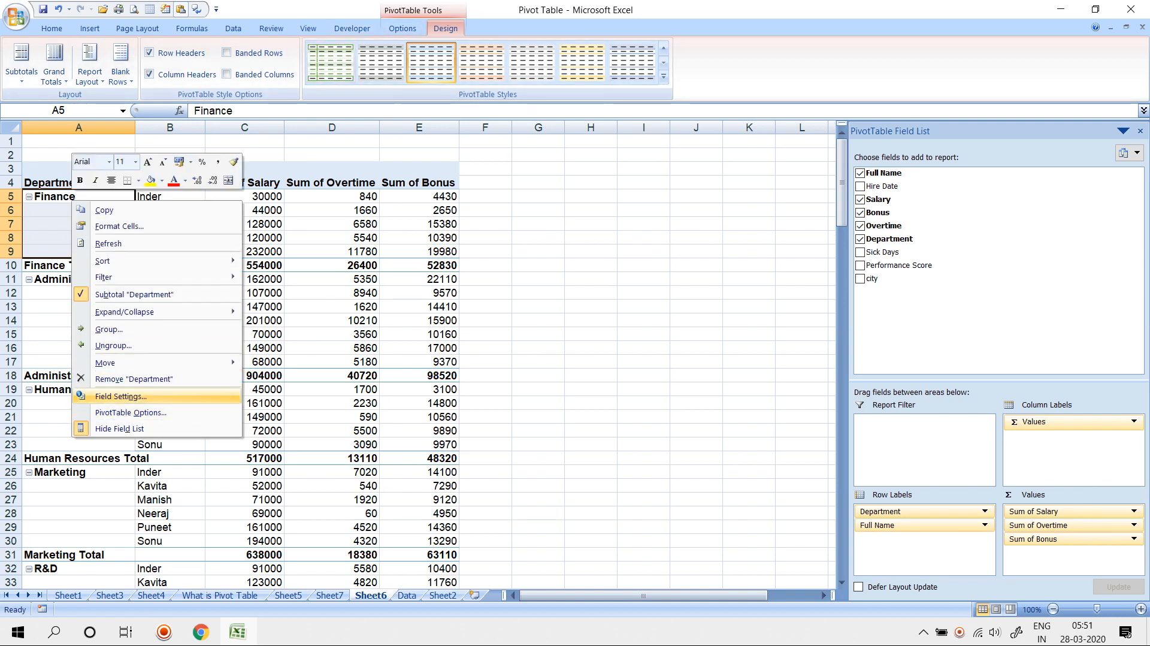
pyautogui.click(130, 412)
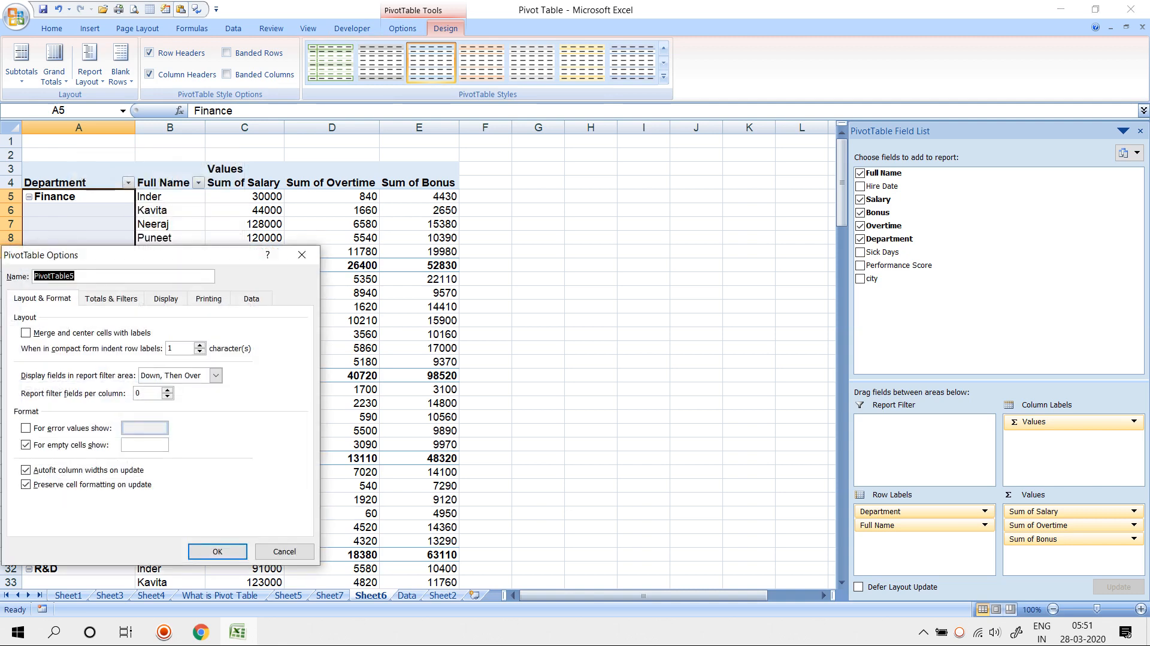
pyautogui.click(26, 333)
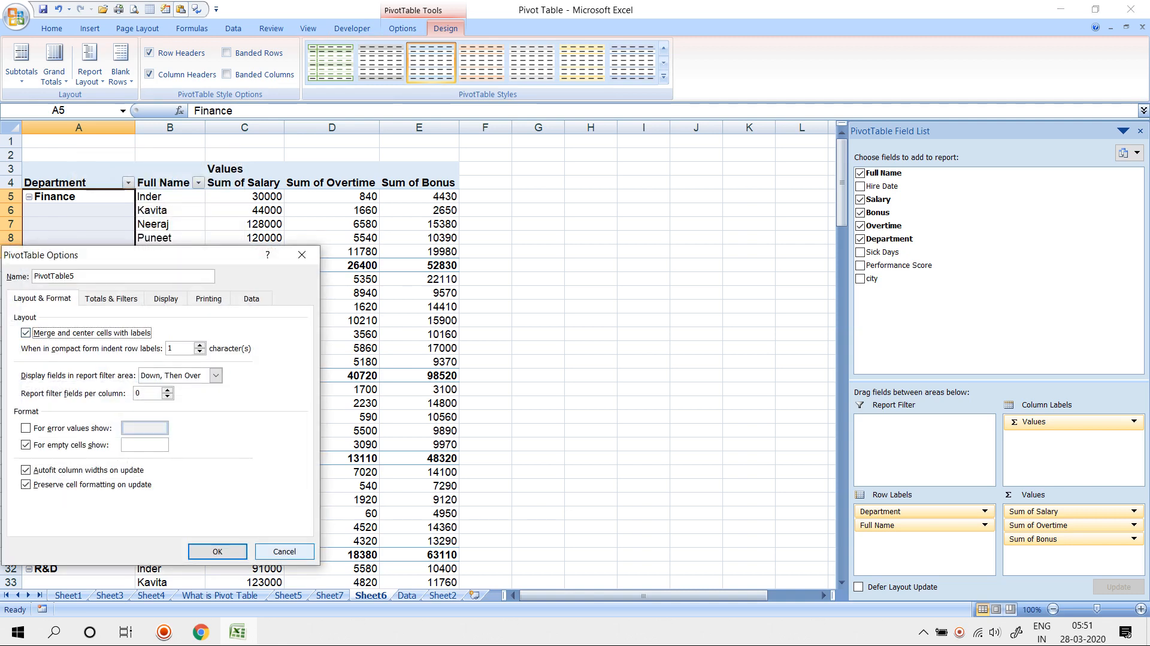
pyautogui.click(284, 551)
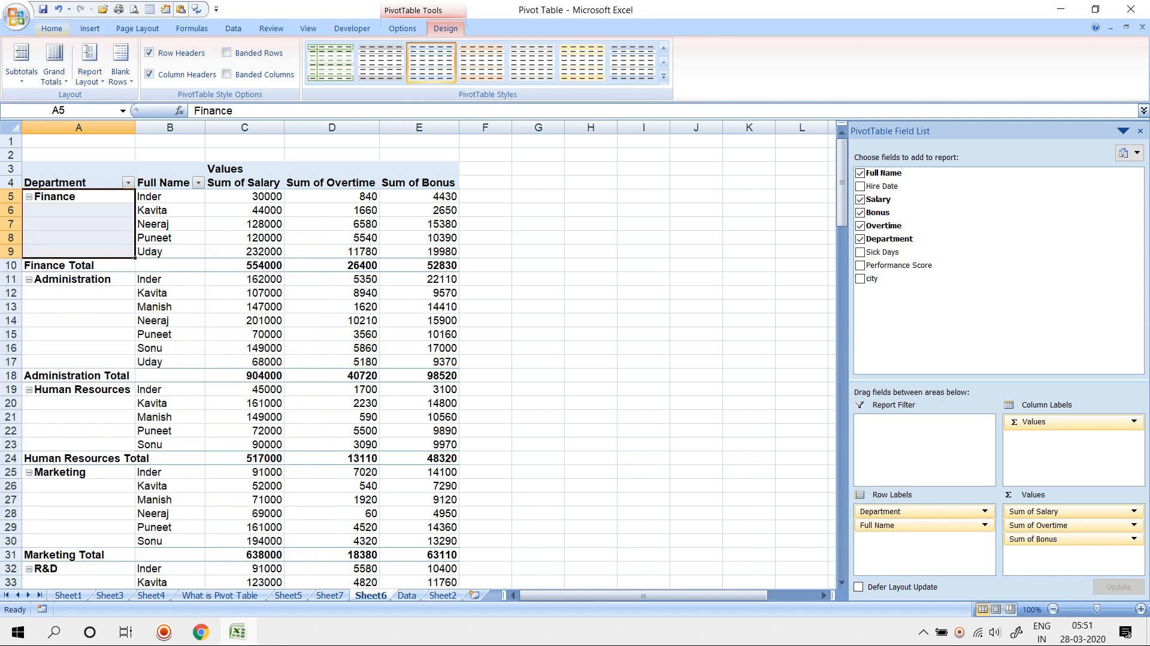
# - Try to merge and center the selected Finance cells A5:A9 with the ordinary cell formatting command
pyautogui.click(51, 28)
pyautogui.click(371, 74)
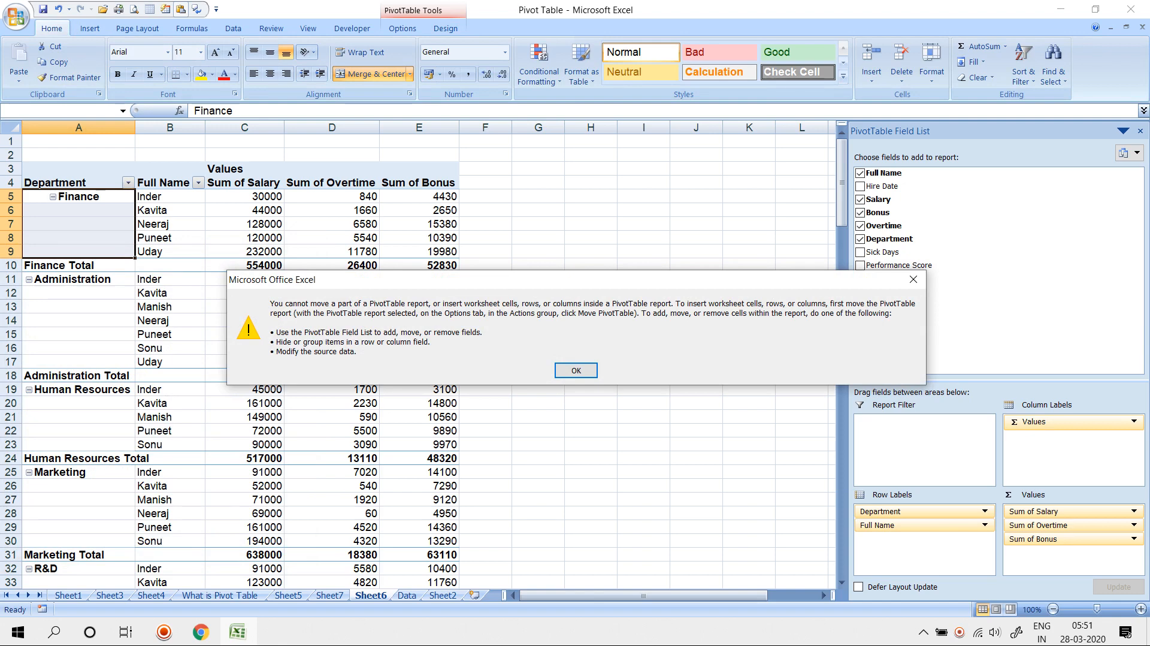
pyautogui.press('Return')
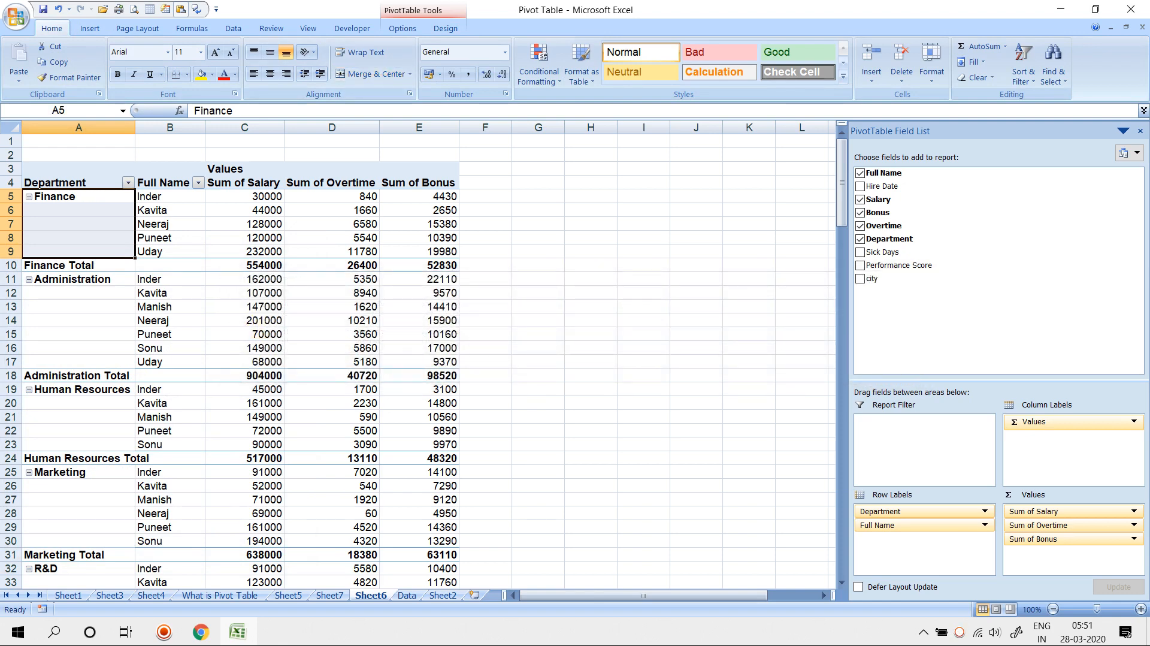
# - Turn on merging and centering of cells with labels for the whole PivotTable and review the department groups
pyautogui.rightClick(64, 216)
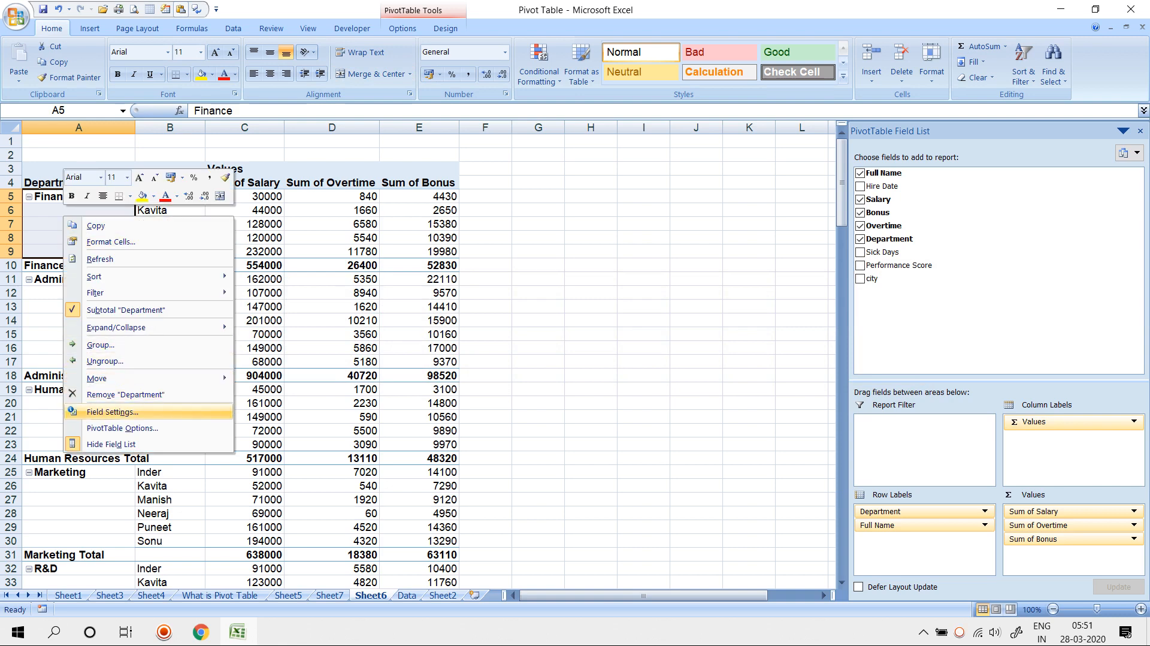
pyautogui.click(122, 428)
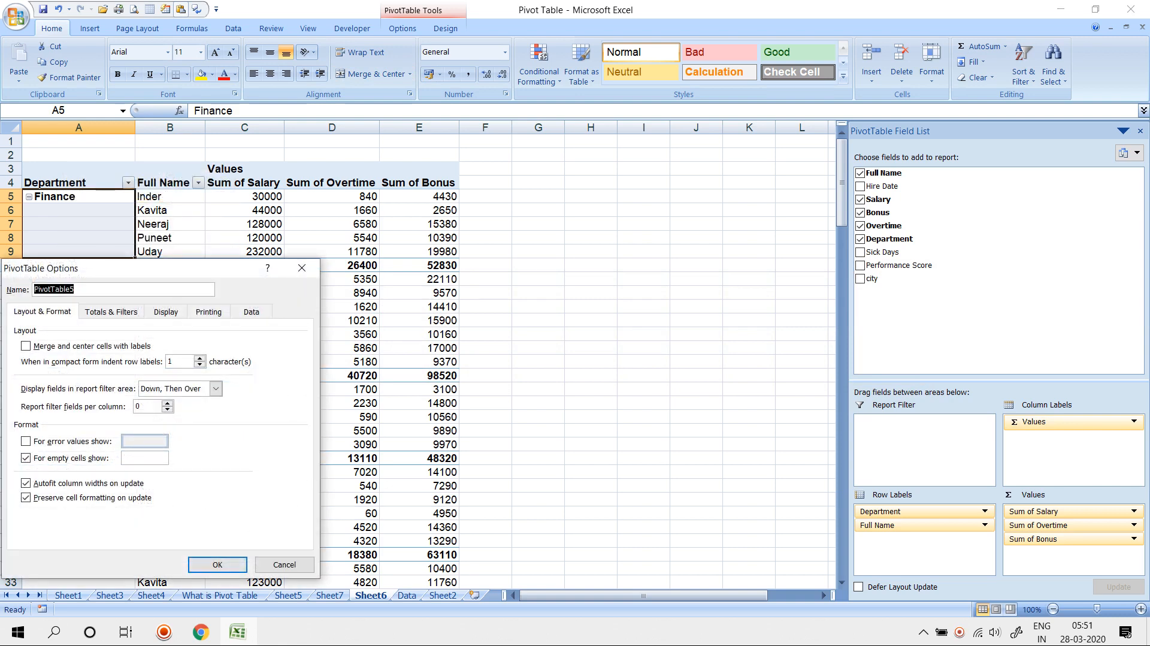
pyautogui.click(25, 346)
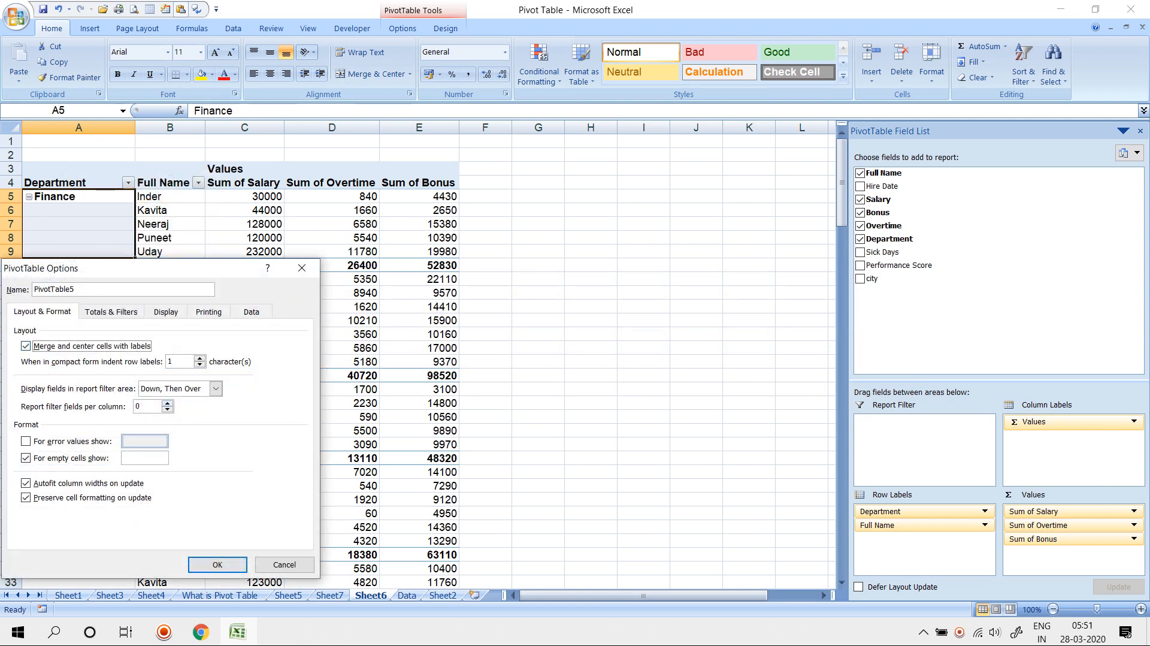
pyautogui.click(217, 564)
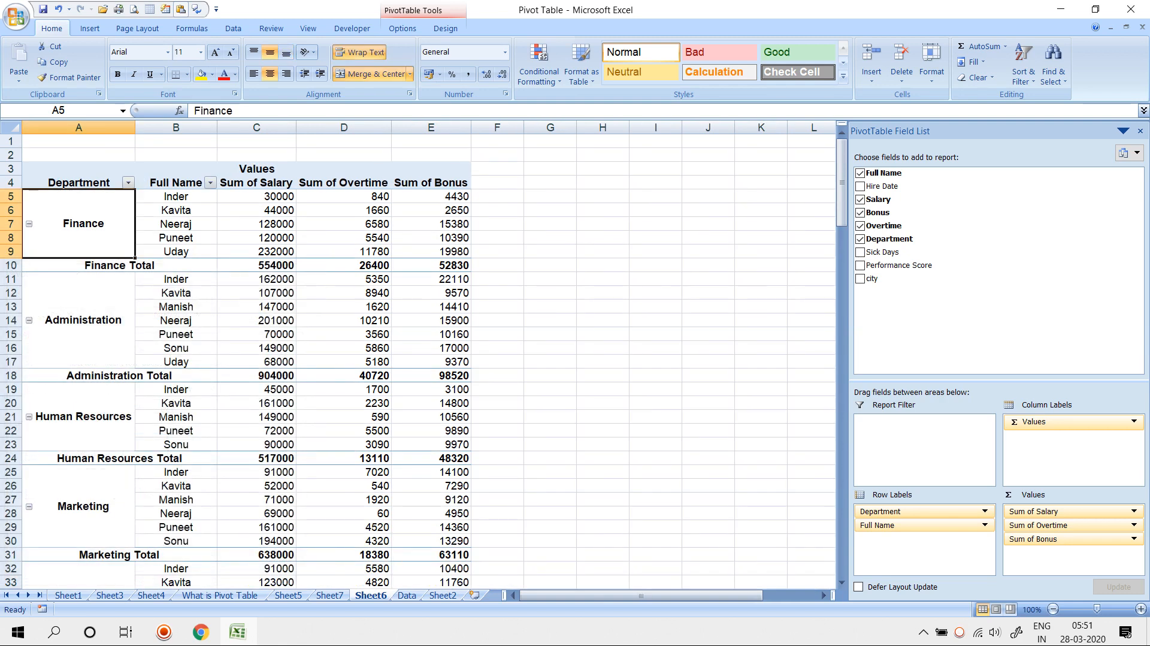
pyautogui.scroll(-1, 198, 419)
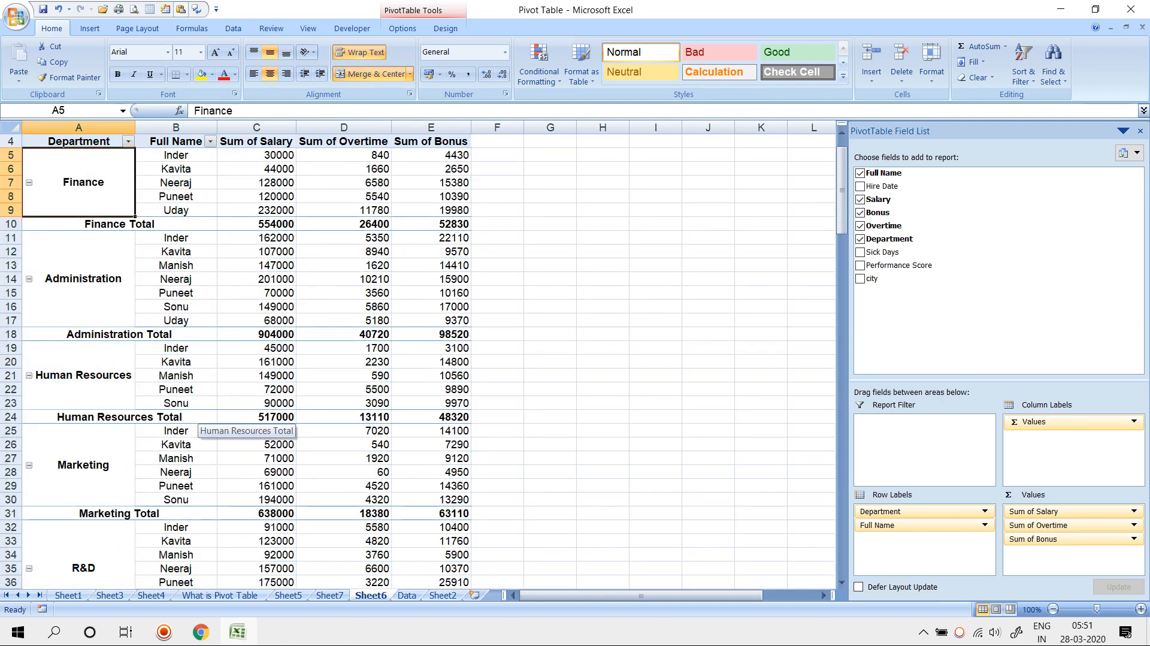
pyautogui.scroll(-4, 198, 419)
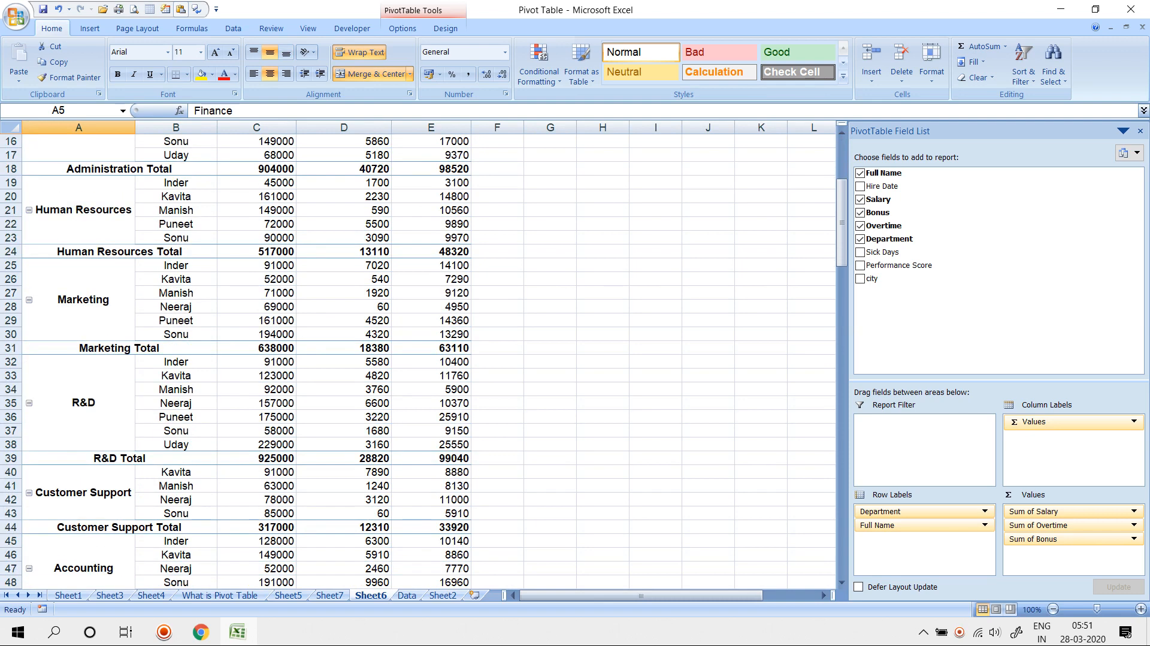
pyautogui.scroll(5, 197, 419)
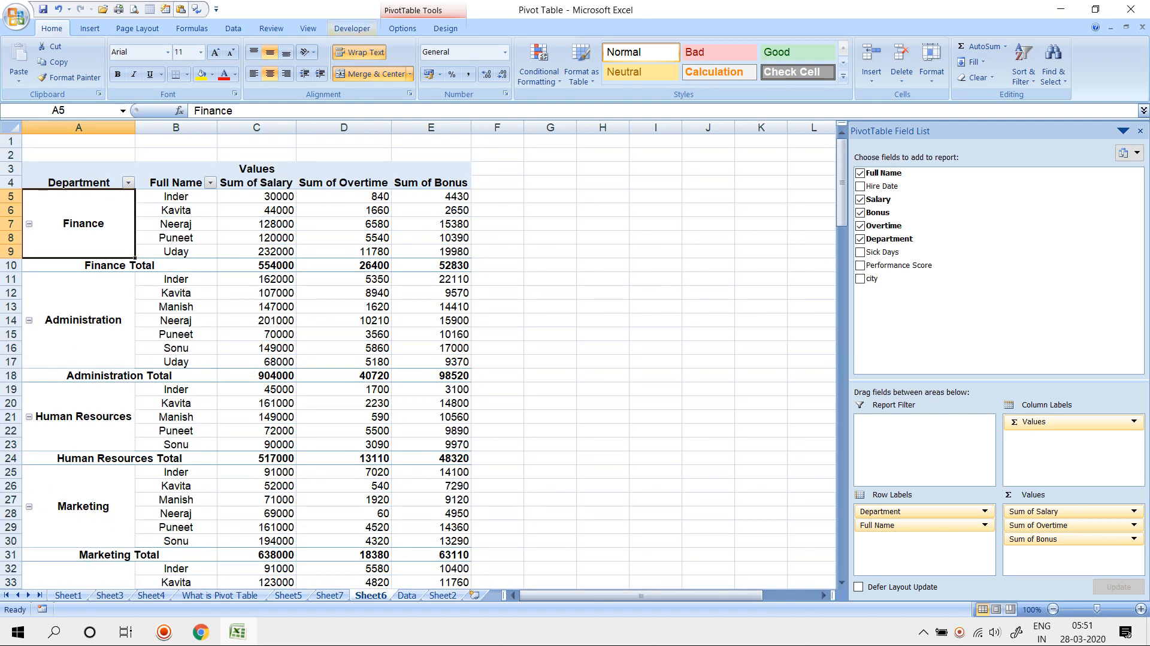
# - Show the PivotTable report in outline form
pyautogui.click(445, 28)
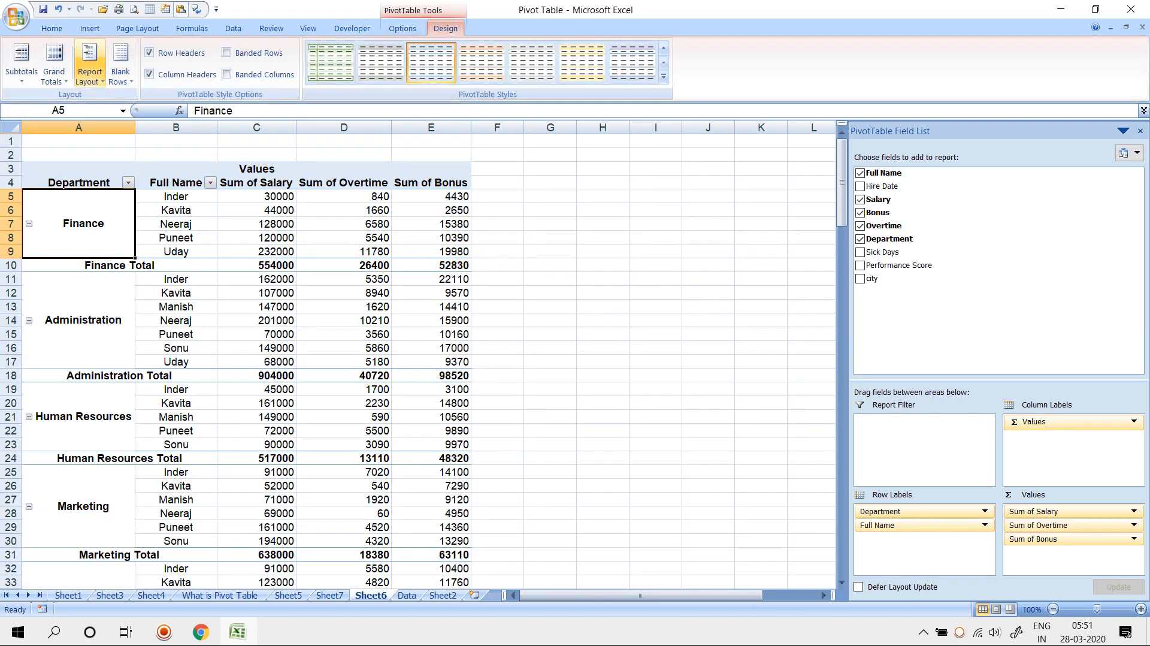
pyautogui.click(90, 63)
pyautogui.click(147, 137)
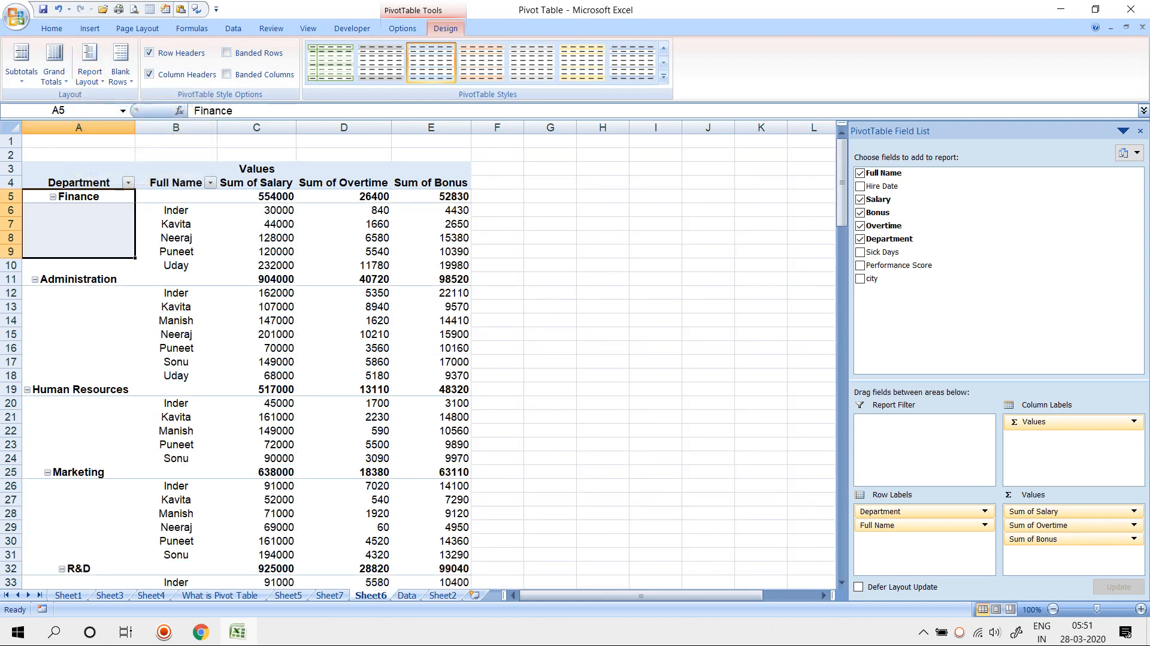
pyautogui.click(431, 293)
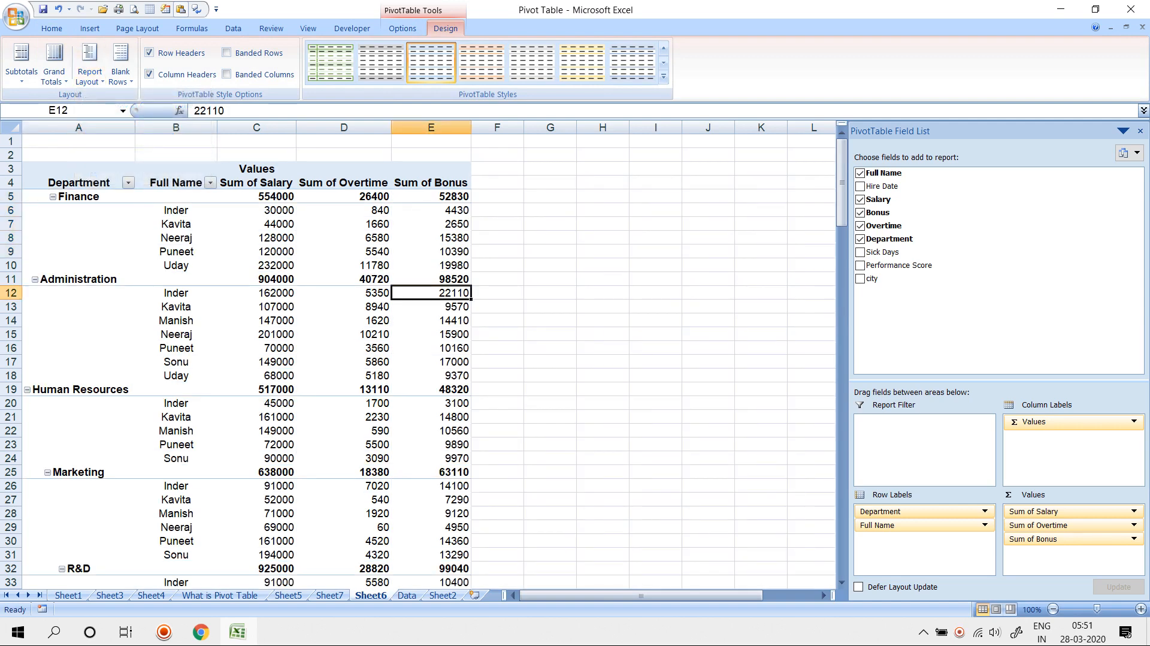
# - Insert a blank line after each item in the PivotTable, check the gap below the Finance group, and remove the blank lines again
pyautogui.click(90, 197)
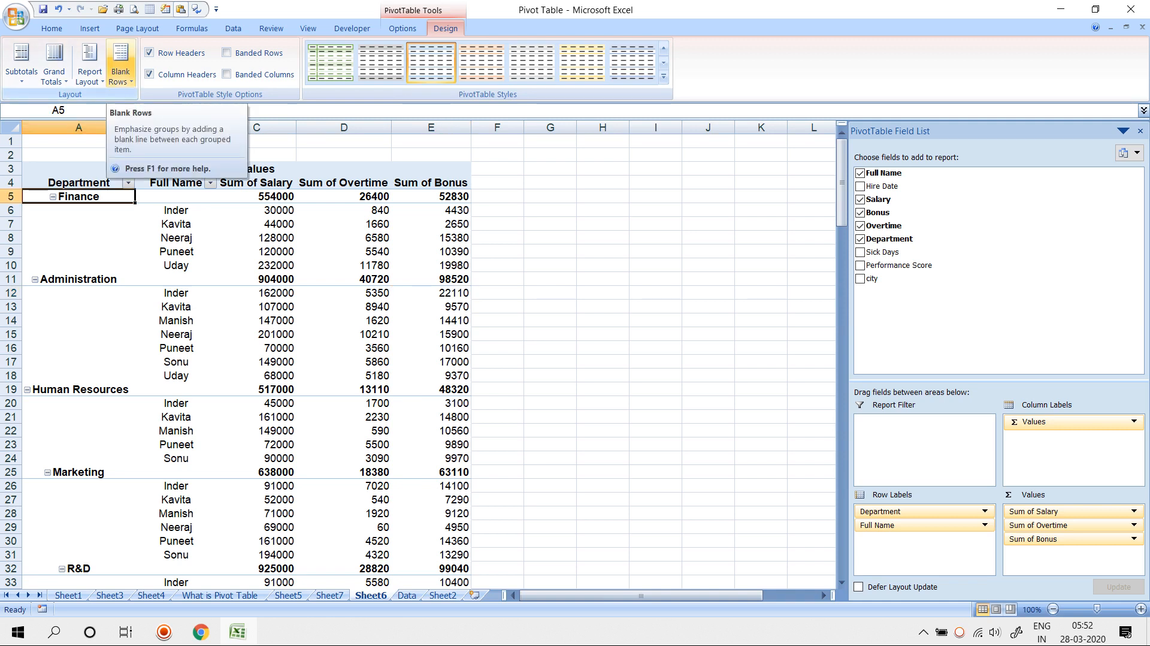
pyautogui.click(120, 63)
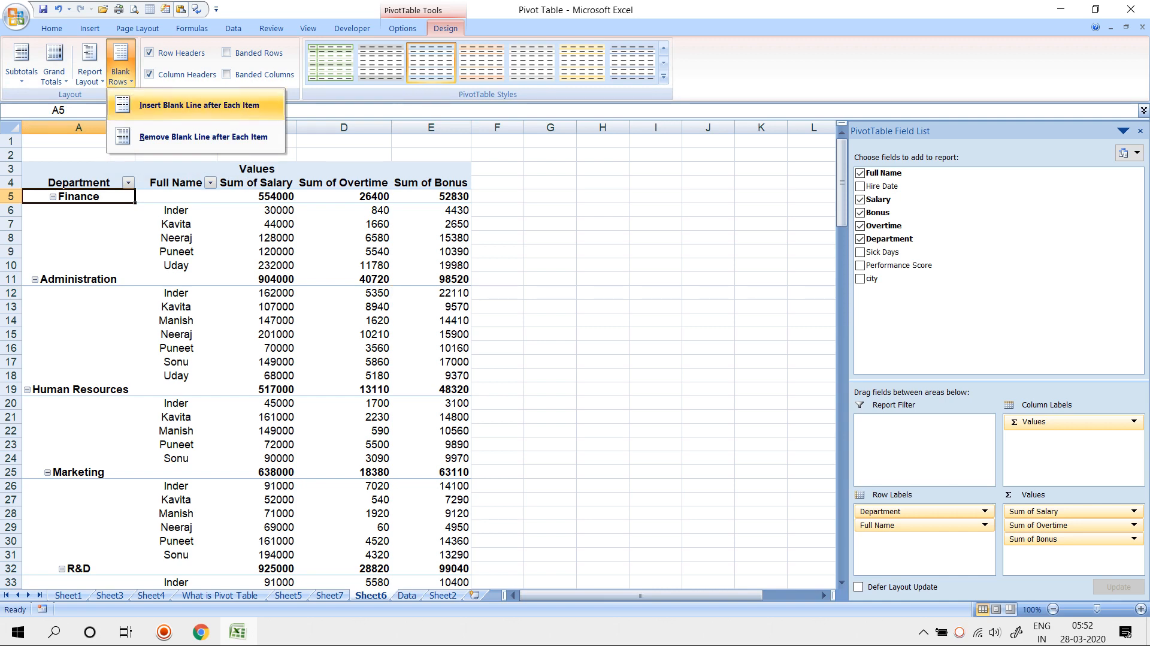
pyautogui.click(199, 105)
pyautogui.click(176, 279)
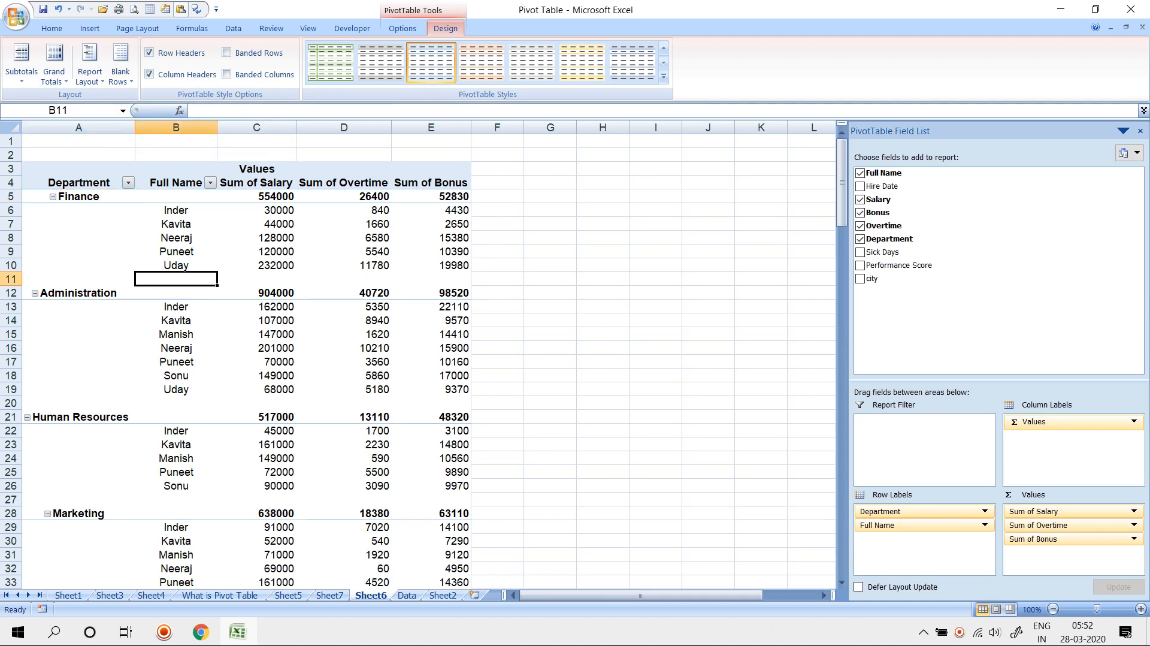
pyautogui.click(120, 71)
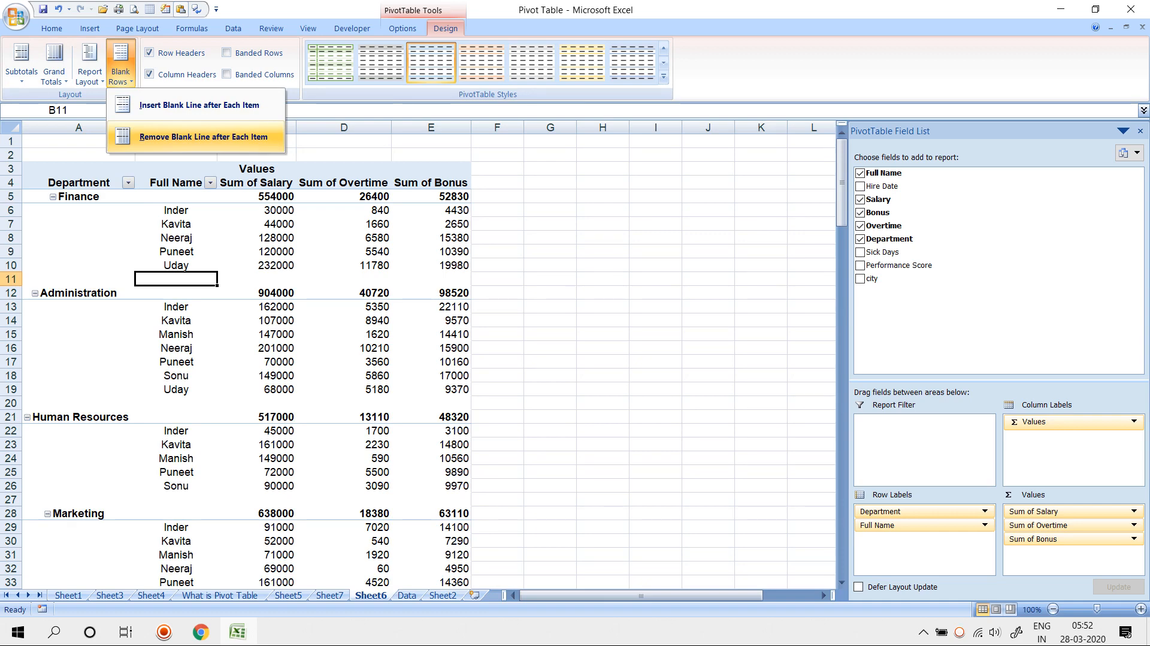
pyautogui.click(203, 138)
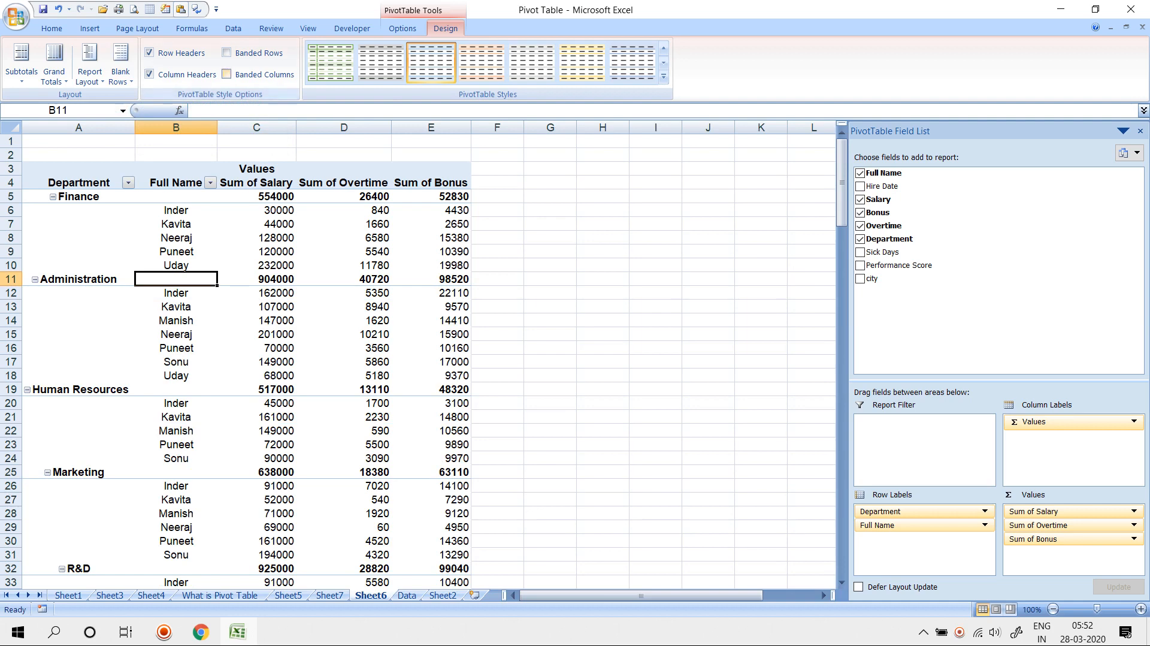
# - Try banded rows and banded columns on the PivotTable and turn both off again
pyautogui.click(226, 53)
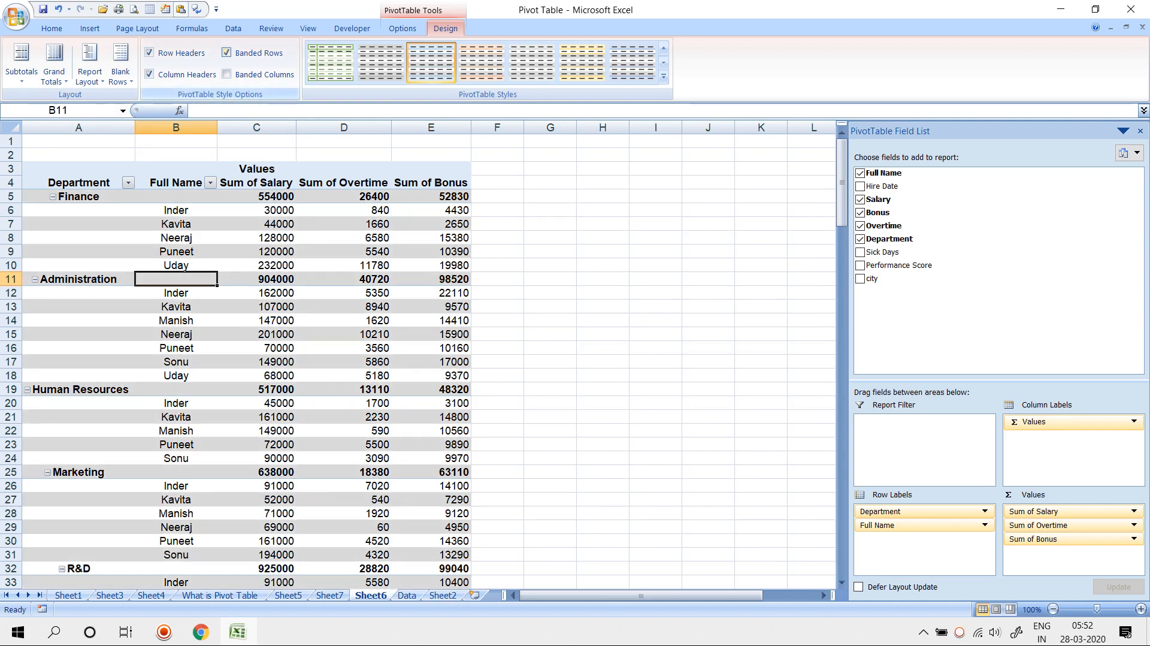
pyautogui.click(226, 74)
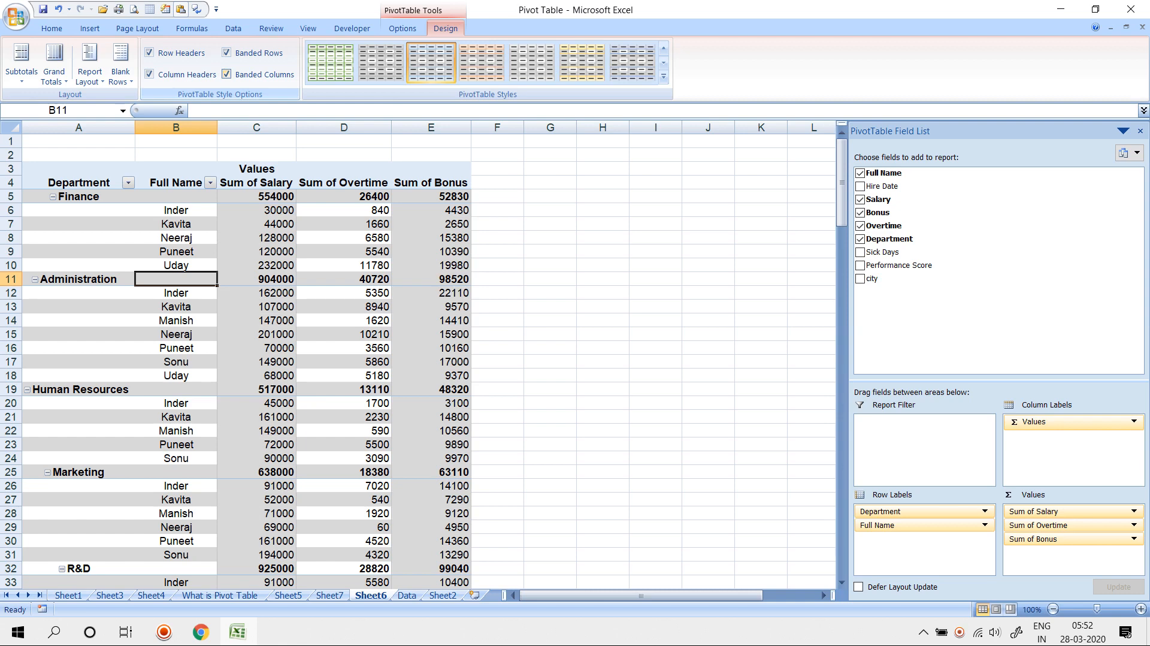
pyautogui.click(226, 74)
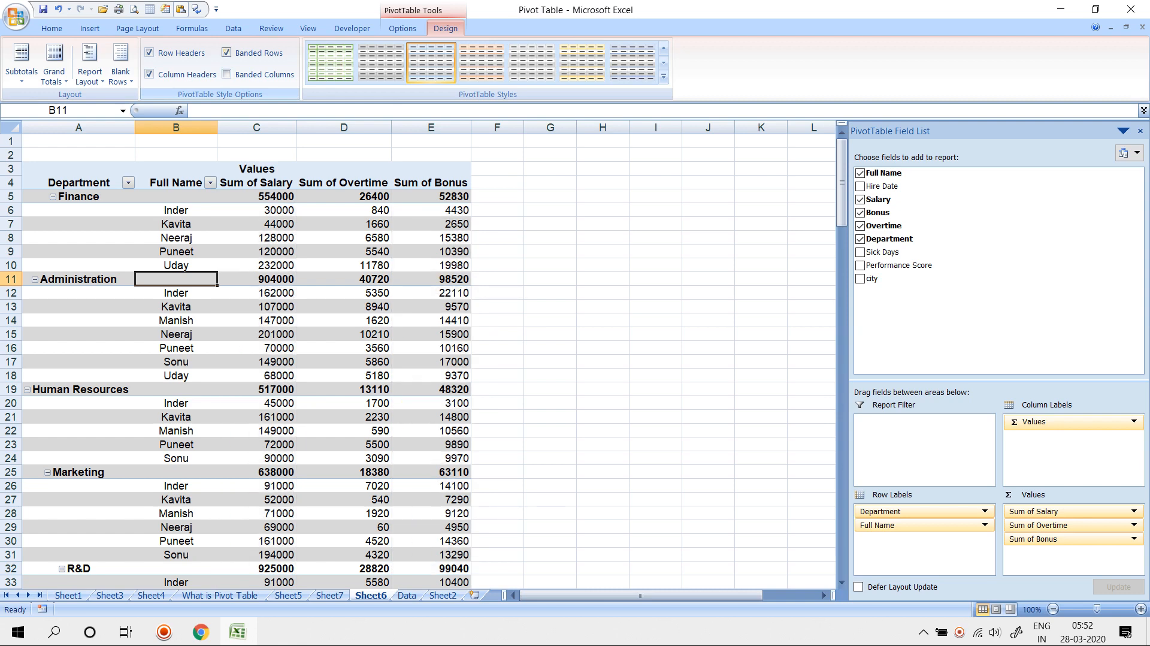
pyautogui.click(227, 53)
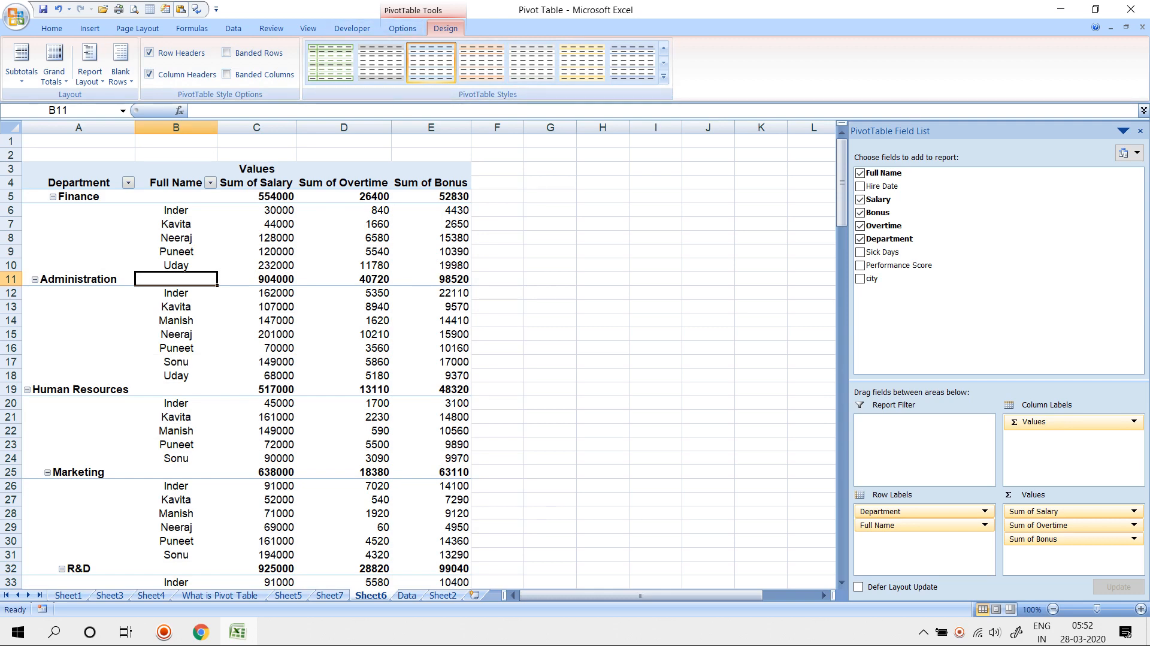
# - Apply the medium blue PivotTable style with dark blue headers and light blue department rows, and review the report down to the Grand Total
pyautogui.click(663, 76)
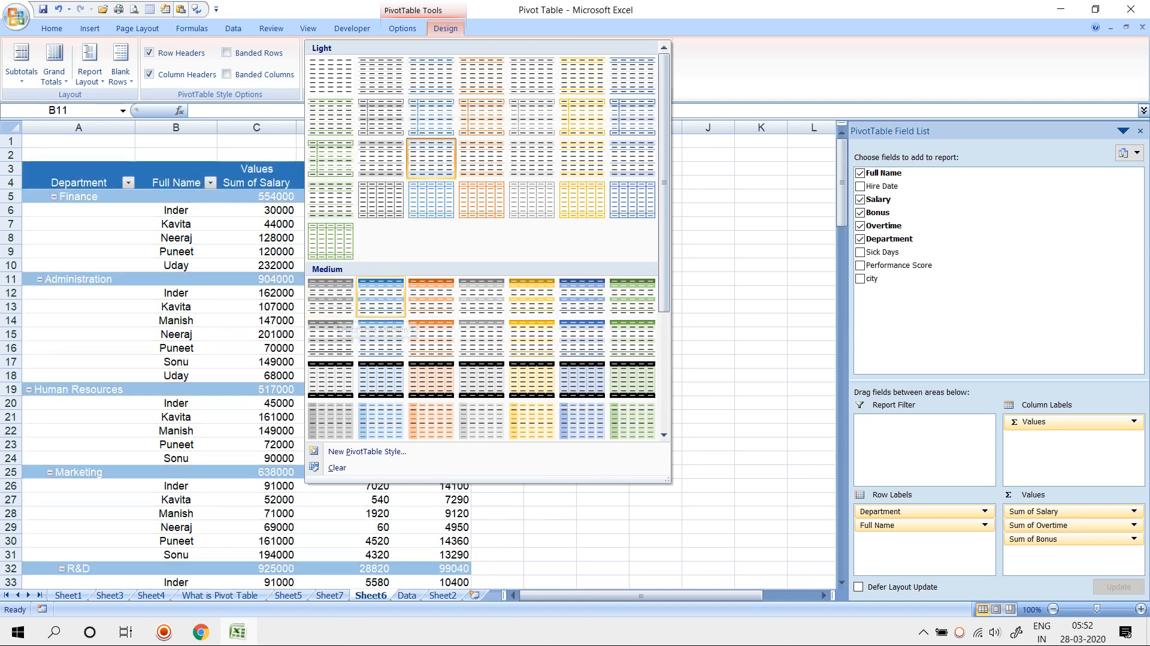
pyautogui.click(381, 296)
pyautogui.click(655, 223)
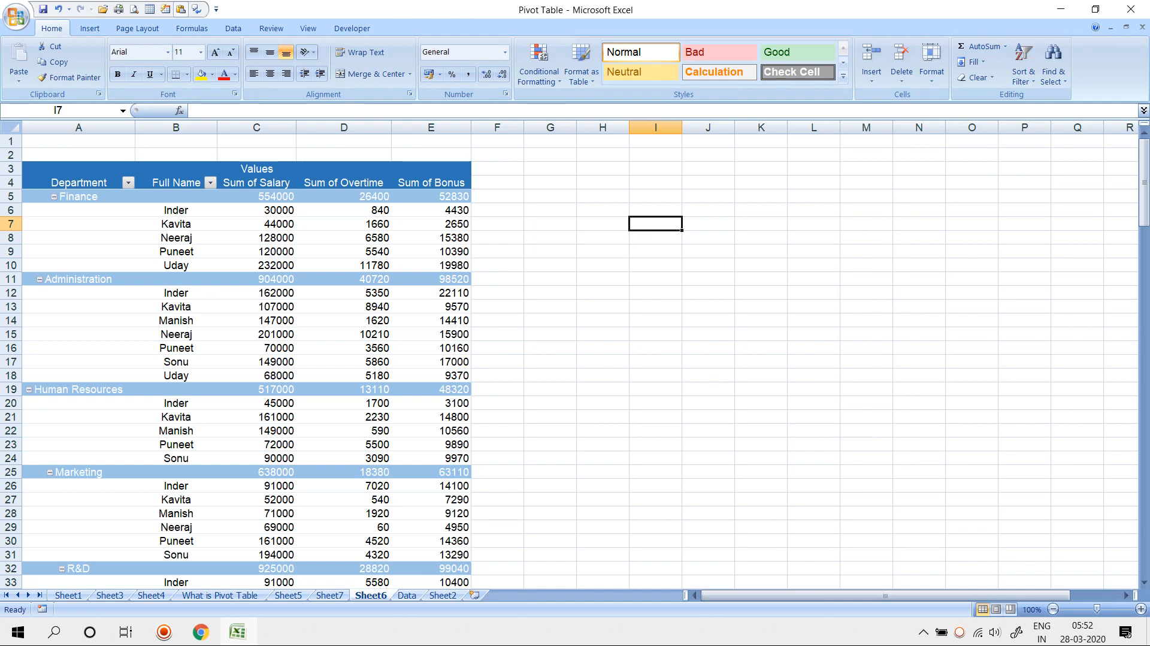
pyautogui.scroll(-16, 245, 359)
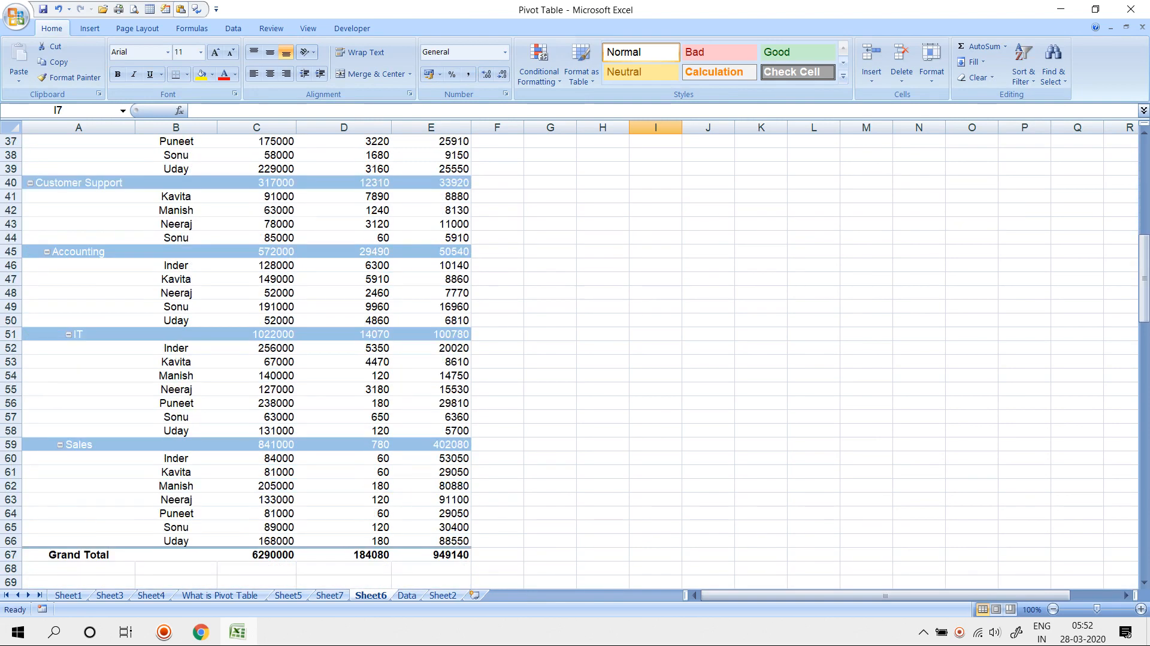
pyautogui.scroll(16, 246, 359)
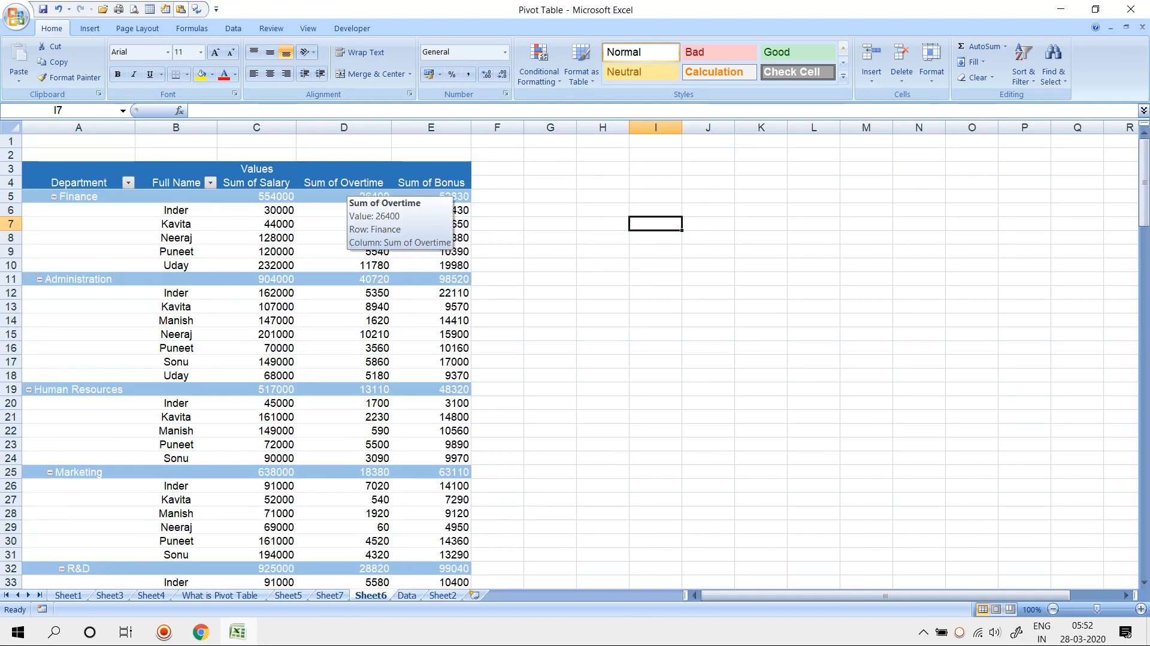
pyautogui.click(345, 195)
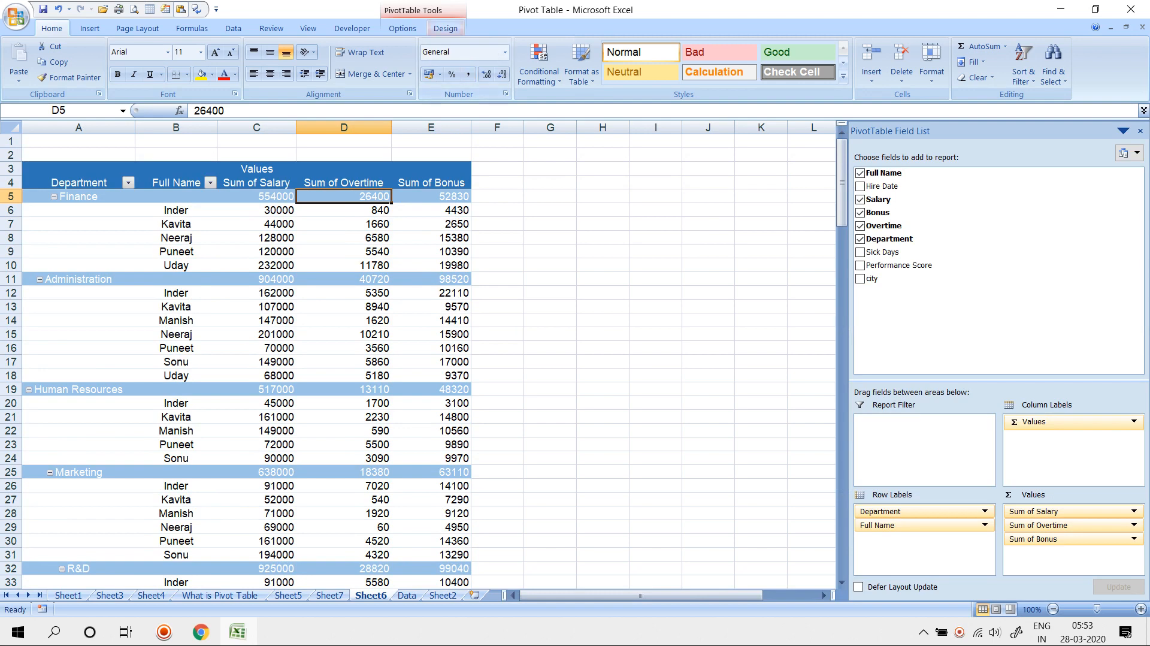
pyautogui.click(445, 28)
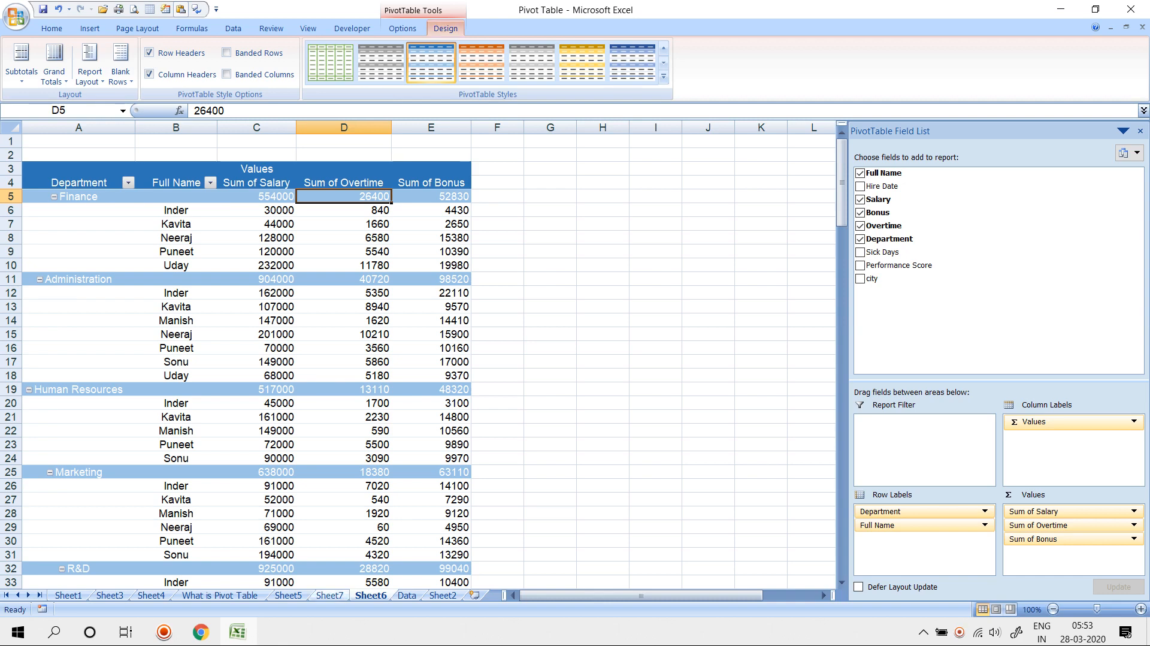
# - Copy the entire Data sheet
pyautogui.click(407, 595)
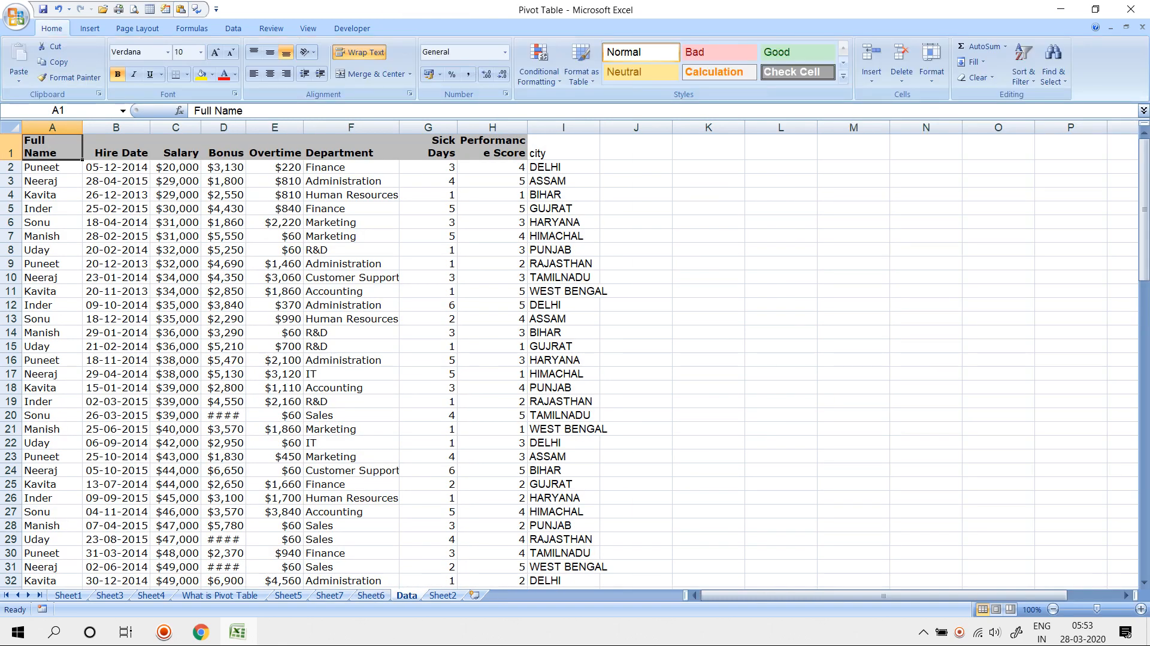
pyautogui.click(11, 128)
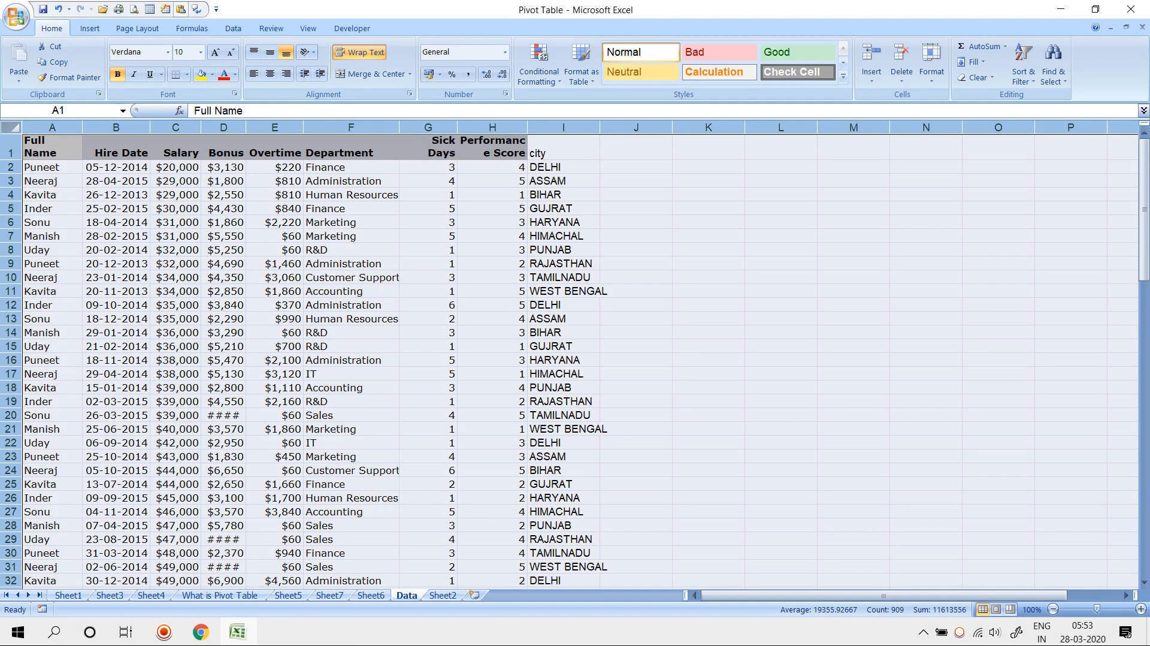
pyautogui.hotkey('ctrl', 'c')
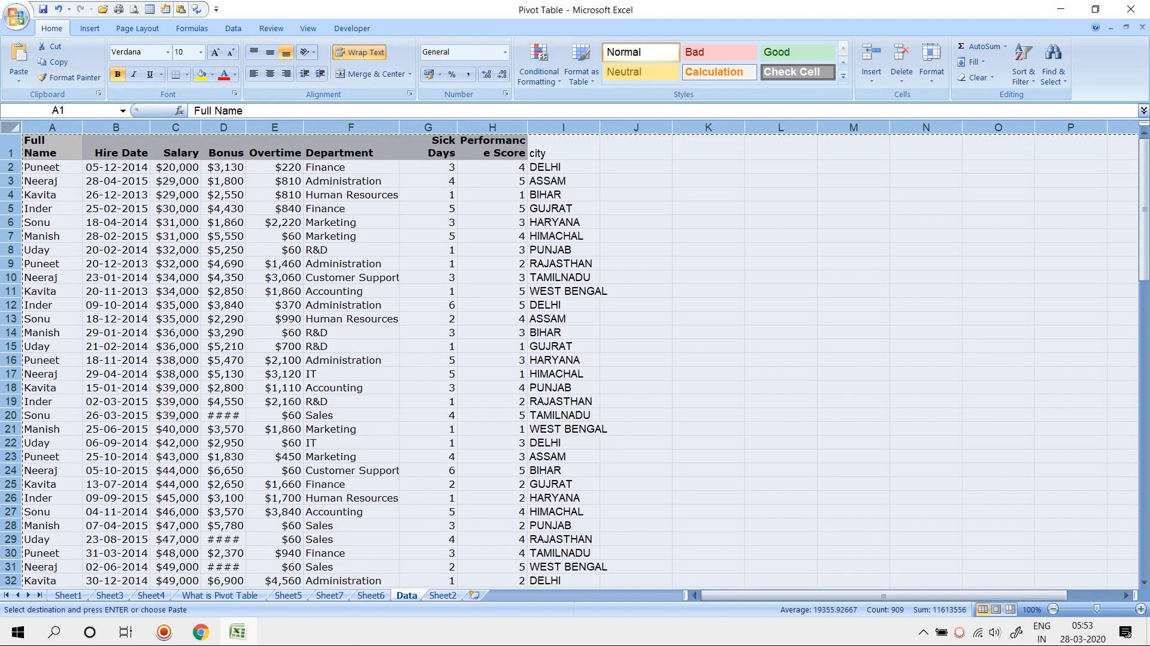
# - Launch Excel 2019 with a blank workbook and paste the copied data into Sheet1 starting at cell A1
pyautogui.press('super')
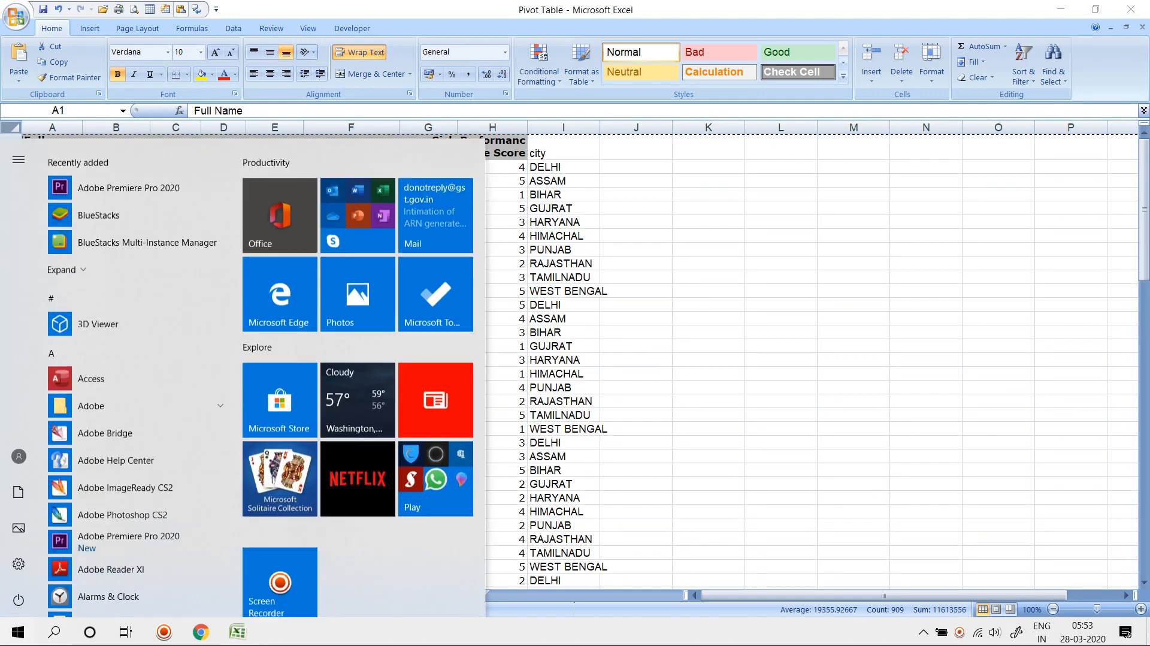
pyautogui.write('exce')
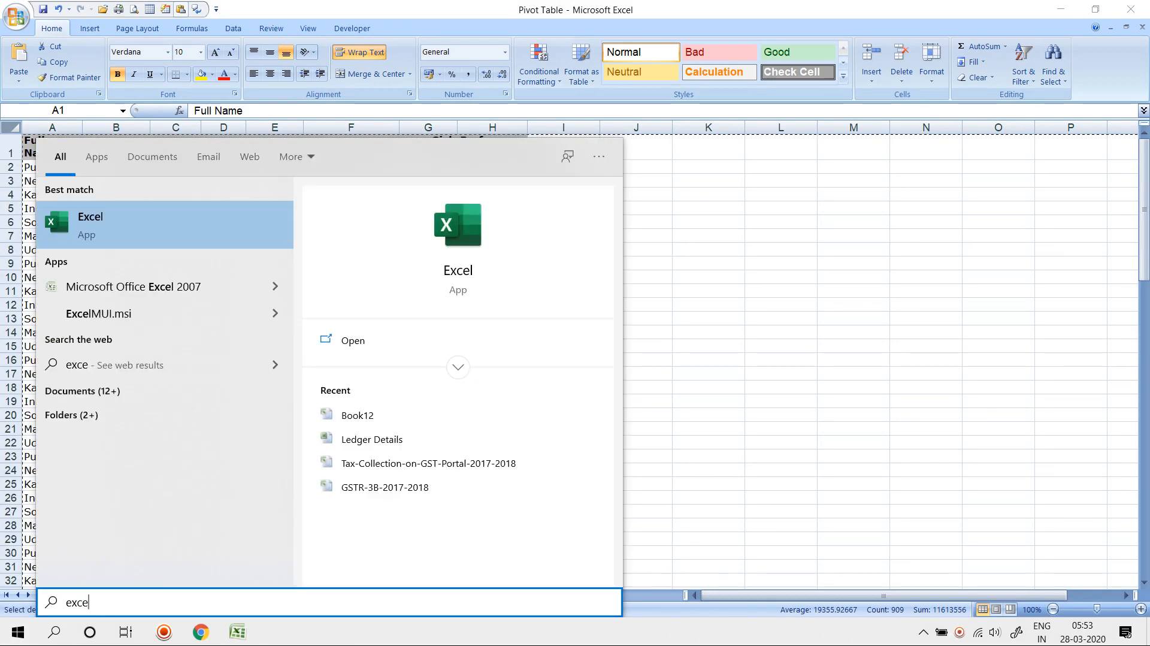
pyautogui.press('Escape')
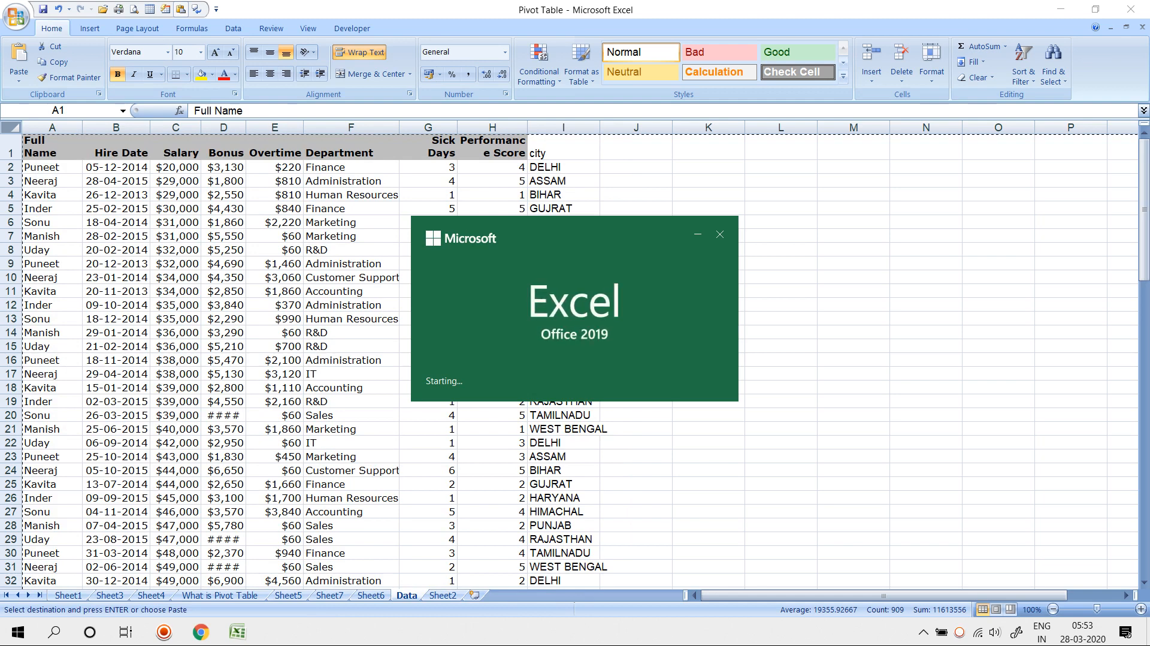
pyautogui.press('Return')
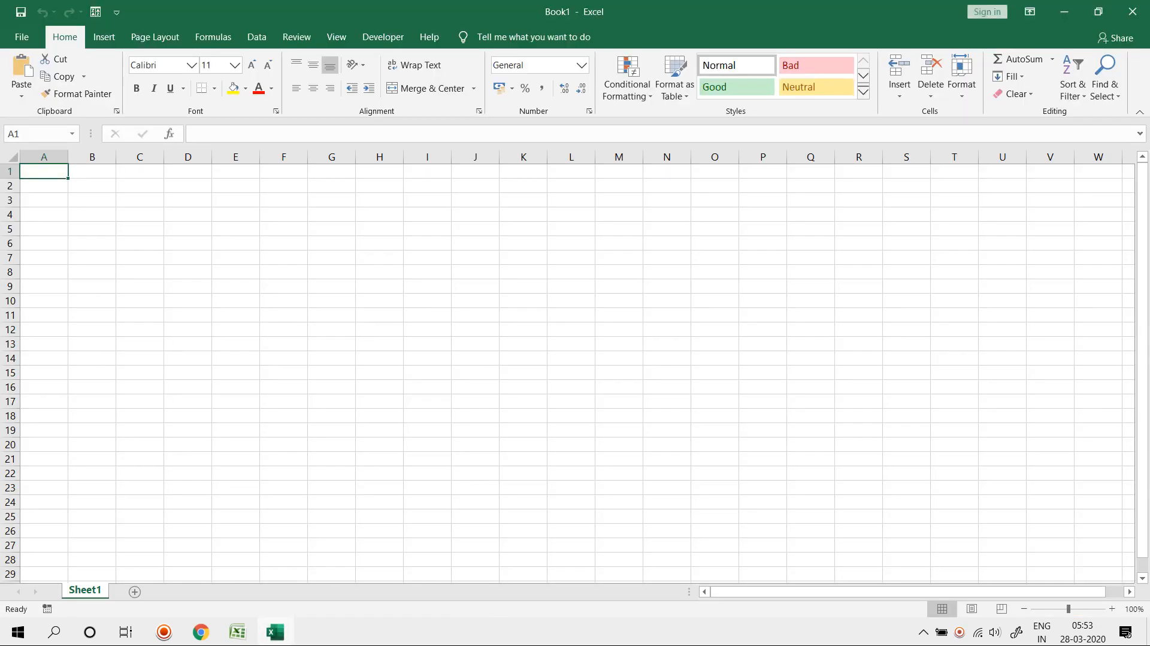
pyautogui.hotkey('ctrl', 'v')
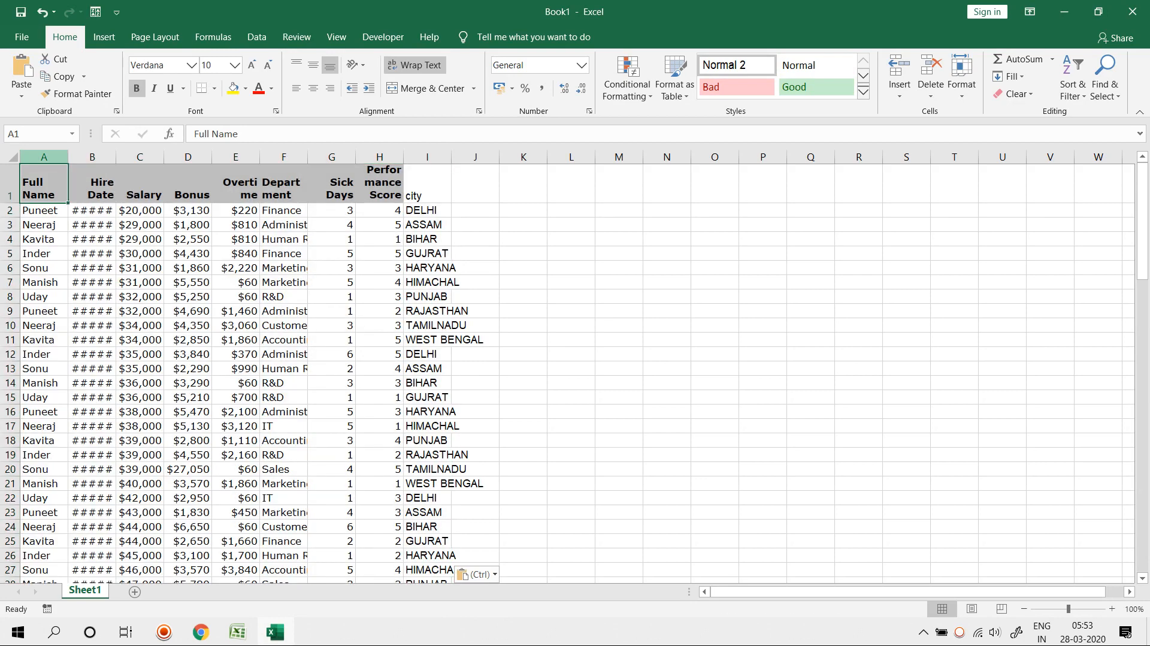
# - Begin inserting a PivotTable based on the data pasted in Sheet1 of the new workbook
pyautogui.click(104, 37)
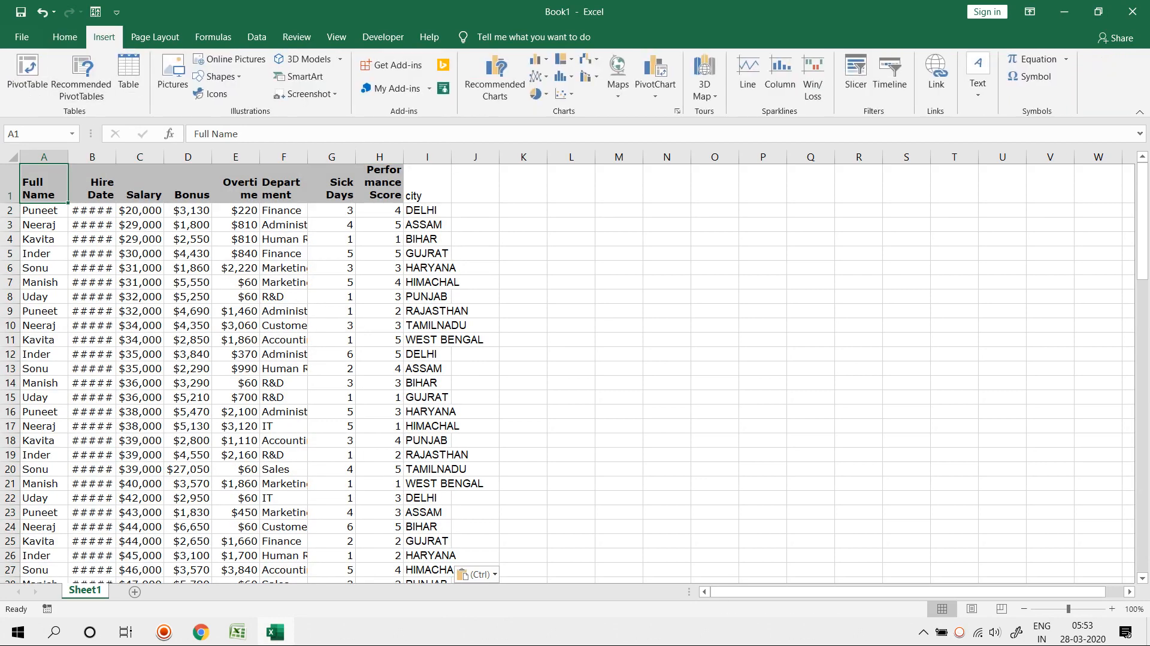
# - Preview the recommended PivotTables for the employee data, including overtime by department, performance score and salary summaries, without inserting any
pyautogui.click(27, 74)
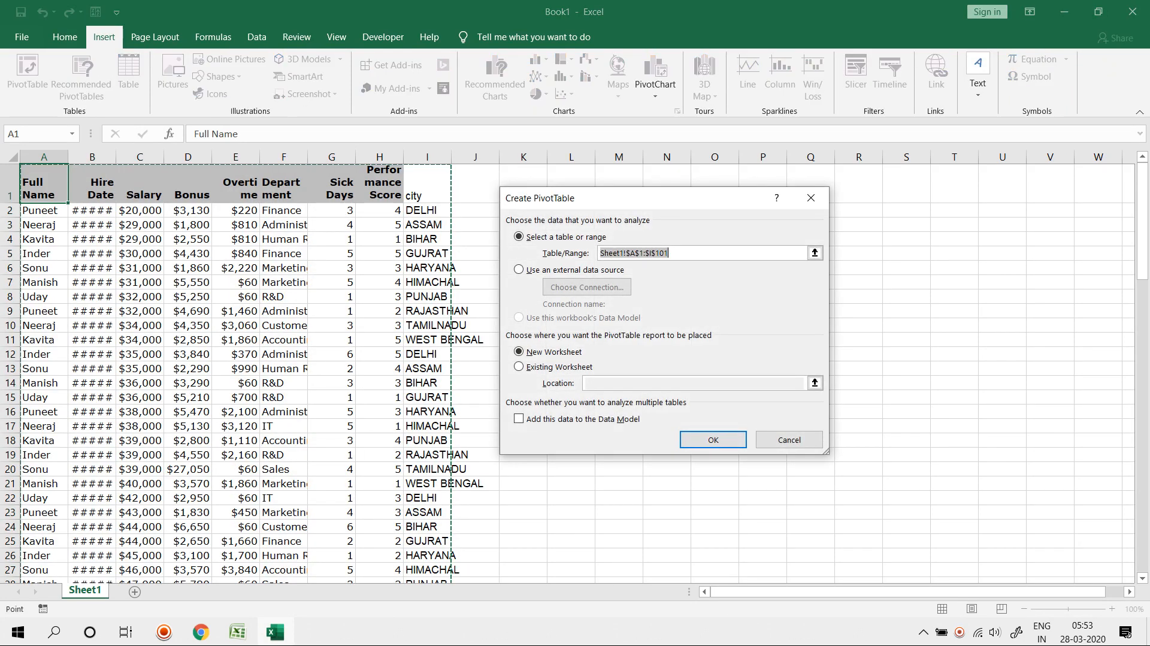
pyautogui.press('Escape')
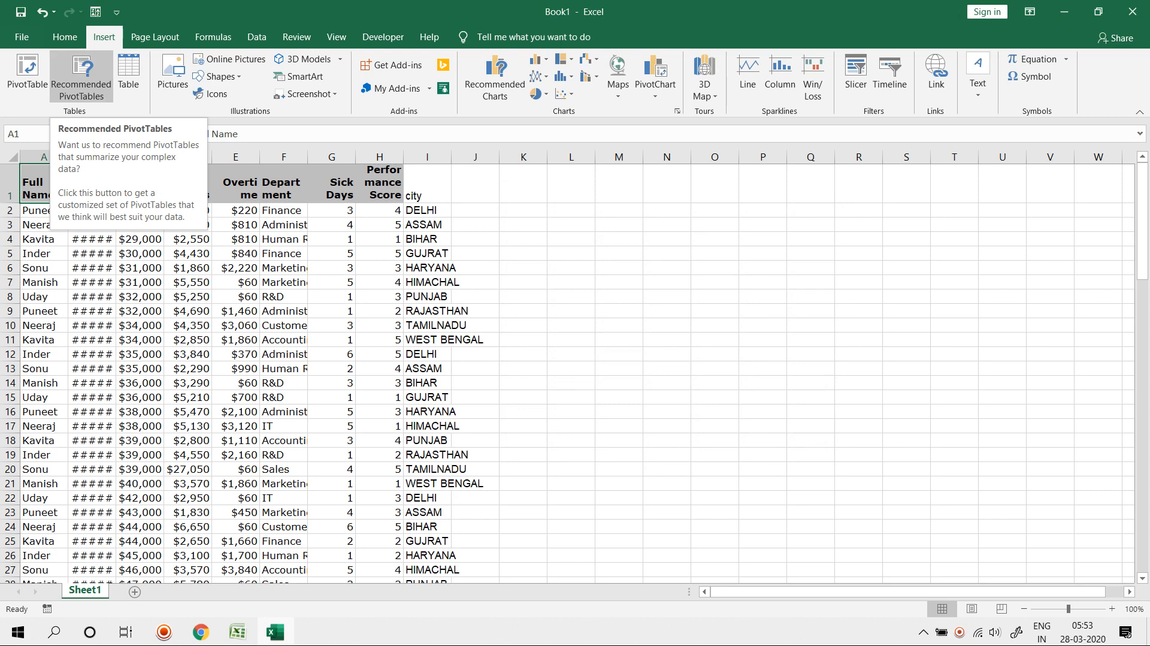
pyautogui.click(81, 78)
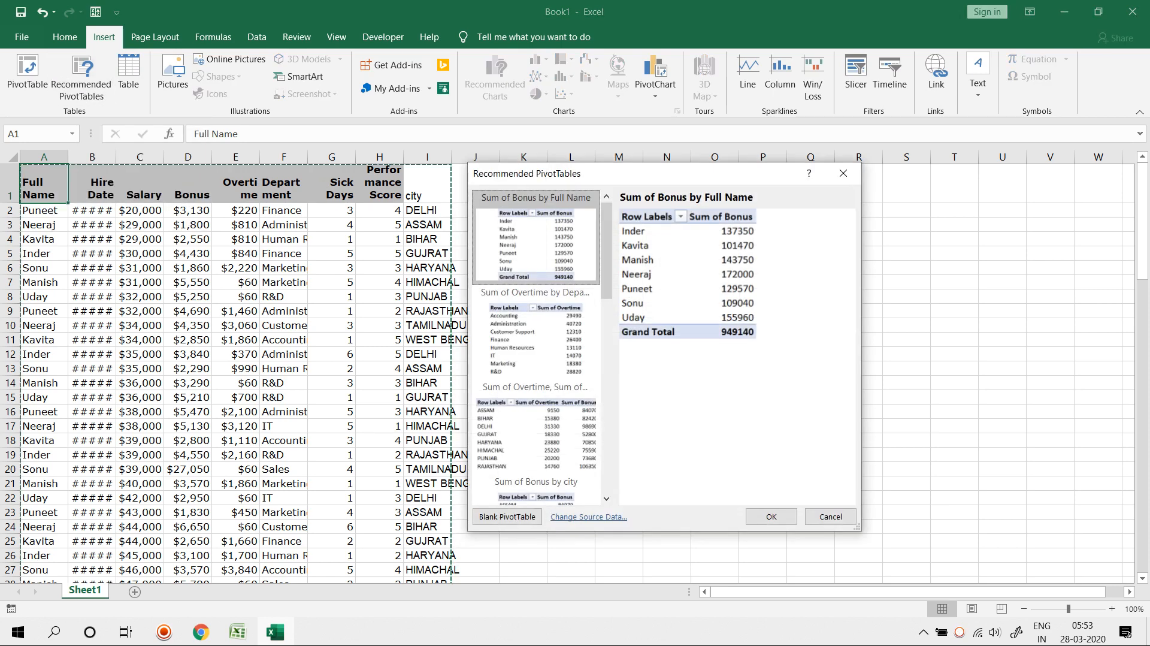
pyautogui.moveTo(573, 175); pyautogui.dragTo(622, 96)
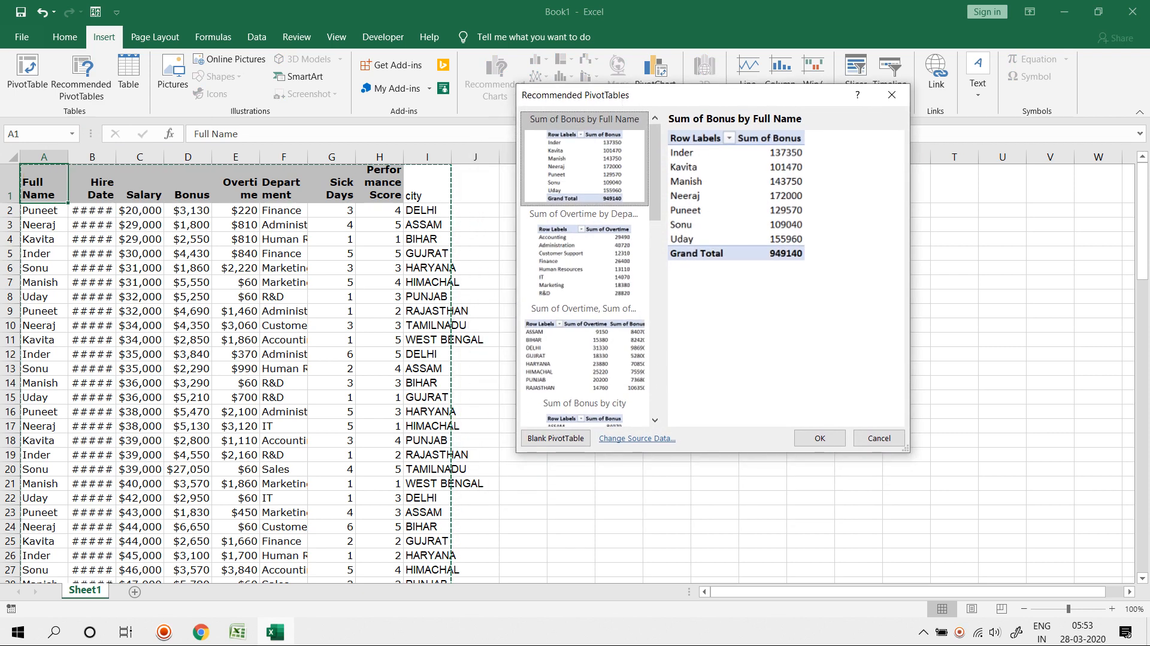
pyautogui.click(584, 258)
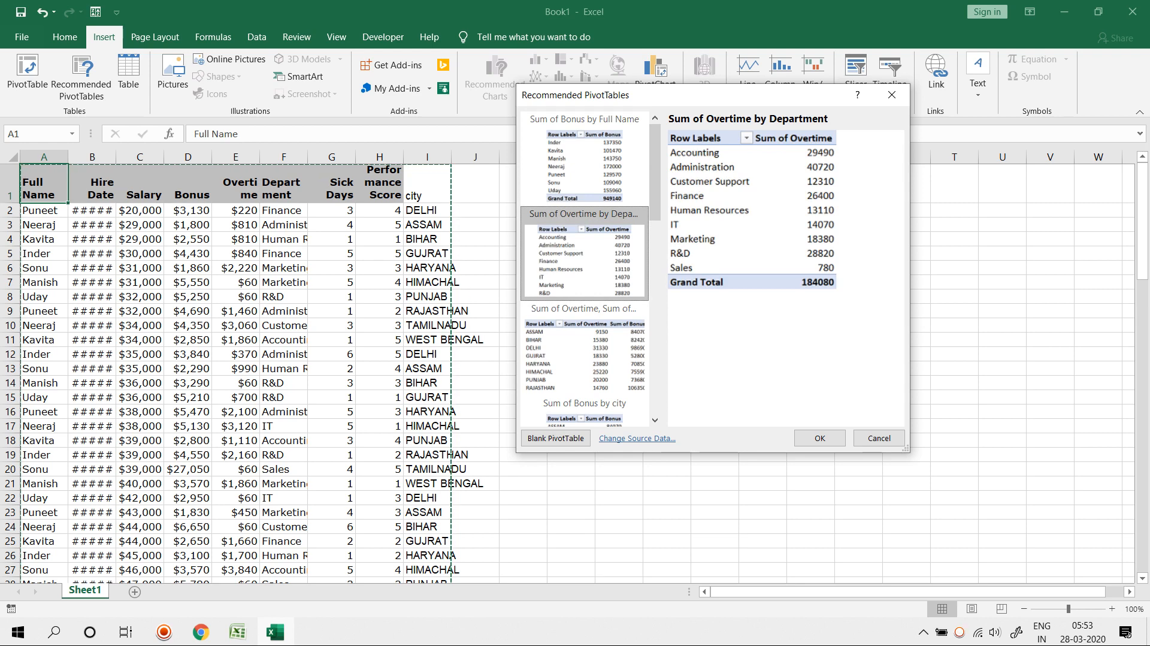
pyautogui.scroll(-5, 585, 258)
pyautogui.click(584, 258)
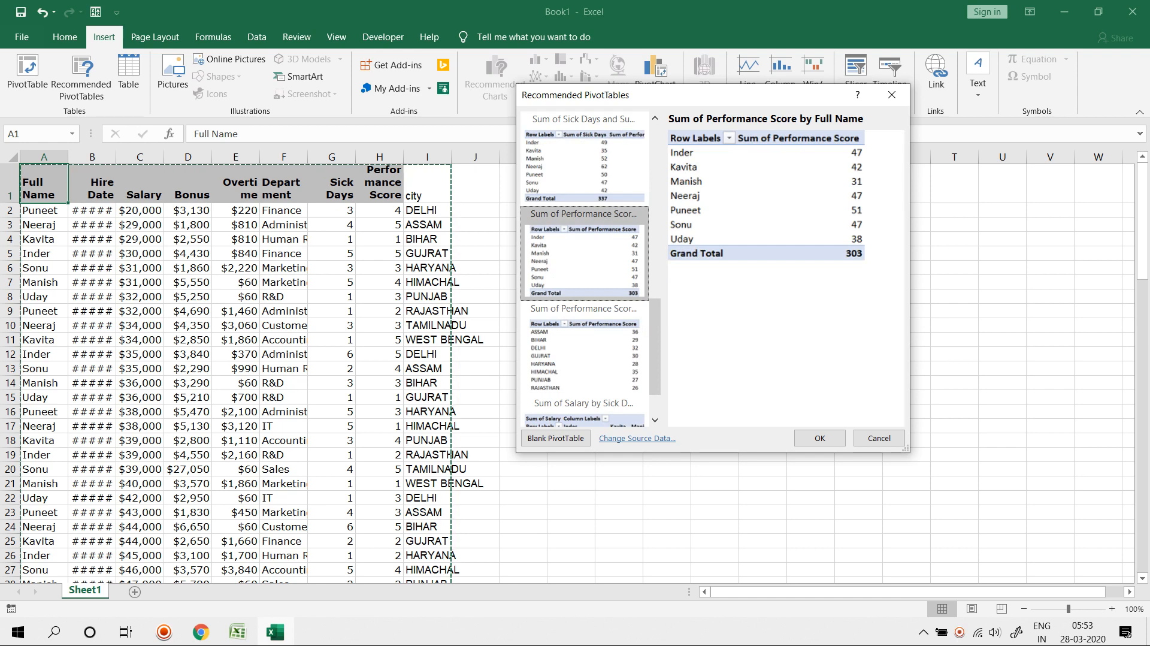
pyautogui.click(585, 349)
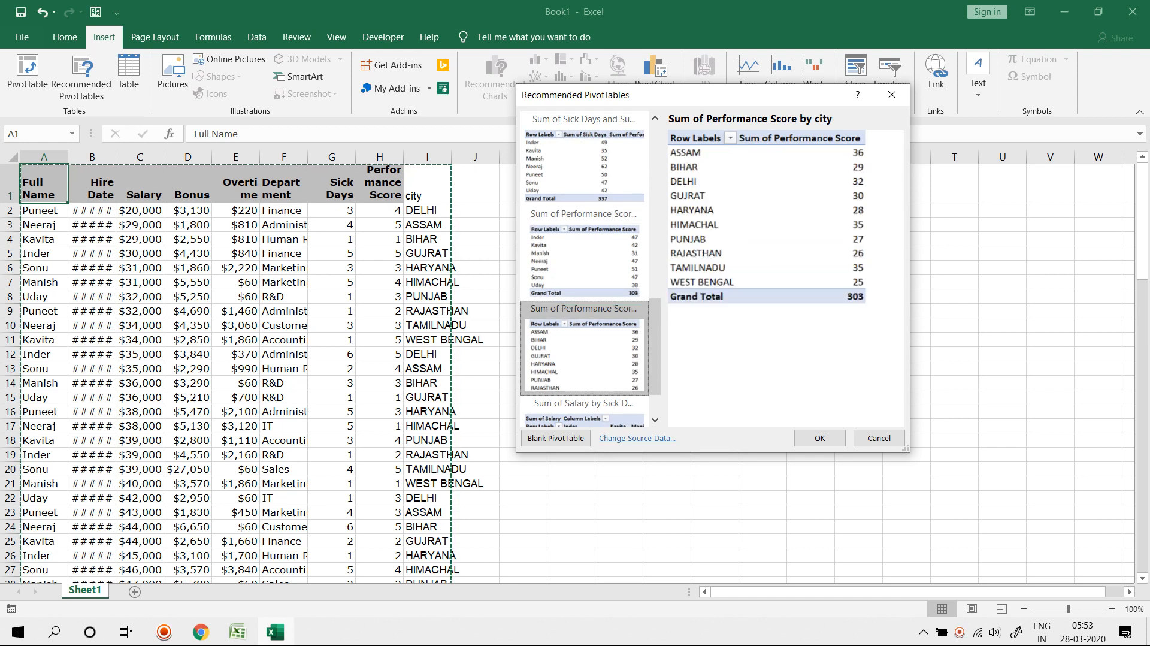
pyautogui.scroll(-1, 584, 348)
pyautogui.click(585, 359)
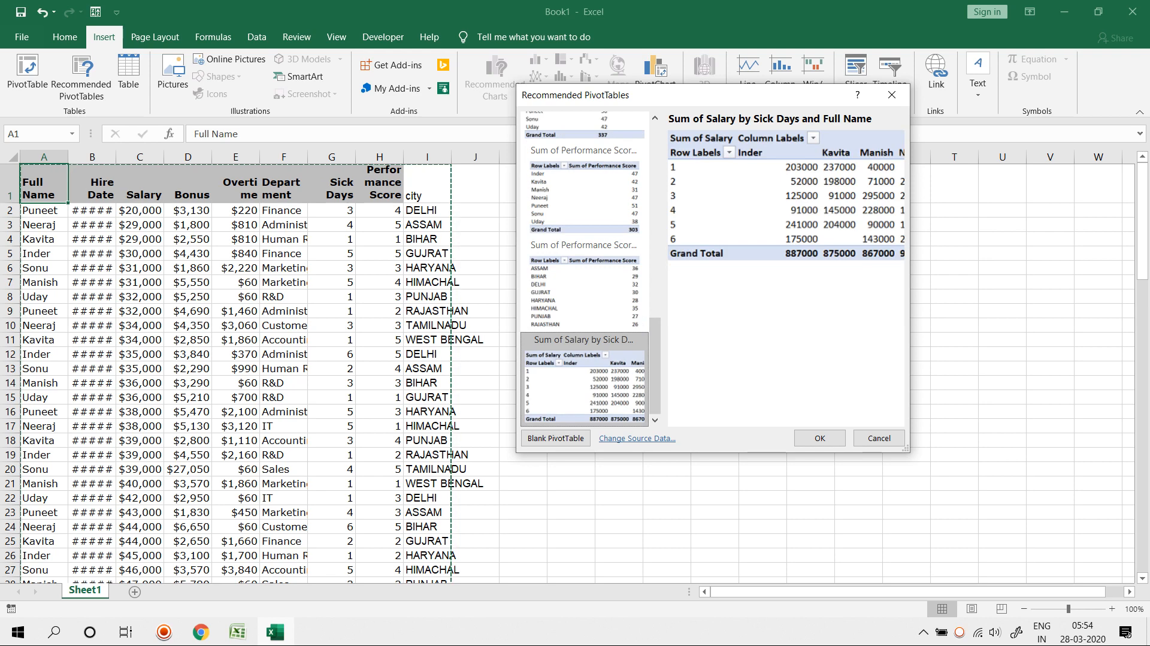
pyautogui.scroll(5, 585, 347)
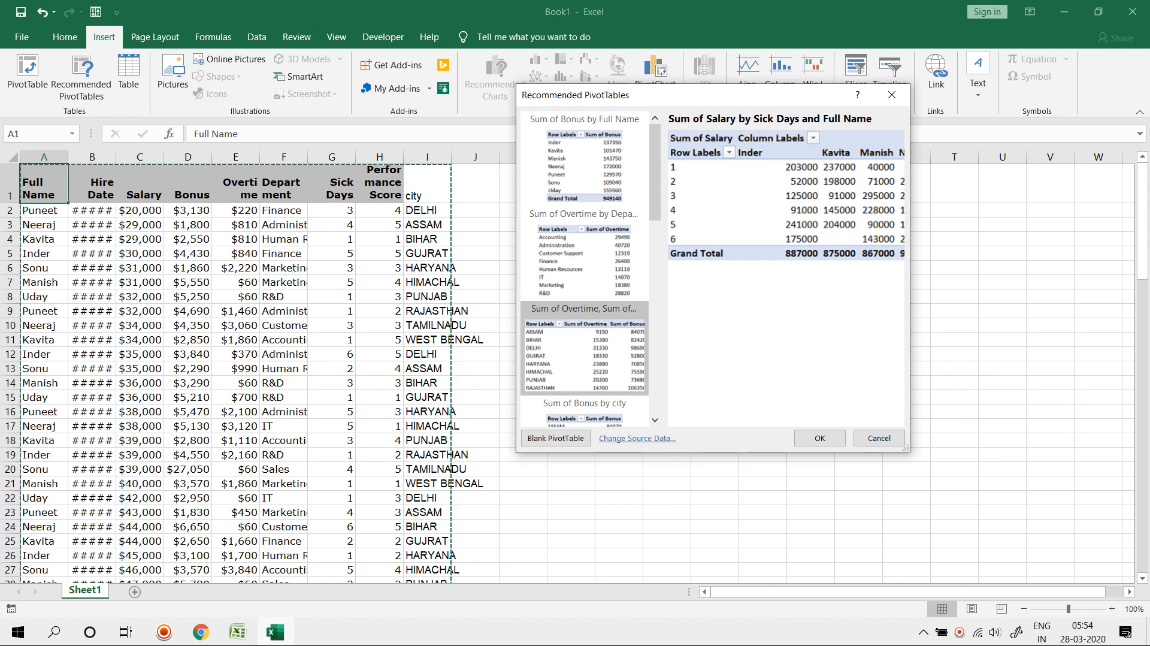
pyautogui.click(891, 95)
# - Create a PivotTable on a new worksheet from Sheet1!$A$1:$I$101 with Full Name as rows and Salary, Bonus and Overtime as summed values
pyautogui.click(28, 76)
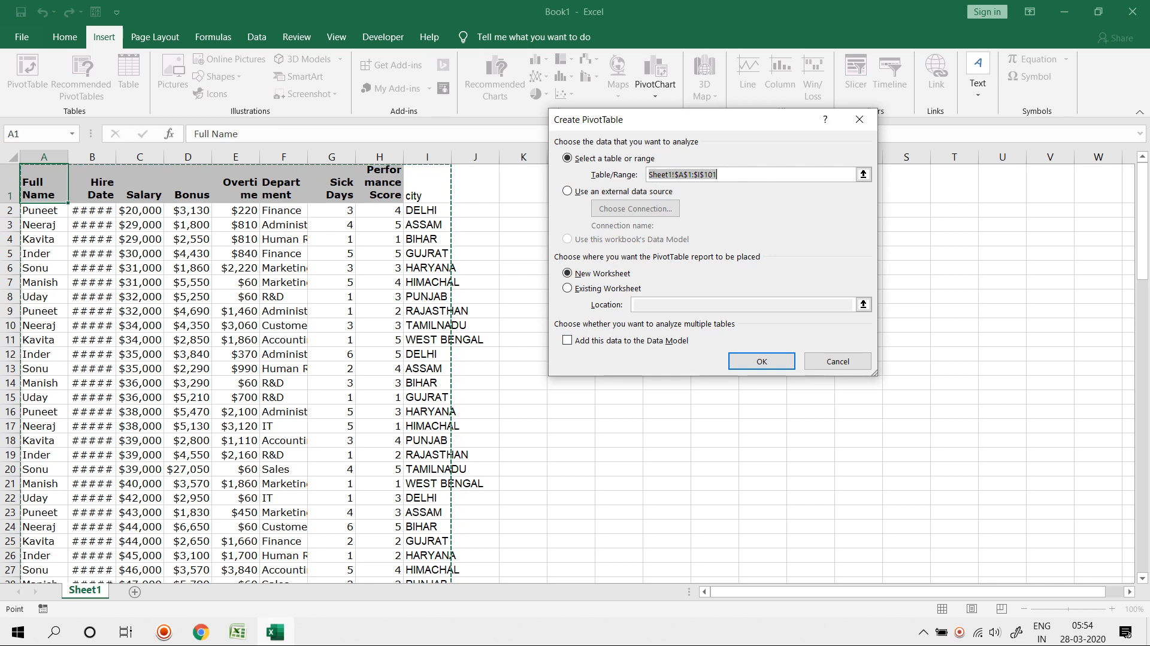
pyautogui.click(761, 361)
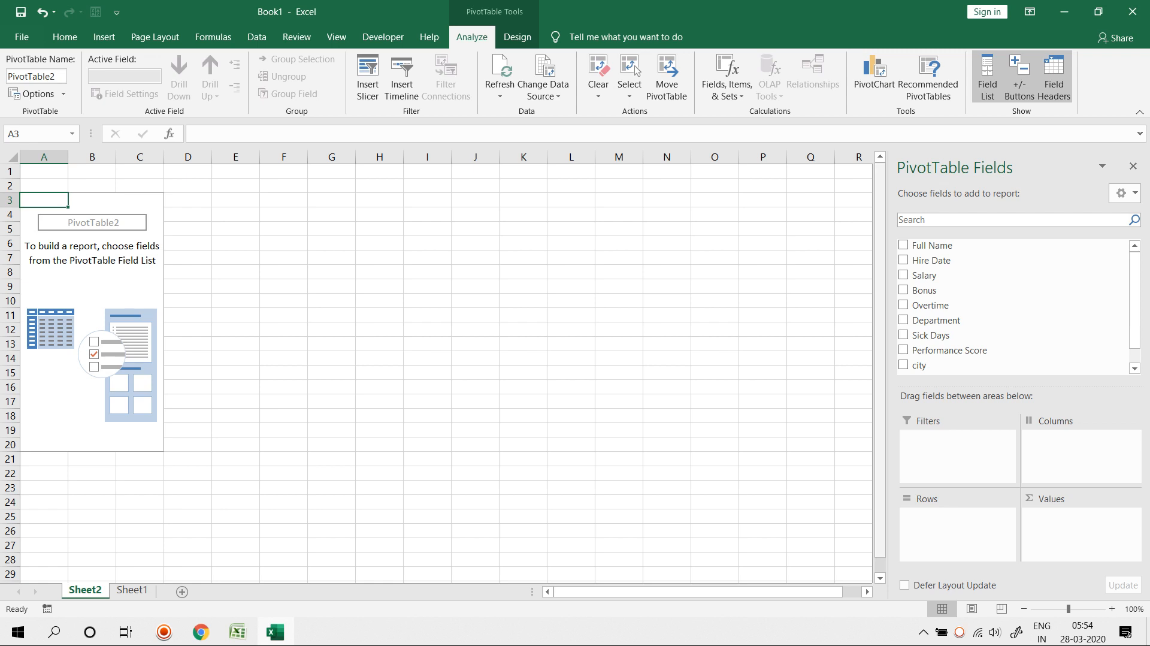
pyautogui.moveTo(931, 246); pyautogui.dragTo(957, 530)
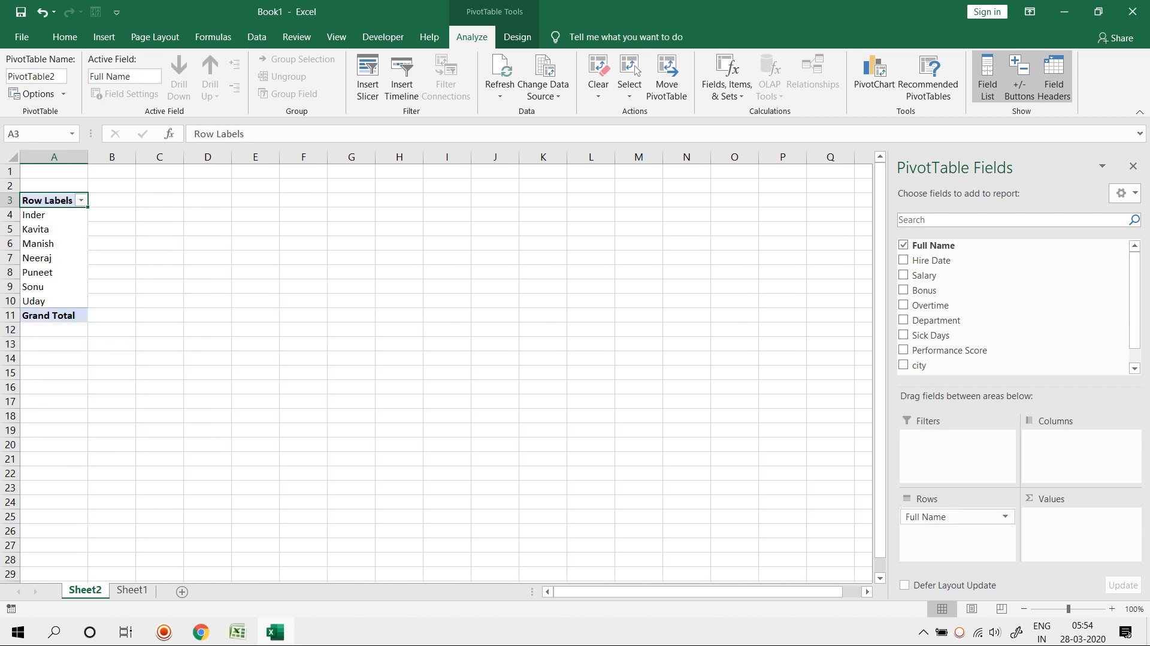
pyautogui.moveTo(924, 275); pyautogui.dragTo(1075, 529)
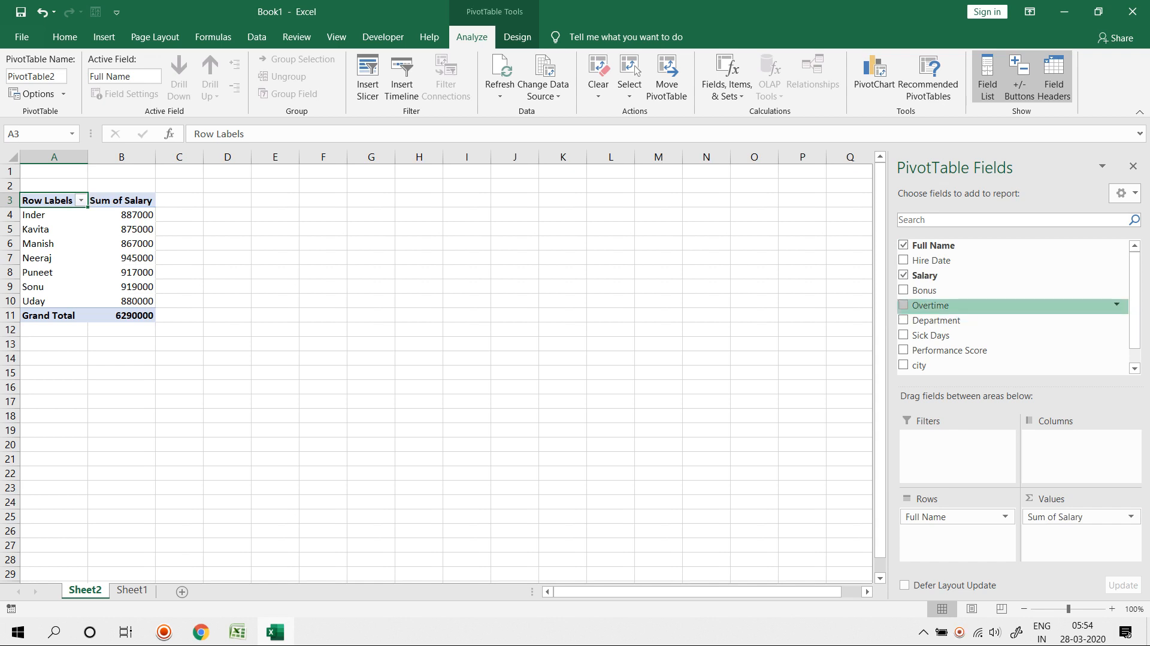
pyautogui.moveTo(925, 290); pyautogui.dragTo(1075, 530)
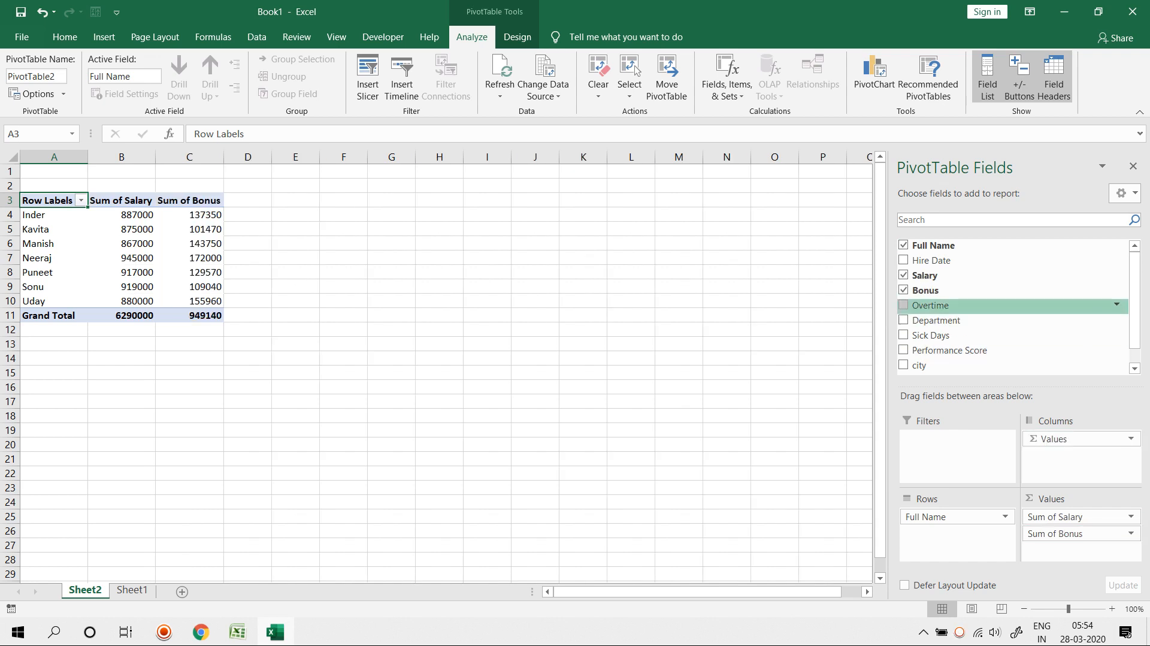
pyautogui.moveTo(930, 305); pyautogui.dragTo(1073, 545)
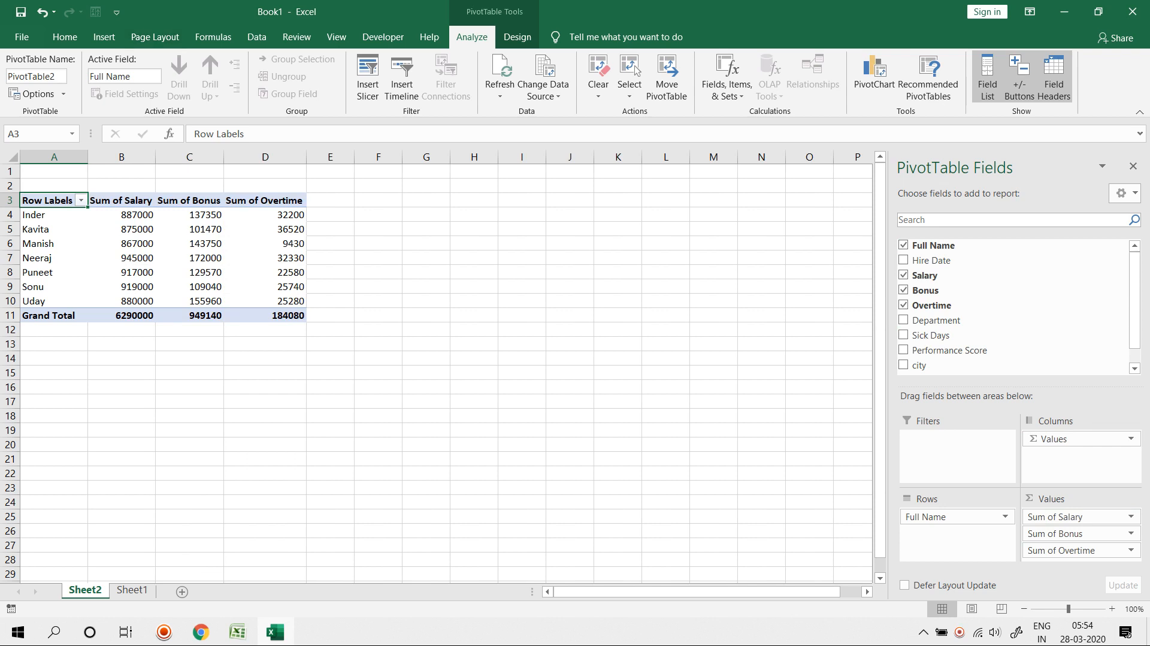
# - Add Department to the PivotTable's row fields and place it above Full Name
pyautogui.click(517, 37)
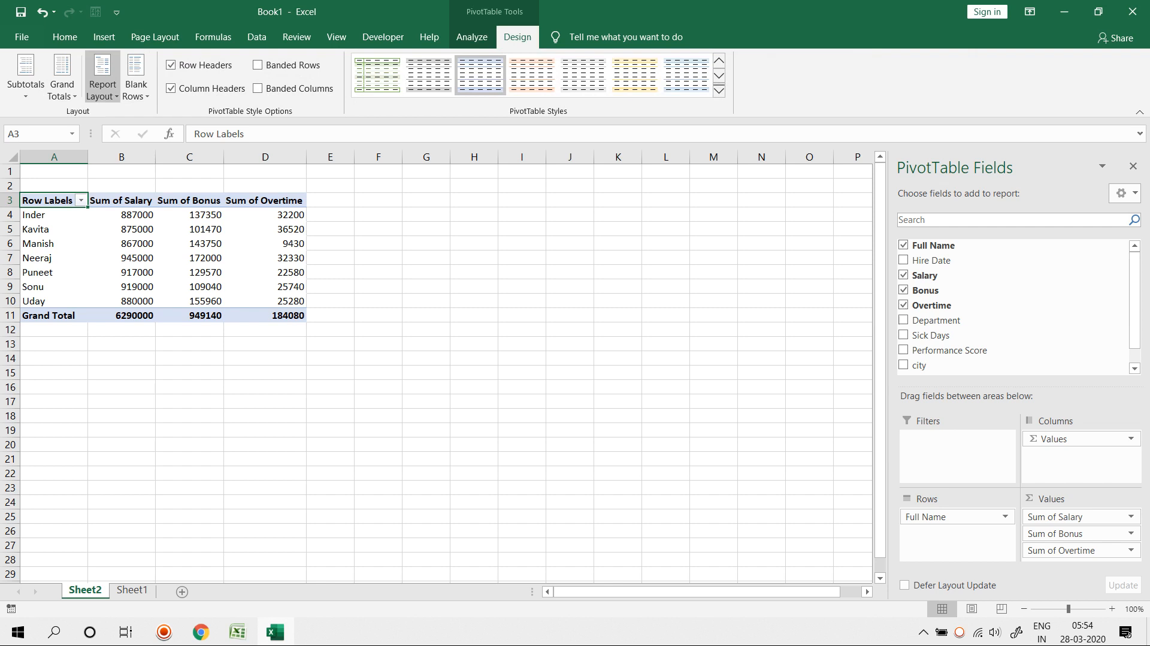
pyautogui.click(103, 89)
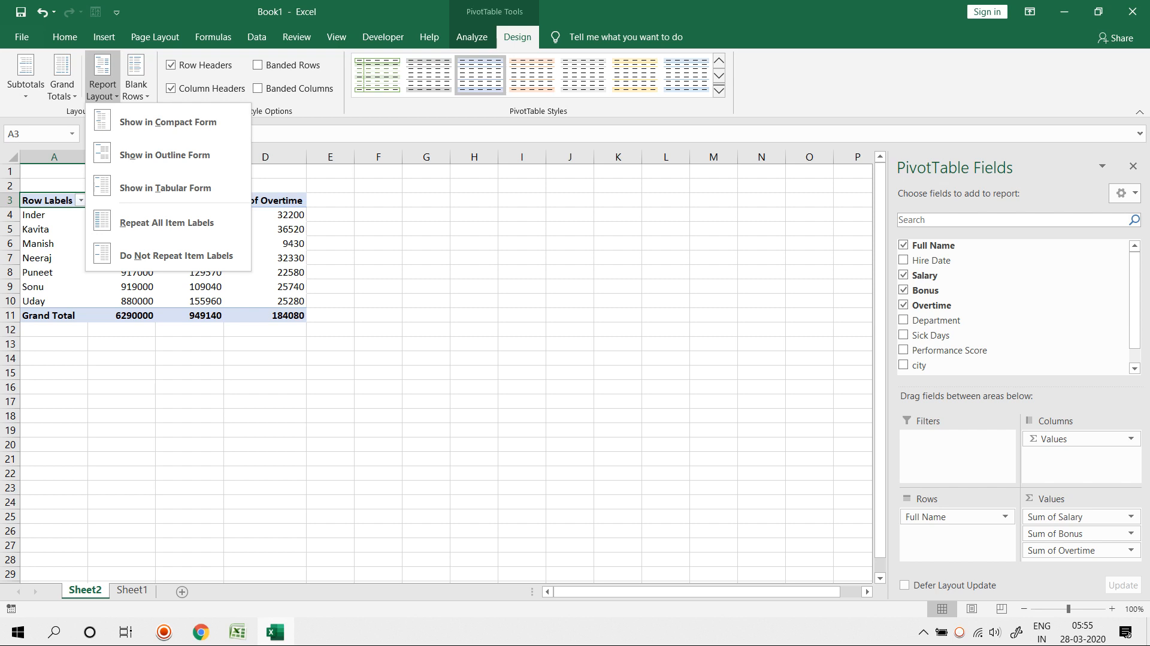
pyautogui.moveTo(936, 321); pyautogui.dragTo(952, 533)
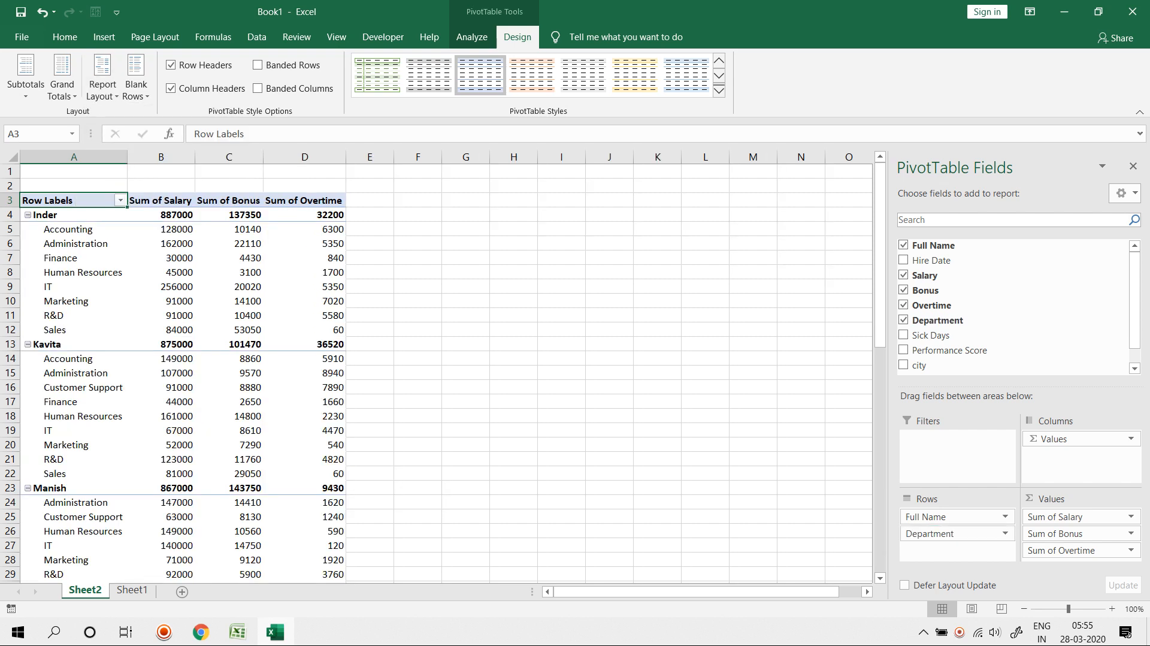
pyautogui.moveTo(951, 517); pyautogui.dragTo(951, 539)
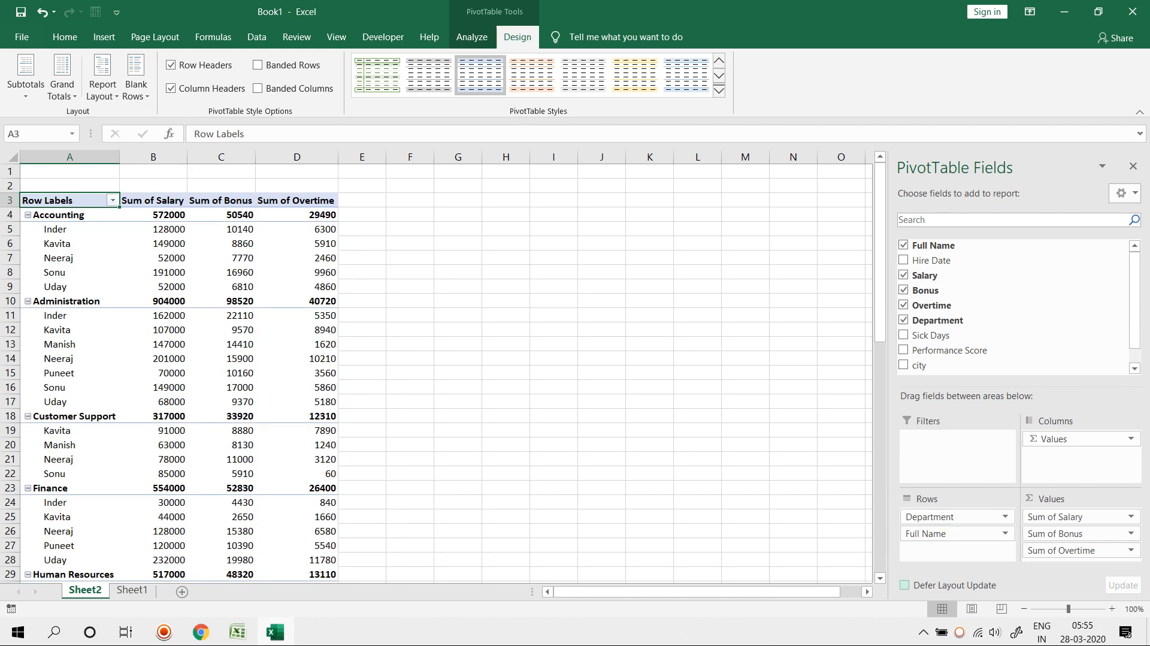
# - Set the PivotTable to repeat all item labels and show its report layout in outline form
pyautogui.click(102, 90)
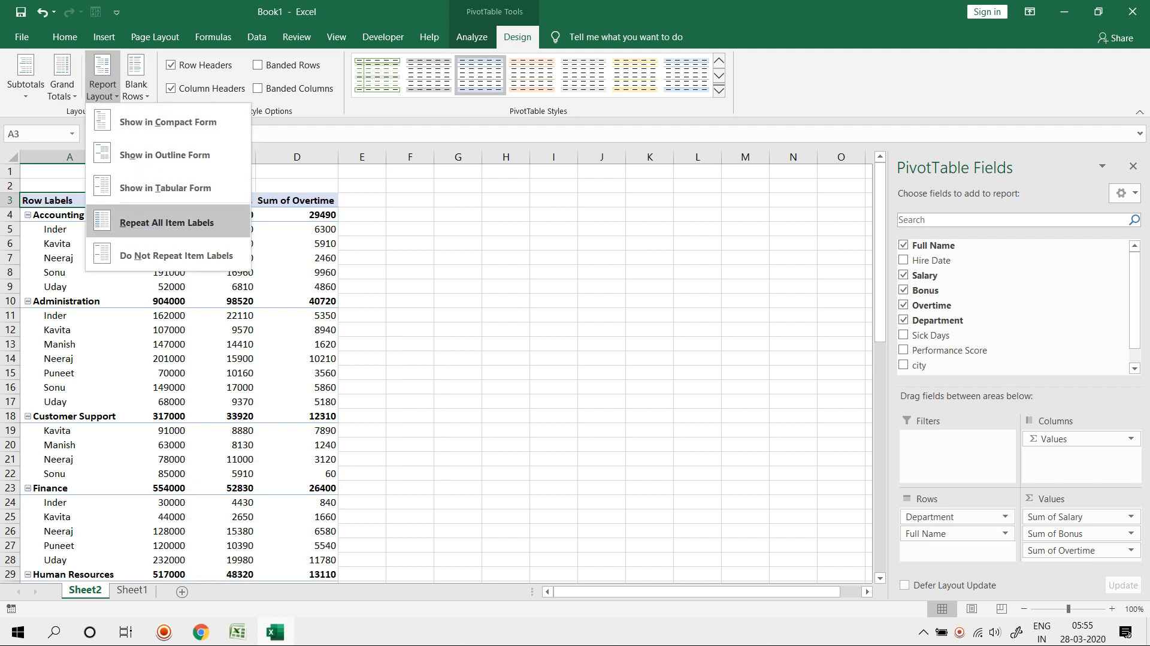
pyautogui.click(167, 223)
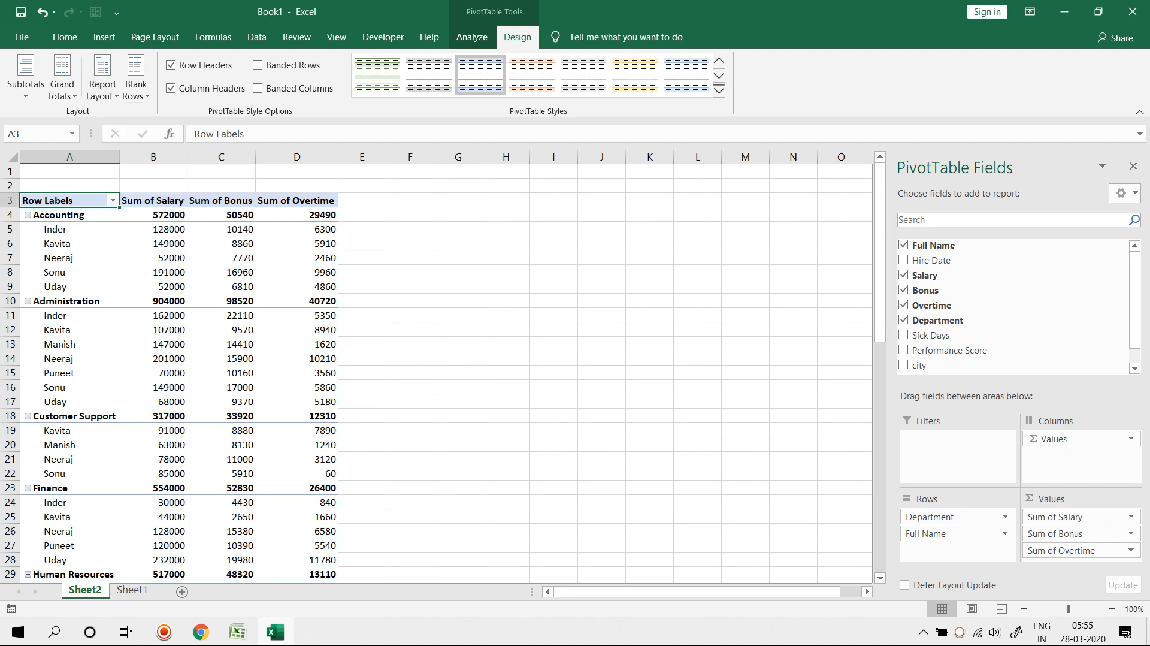
pyautogui.click(102, 90)
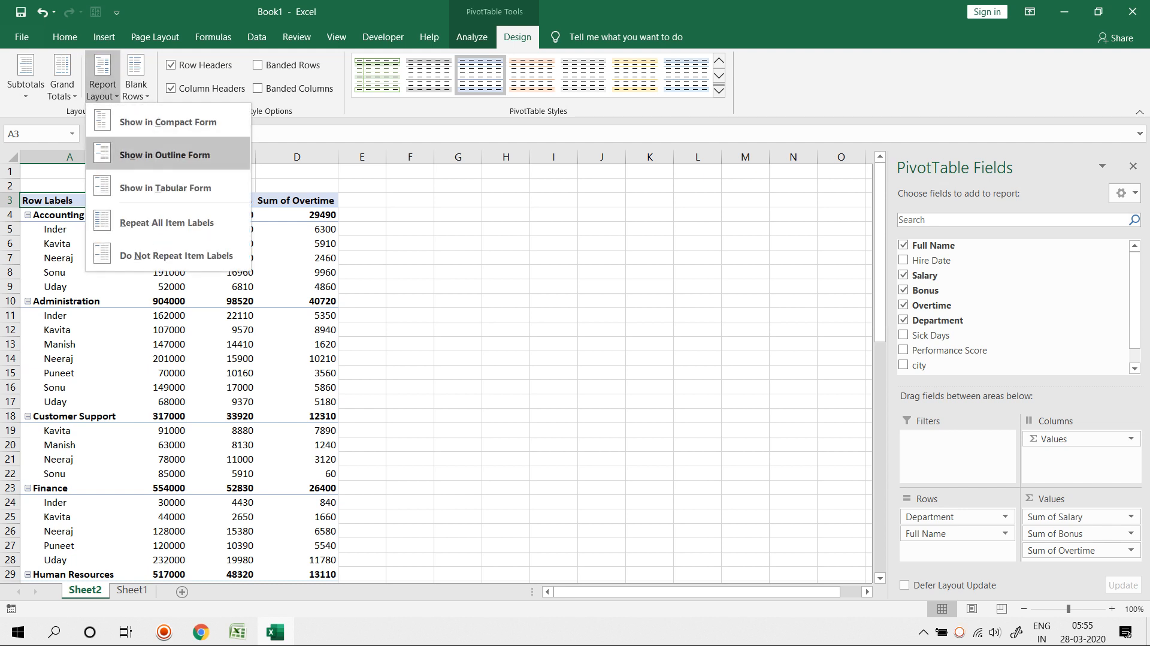
pyautogui.click(165, 187)
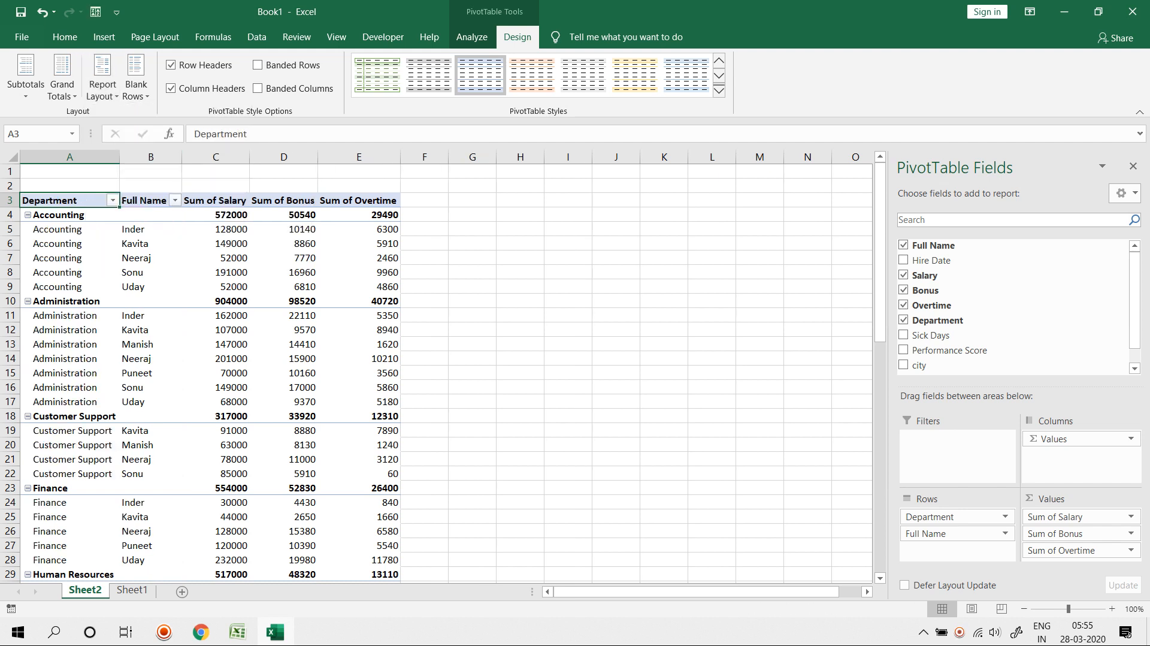
# - Switch the PivotTable's report layout to not repeat the department item labels
pyautogui.click(67, 195)
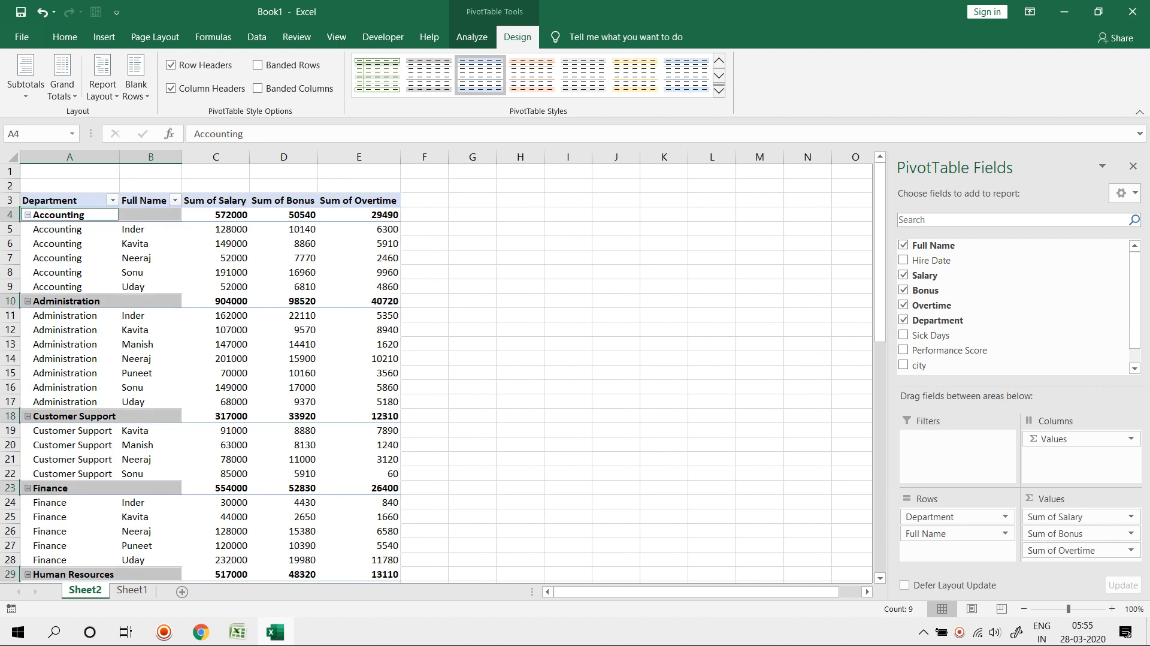
pyautogui.moveTo(70, 215); pyautogui.dragTo(69, 287)
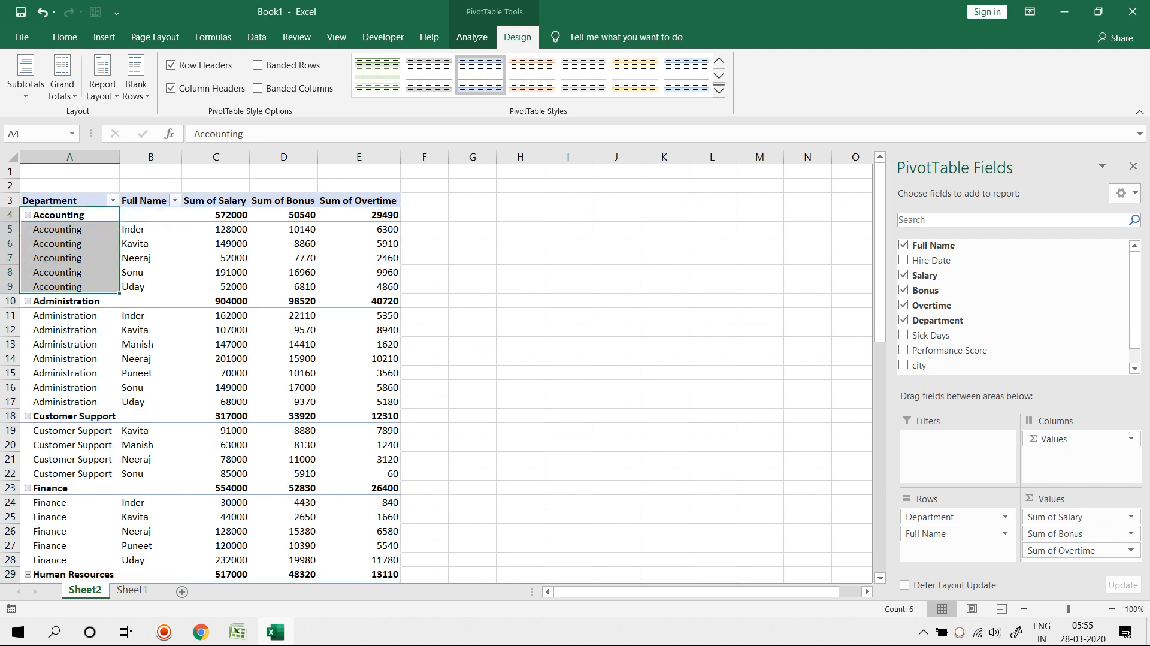
pyautogui.click(68, 194)
pyautogui.click(102, 90)
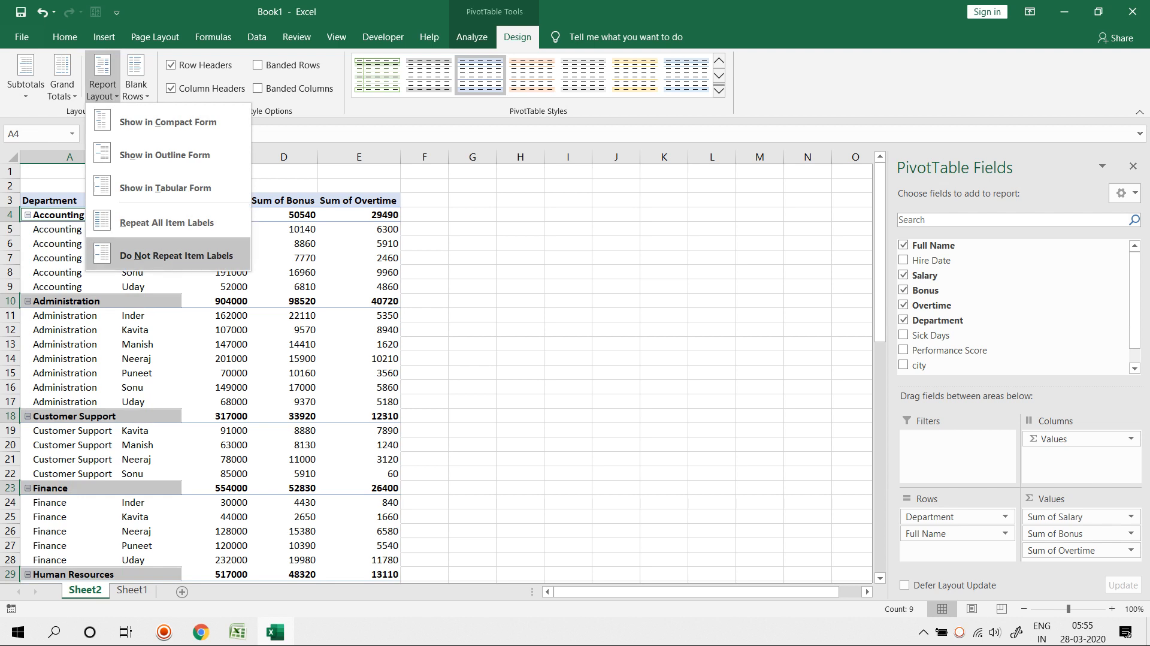
pyautogui.click(167, 254)
pyautogui.click(70, 258)
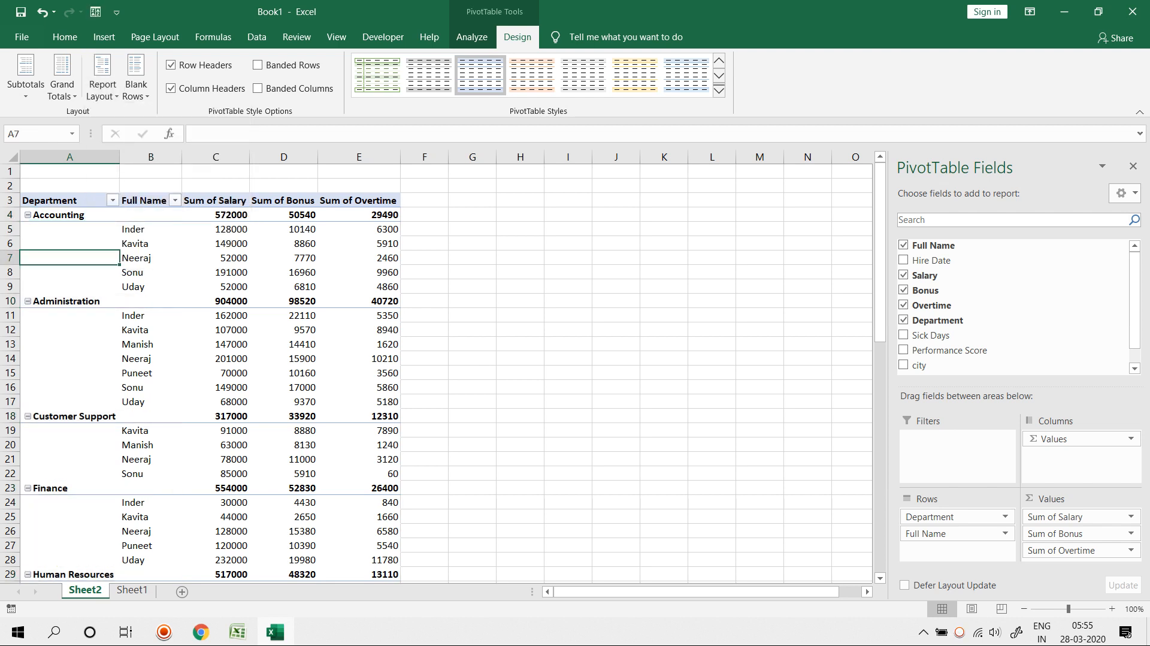
# - Repeat all item labels again, look through the report down to the grand total, and turn the label repetition back off
pyautogui.click(103, 90)
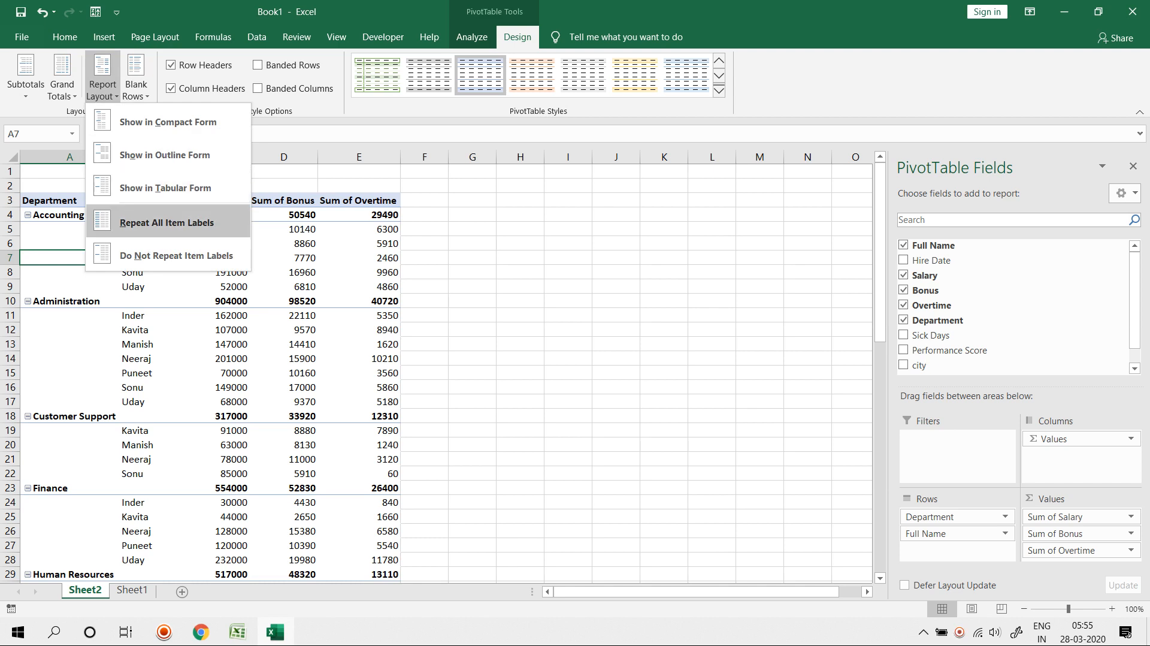
pyautogui.click(166, 222)
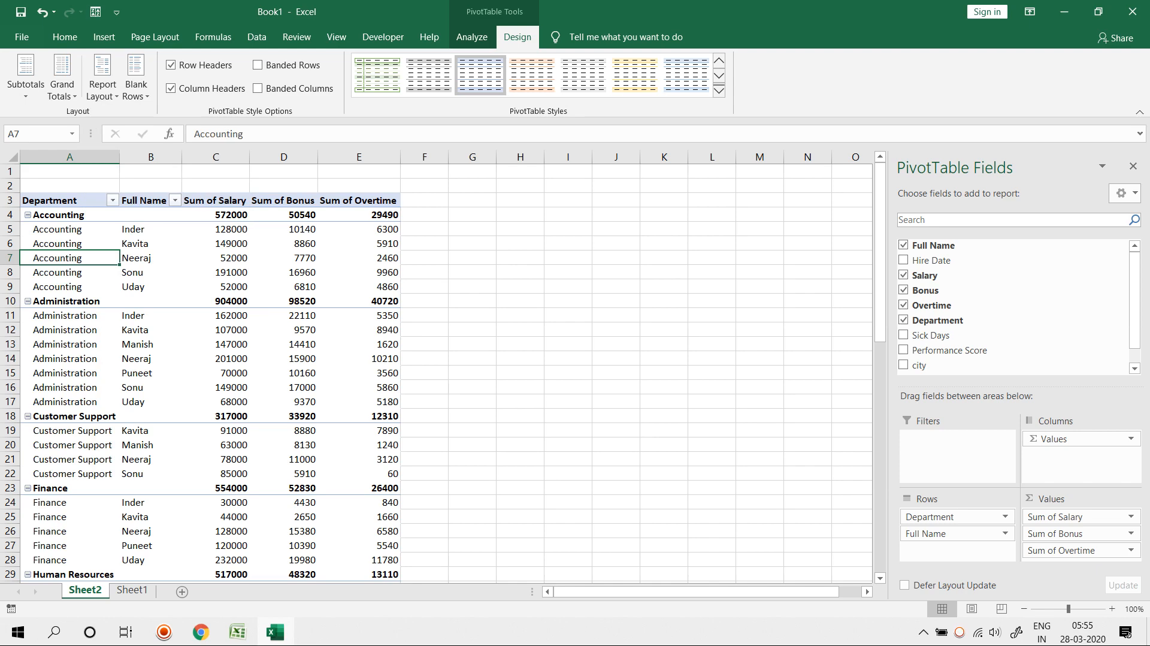
pyautogui.scroll(-14, 444, 372)
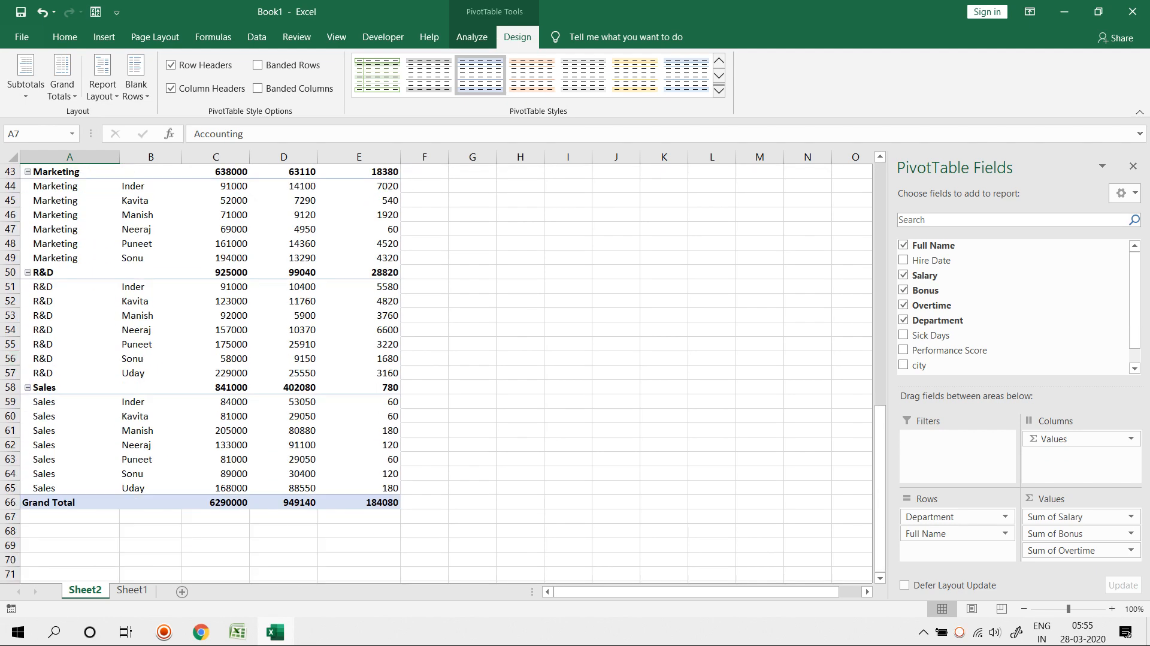
pyautogui.scroll(14, 443, 372)
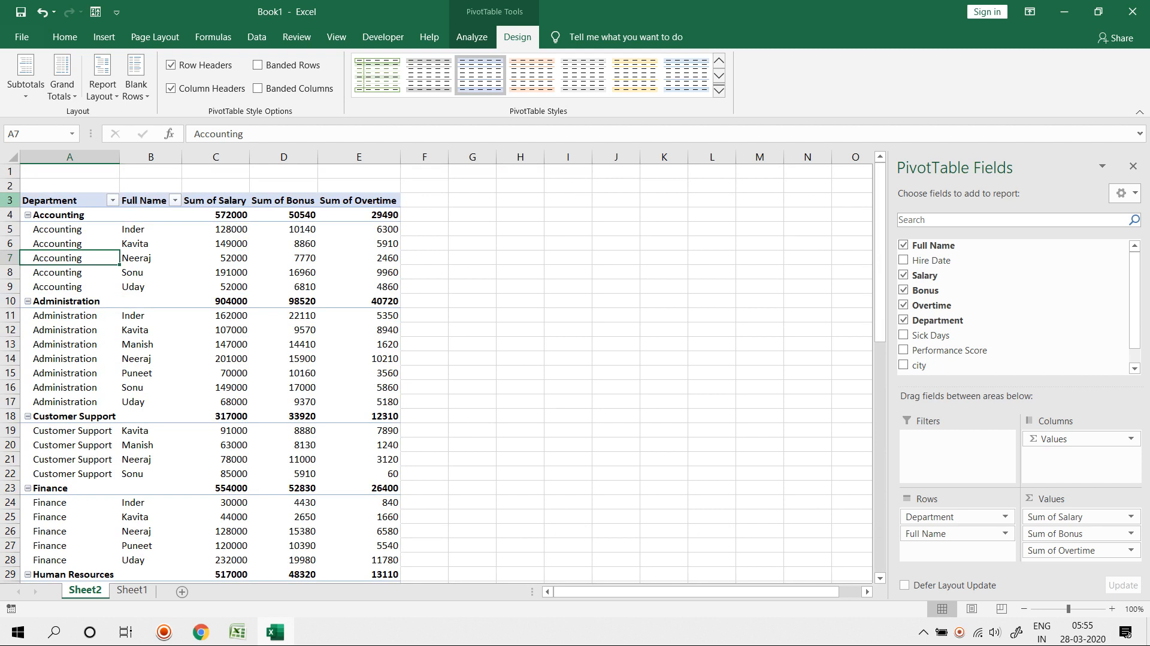
pyautogui.click(103, 83)
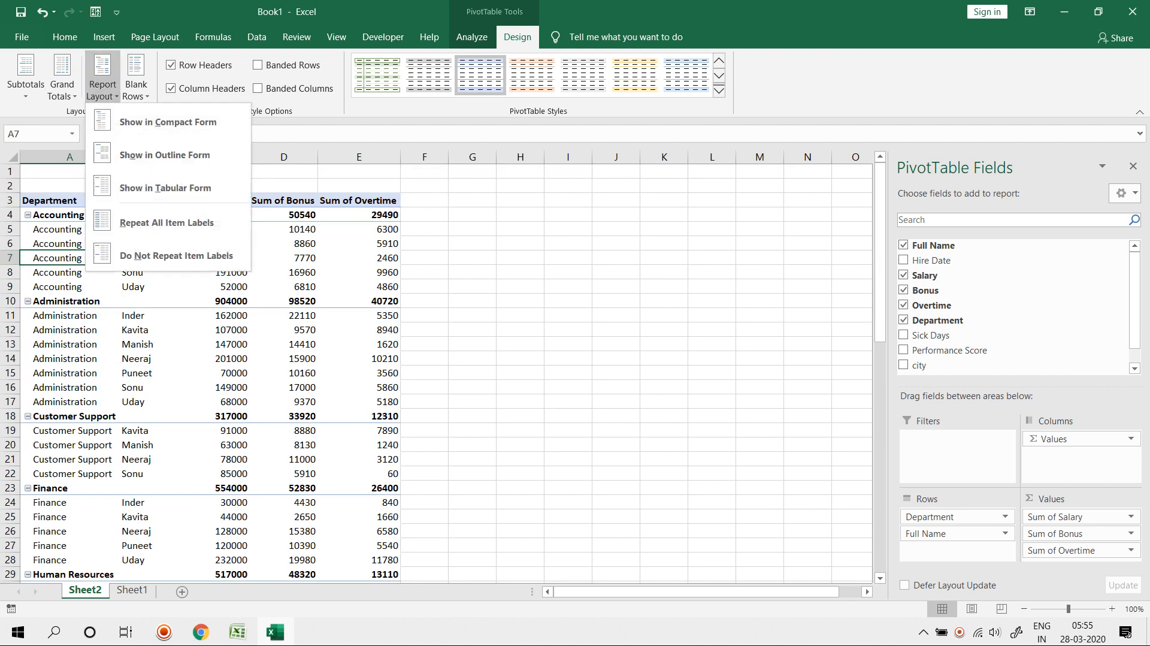
pyautogui.click(176, 255)
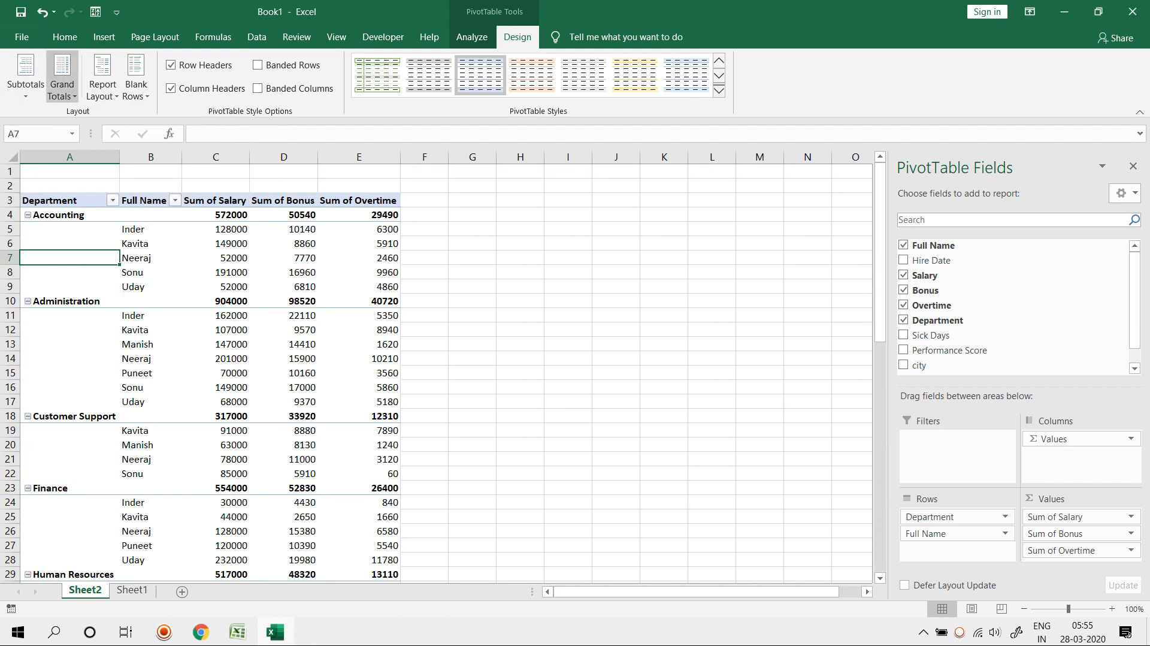
pyautogui.click(25, 78)
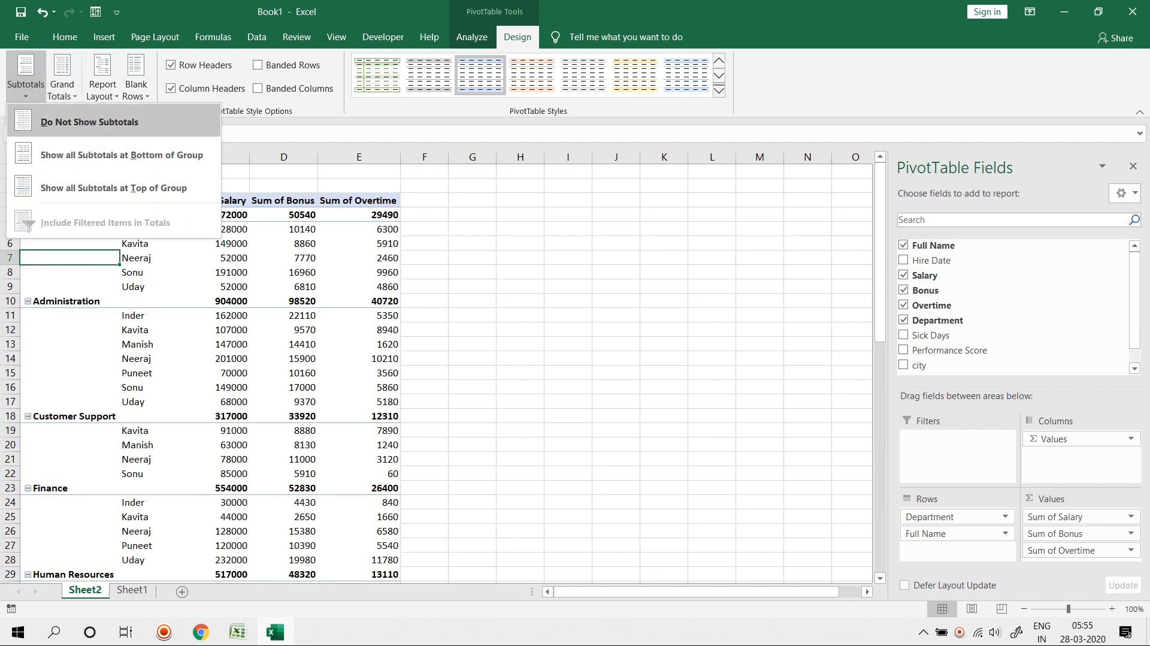
pyautogui.click(62, 81)
pyautogui.click(136, 80)
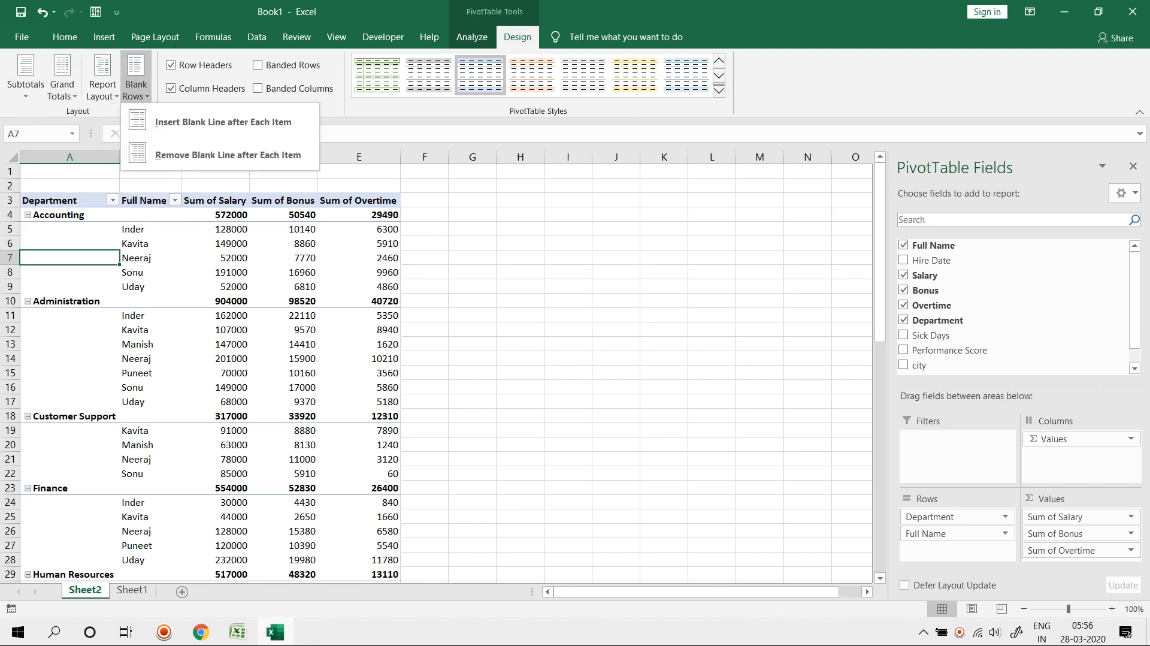
# - Look through the PivotTable style gallery and the options for defining a new PivotTable style, without creating one
pyautogui.click(719, 90)
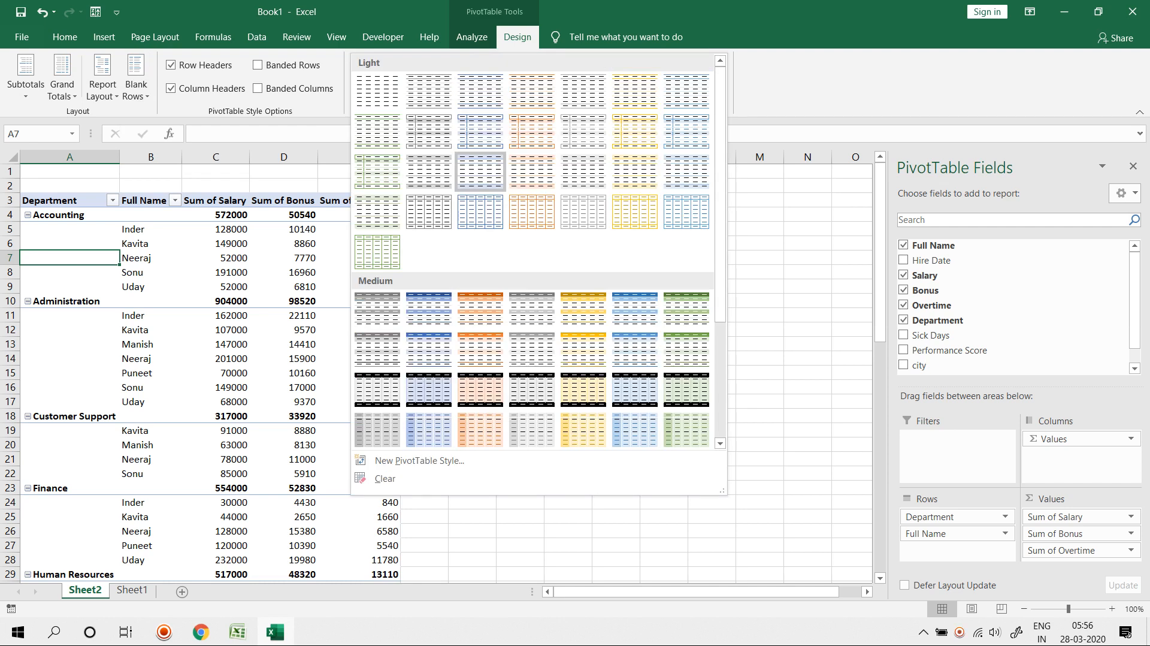
pyautogui.scroll(-2, 686, 132)
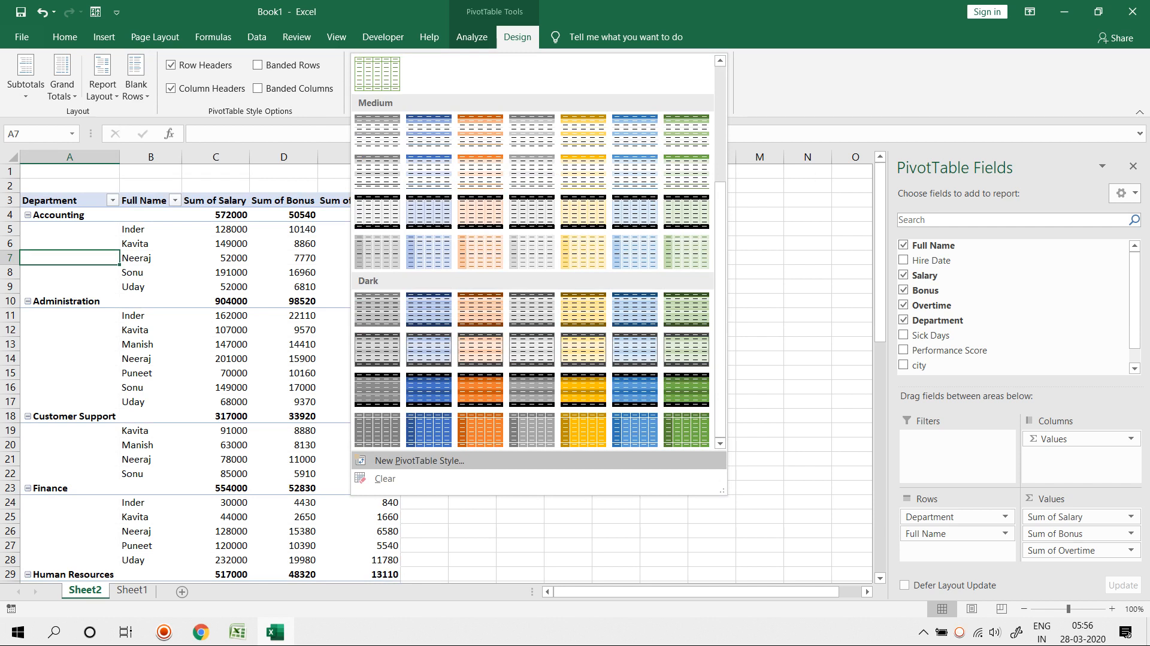
pyautogui.click(419, 460)
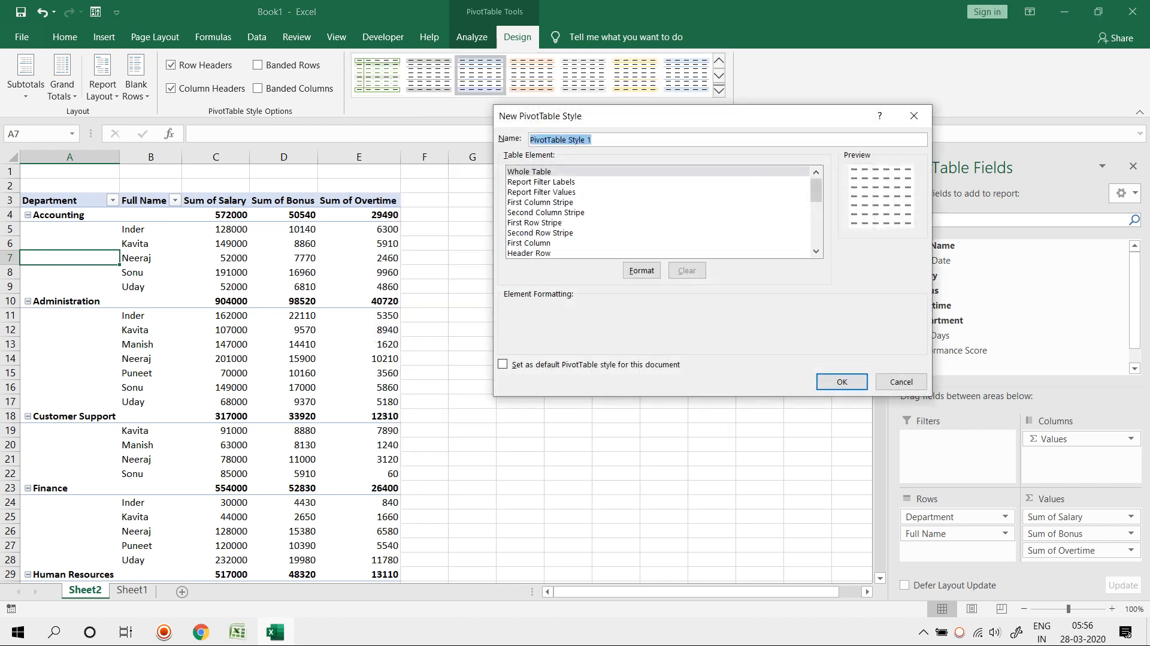
pyautogui.click(901, 382)
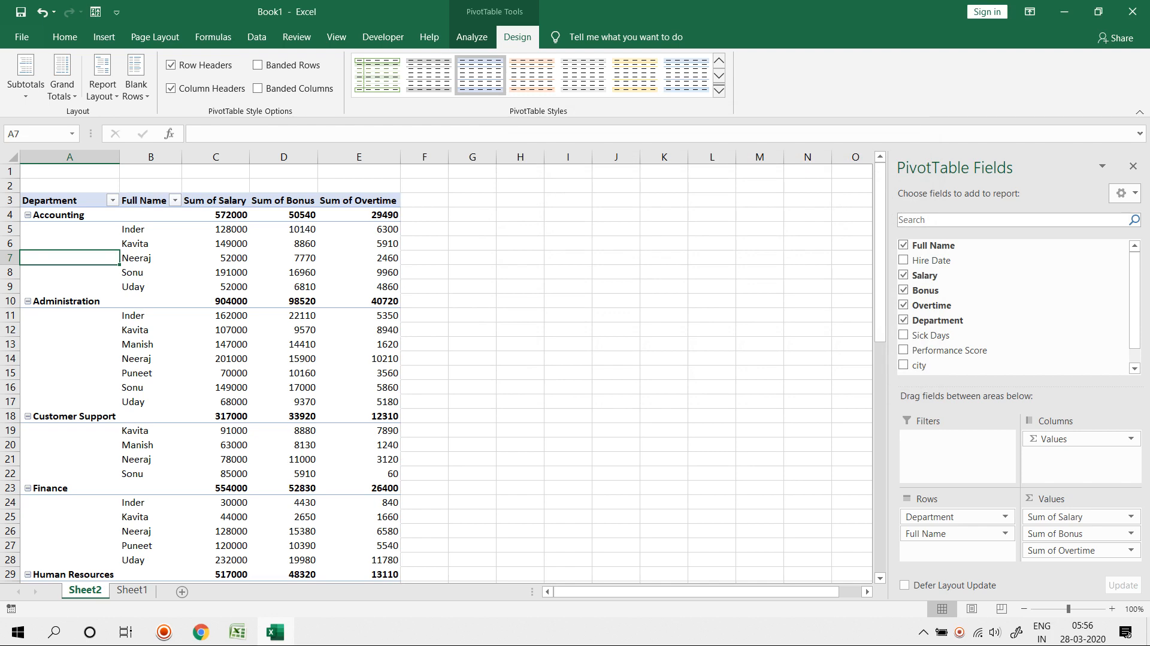
# - Switch to the Pivot Table workbook, create a blank workbook, and close the Pivot Table workbook without saving its changes
pyautogui.hotkey('alt', 'Tab')
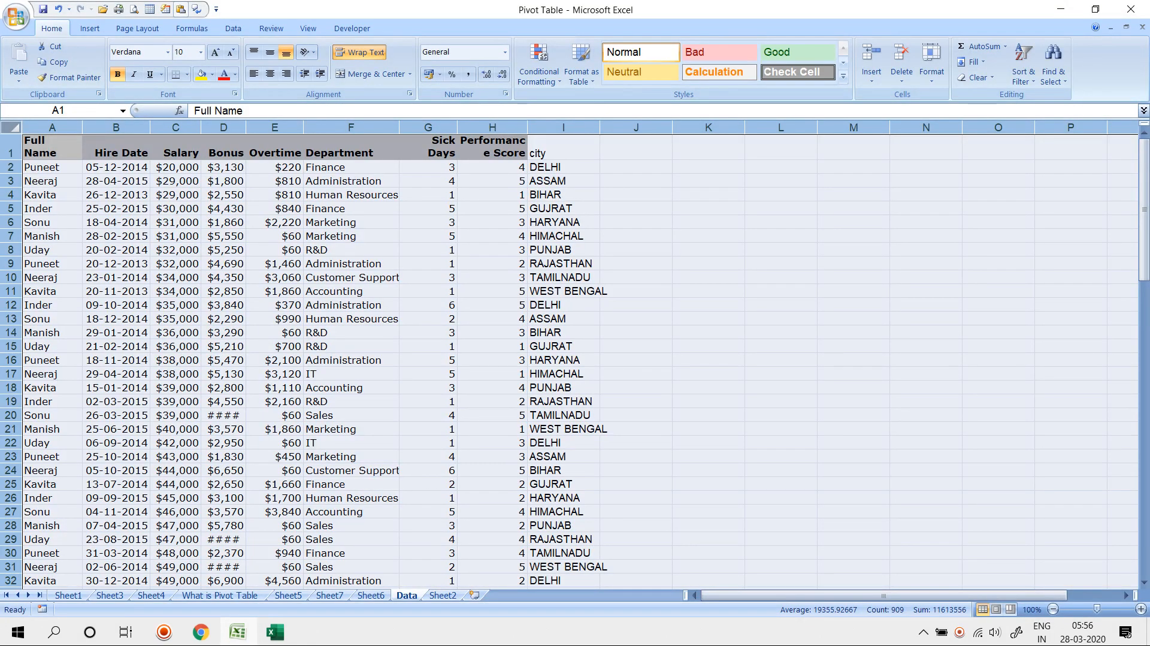
pyautogui.click(429, 263)
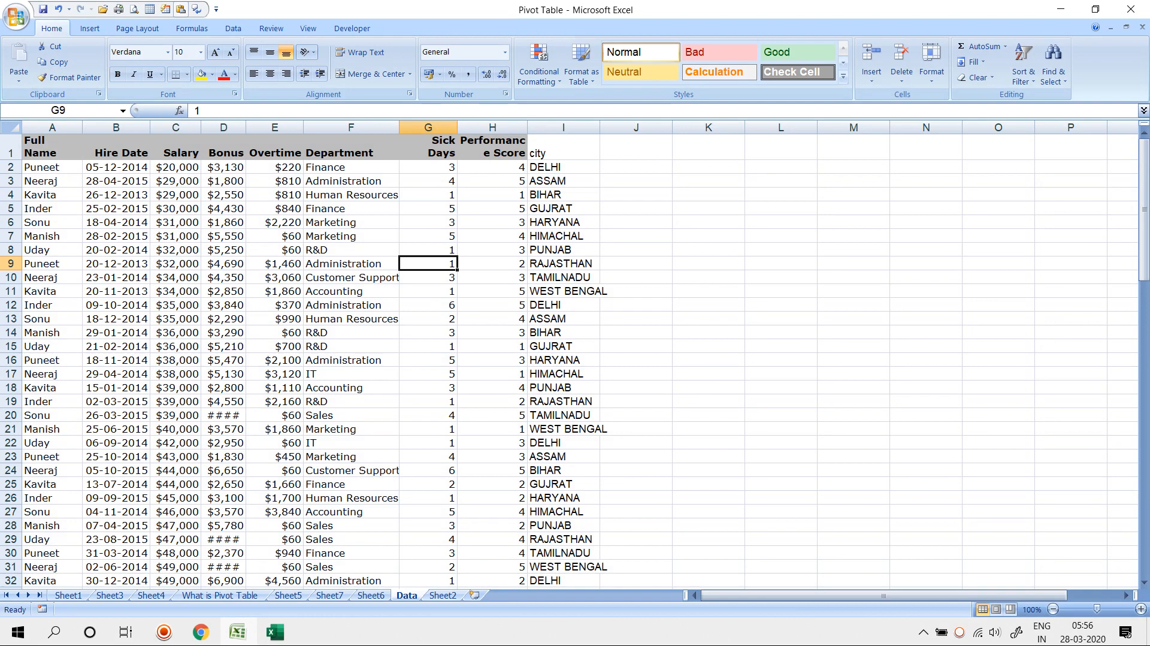
pyautogui.hotkey('ctrl', 'n')
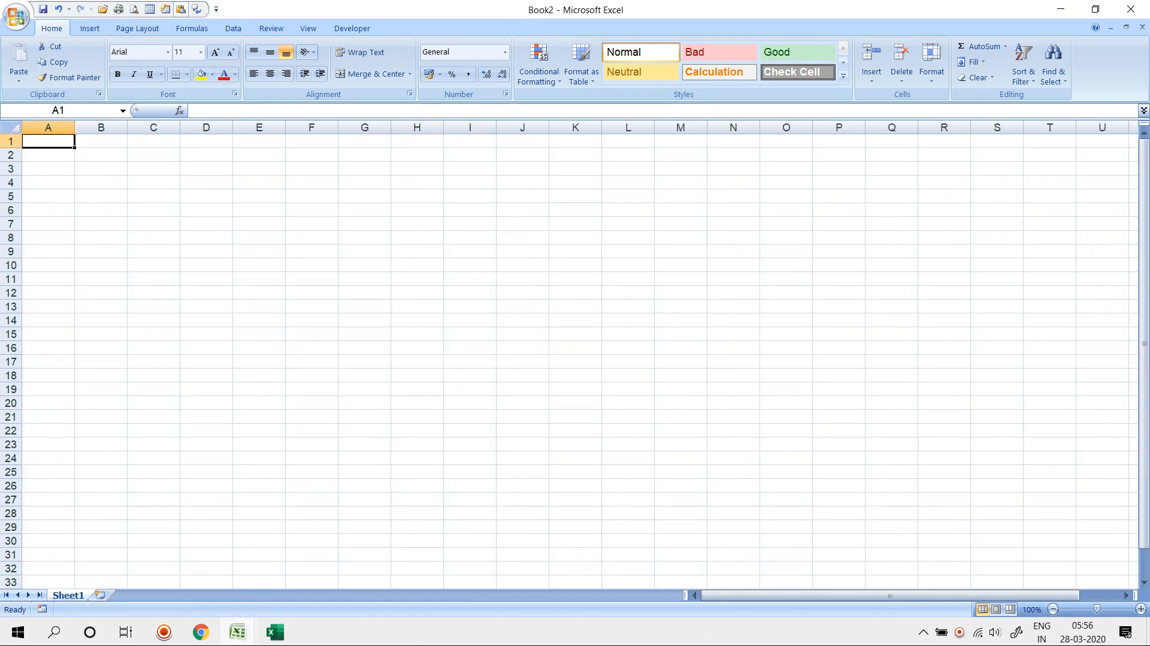
pyautogui.hotkey('alt', 'Tab')
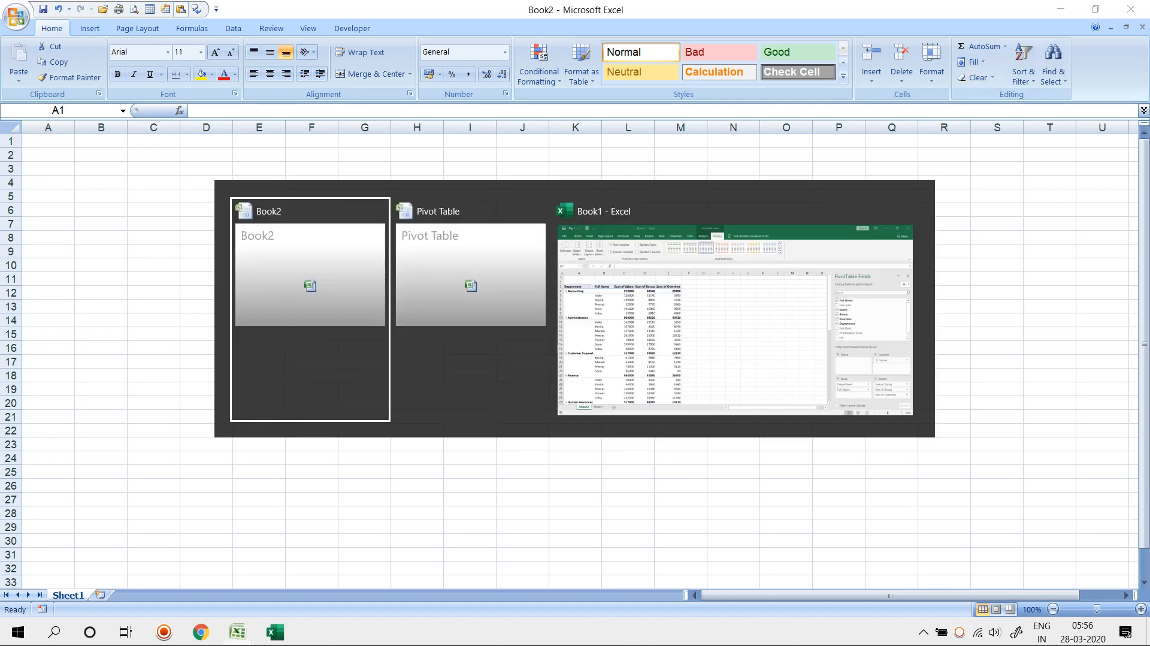
pyautogui.click(1131, 9)
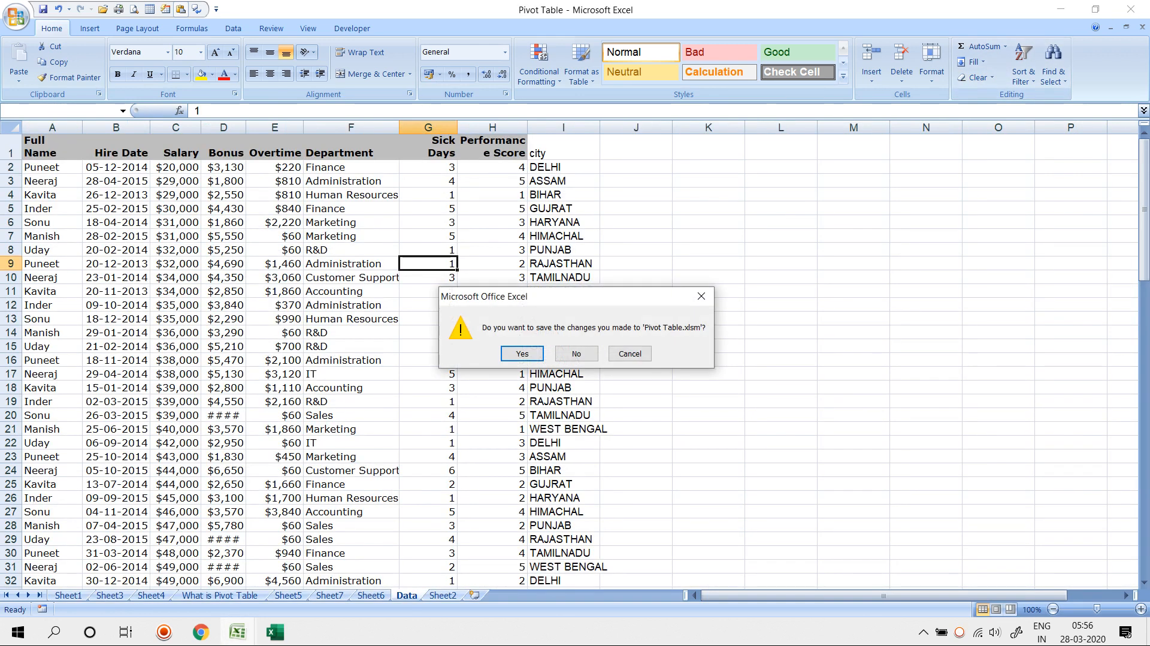
pyautogui.click(576, 353)
# - Reopen the Pivot Table workbook and fit the Hire Date column width to its contents on the Data sheet
pyautogui.click(16, 17)
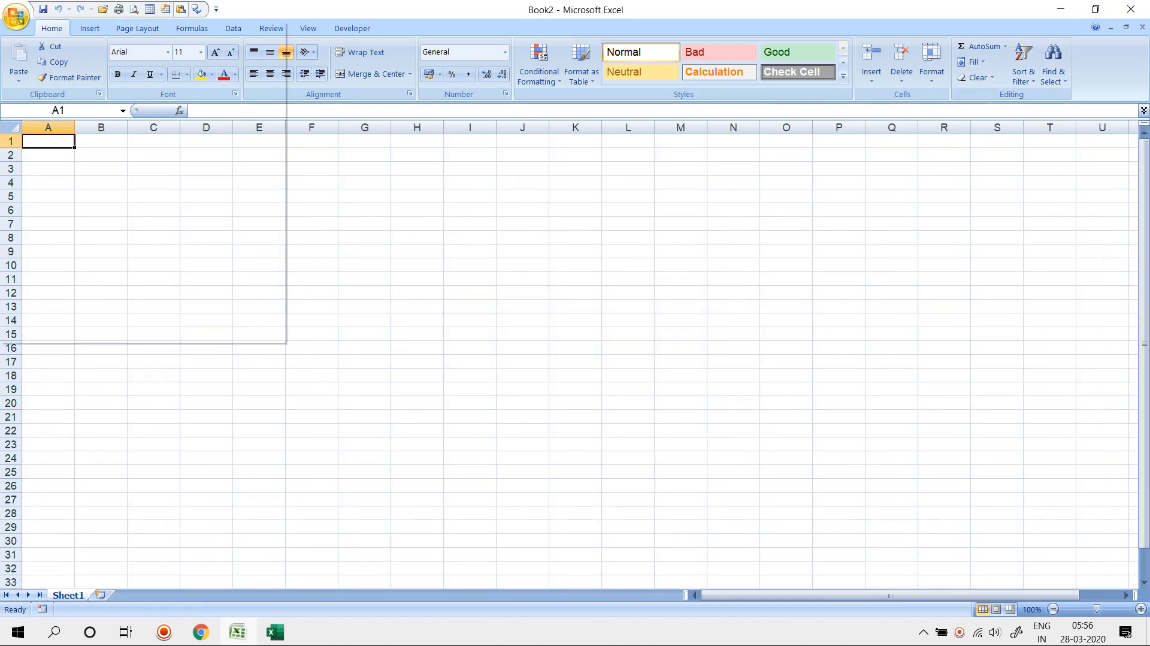
pyautogui.click(132, 59)
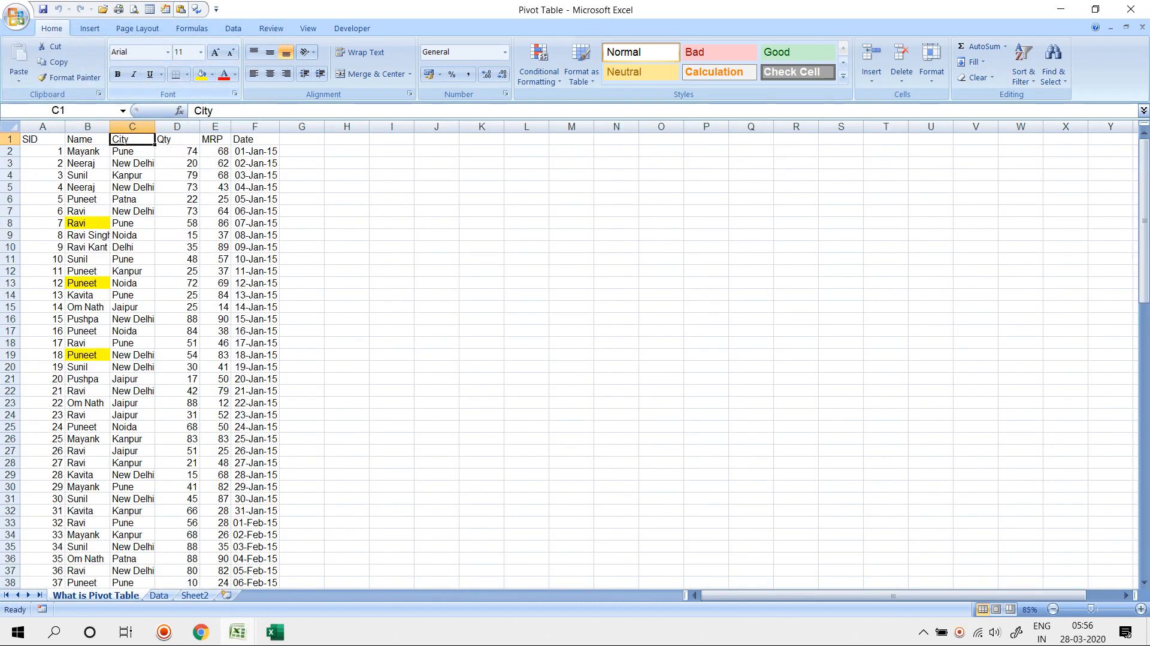
pyautogui.hotkey('ctrl', 'pagedown')
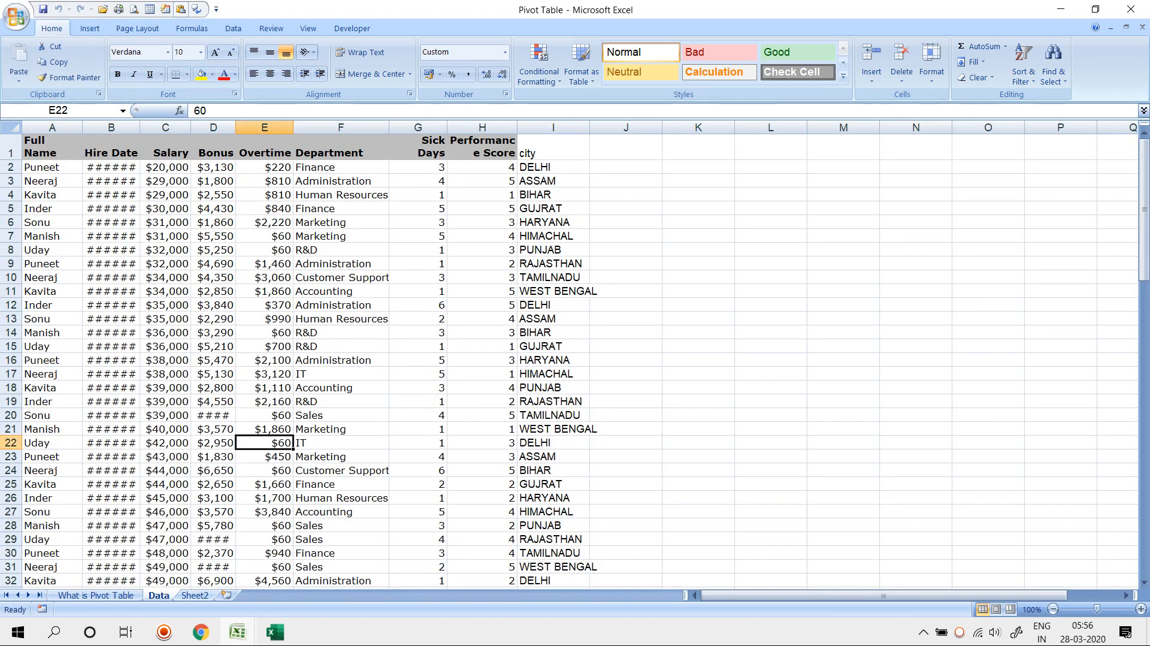
pyautogui.click(111, 127)
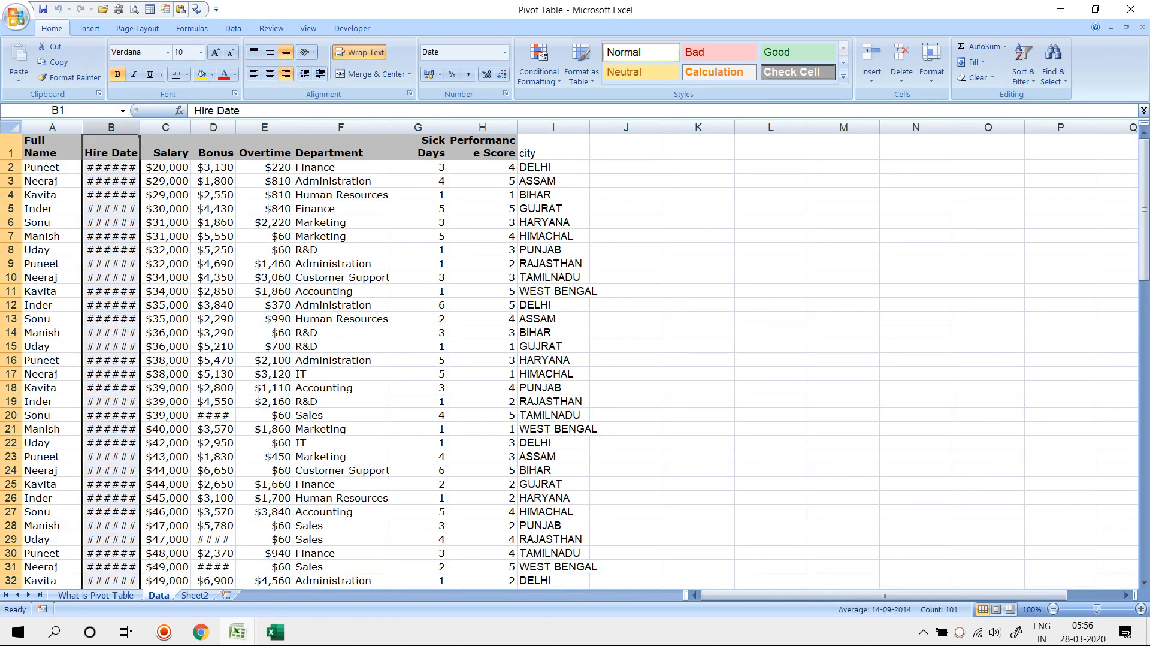
pyautogui.doubleClick(140, 128)
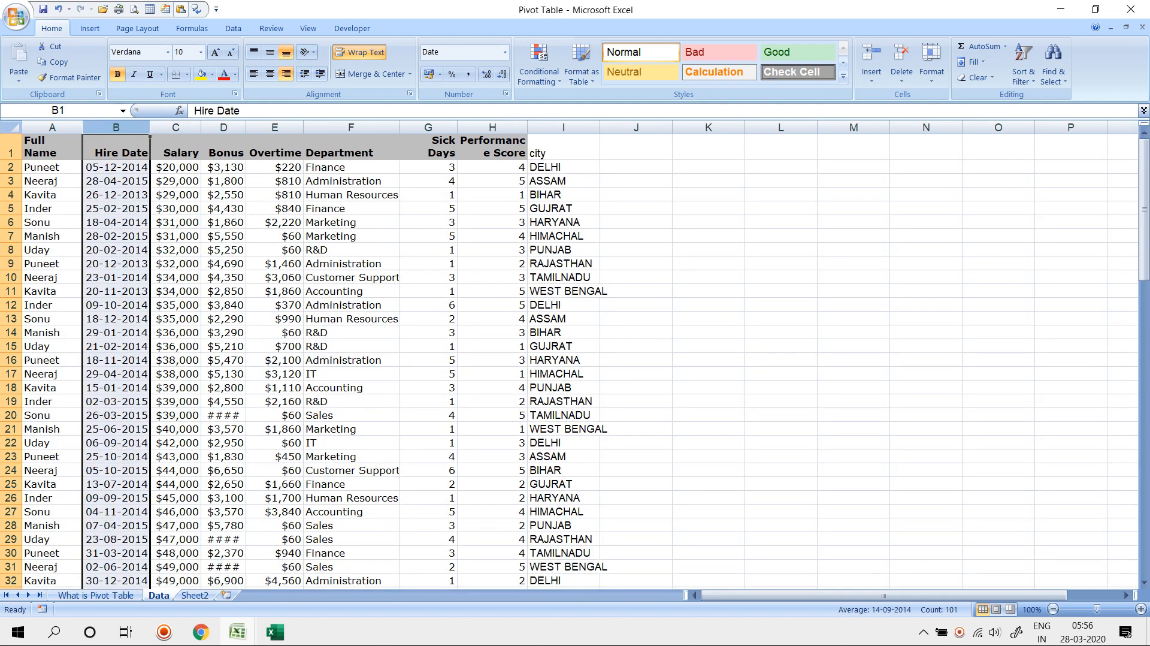
# - Insert a PivotTable on a new worksheet from the range Data!$A$1:$I$101
pyautogui.click(53, 147)
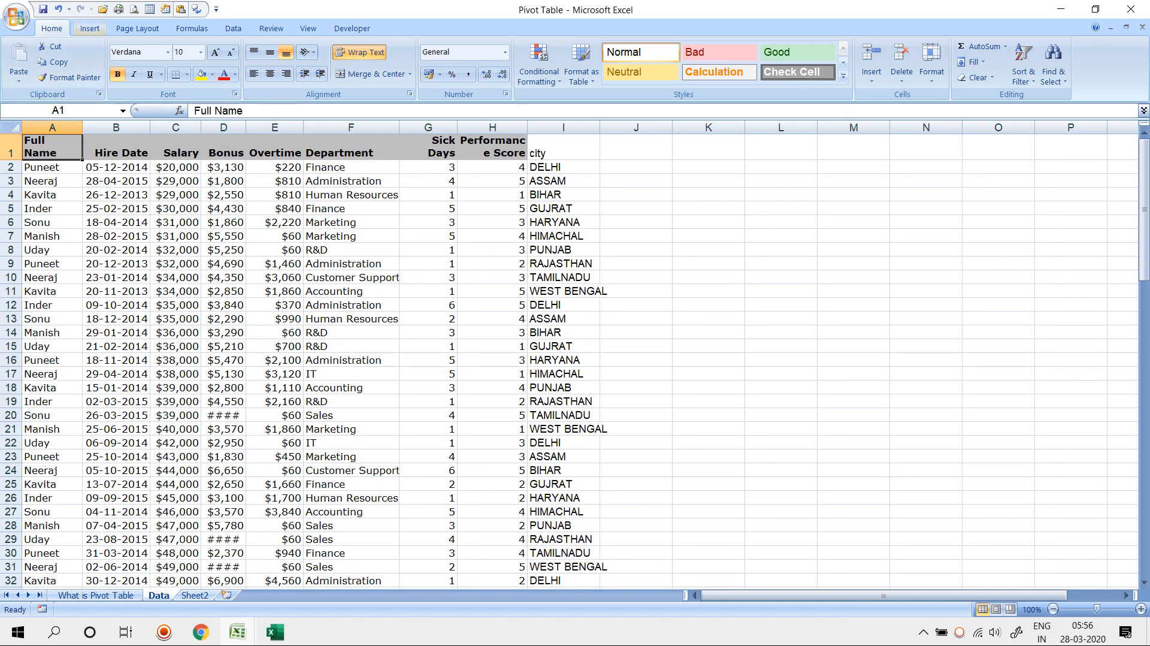
pyautogui.click(89, 28)
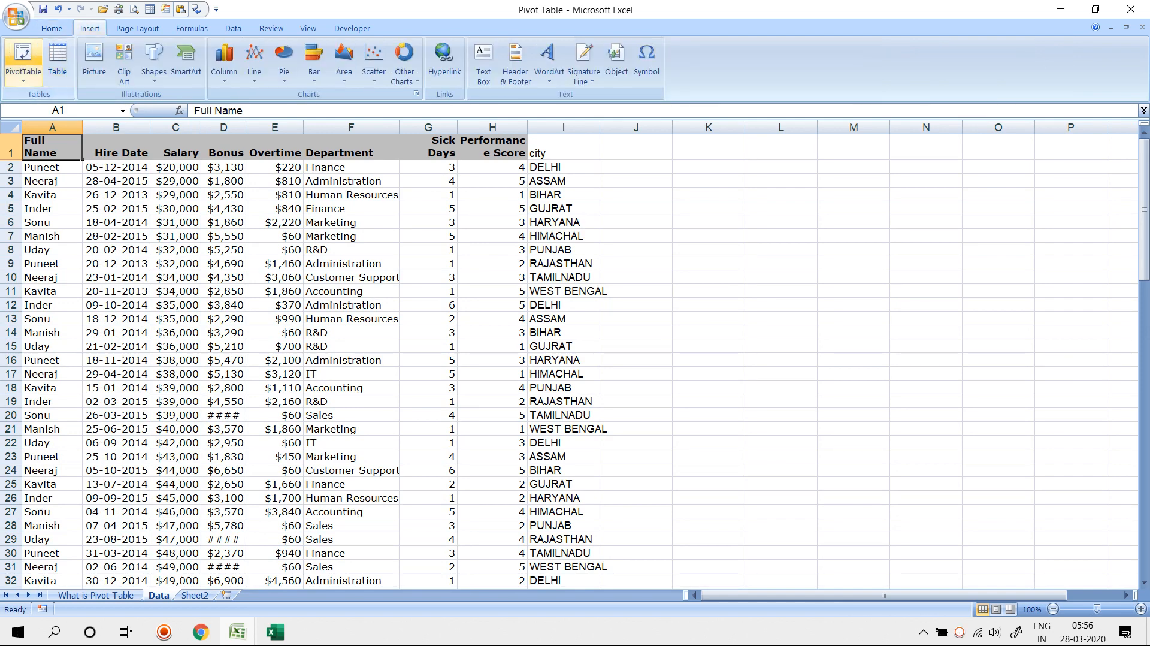
pyautogui.click(23, 73)
pyautogui.click(45, 97)
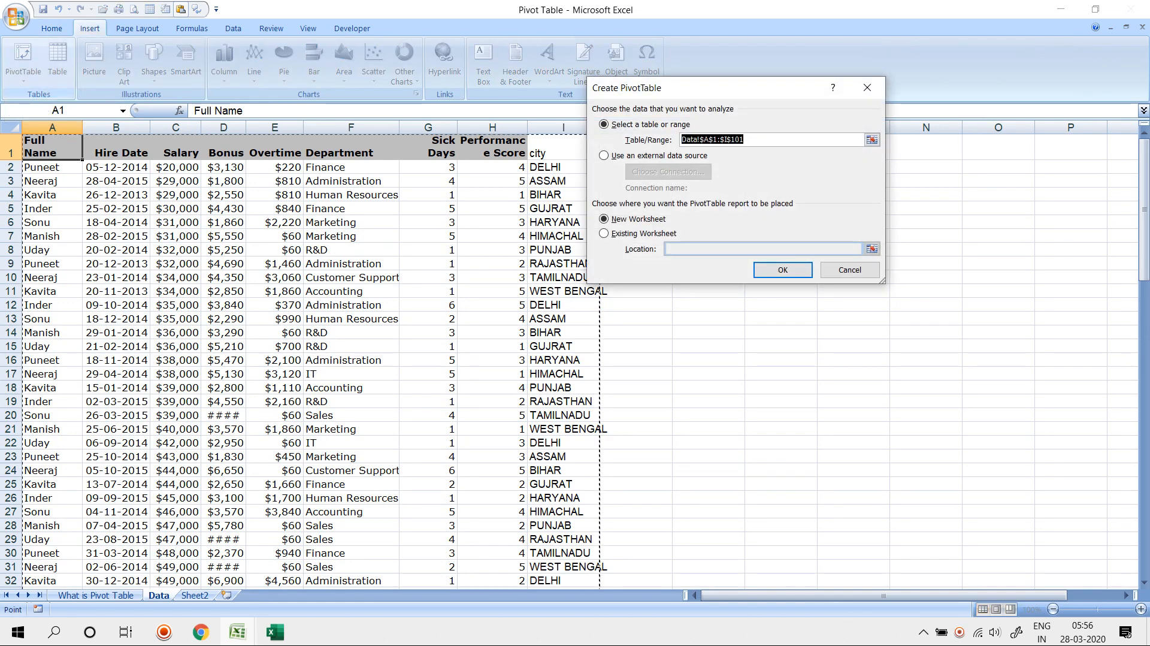
pyautogui.press('Return')
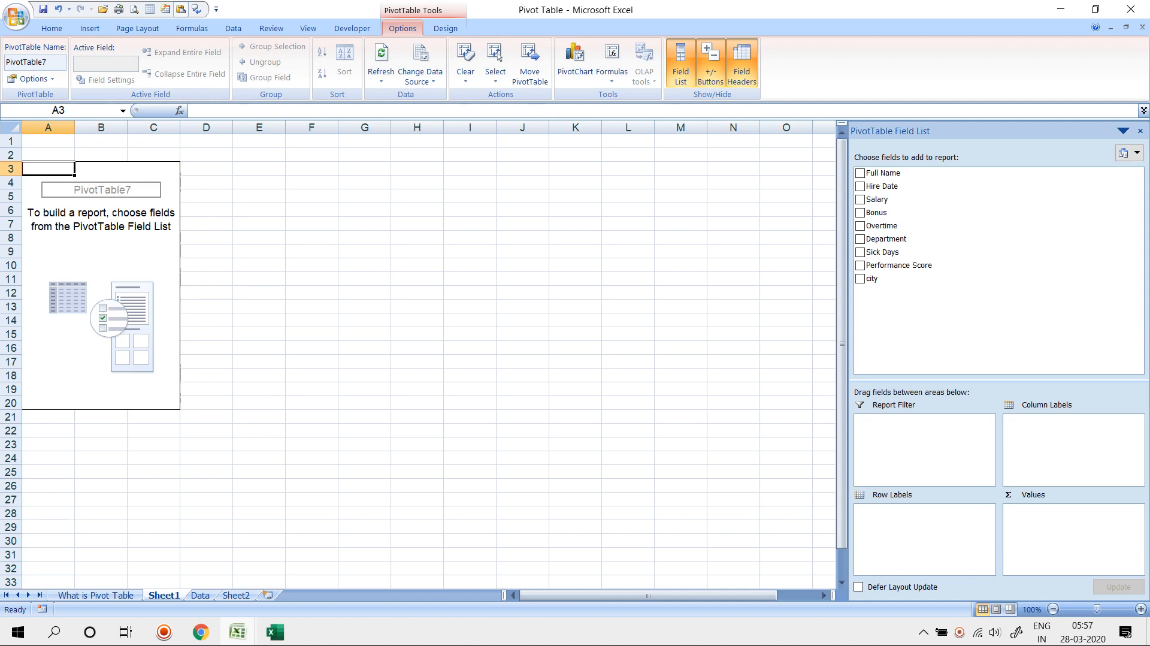
# - Add Full Name and Department as row labels and sum Salary, Bonus and Overtime as values in the PivotTable
pyautogui.moveTo(882, 173); pyautogui.dragTo(917, 515)
pyautogui.moveTo(877, 199); pyautogui.dragTo(1066, 524)
pyautogui.moveTo(876, 212); pyautogui.dragTo(1065, 536)
pyautogui.click(882, 225)
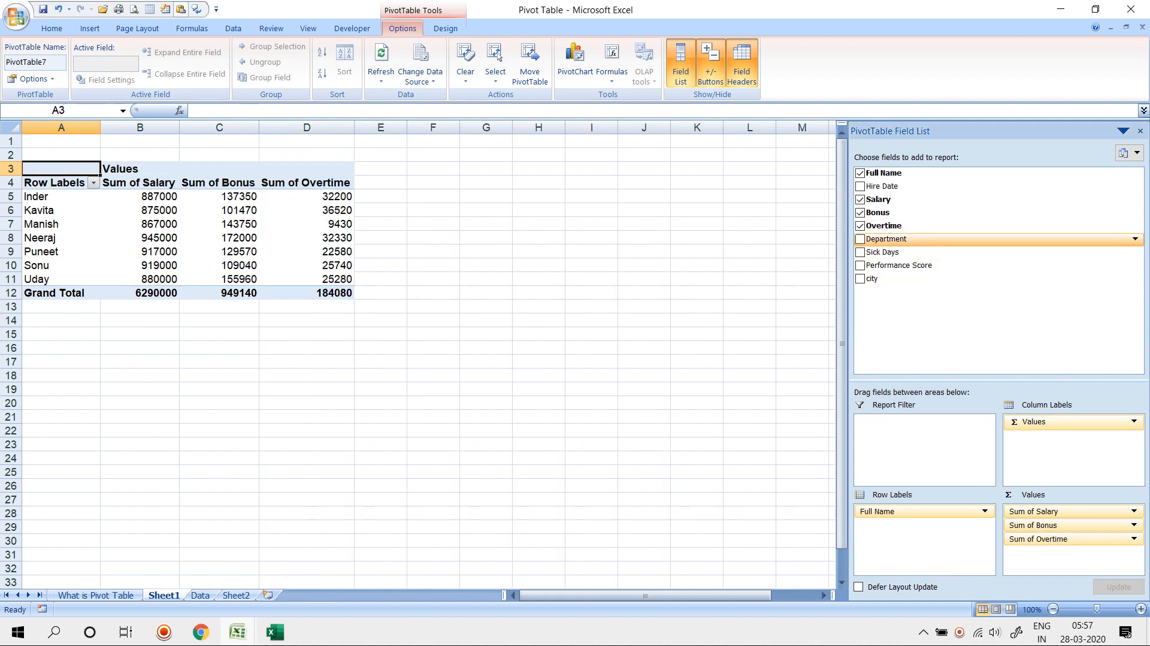
pyautogui.moveTo(885, 238); pyautogui.dragTo(922, 525)
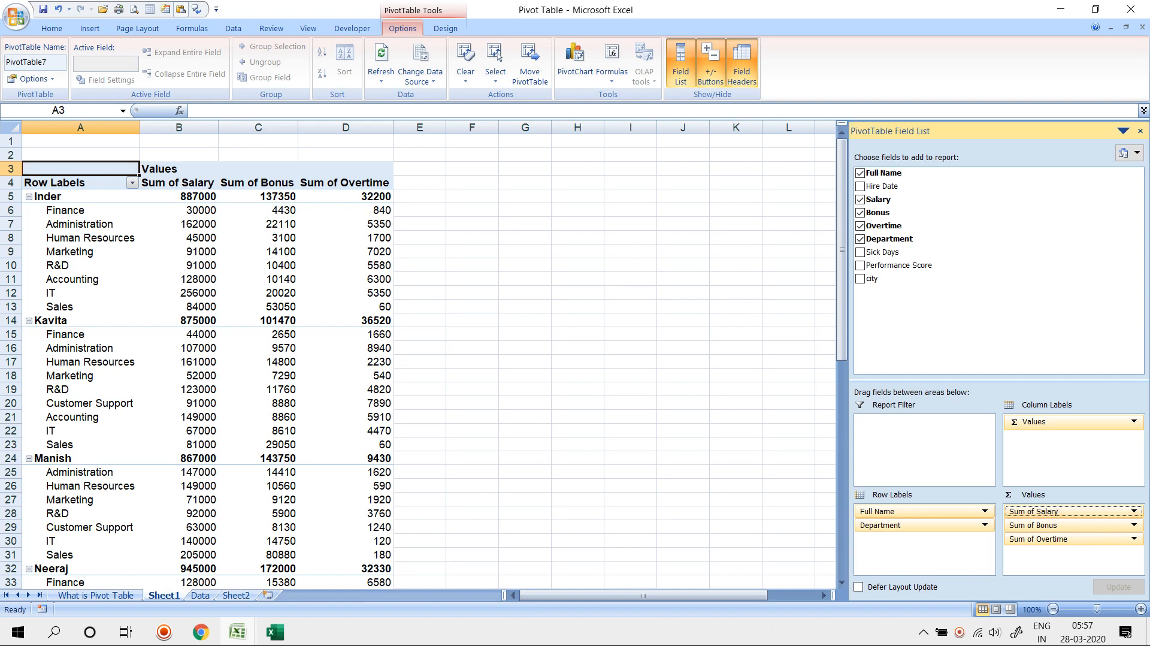
# - Remove Salary, Bonus, Overtime and Department from the PivotTable and add Full Name to the values as a count
pyautogui.moveTo(1042, 511); pyautogui.dragTo(1029, 326)
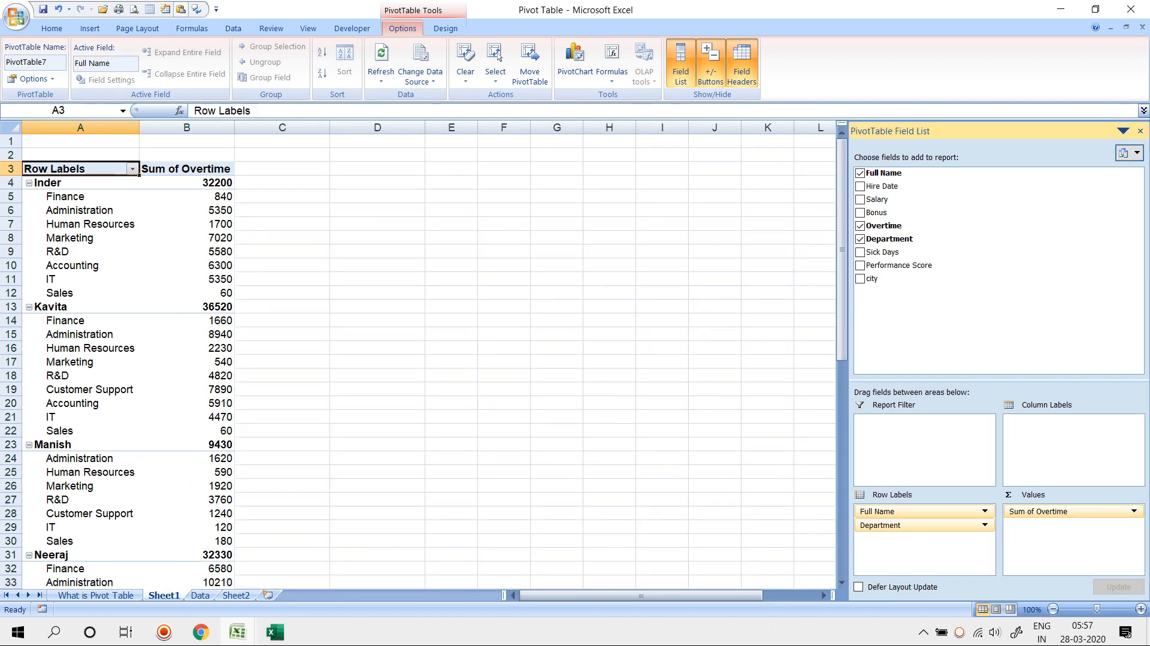
pyautogui.moveTo(1042, 511); pyautogui.dragTo(1030, 326)
pyautogui.moveTo(925, 525); pyautogui.dragTo(982, 326)
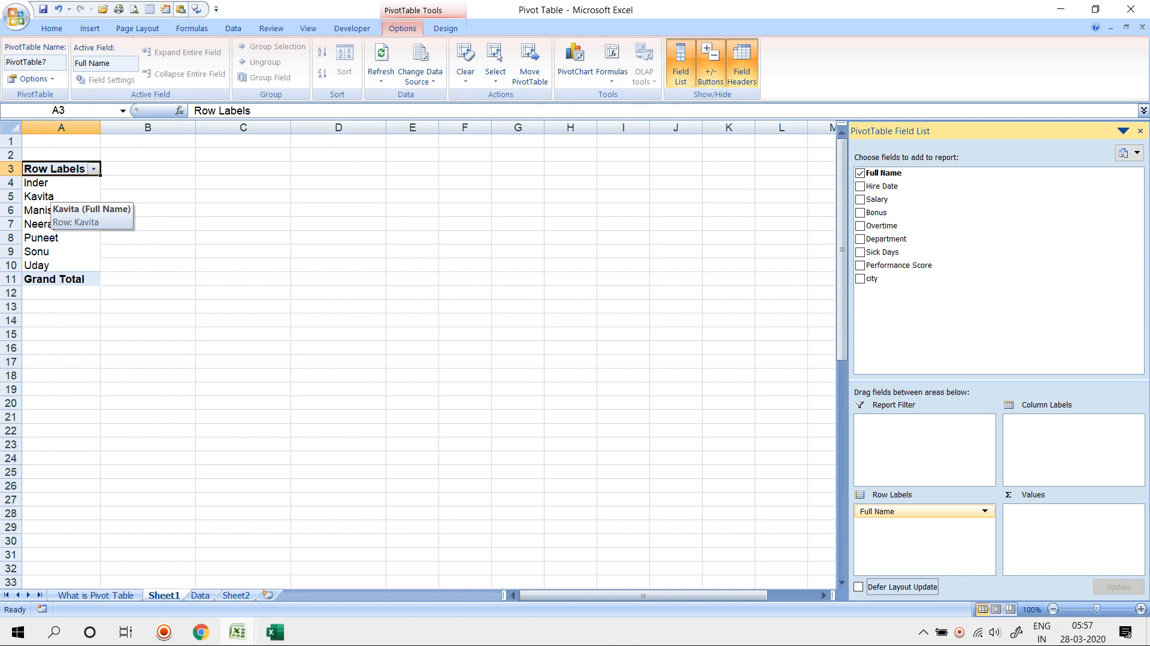
pyautogui.moveTo(883, 174); pyautogui.dragTo(1056, 516)
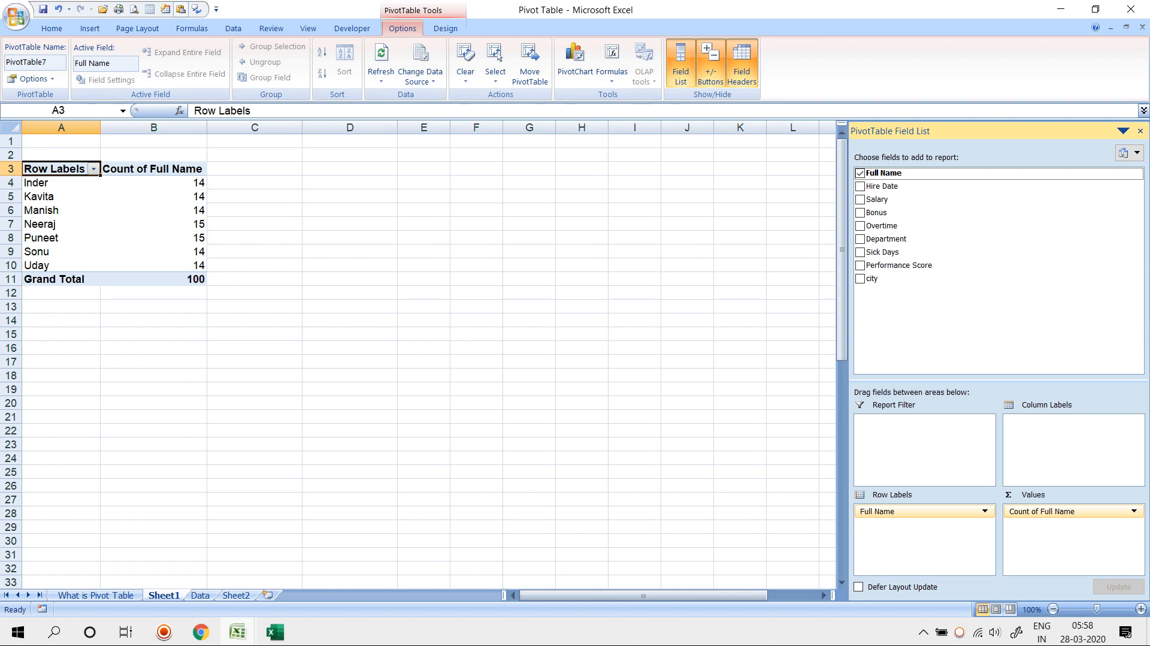
# - Examine the counts per name and the Value Field Settings of Count of Full Name, without changing them
pyautogui.click(174, 197)
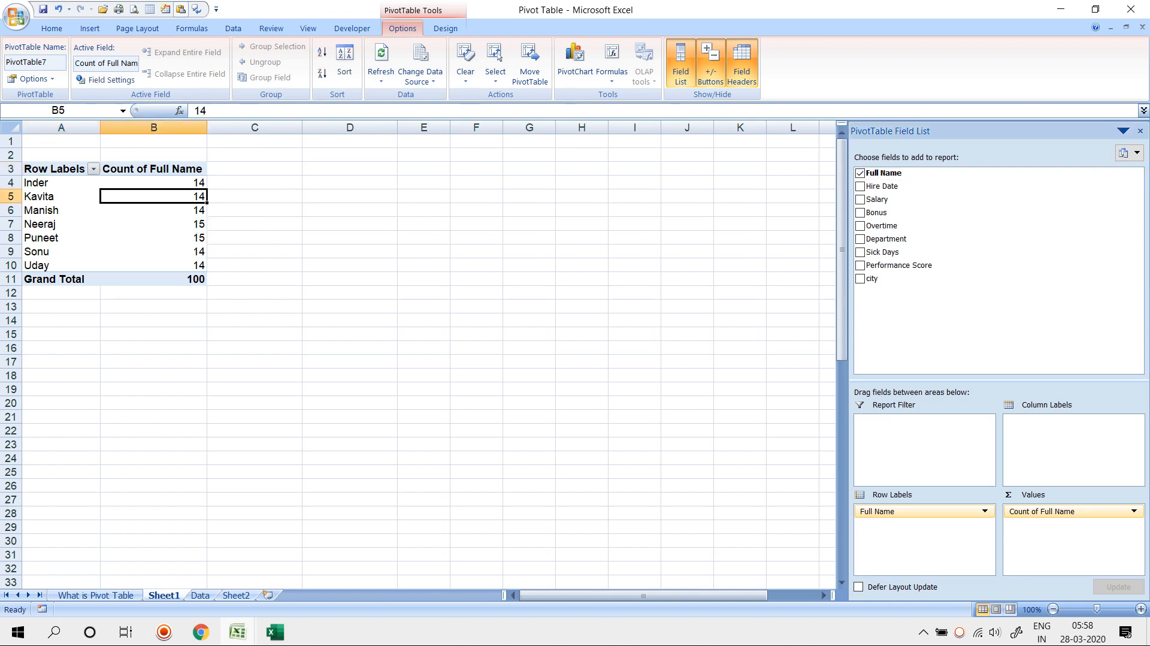
pyautogui.click(60, 239)
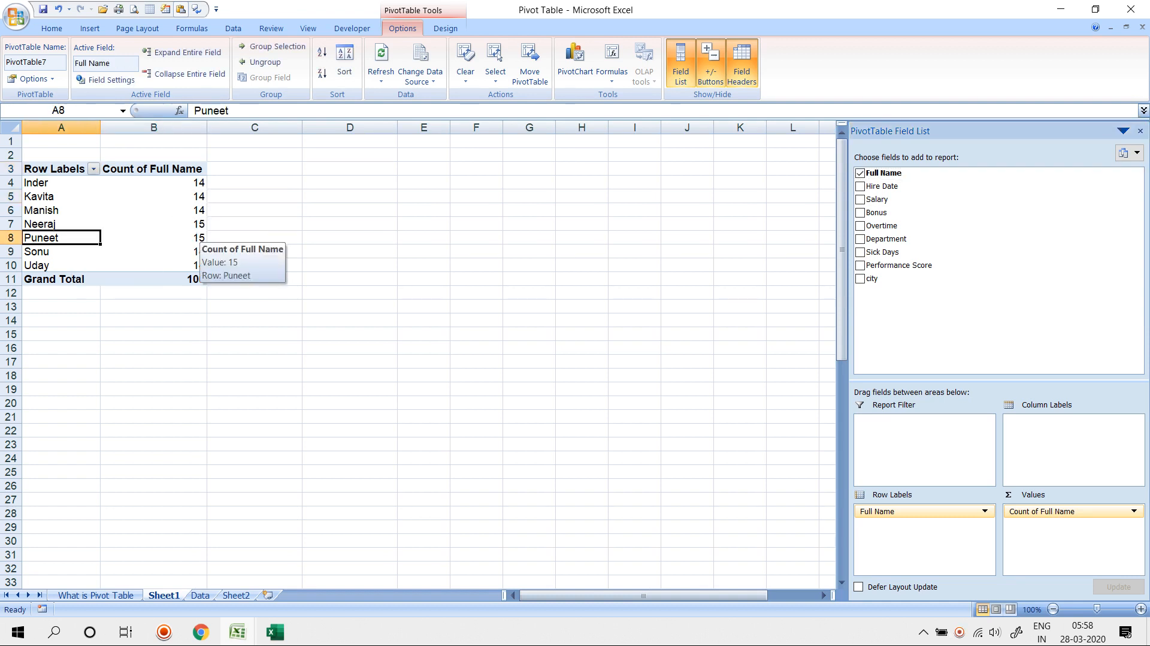
pyautogui.click(190, 236)
pyautogui.click(174, 210)
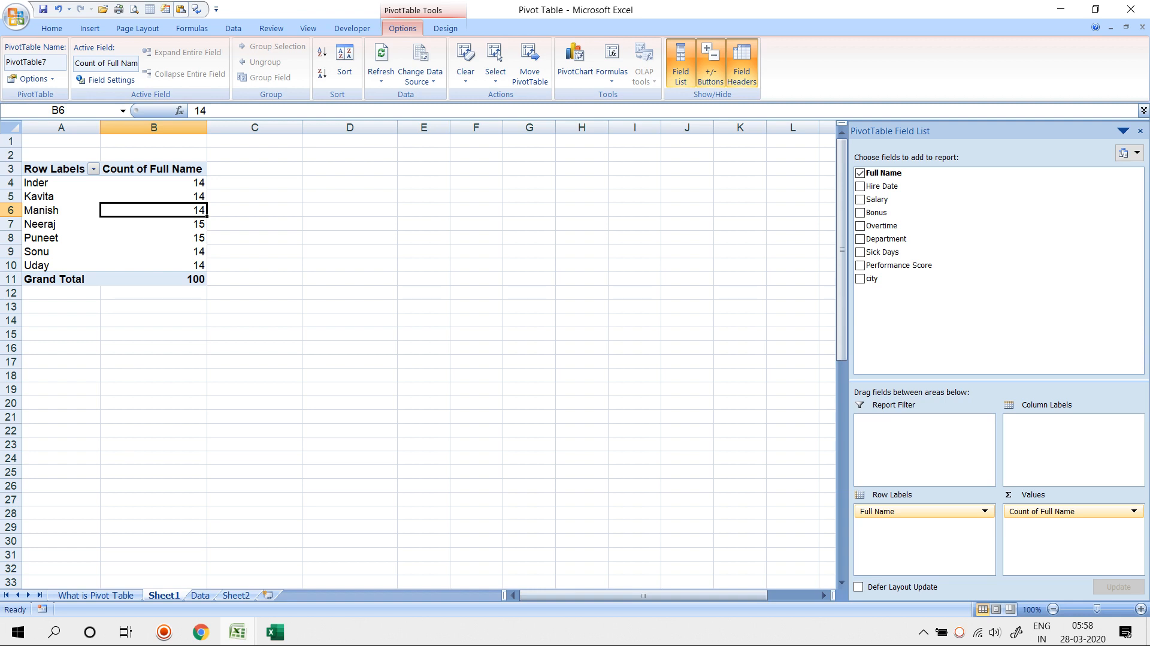
pyautogui.click(153, 169)
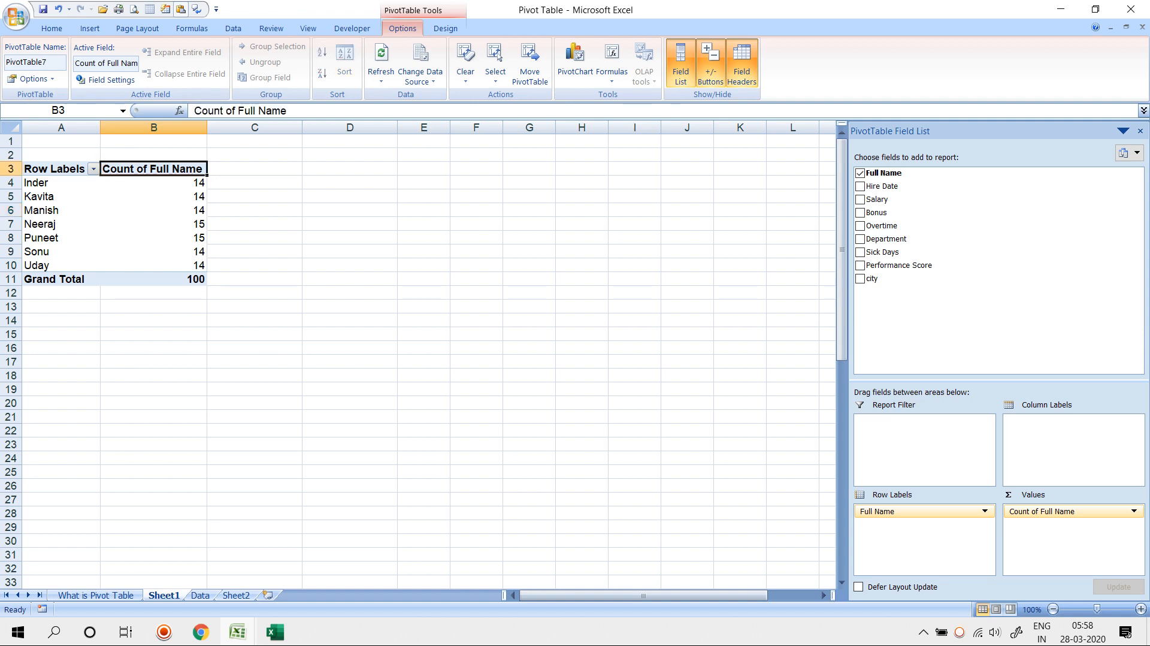
pyautogui.doubleClick(154, 169)
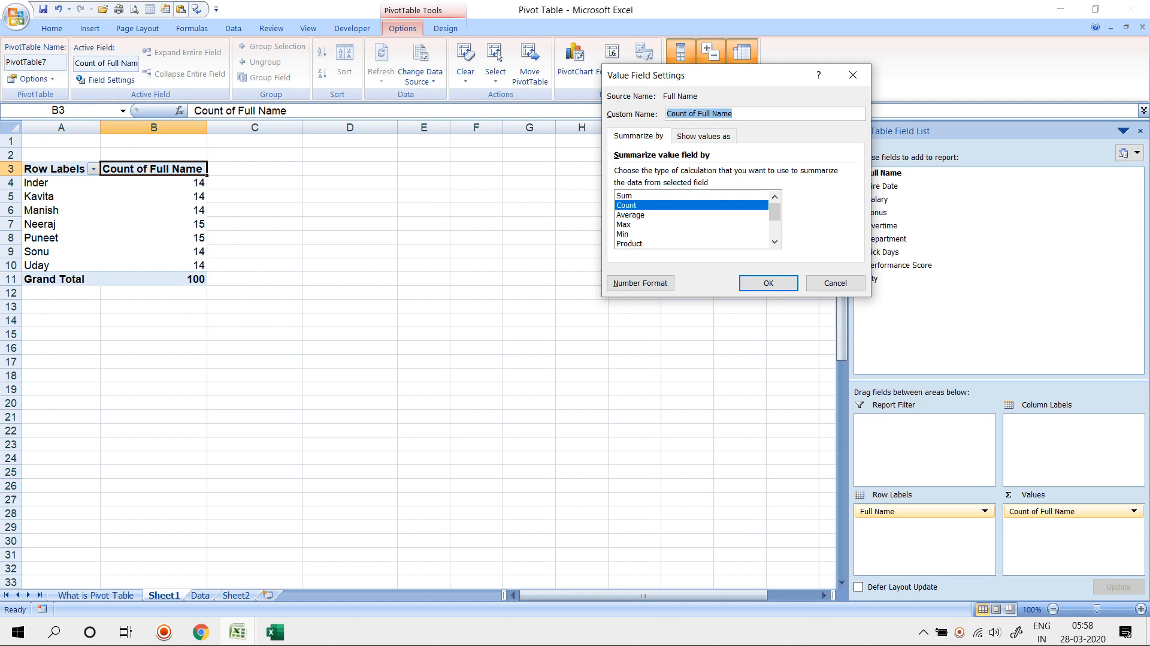
pyautogui.click(835, 282)
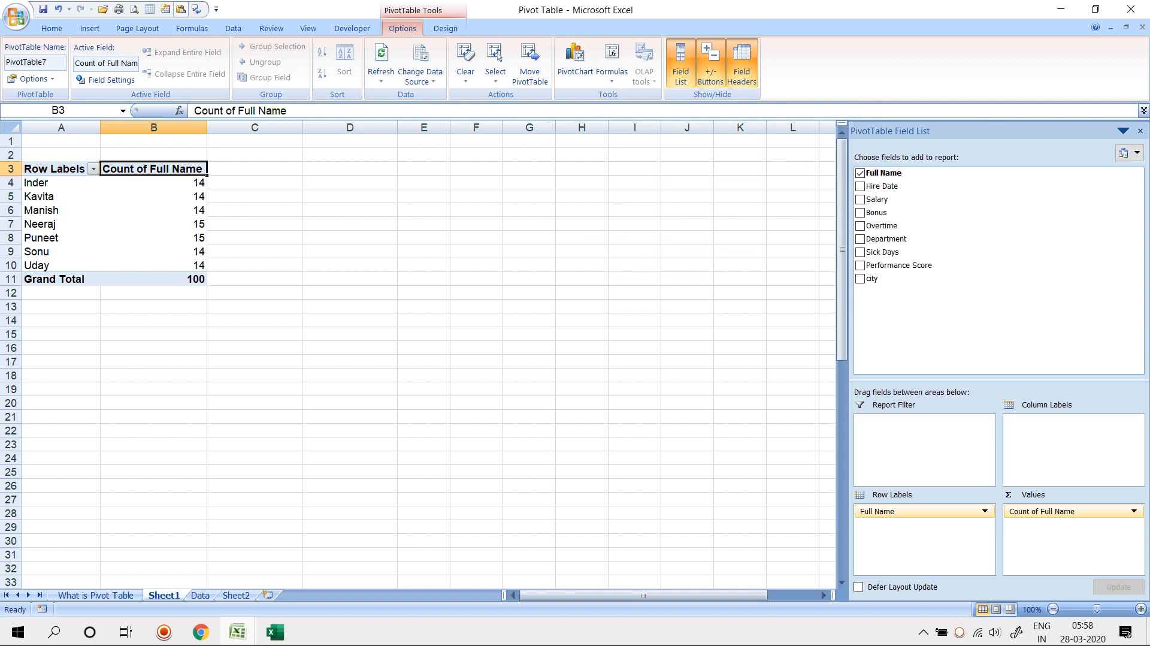
# - Enter Target in cell A102, directly below the last record in the Full Name column of the Data sheet
pyautogui.click(529, 306)
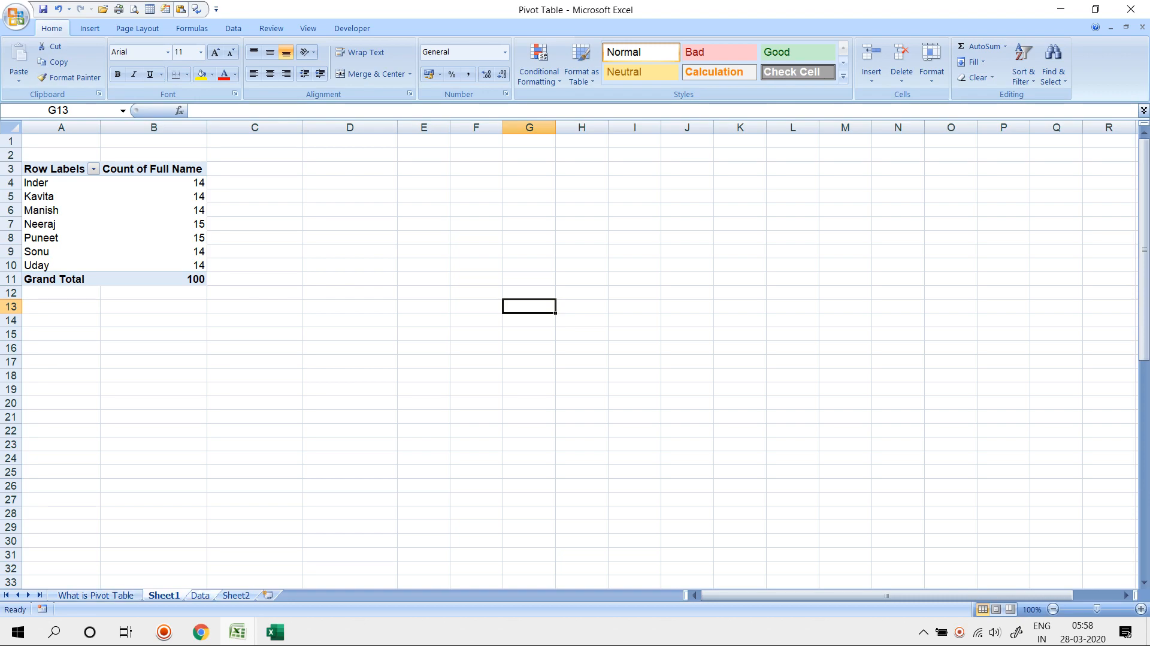
pyautogui.click(200, 595)
pyautogui.scroll(-20, 575, 359)
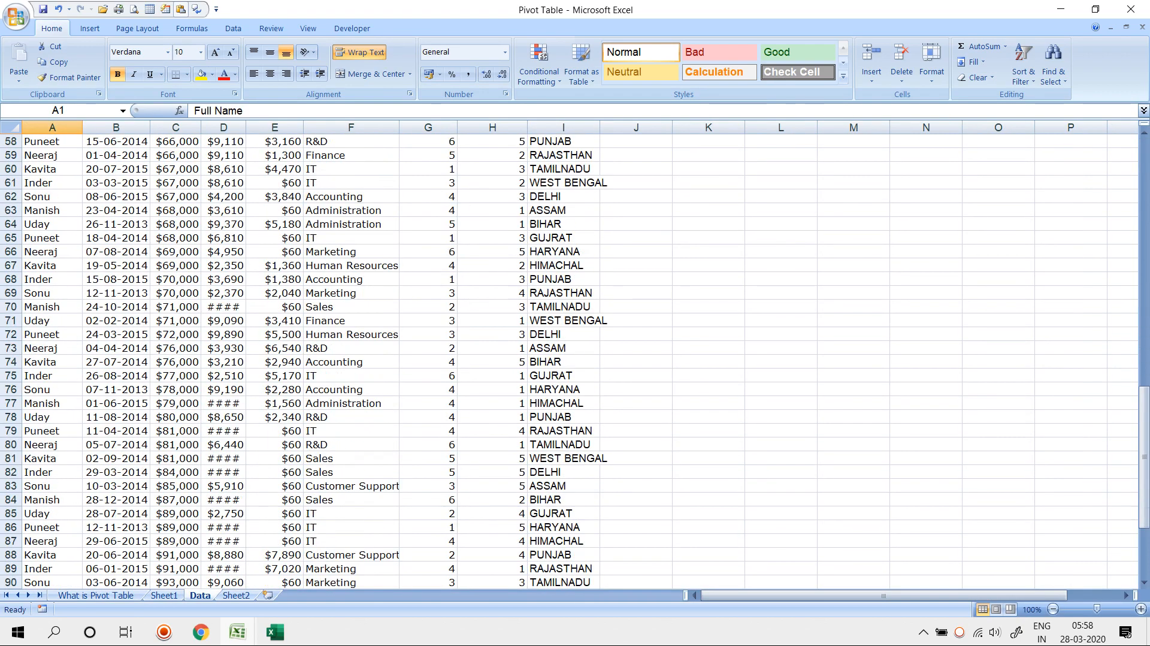
pyautogui.click(52, 417)
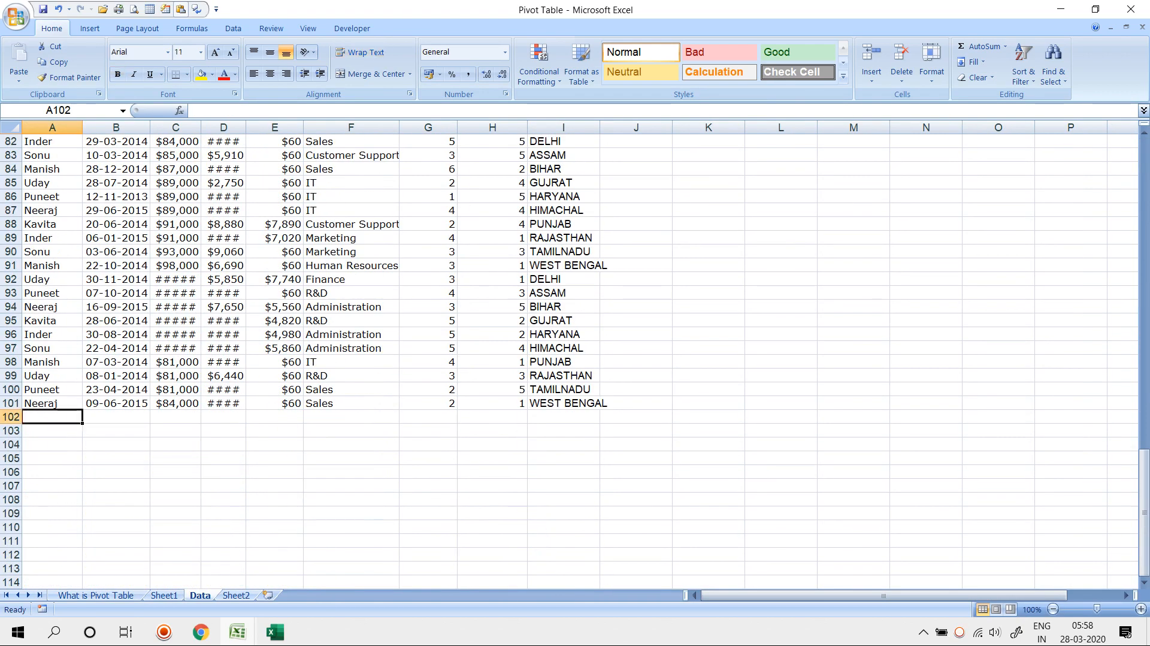
pyautogui.write('t')
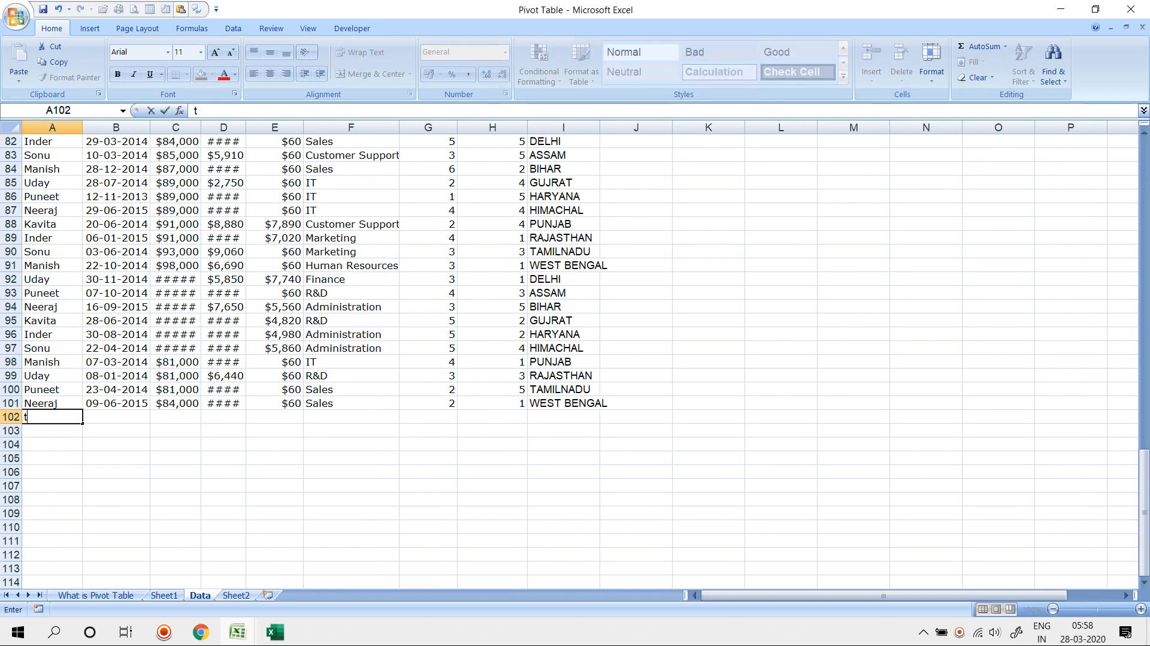
pyautogui.press('BackSpace')
pyautogui.write('Target')
pyautogui.press('BackSpace')
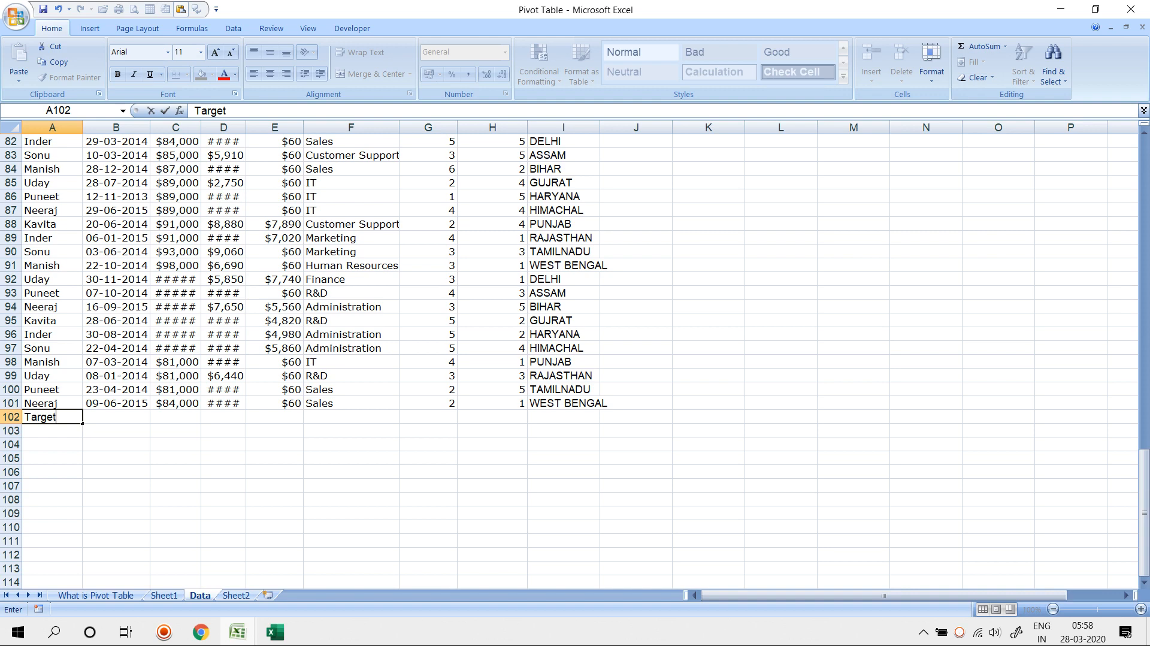
pyautogui.write('t')
pyautogui.press('Tab')
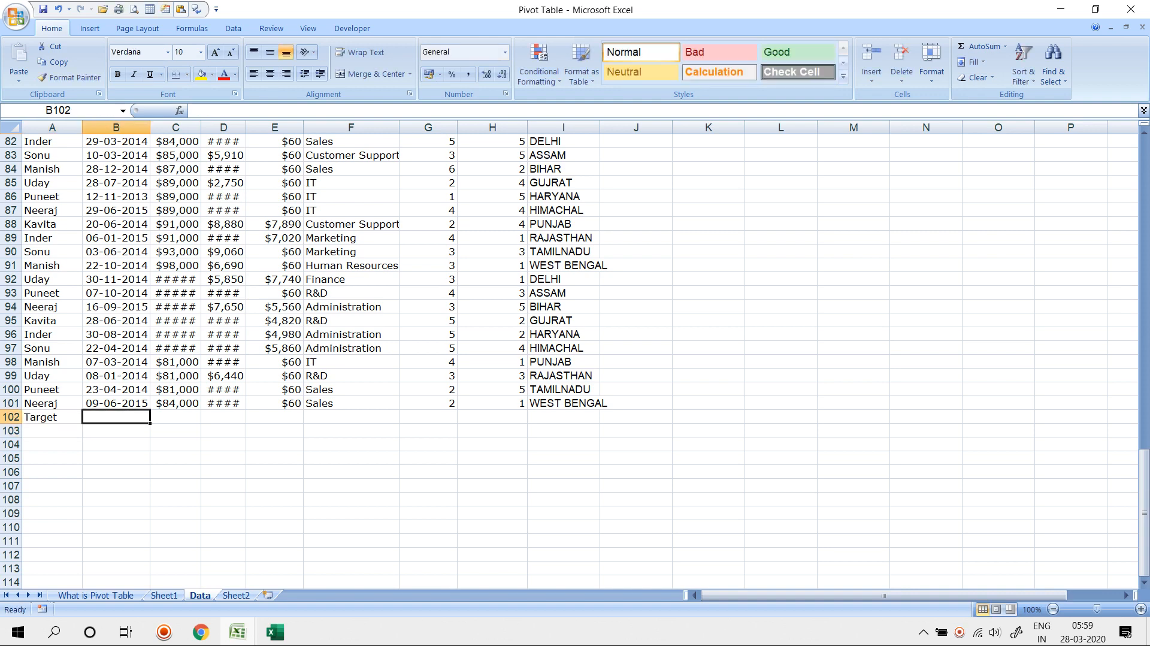
# - Enter today's date, 28-03-2020, as the Hire Date of the Target record in cell B102
pyautogui.hotkey('ctrl', ';')
pyautogui.press('Return')
pyautogui.press('Up')
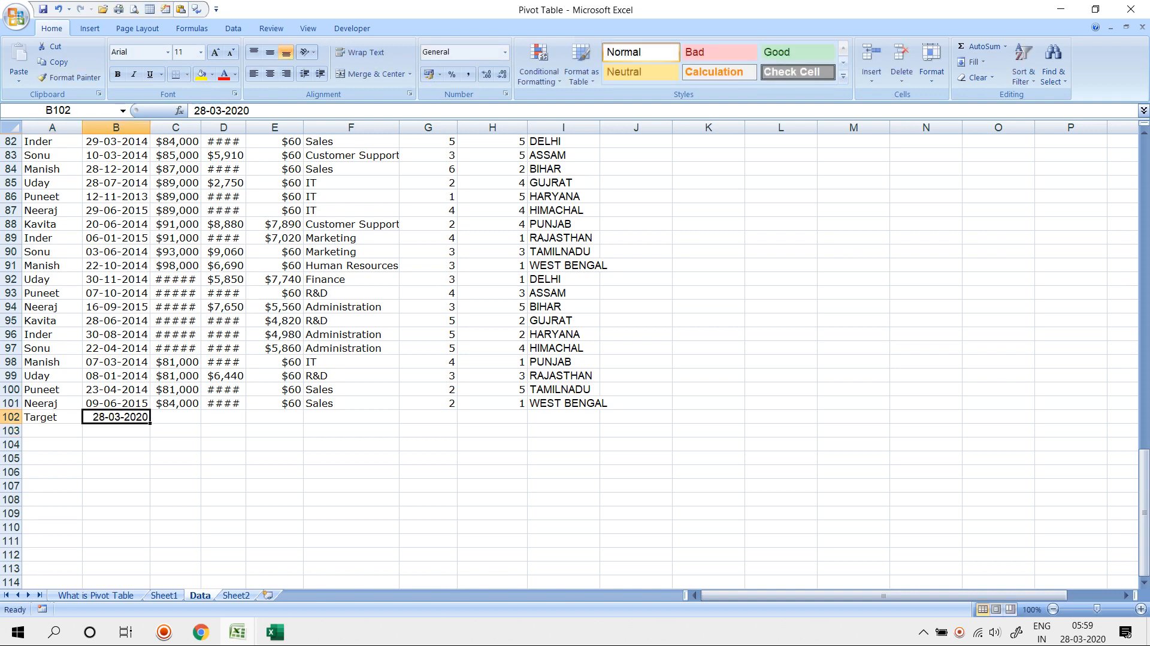
pyautogui.press('Right')
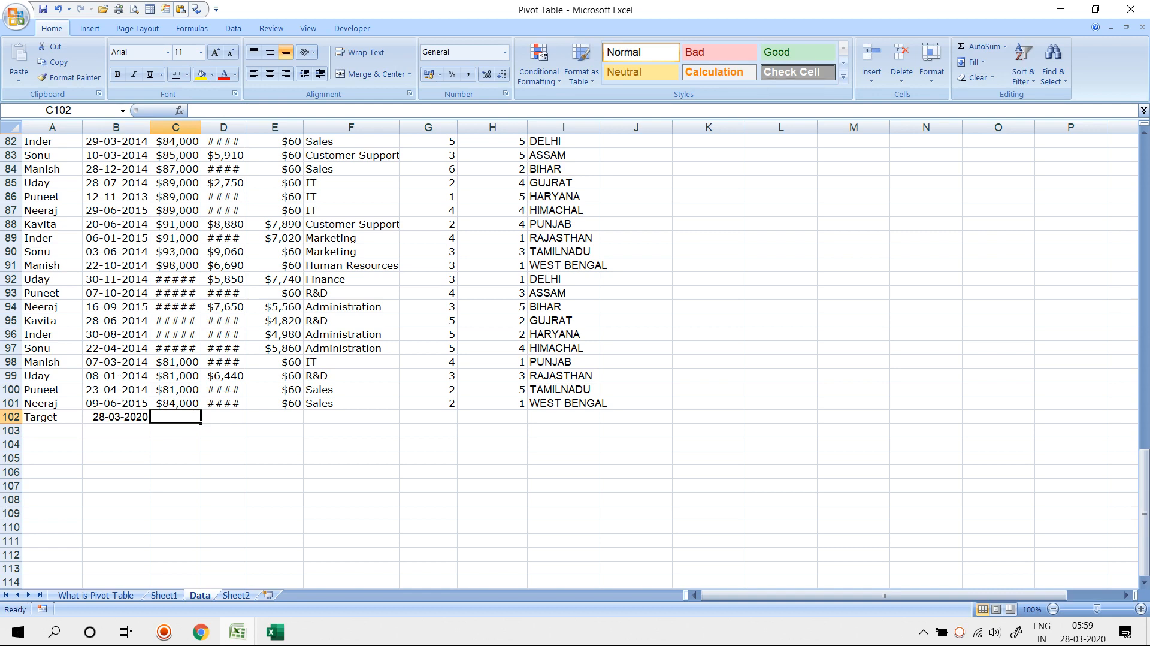
# - Enter 7250000 as the Salary of the Target record in cell C102
pyautogui.write('5')
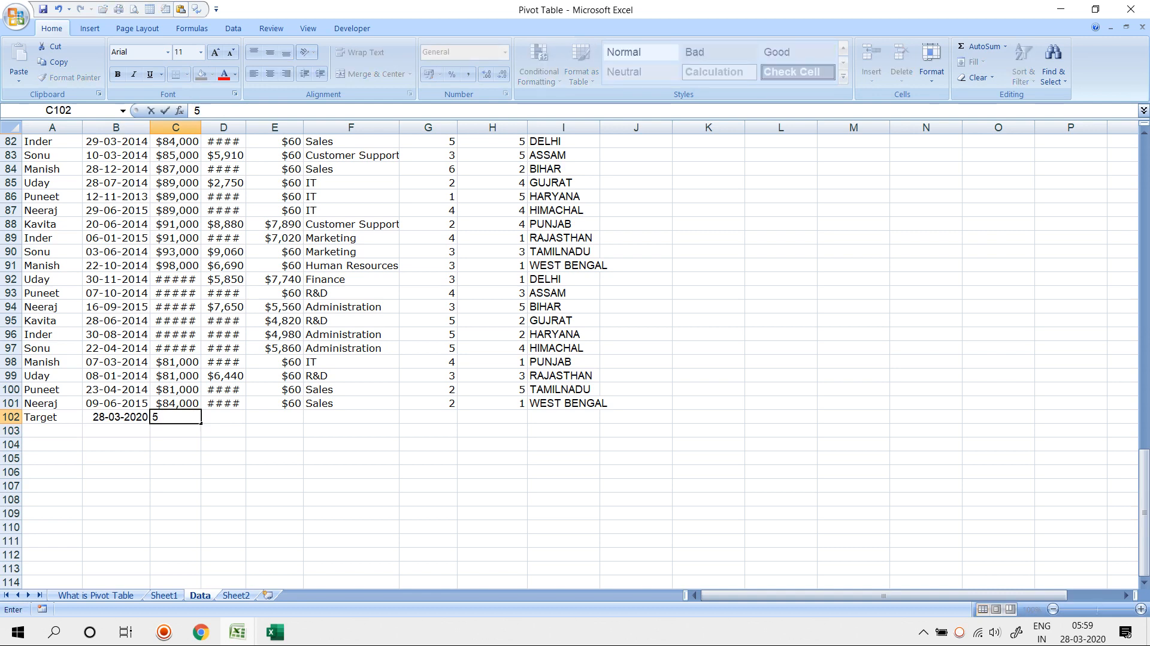
pyautogui.press('BackSpace')
pyautogui.write('72,5')
pyautogui.write('0,00')
pyautogui.write('0000')
pyautogui.press('Return')
pyautogui.press('Up')
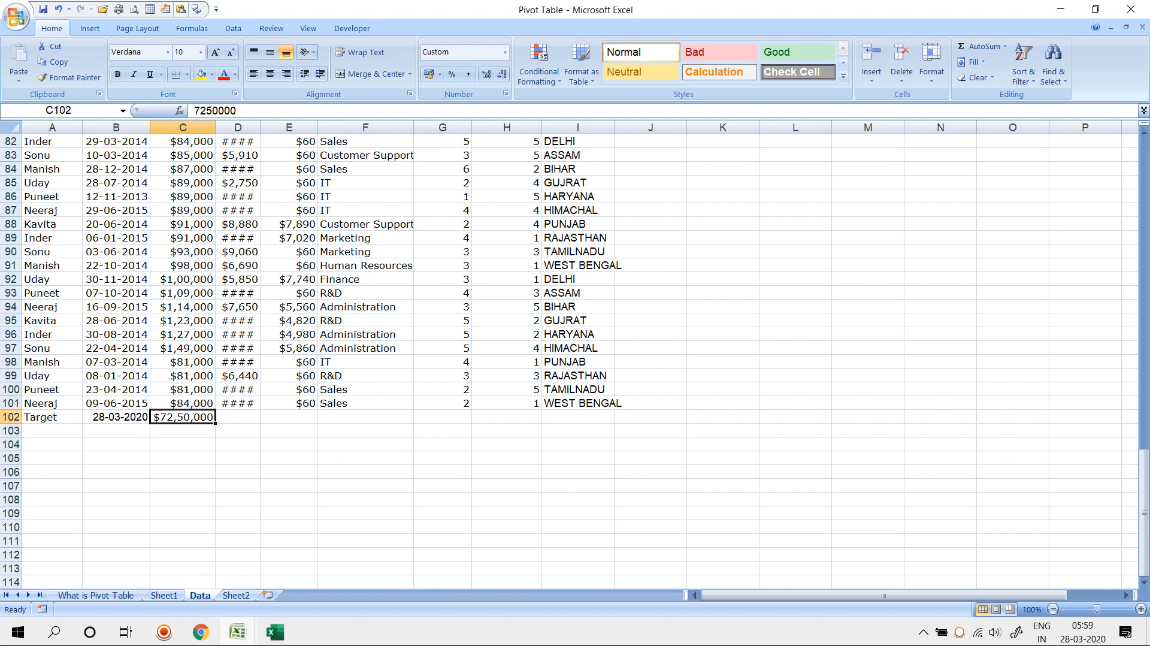
# - Set the Salary of the Target record in cell C102 to 725000
pyautogui.write('725000')
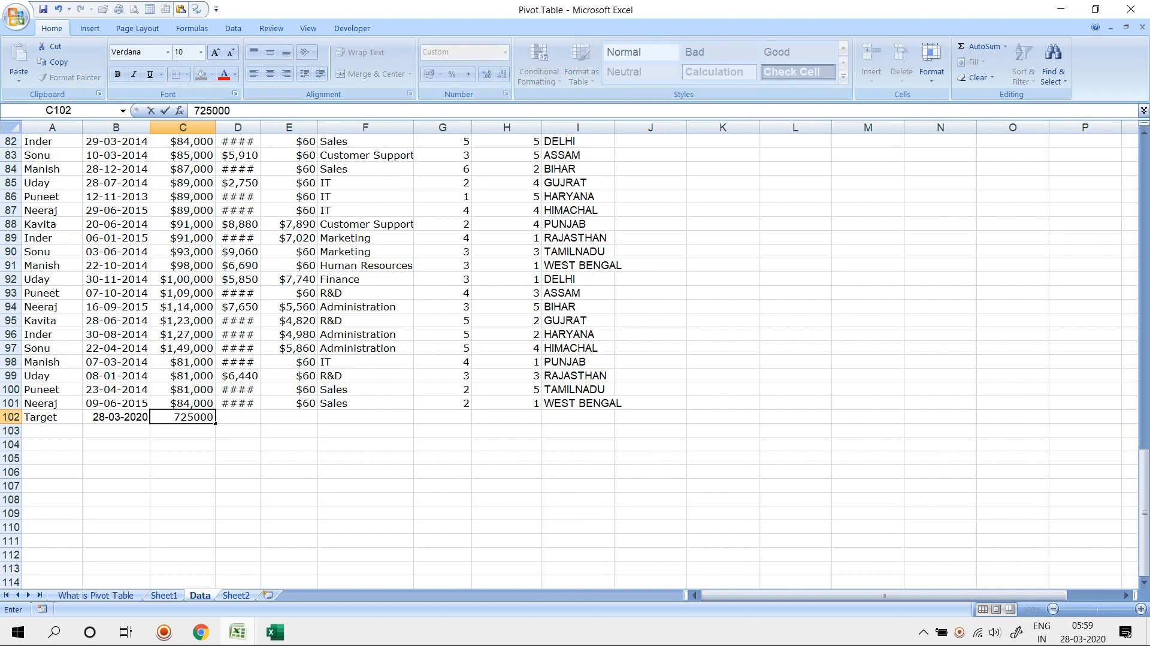
pyautogui.press('Return')
pyautogui.press('Up')
pyautogui.press('Right')
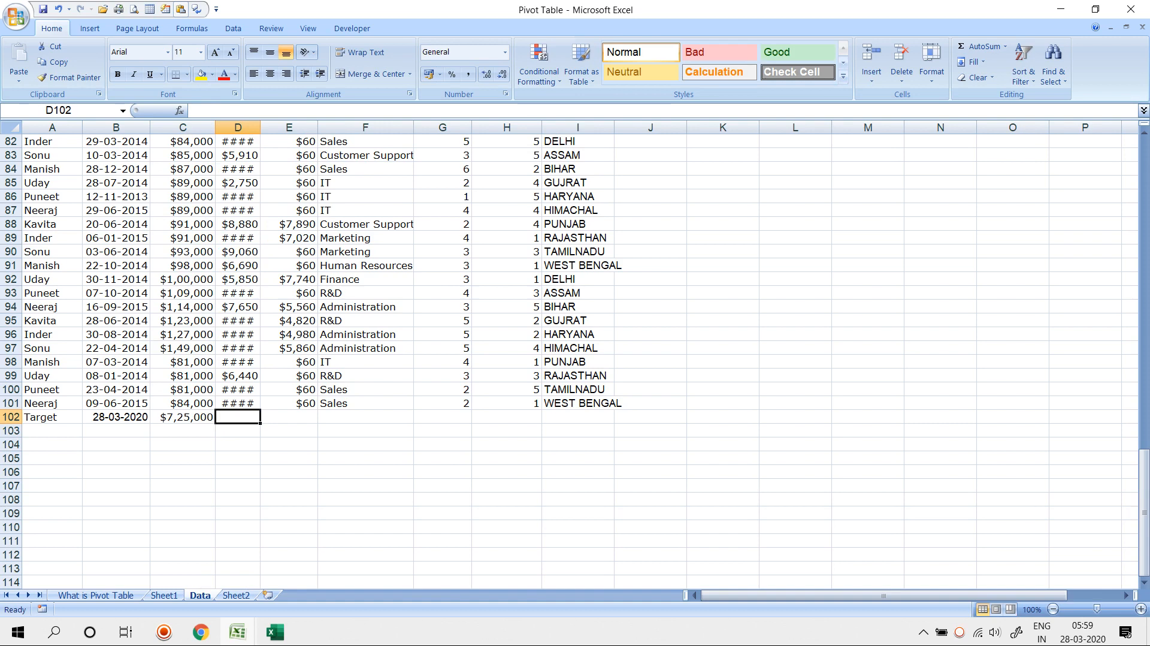
# - Enter 15750 as the Bonus and 6500 as the Overtime of the Target record in row 102
pyautogui.write('15,7')
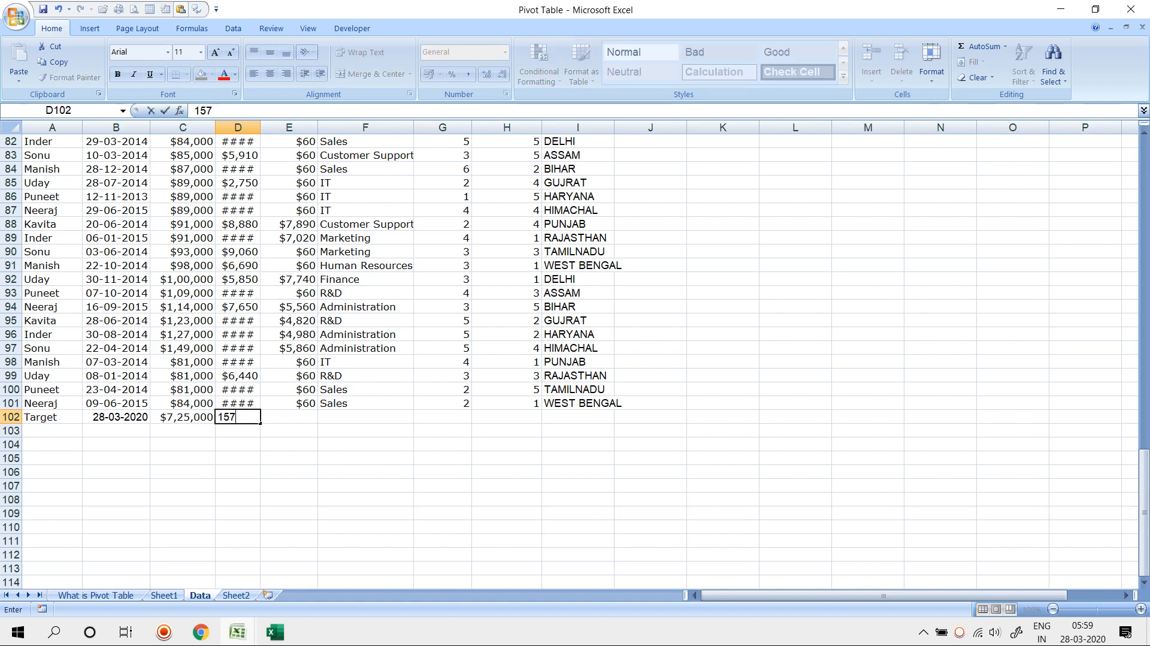
pyautogui.write('50')
pyautogui.press('Return')
pyautogui.press('Up')
pyautogui.press('Right')
pyautogui.write('6')
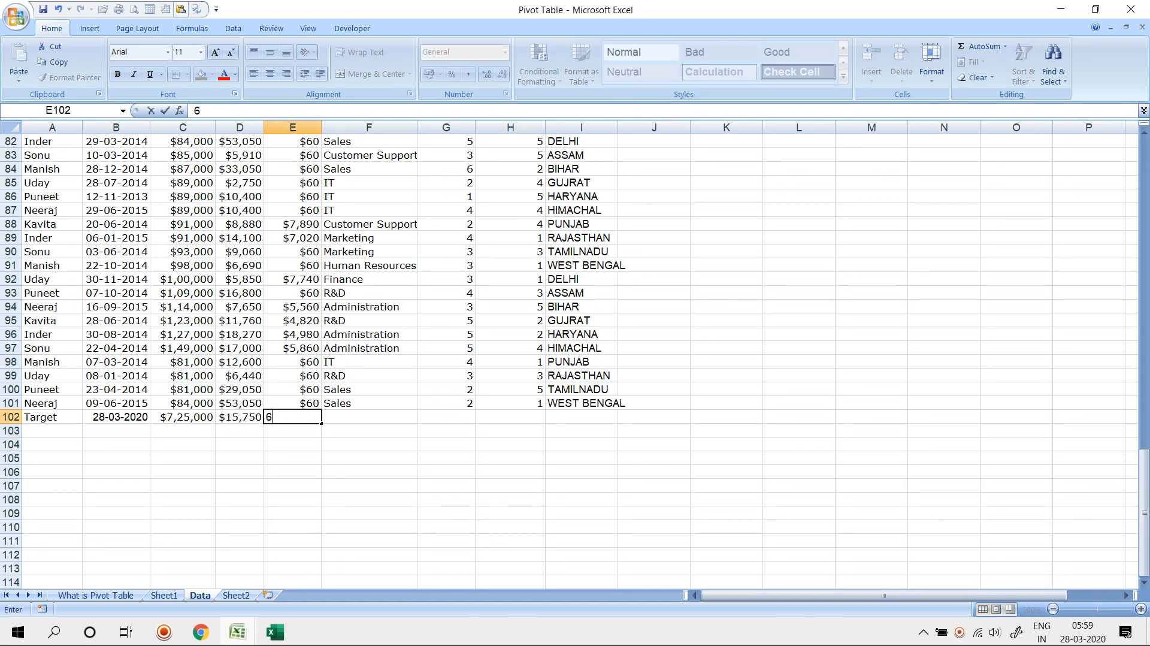
pyautogui.write(',500')
pyautogui.press('Return')
pyautogui.press('Up')
pyautogui.press('Right')
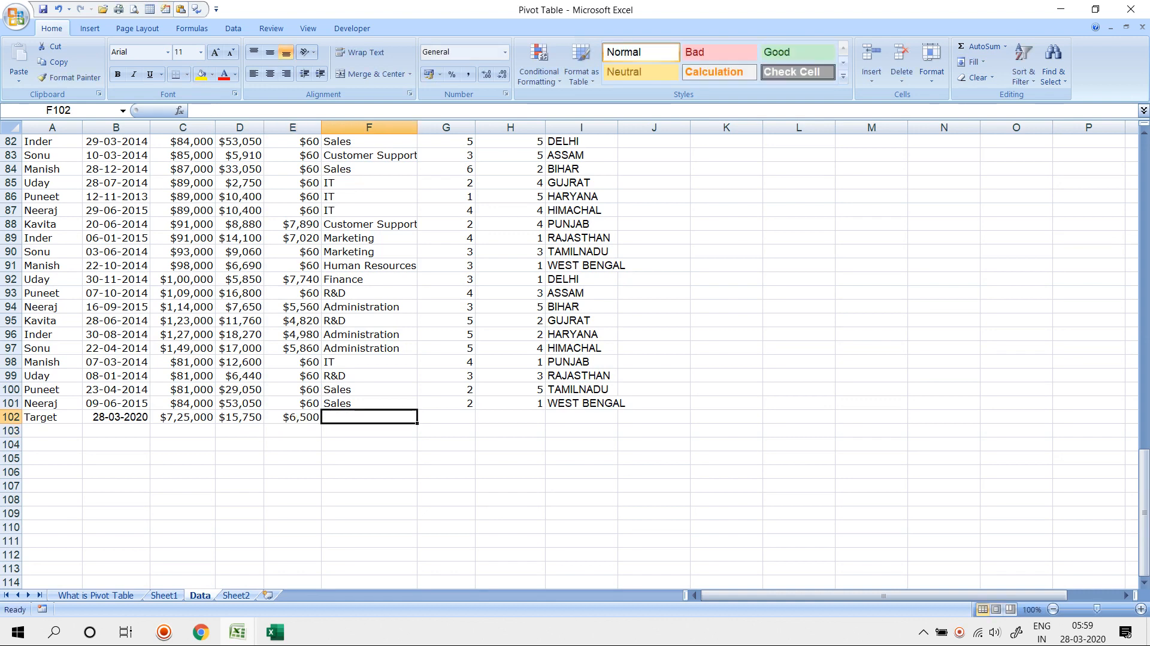
# - Enter target as the Department of the Target record in cell F102
pyautogui.write('target')
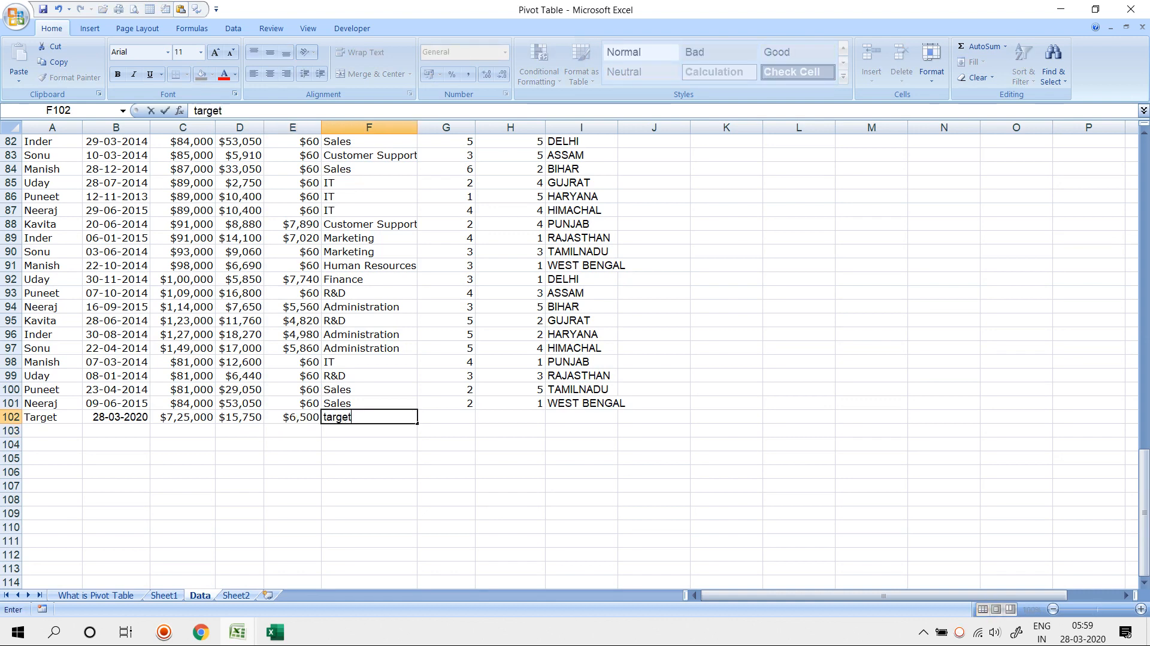
pyautogui.press('Return')
pyautogui.press('Up')
pyautogui.press('Right')
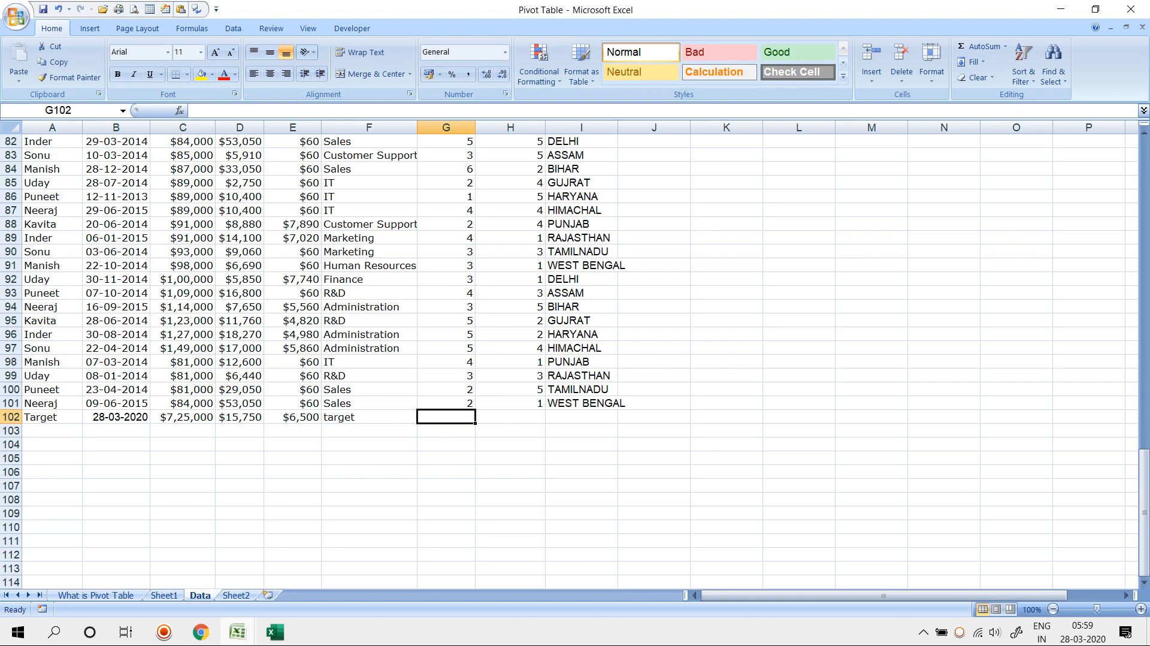
# - Complete row 102 with 6 Sick Days, a Performance Score of 1, and the city WEST BENGAL filled down from the row above
pyautogui.write('6')
pyautogui.press('Tab')
pyautogui.write('1')
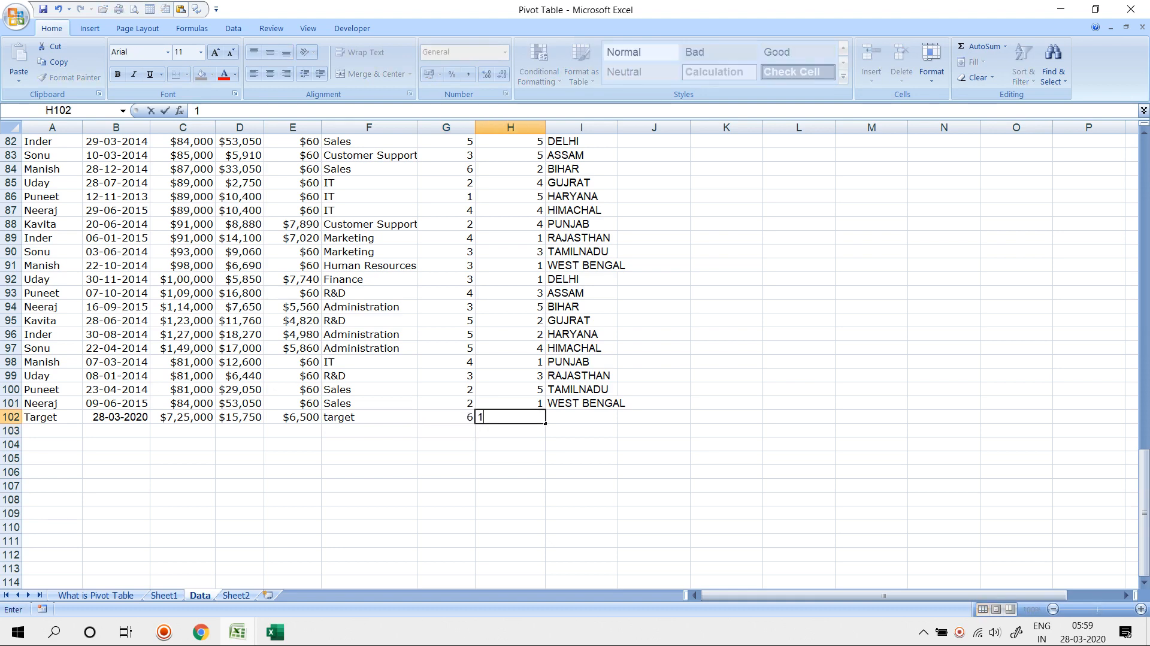
pyautogui.press('Tab')
pyautogui.hotkey('ctrl', 'd')
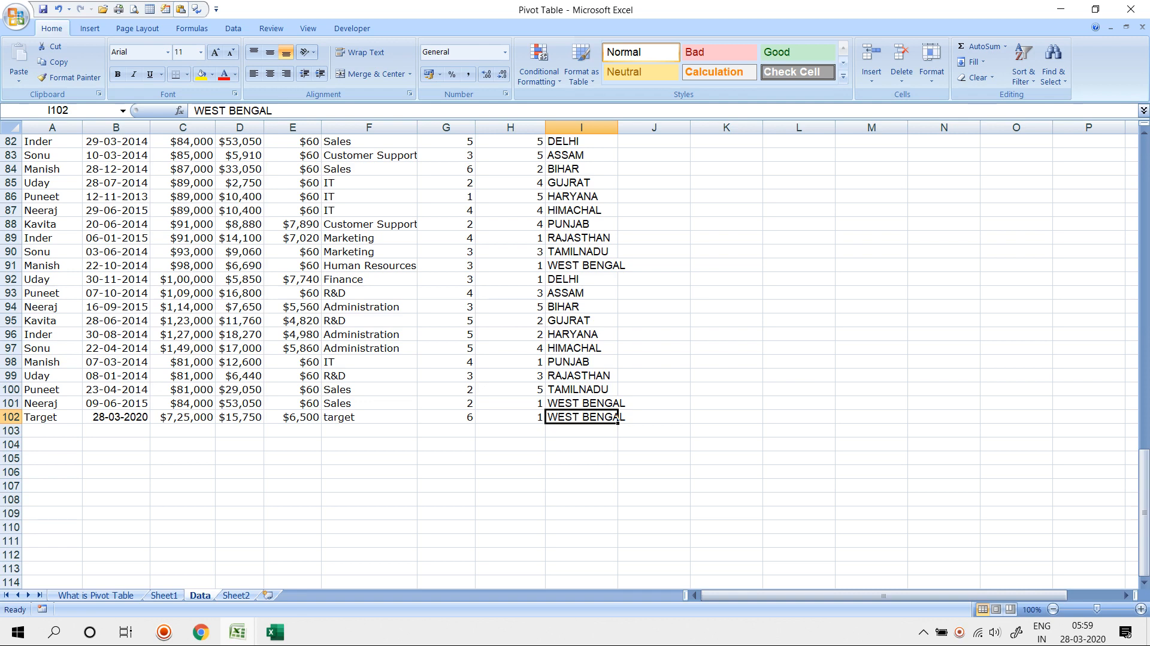
# - Extend the data source of the PivotTable on Sheet1 so that it includes row 102 of the Data sheet
pyautogui.click(52, 293)
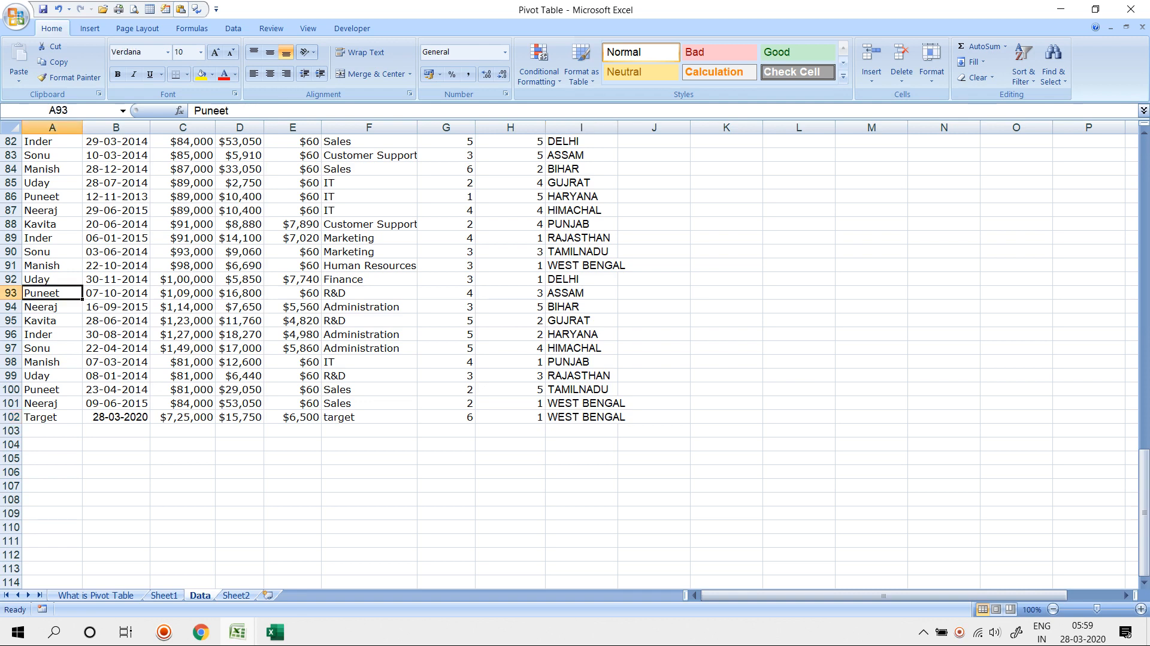
pyautogui.click(163, 595)
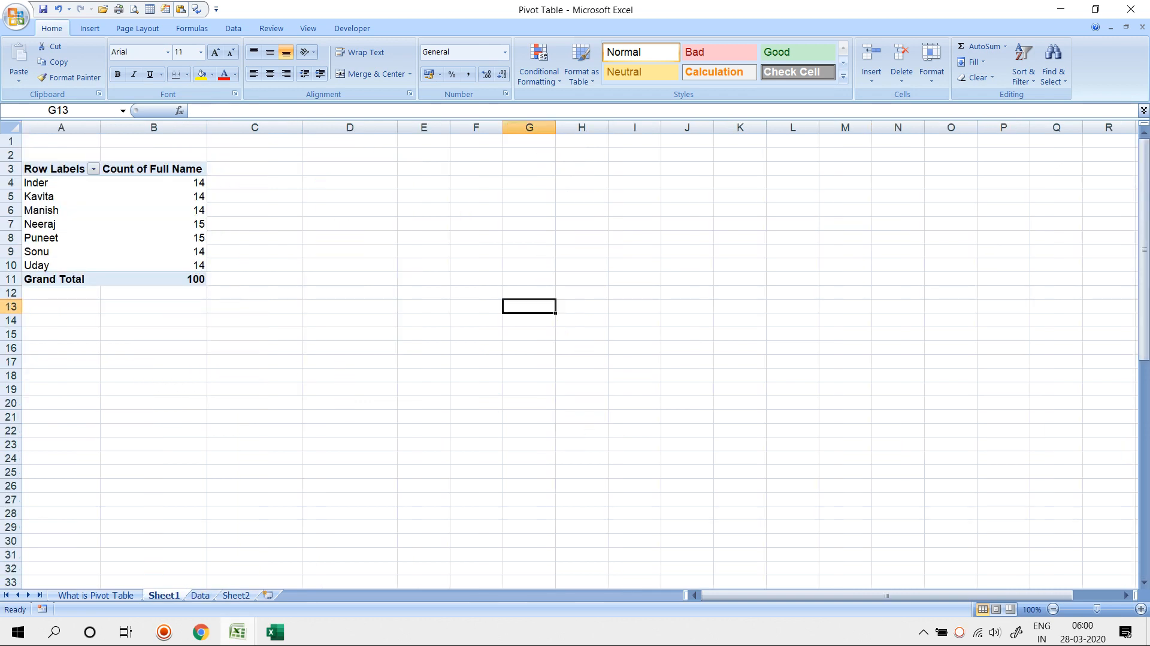
pyautogui.click(154, 251)
pyautogui.click(401, 28)
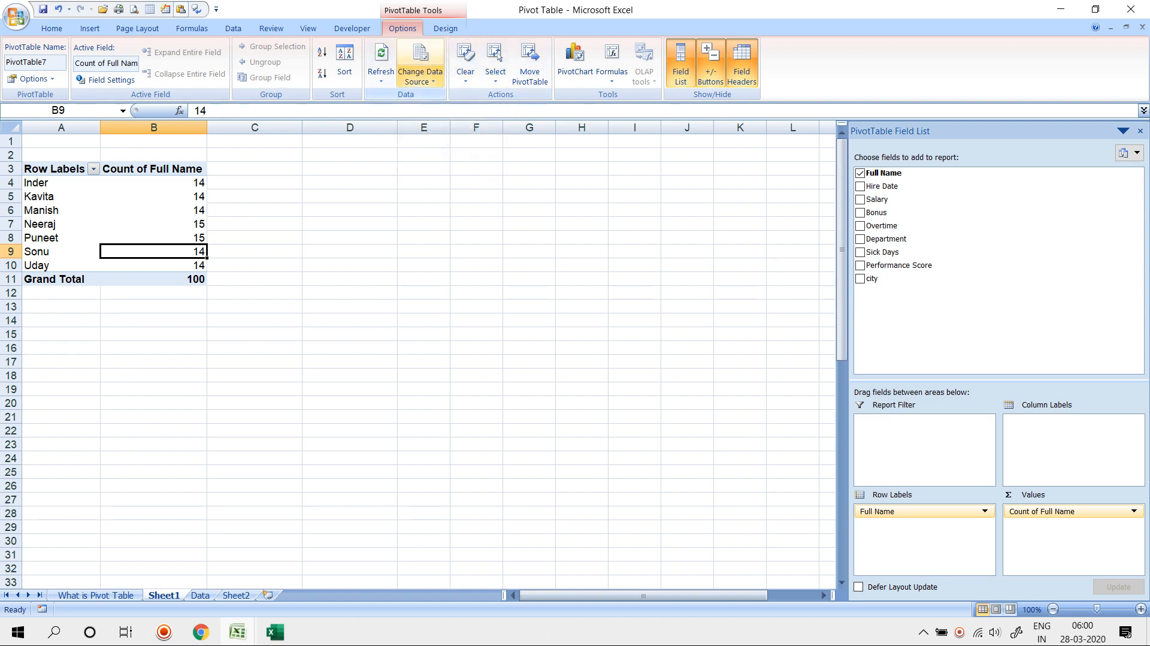
pyautogui.click(420, 78)
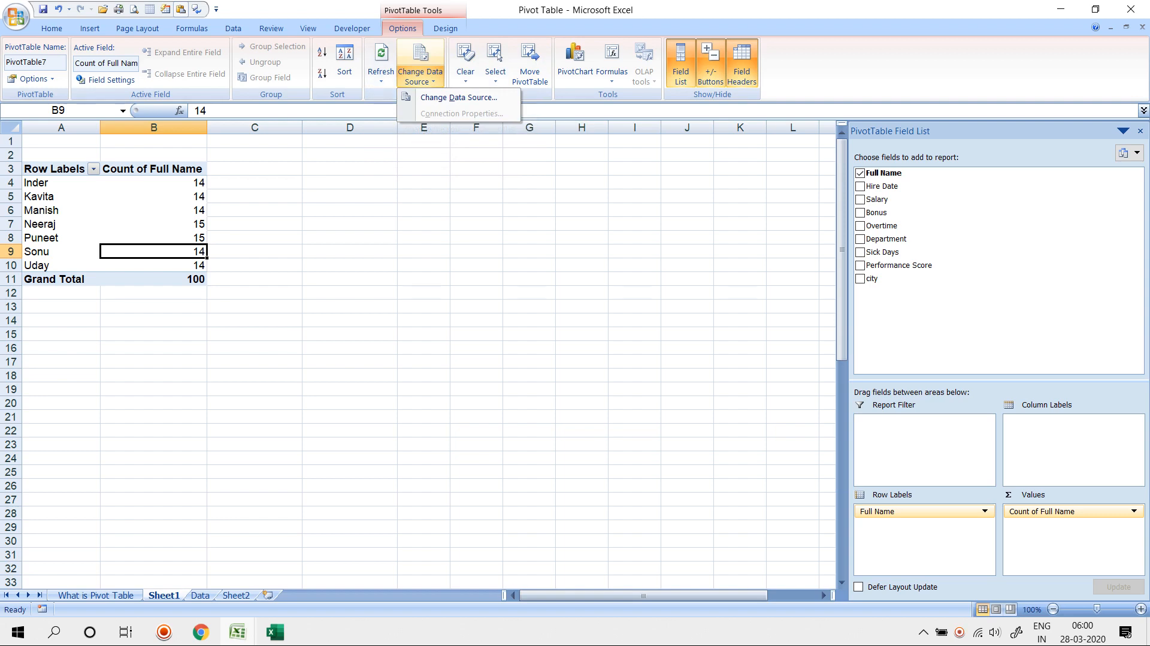
pyautogui.click(459, 97)
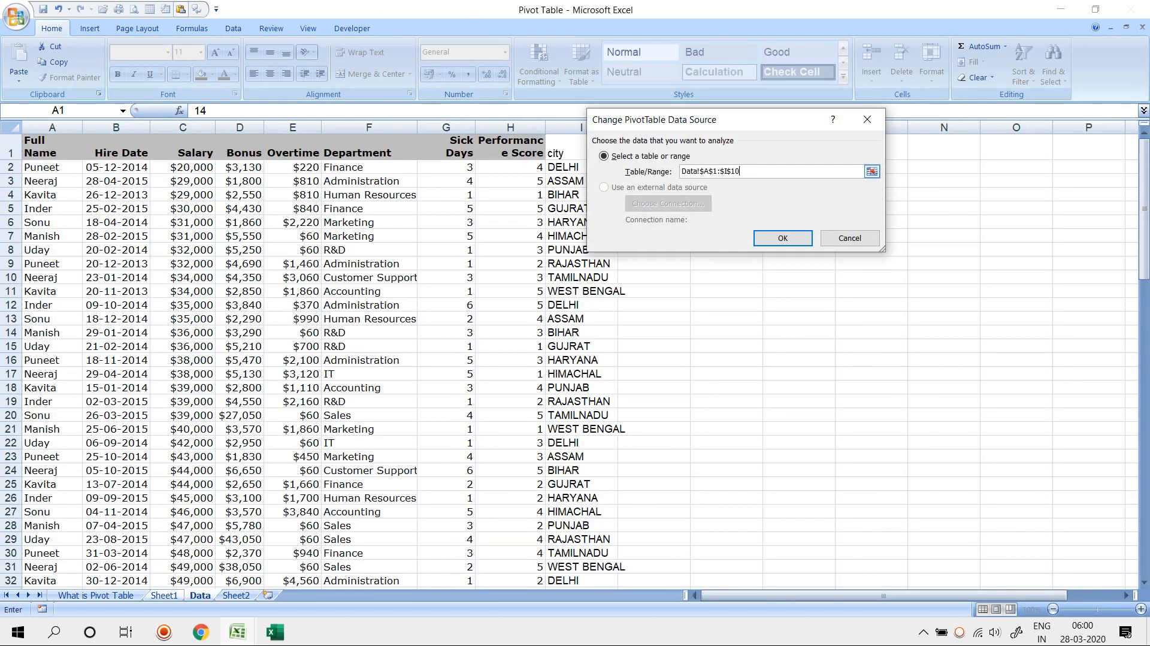
pyautogui.press('Return')
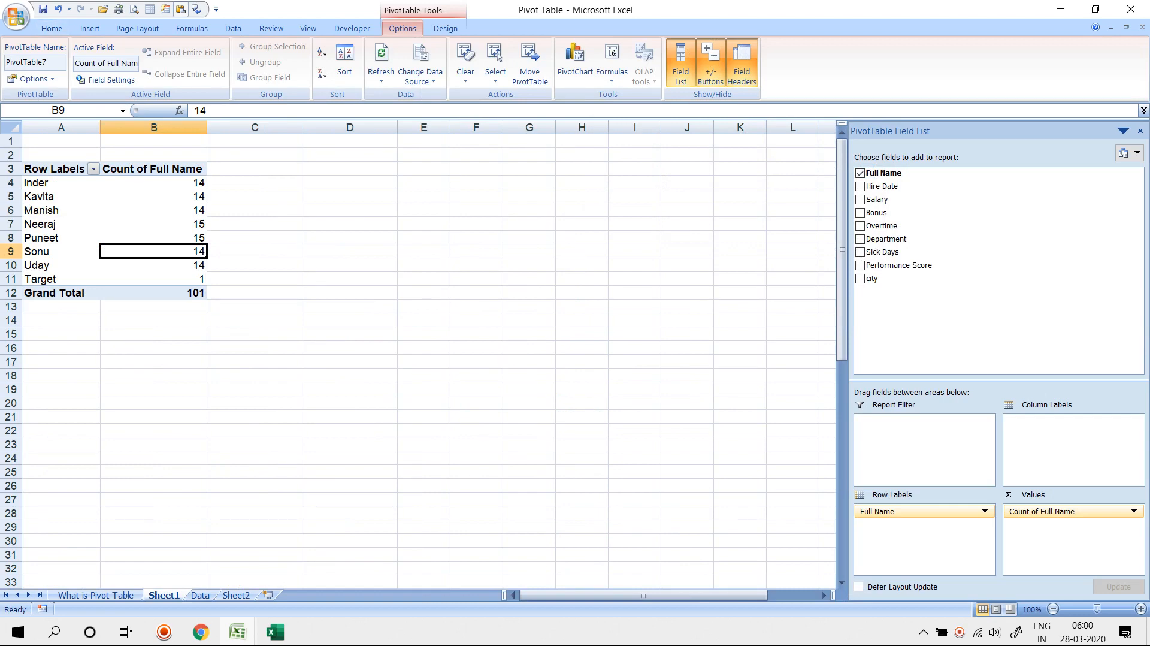
# - Create a new PivotTable on a new worksheet from the employee table on the Data sheet
pyautogui.click(96, 594)
pyautogui.click(164, 594)
pyautogui.click(200, 595)
pyautogui.click(52, 147)
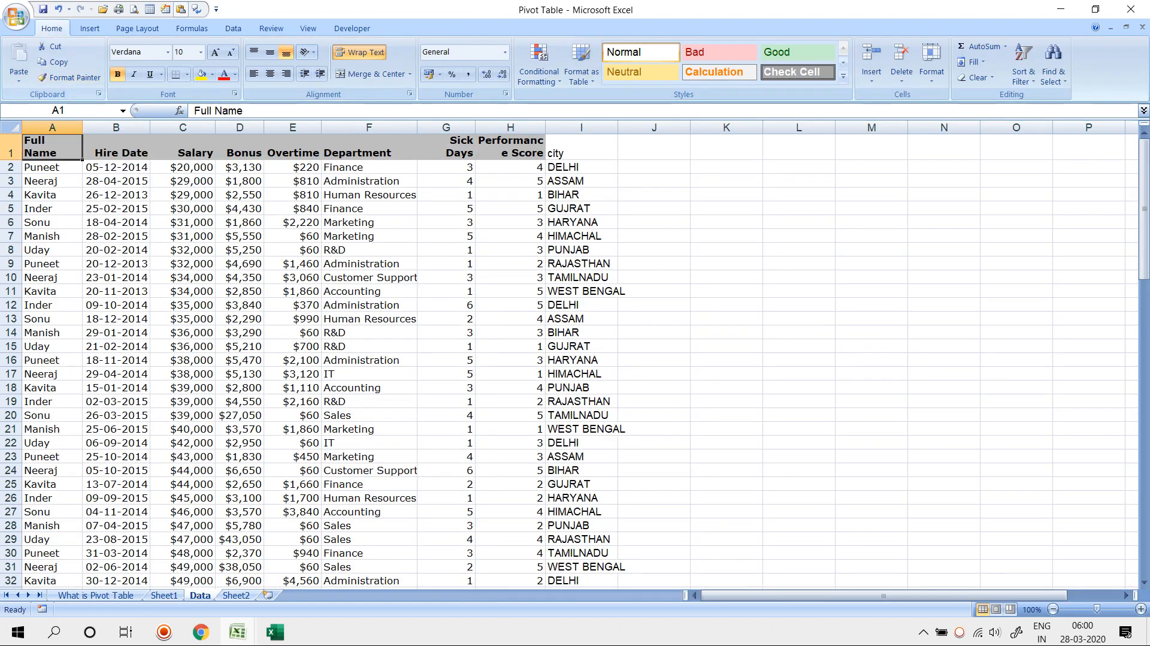
pyautogui.click(90, 28)
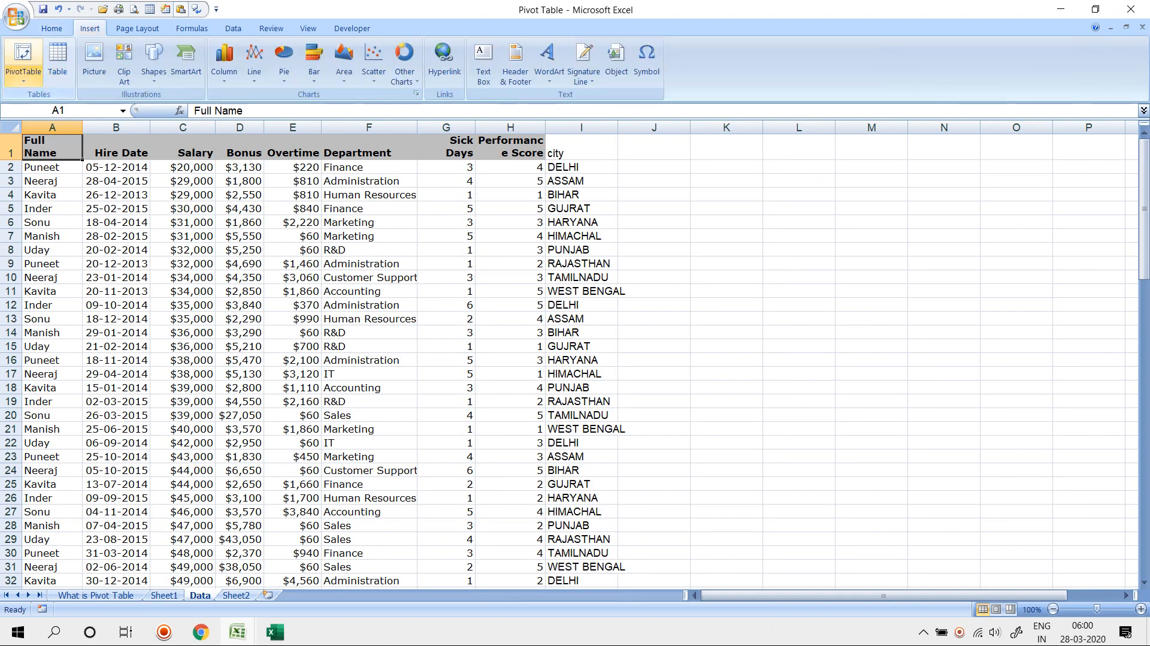
pyautogui.click(22, 75)
pyautogui.click(46, 97)
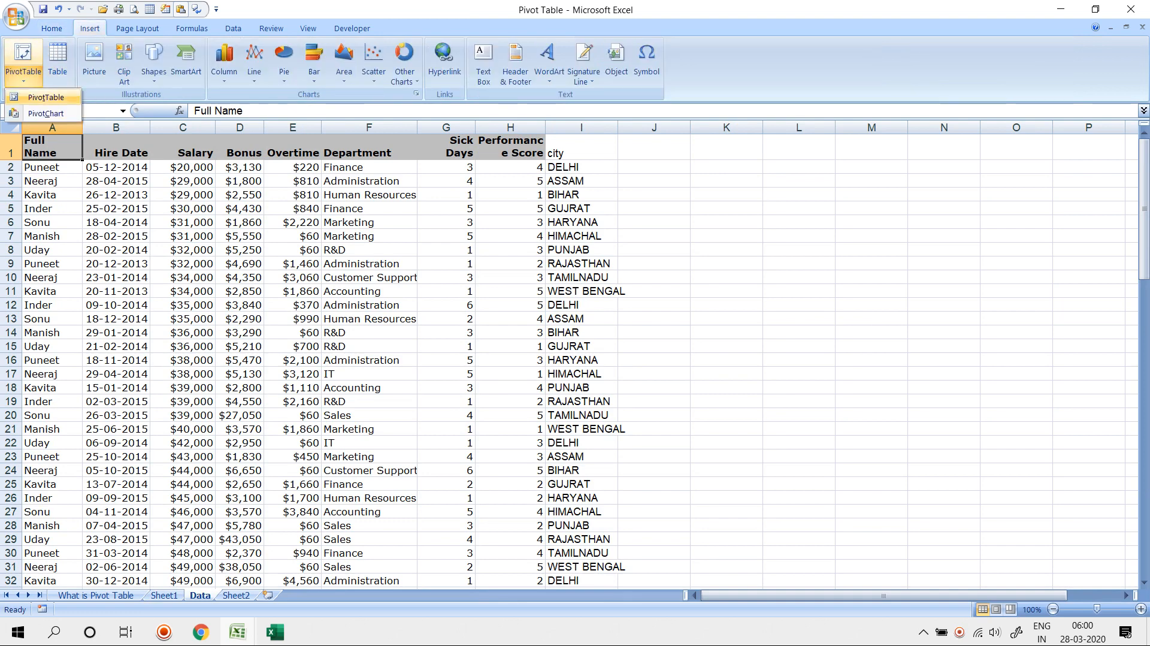
pyautogui.press('Return')
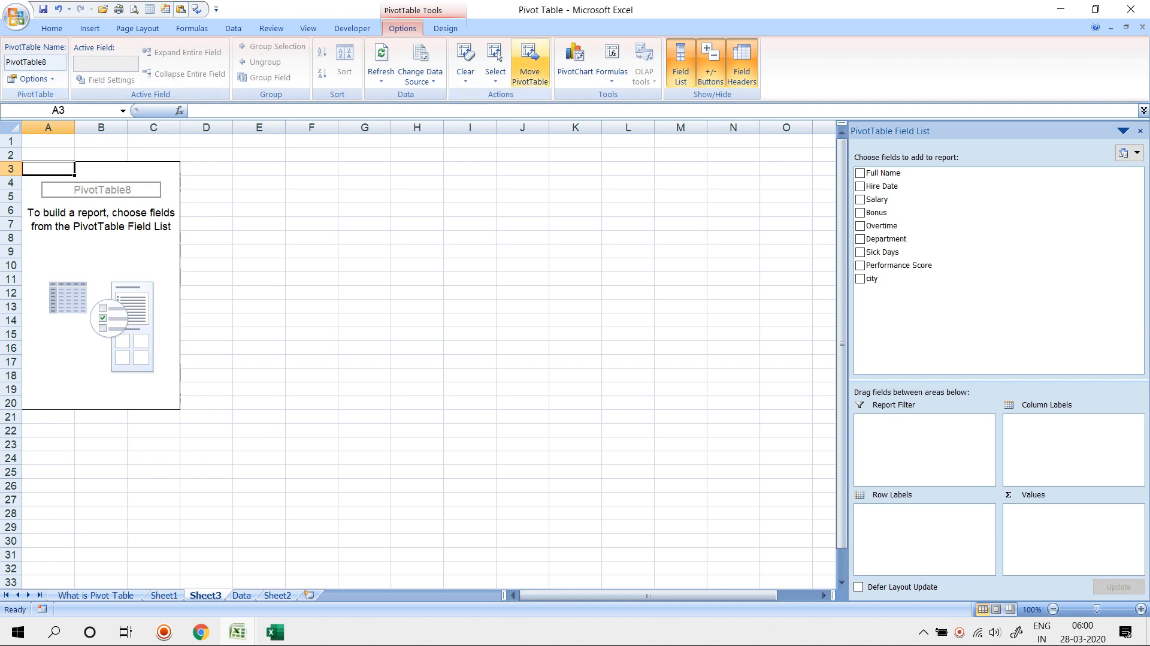
# - Add Department as row labels and the sum of Salary as values, and select the target row's salary
pyautogui.click(860, 238)
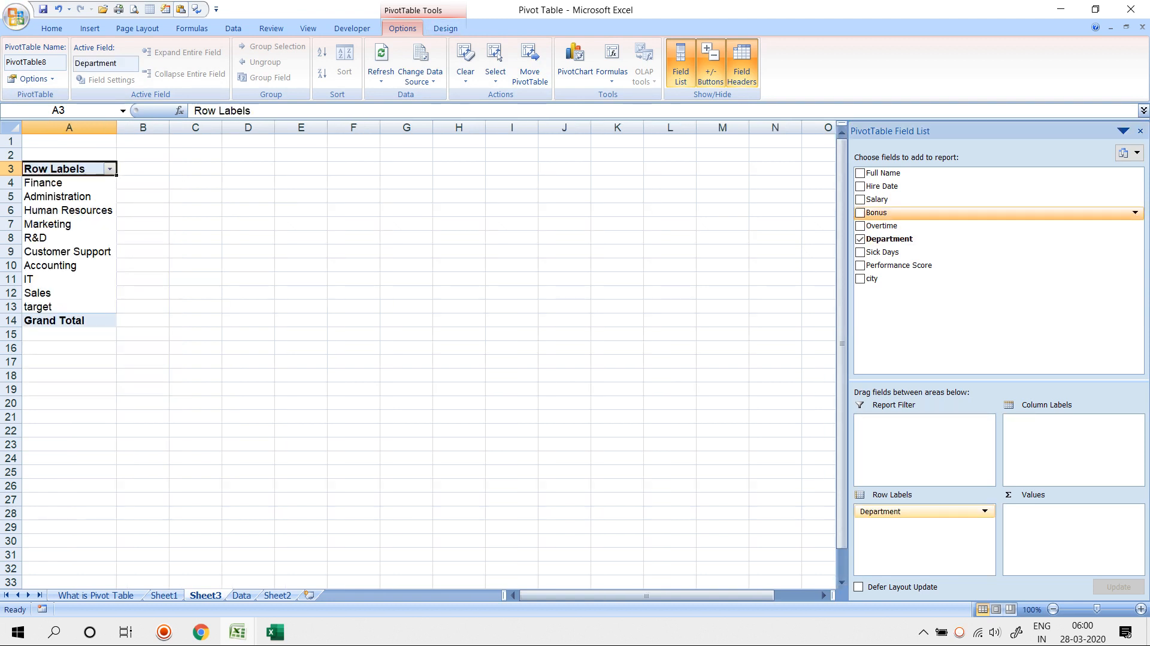
pyautogui.click(860, 199)
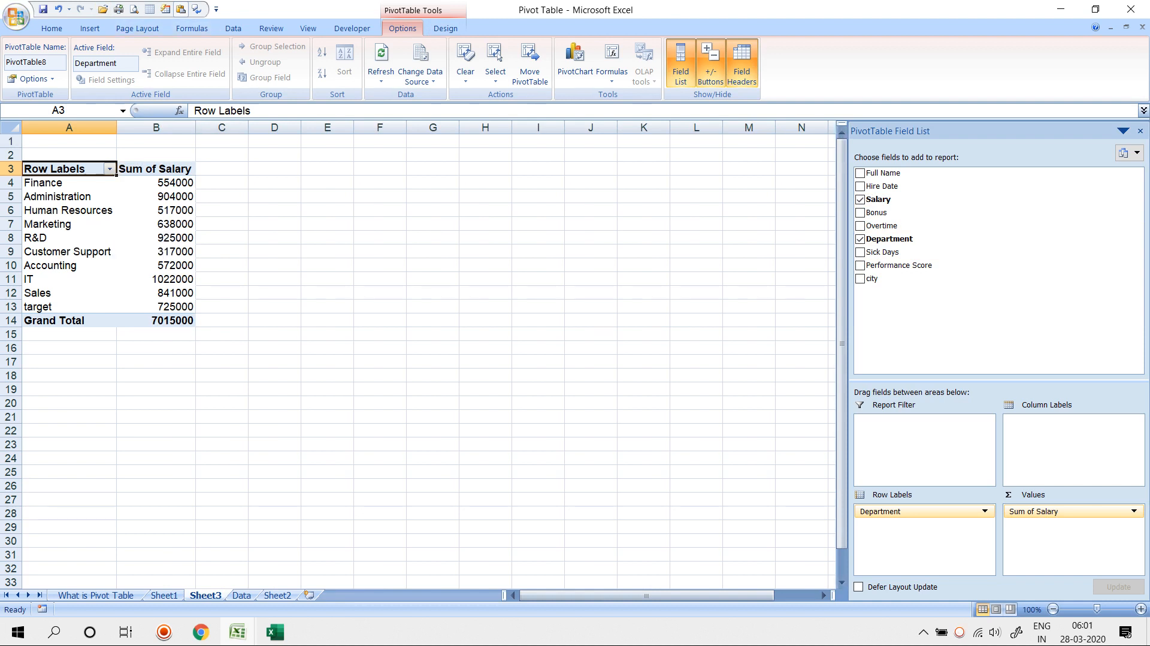
pyautogui.click(69, 307)
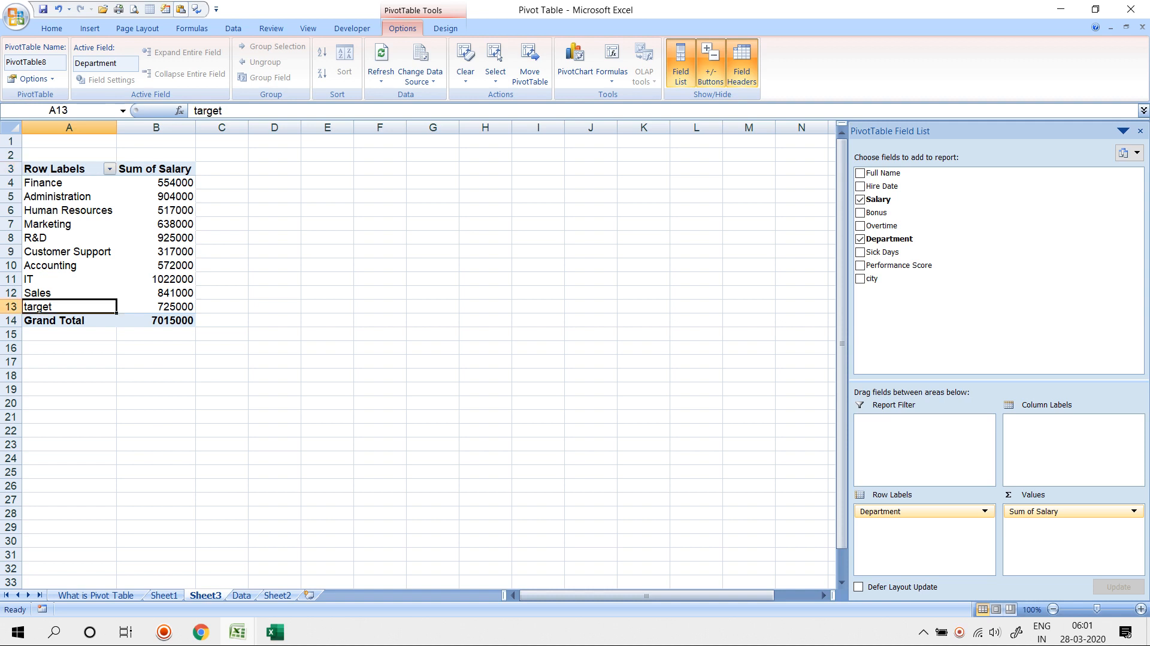
pyautogui.click(157, 306)
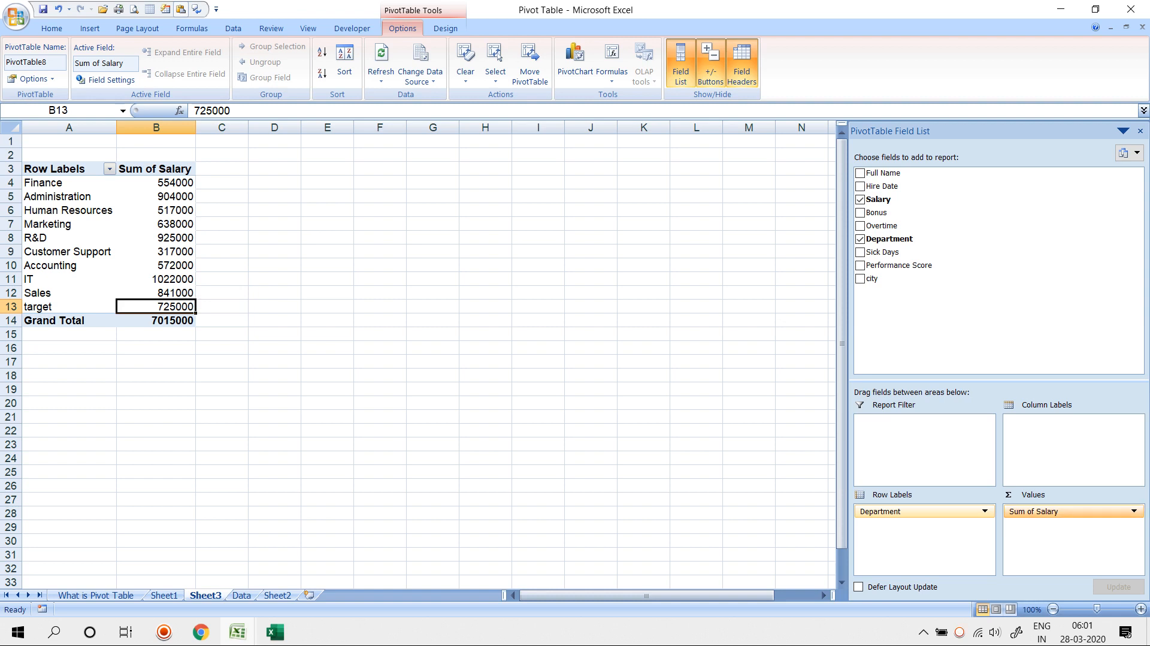
pyautogui.click(1134, 511)
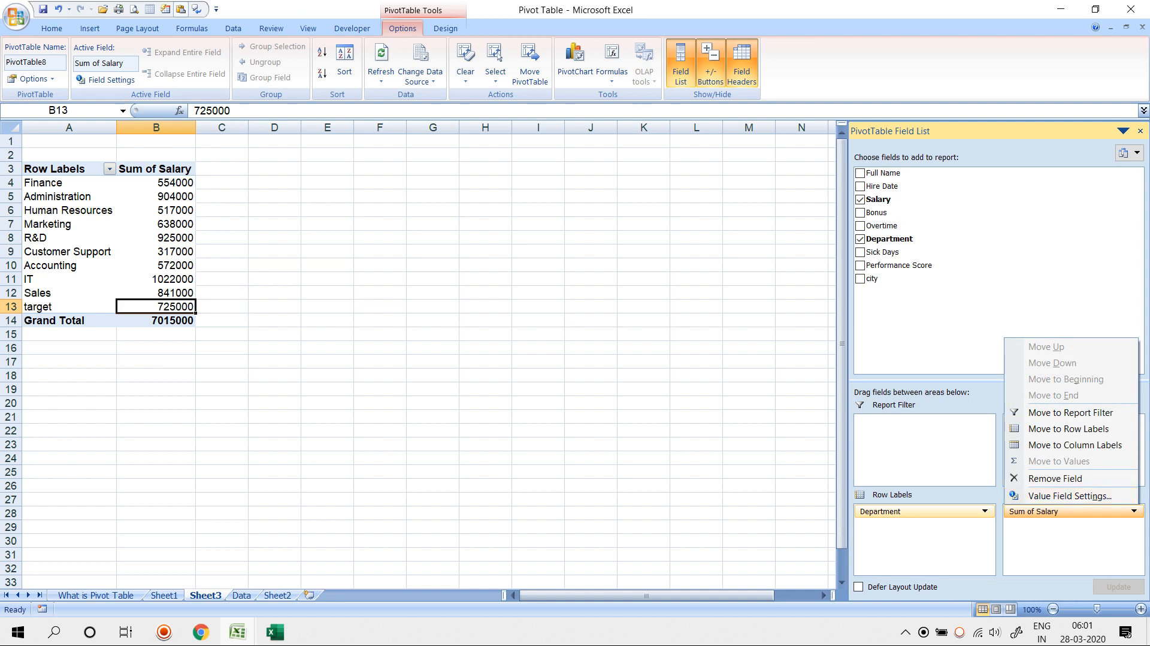
pyautogui.click(156, 169)
pyautogui.click(156, 169)
pyautogui.doubleClick(156, 169)
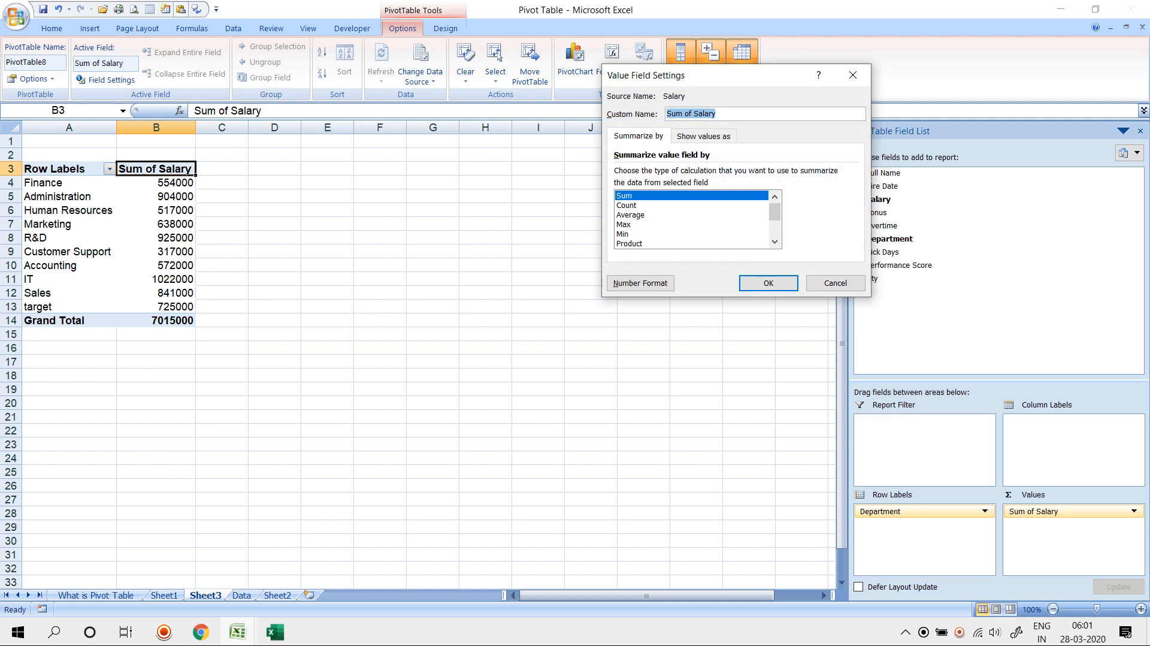
pyautogui.click(703, 136)
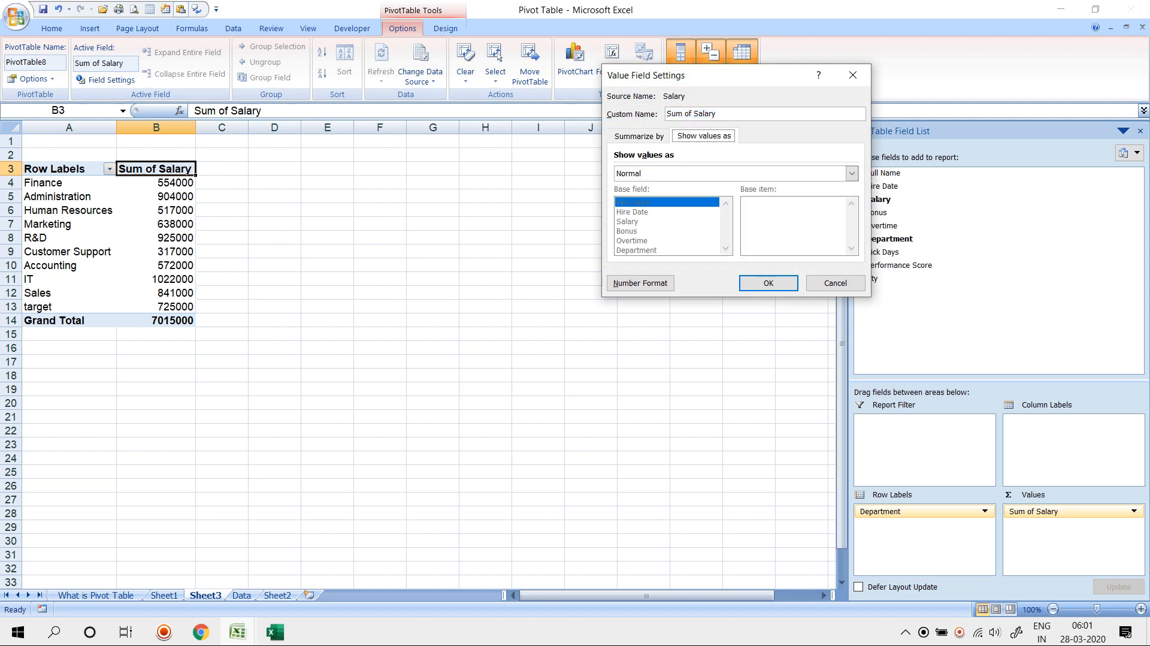
pyautogui.click(835, 283)
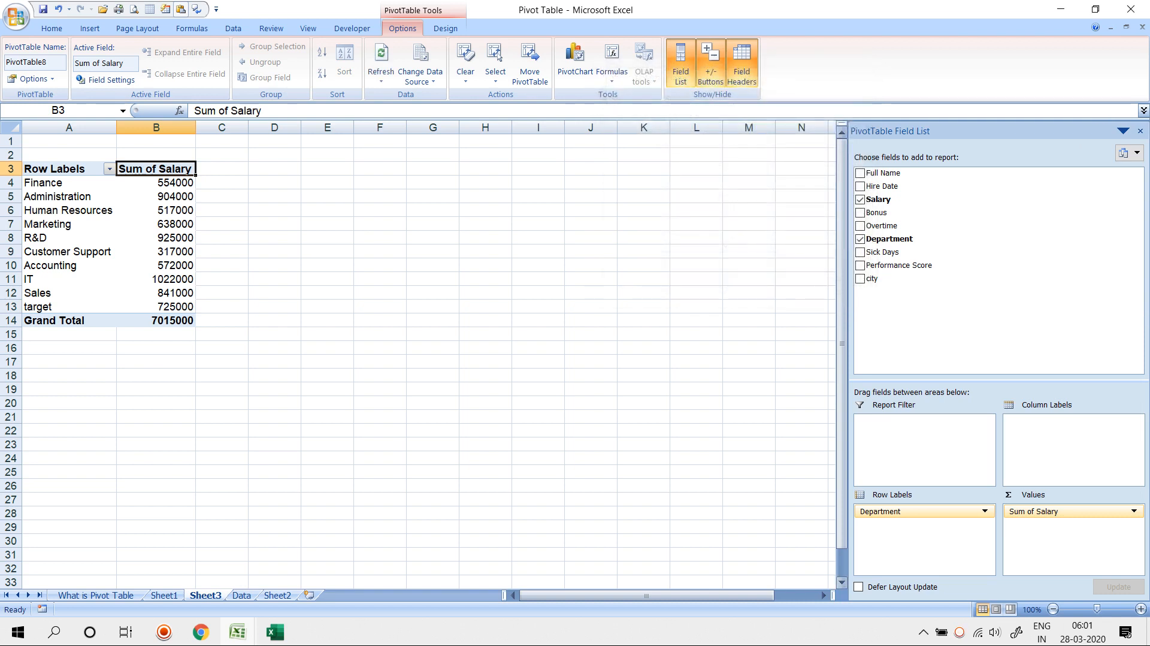
# - Try showing the salary sum as Difference From with Department as base field and target as base item, and undo it
pyautogui.click(1073, 511)
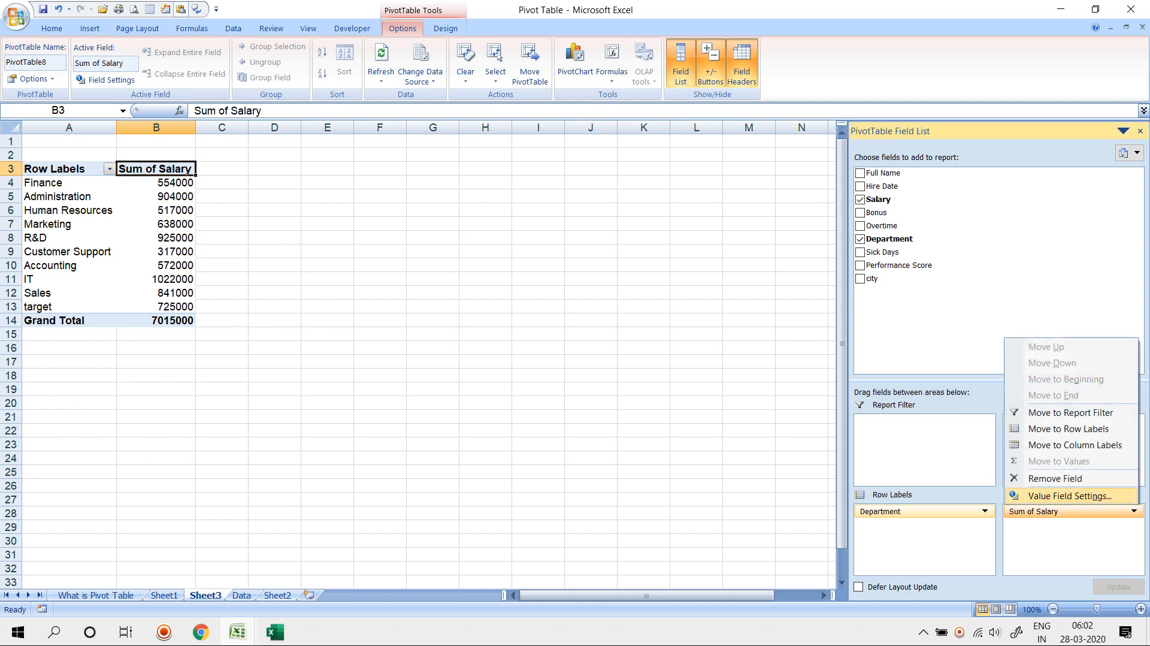
pyautogui.click(1070, 495)
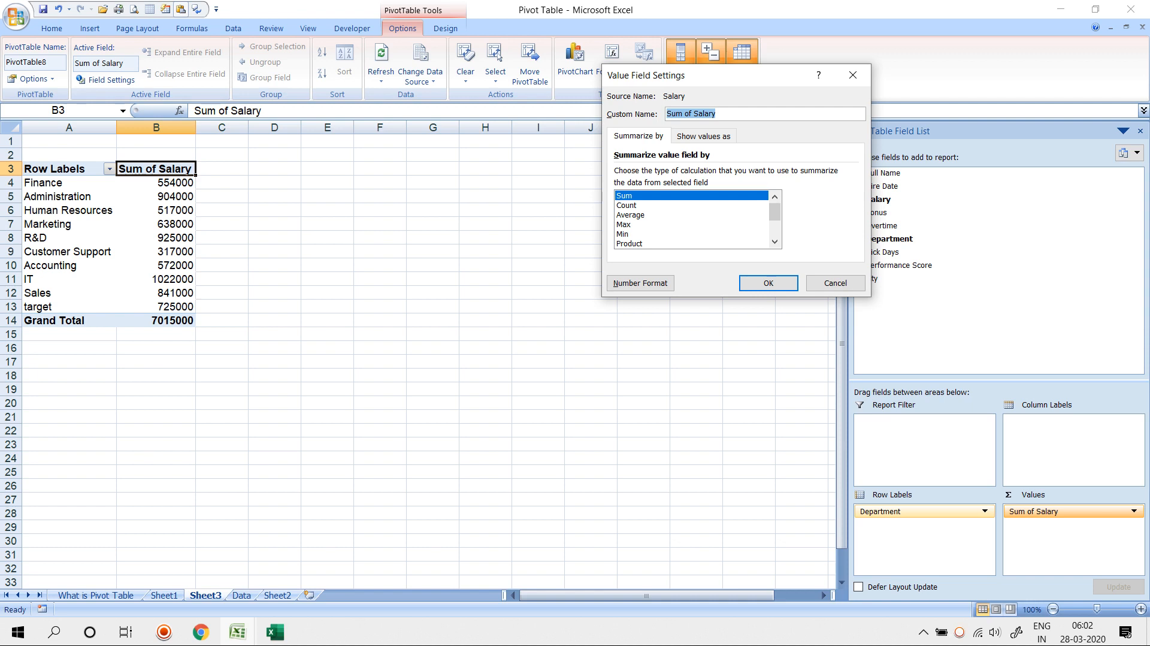
pyautogui.click(704, 136)
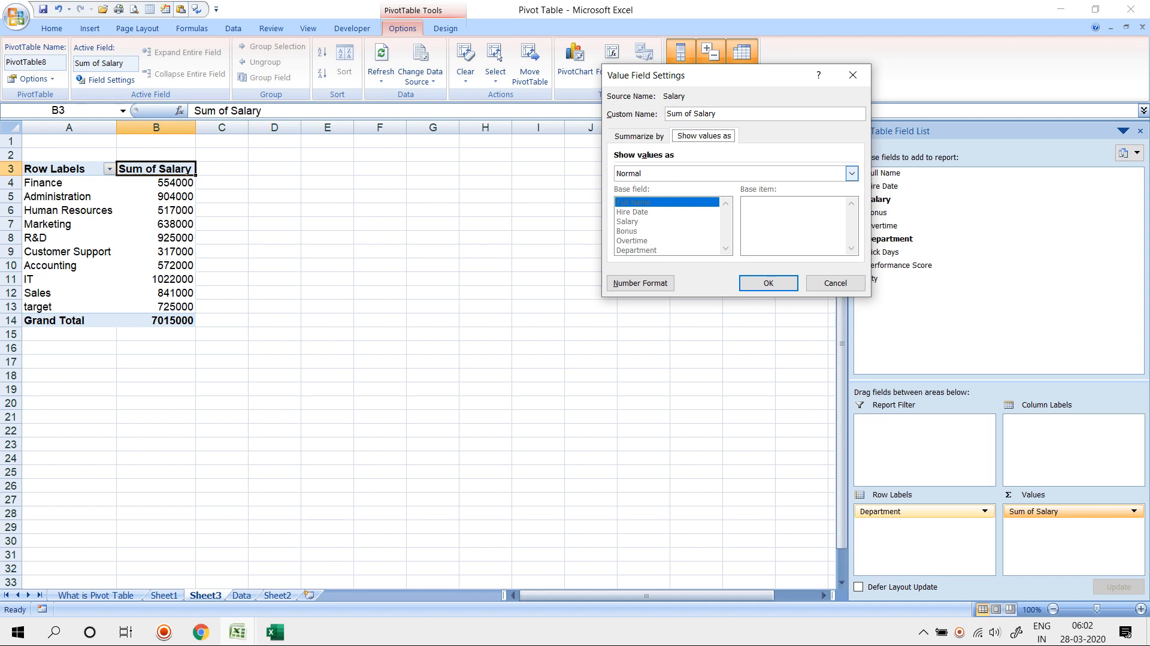
pyautogui.click(851, 173)
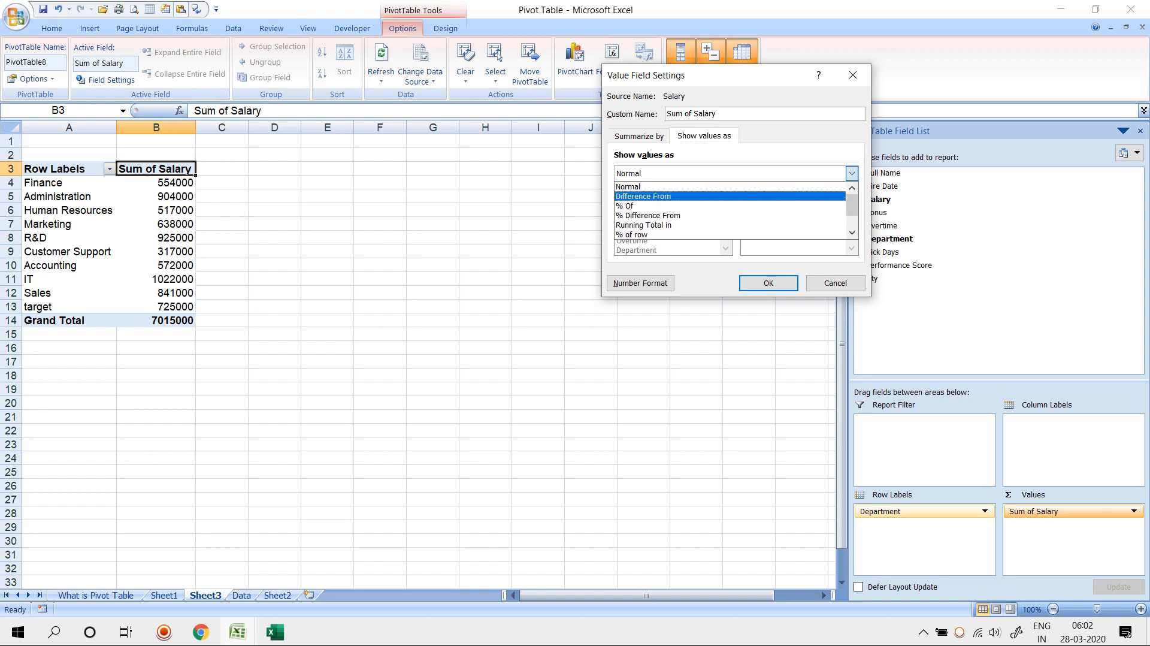
pyautogui.click(671, 197)
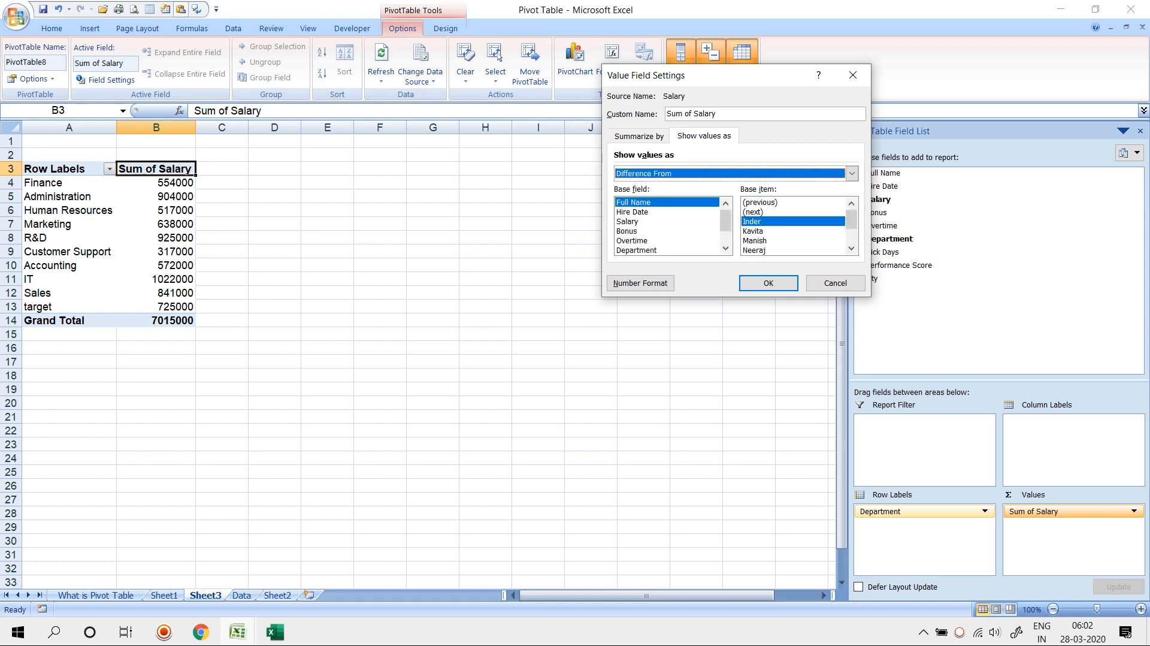
pyautogui.moveTo(725, 219); pyautogui.dragTo(725, 234)
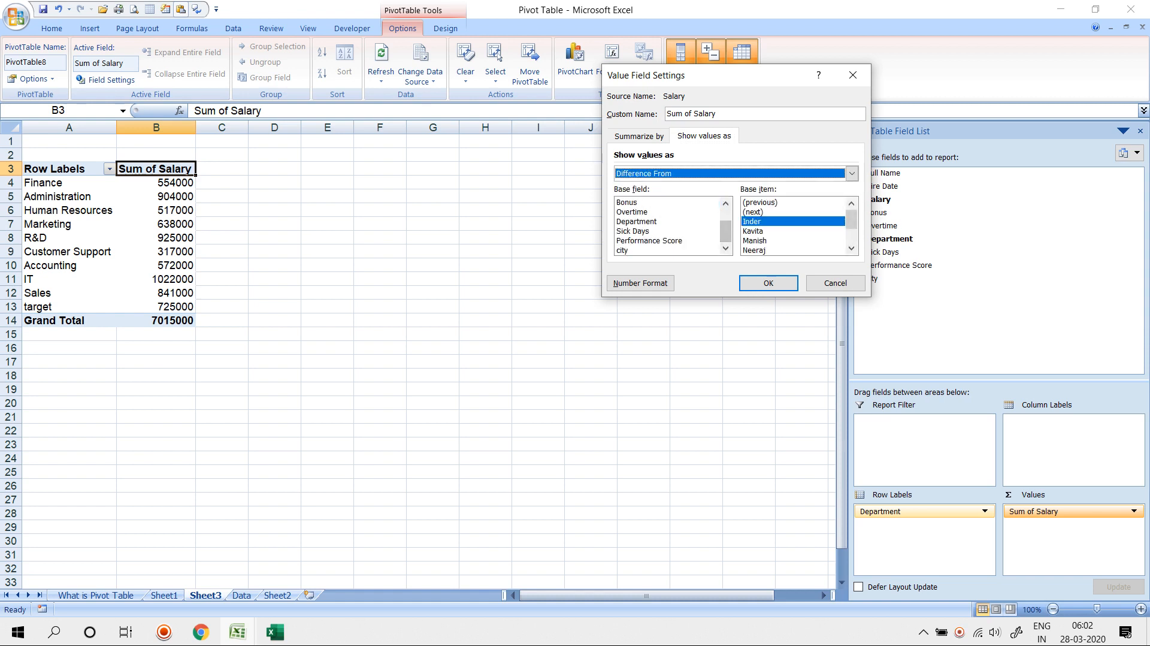
pyautogui.click(637, 221)
pyautogui.moveTo(850, 218); pyautogui.dragTo(851, 234)
pyautogui.click(752, 250)
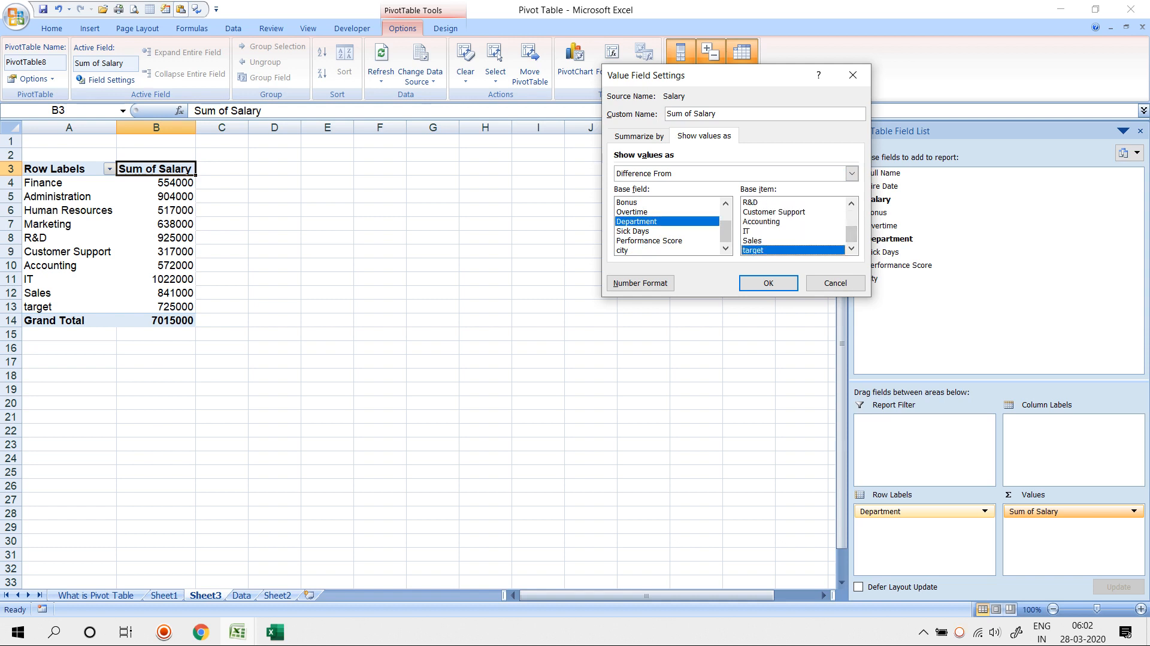
pyautogui.click(768, 283)
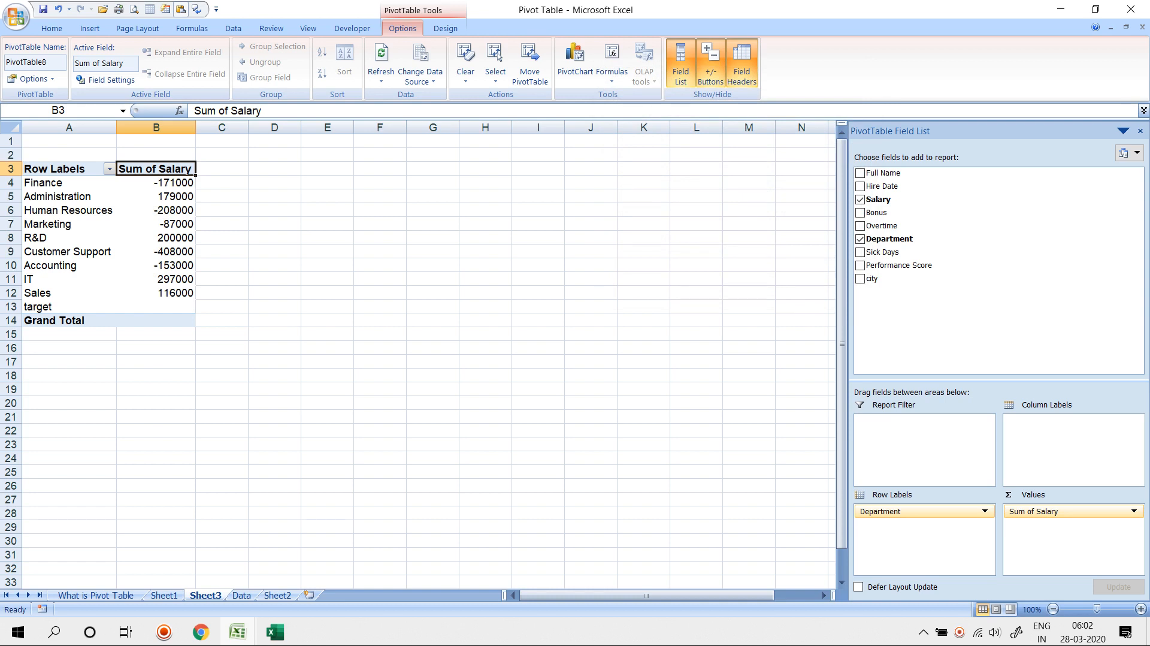
pyautogui.click(162, 306)
pyautogui.hotkey('ctrl', 'z')
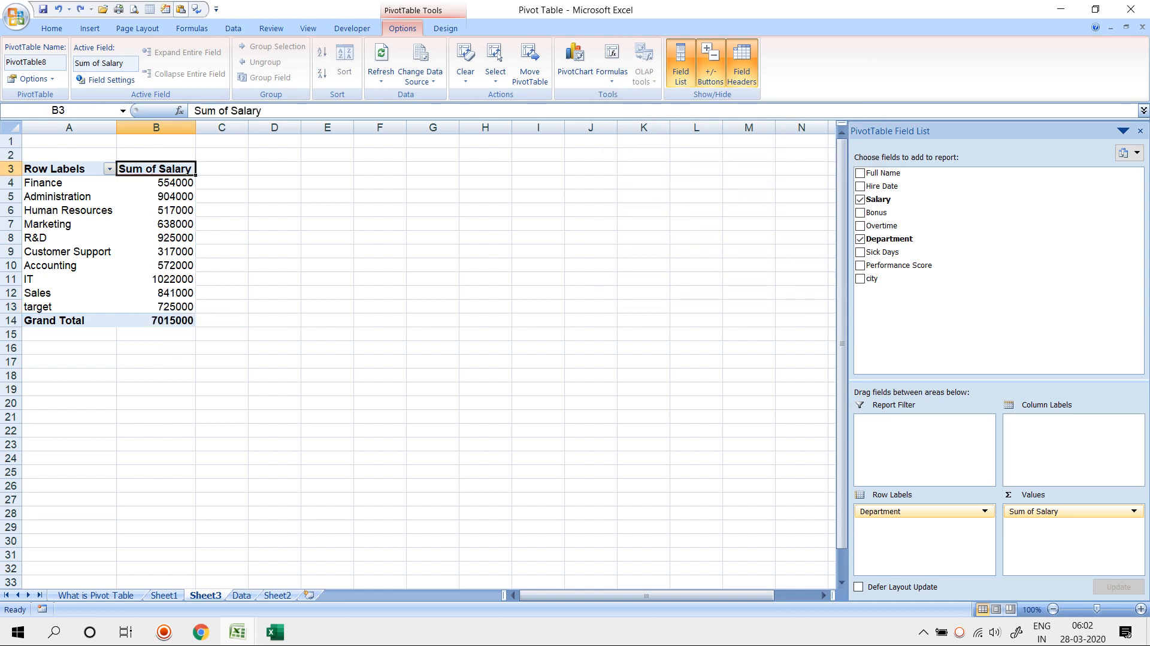
# - Add Salary to the values a second time and show it as Difference From the target item of the Department field
pyautogui.moveTo(879, 200); pyautogui.dragTo(1043, 526)
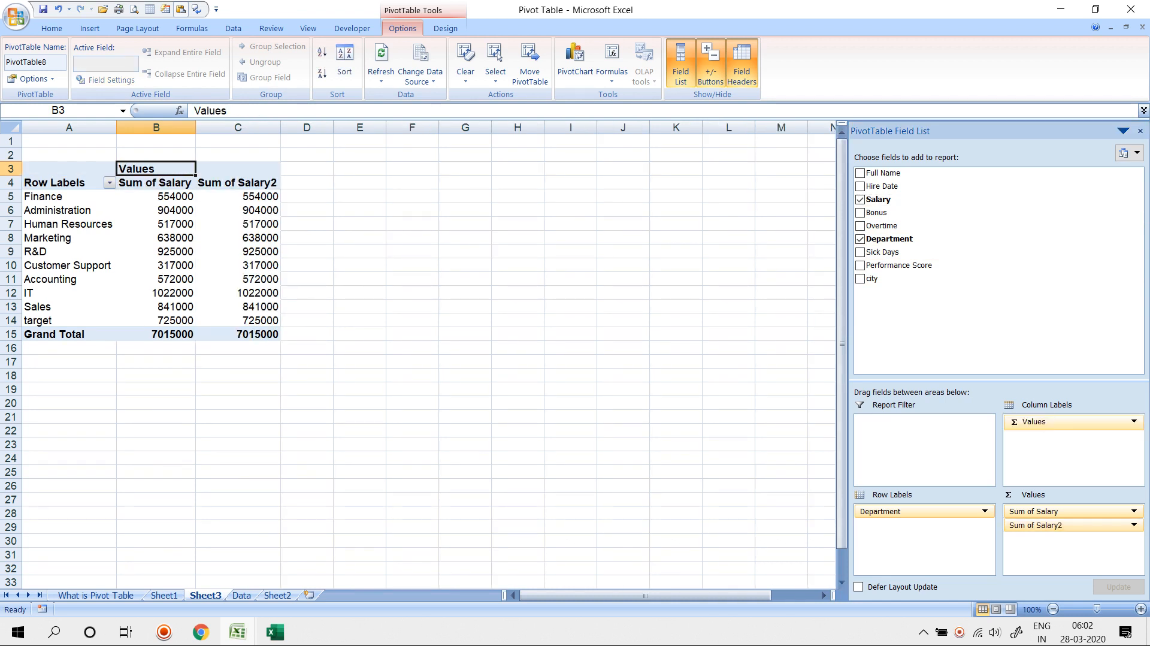
pyautogui.click(1054, 525)
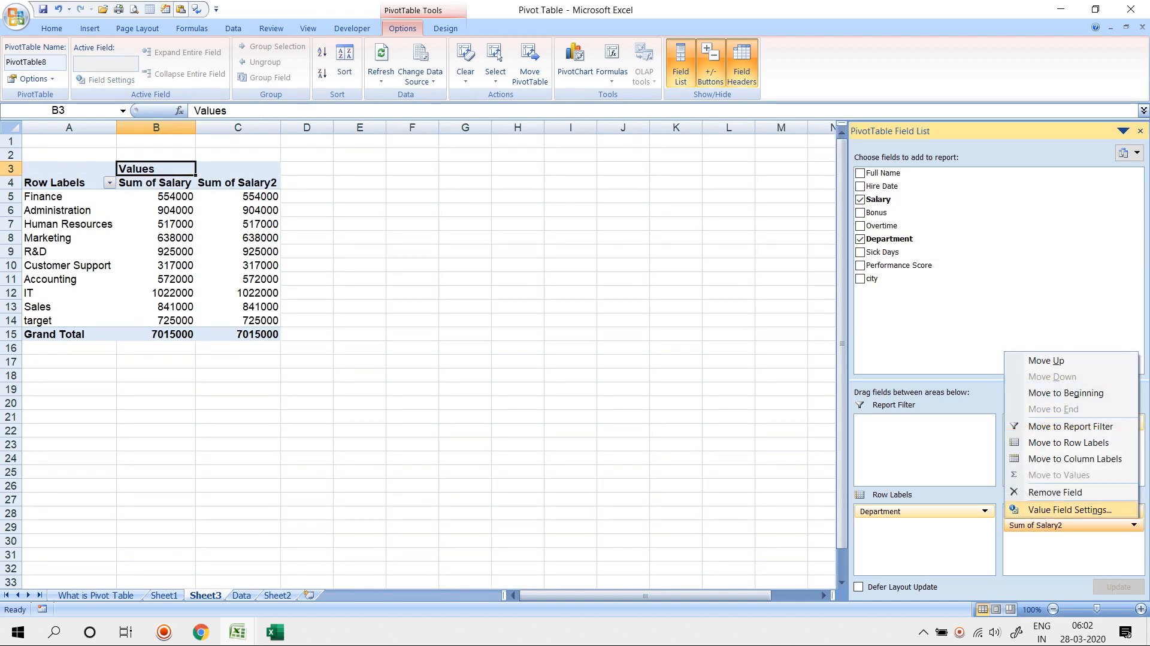
pyautogui.click(1054, 509)
pyautogui.click(703, 136)
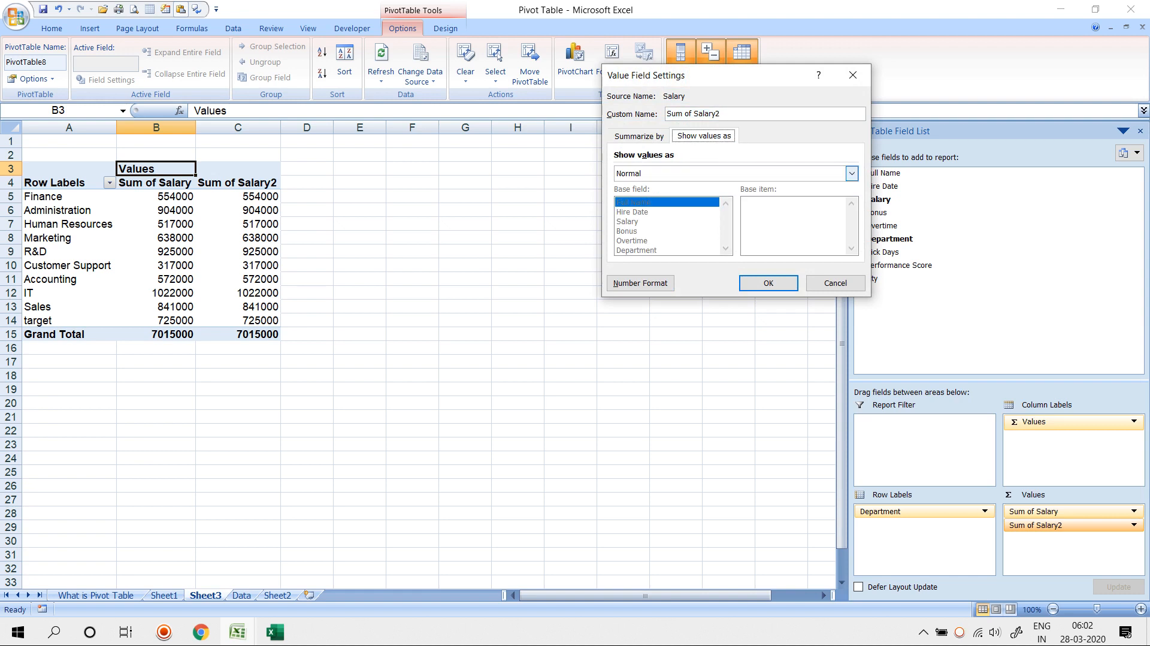
pyautogui.click(851, 173)
pyautogui.click(642, 196)
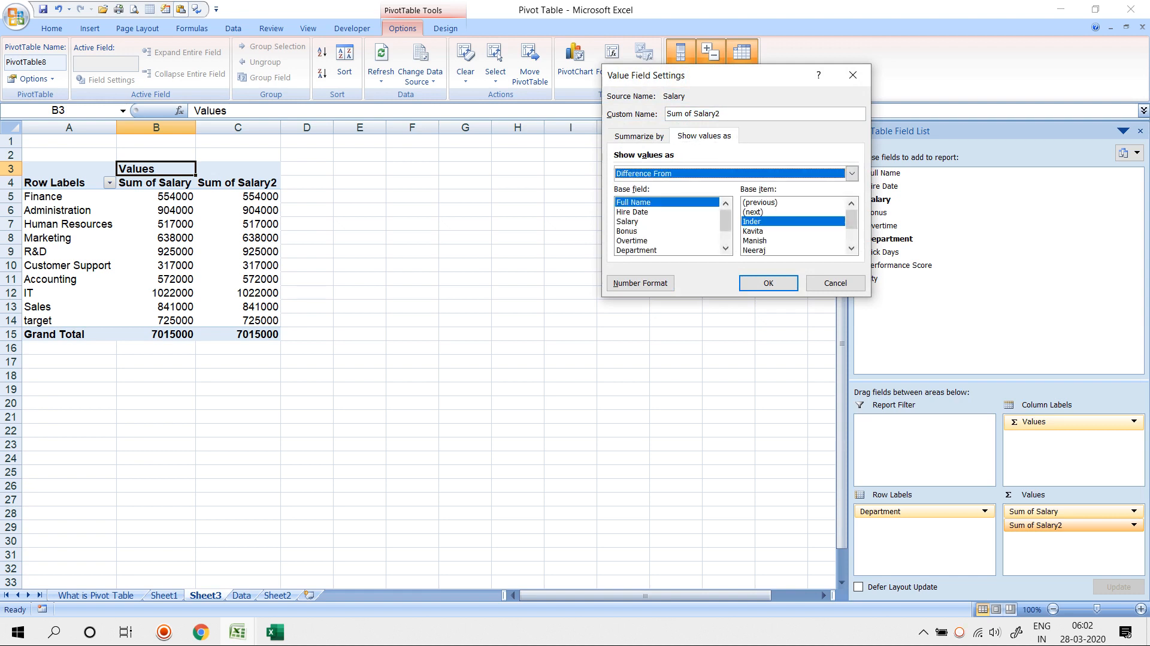
pyautogui.click(632, 241)
pyautogui.click(636, 250)
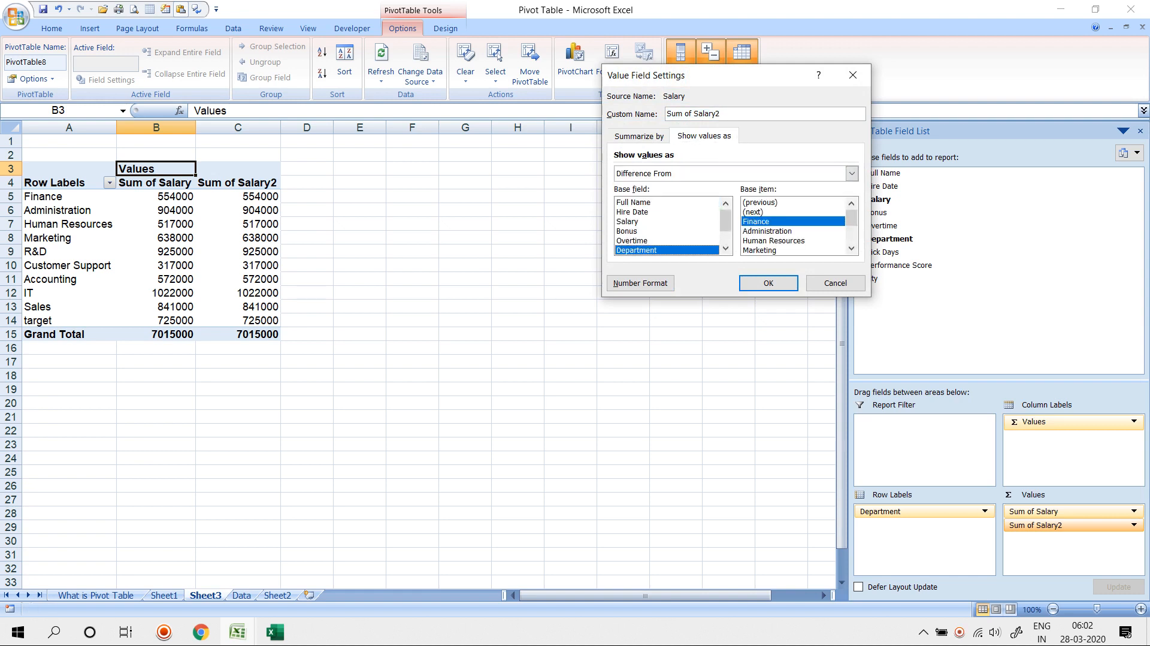
pyautogui.moveTo(851, 218); pyautogui.dragTo(851, 234)
pyautogui.click(754, 250)
pyautogui.click(768, 283)
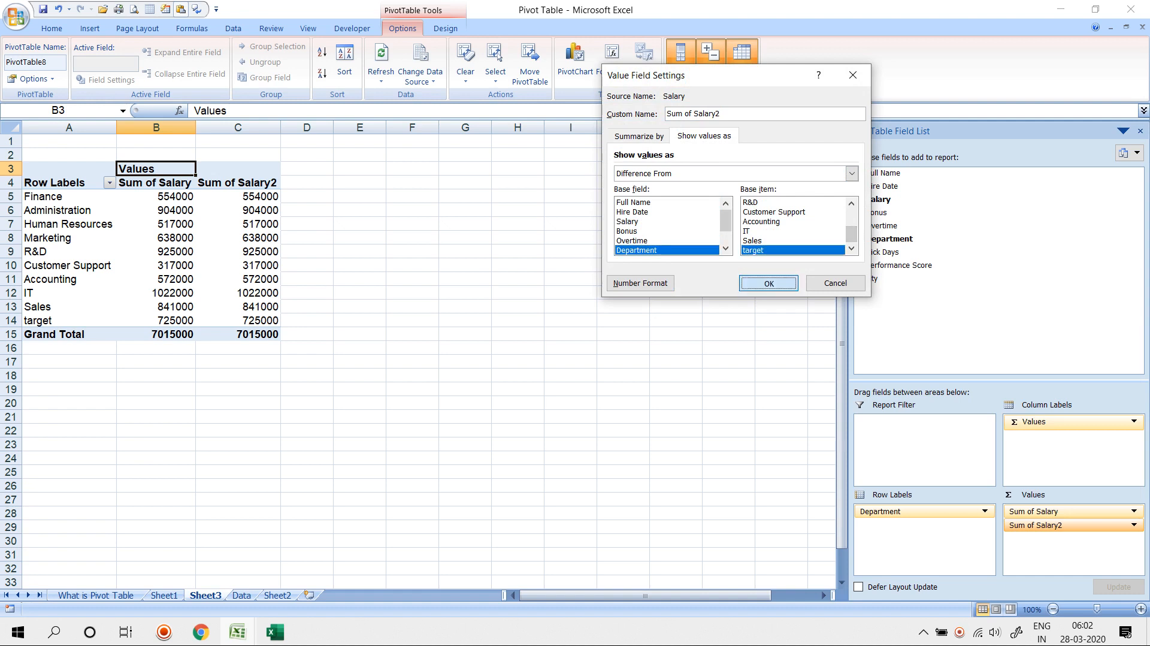
# - Examine the differences from the target for Finance, Administration, Human Resources and R&D in the second salary column
pyautogui.click(412, 307)
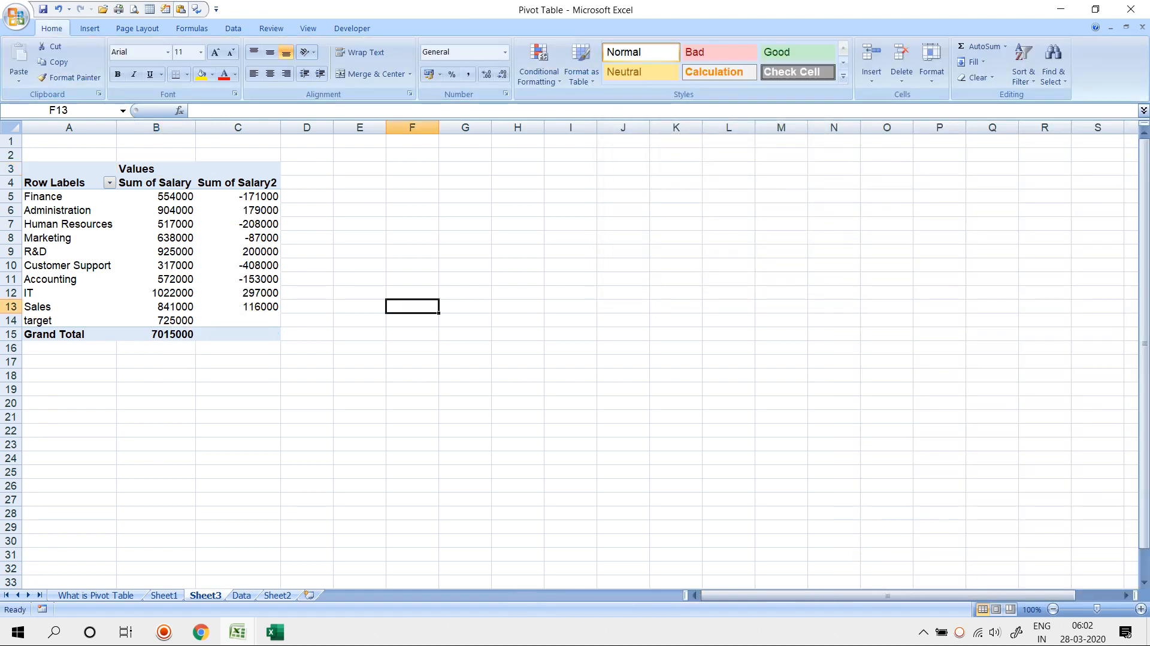
pyautogui.click(246, 196)
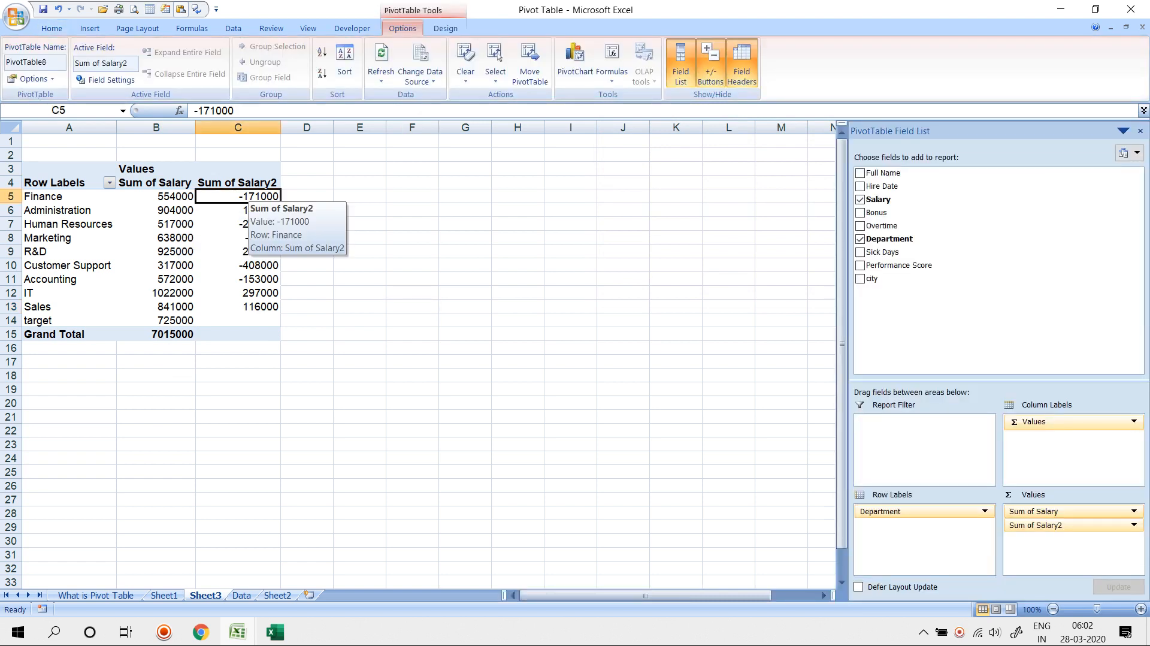
pyautogui.click(247, 210)
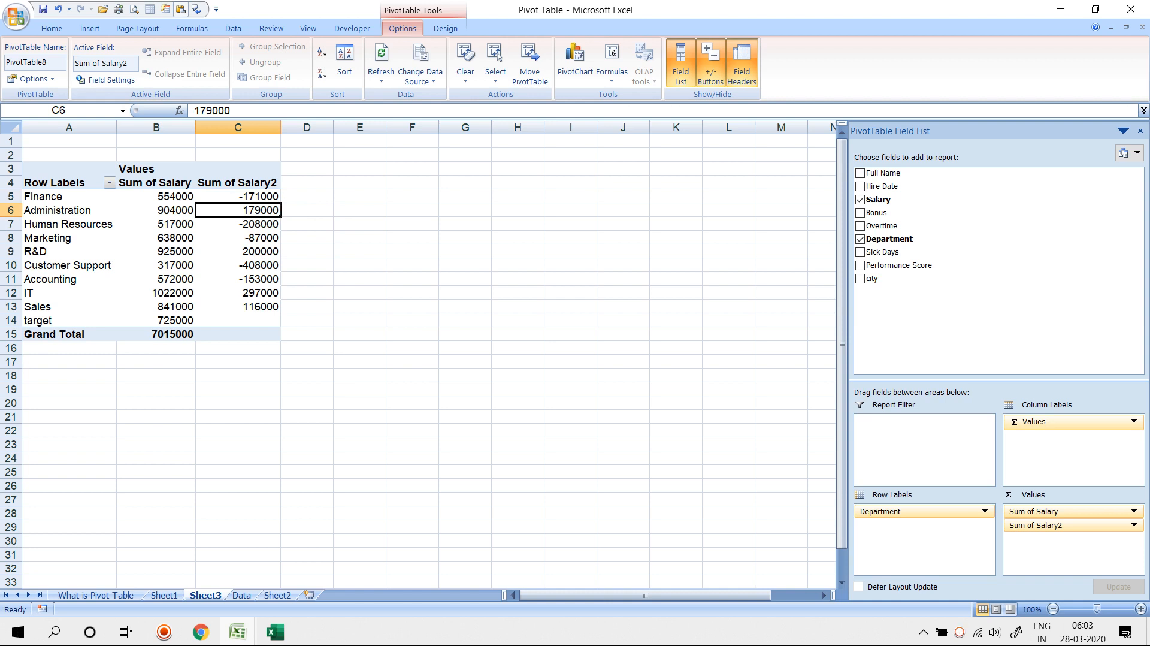
pyautogui.click(260, 223)
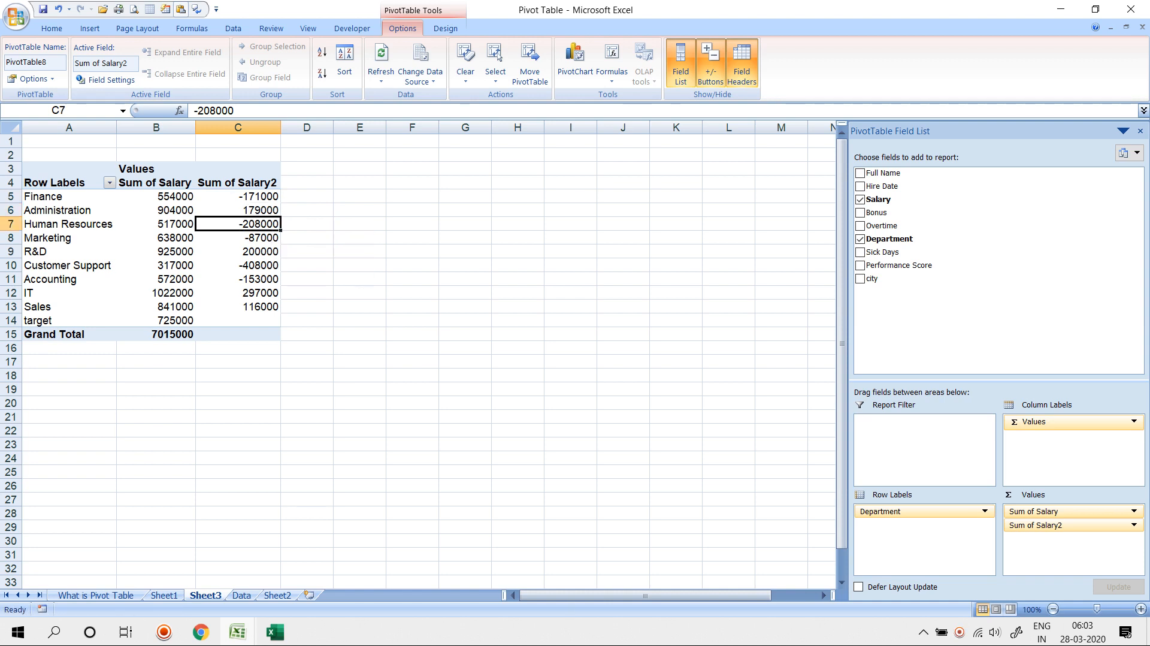
pyautogui.click(258, 251)
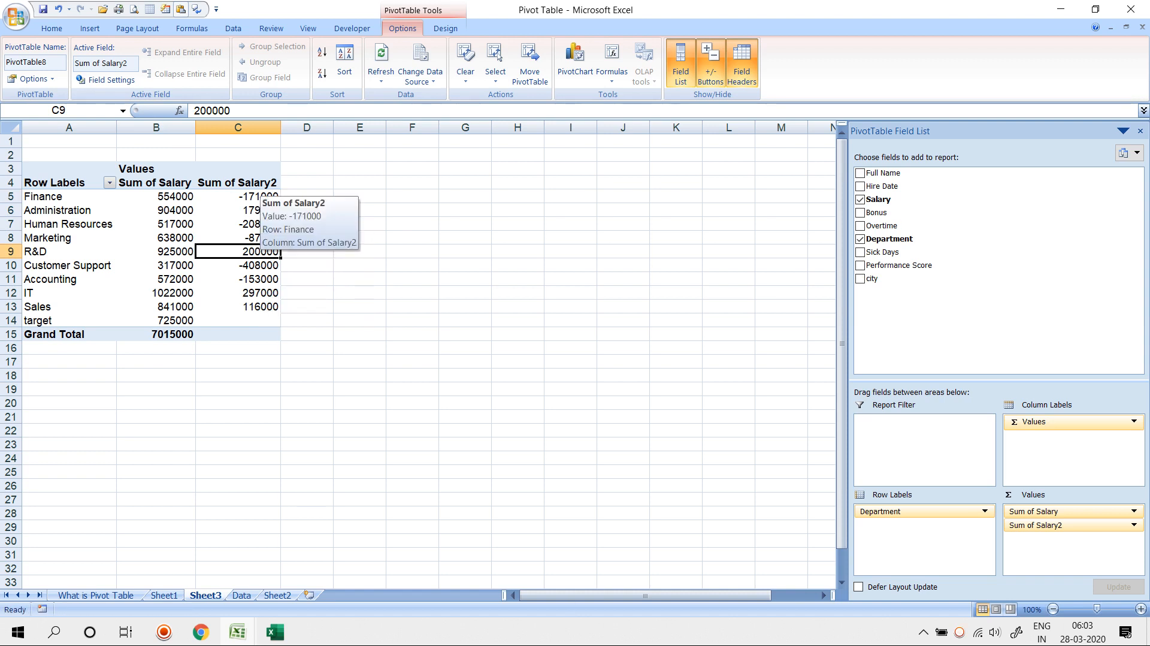
# - Add Salary as a third value shown as % Of the Department item target, and check the first three departments' percentages
pyautogui.moveTo(878, 199); pyautogui.dragTo(1043, 540)
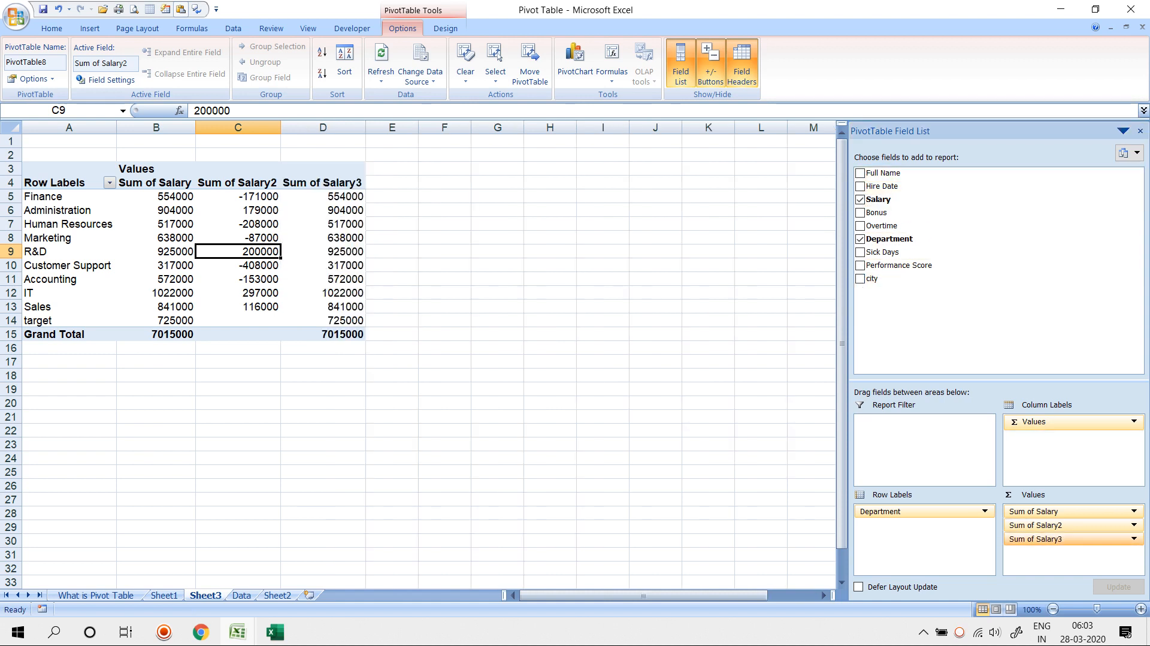
pyautogui.click(1054, 538)
pyautogui.click(1057, 593)
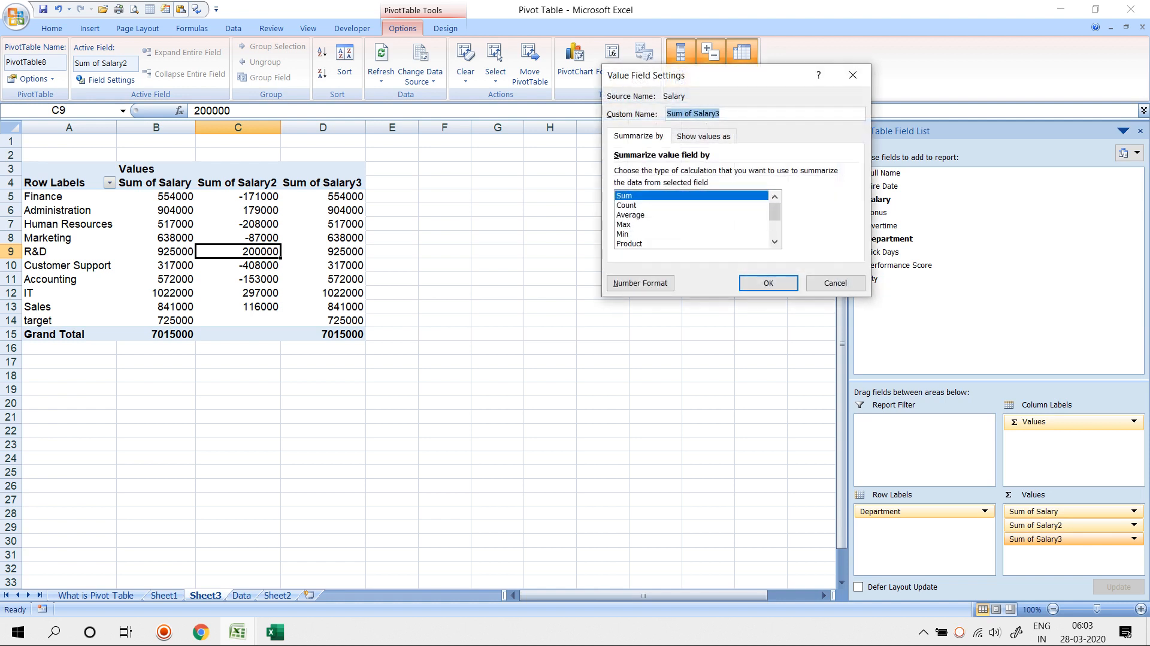
pyautogui.click(703, 136)
pyautogui.click(852, 173)
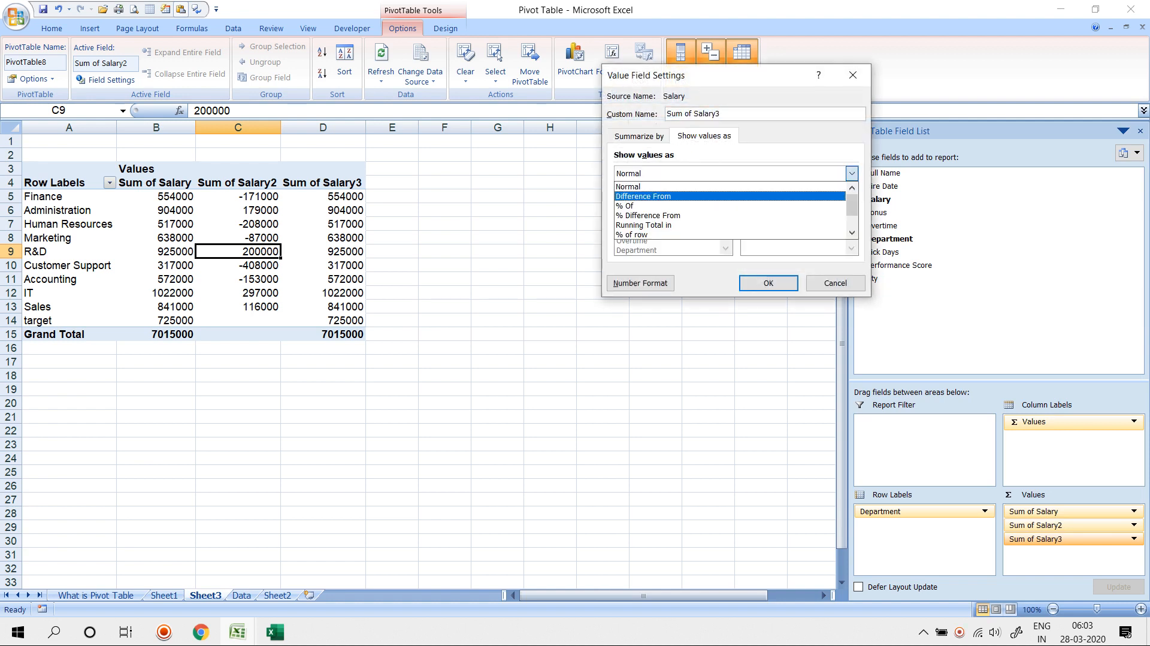
pyautogui.click(719, 206)
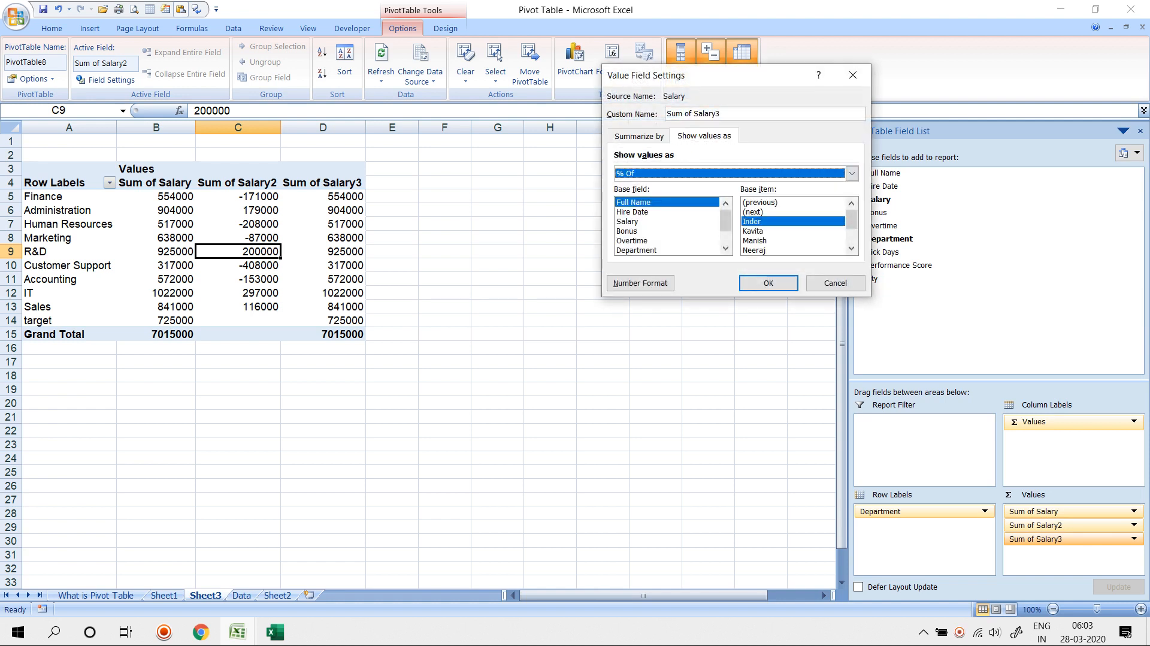
pyautogui.click(636, 250)
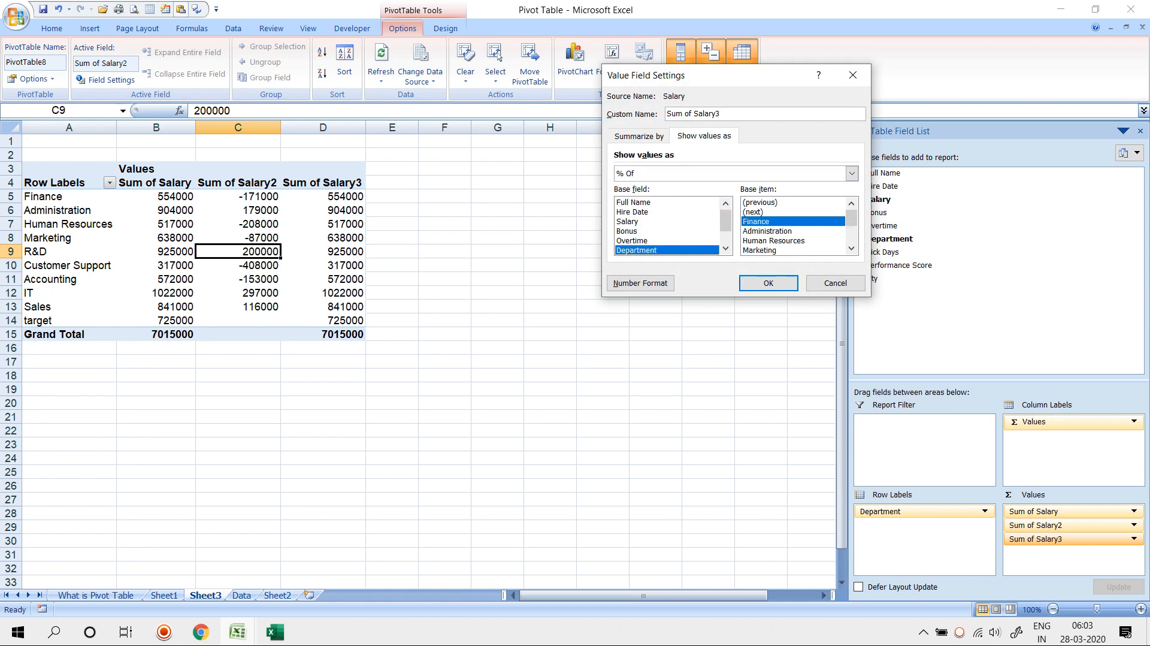
pyautogui.moveTo(850, 218); pyautogui.dragTo(851, 234)
pyautogui.click(754, 251)
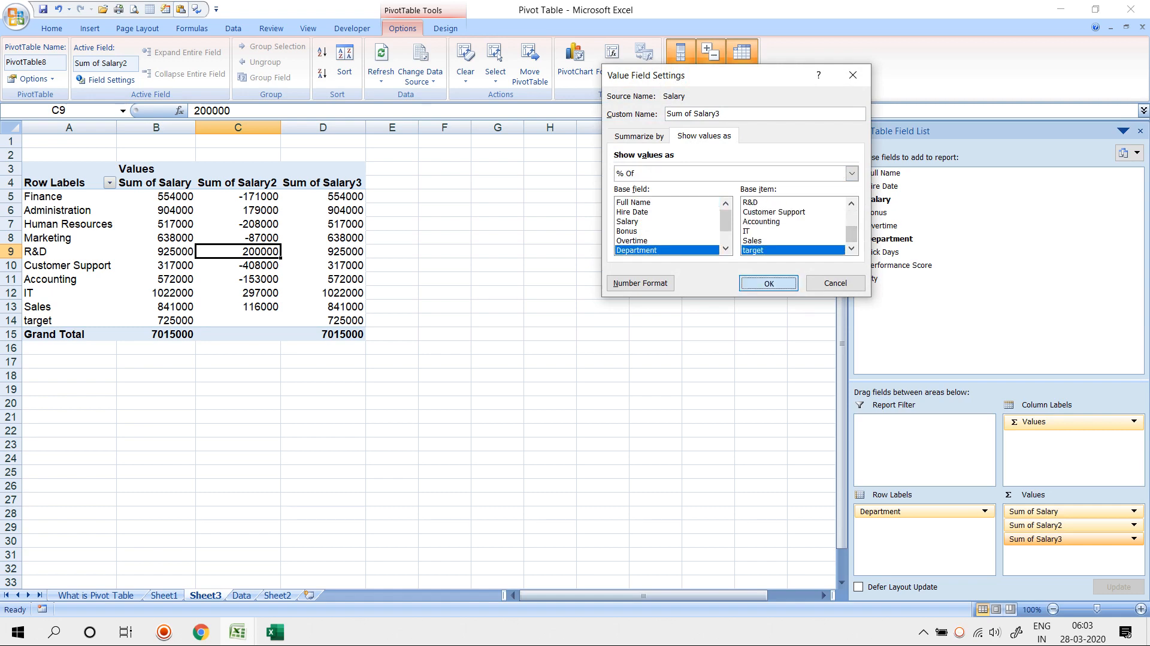
pyautogui.click(769, 282)
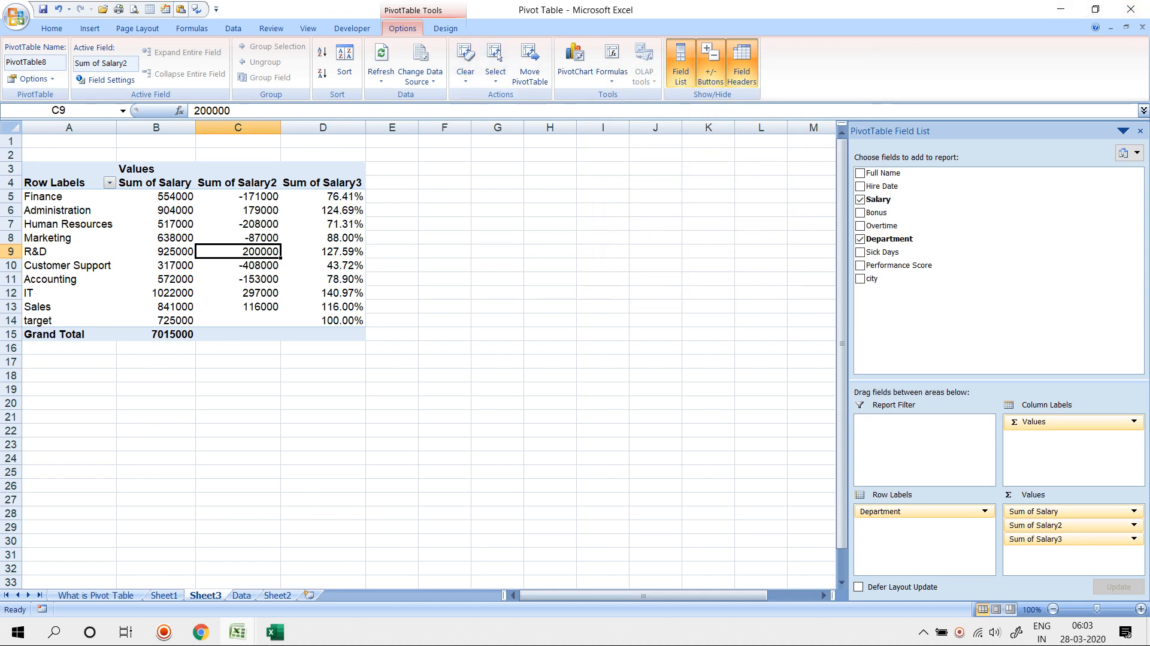
pyautogui.click(324, 197)
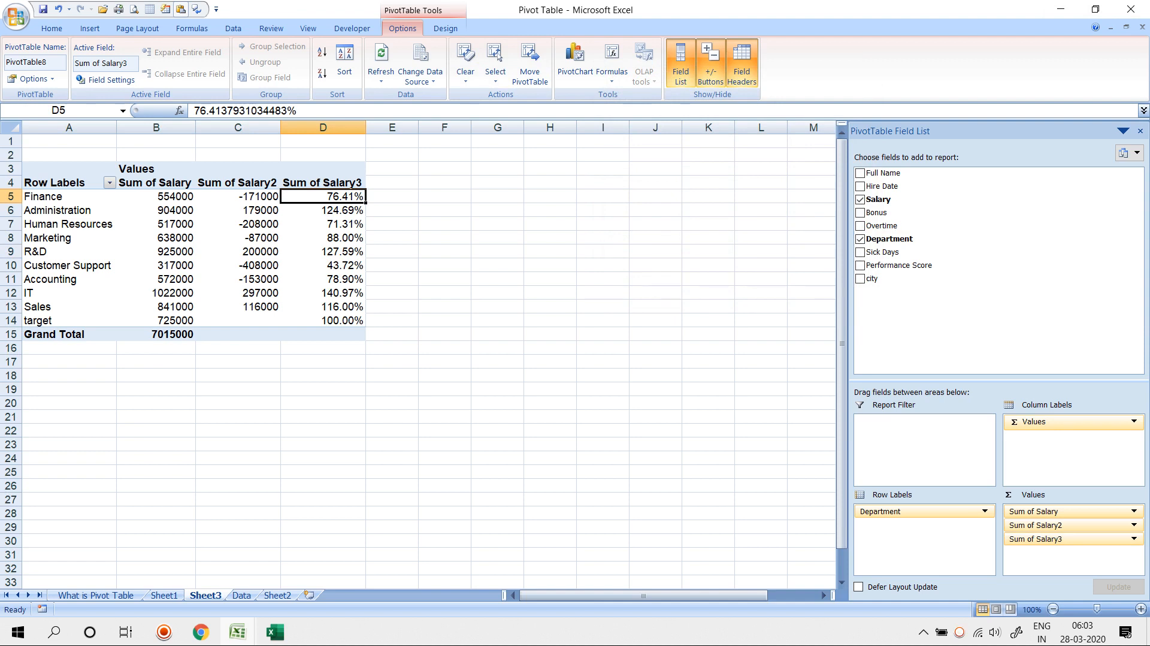
pyautogui.click(323, 211)
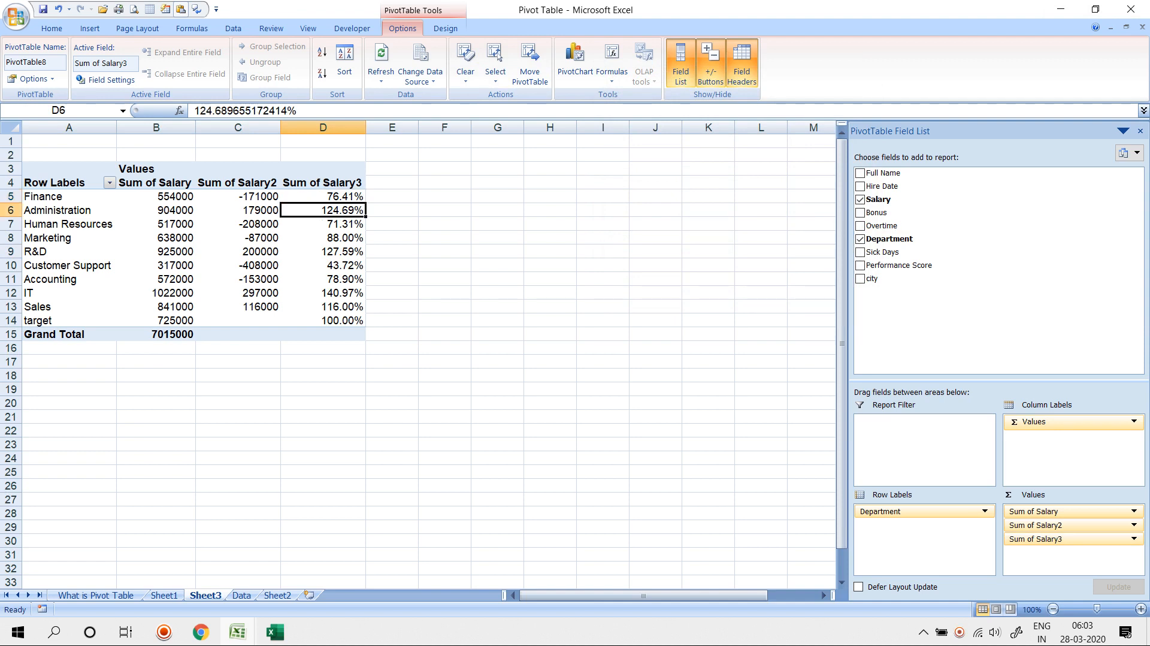
pyautogui.click(323, 224)
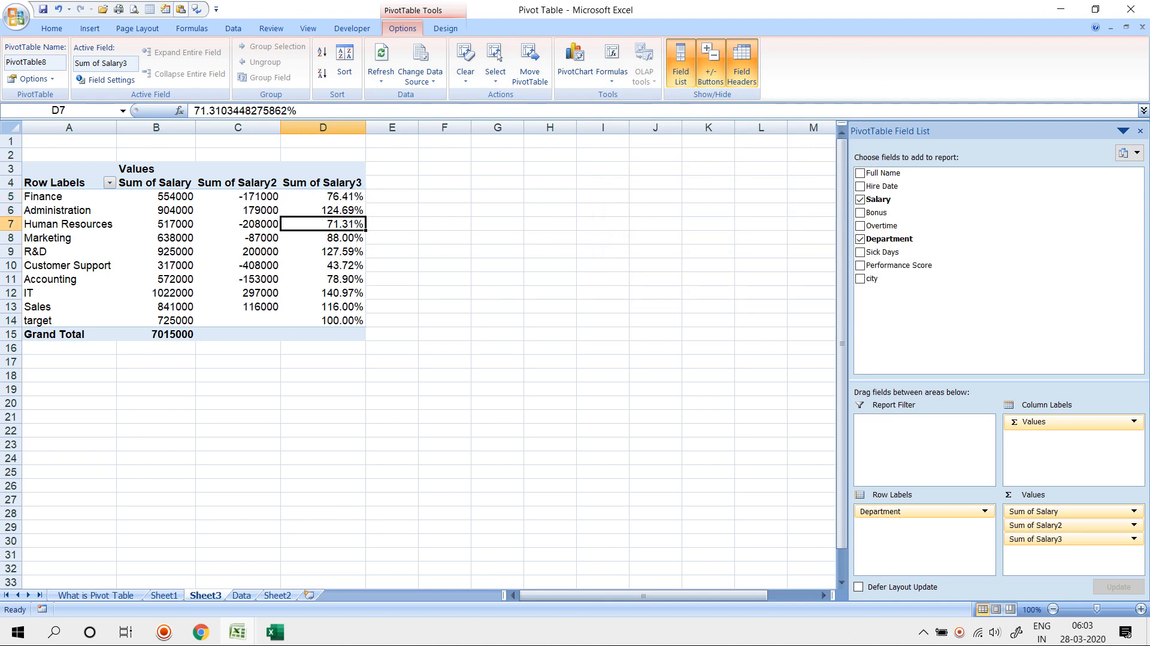
# - Calculate =554000/725000 in cell E5 beside the Finance row and format the result as a percentage
pyautogui.click(392, 196)
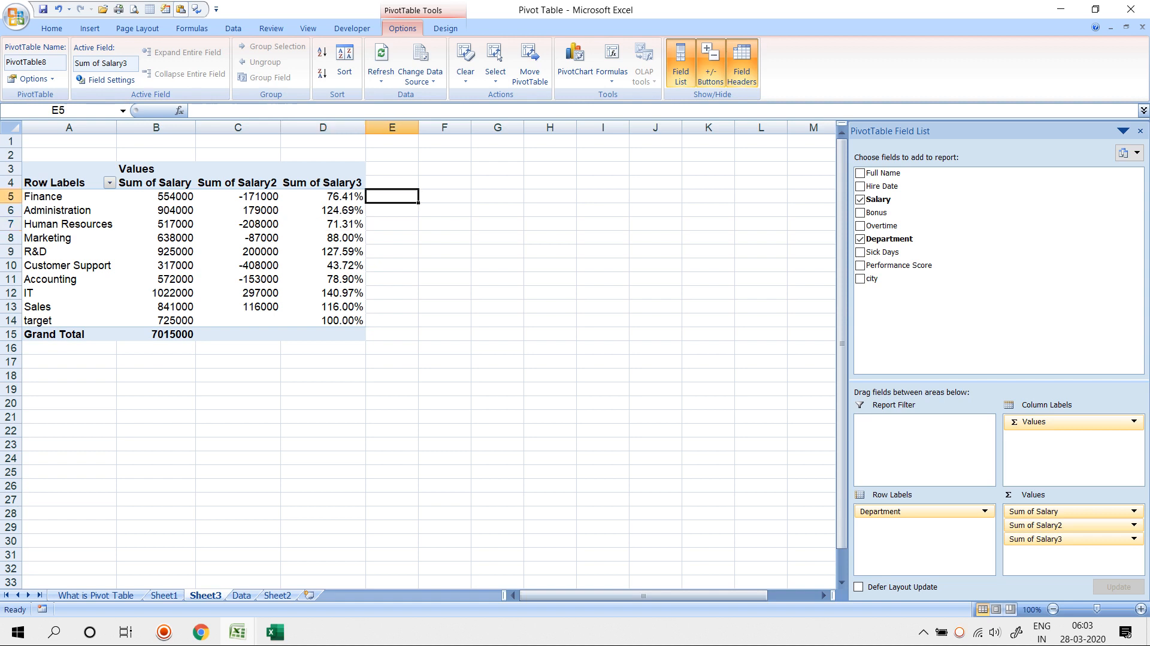
pyautogui.write('=')
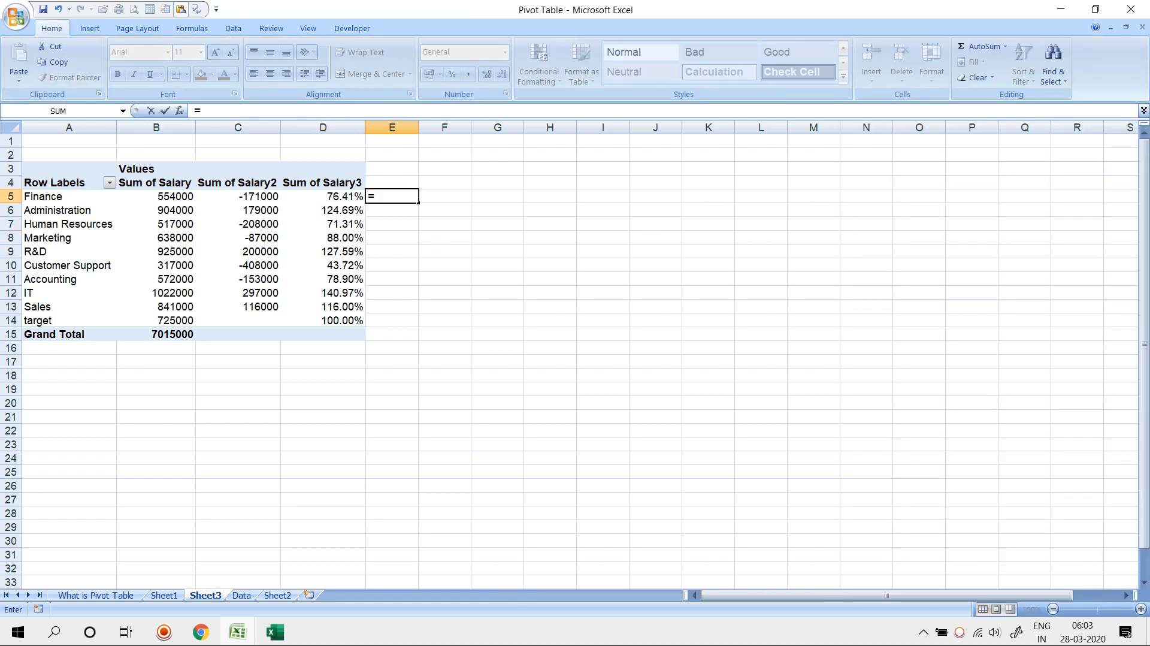
pyautogui.write('554000/72500')
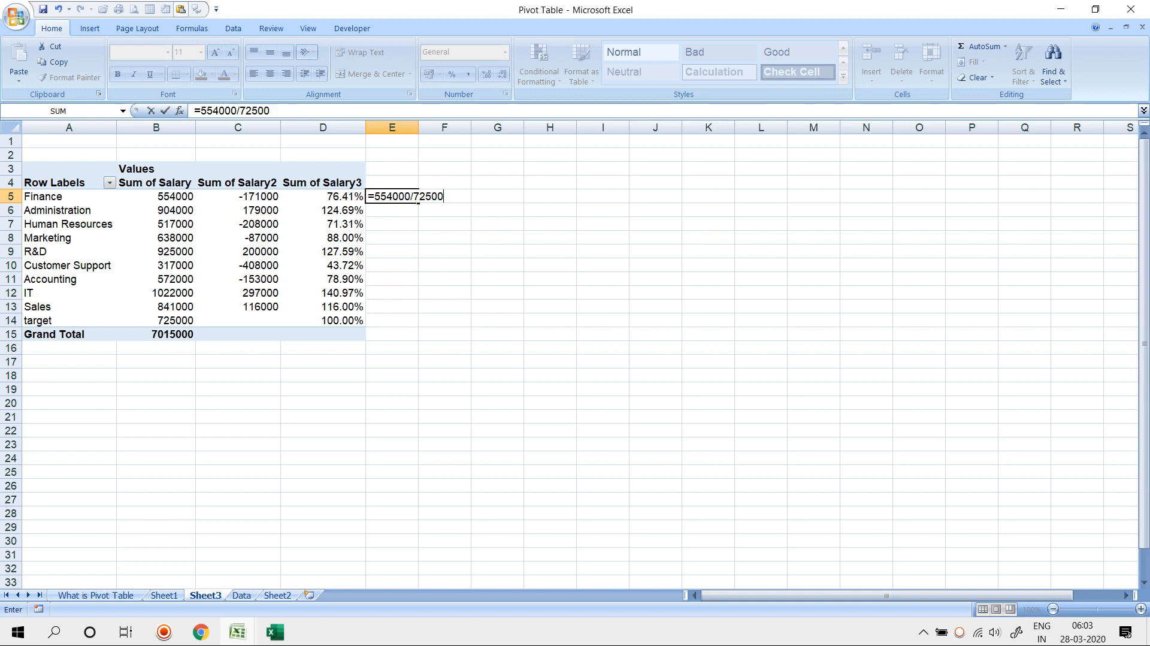
pyautogui.write('0')
pyautogui.press('Return')
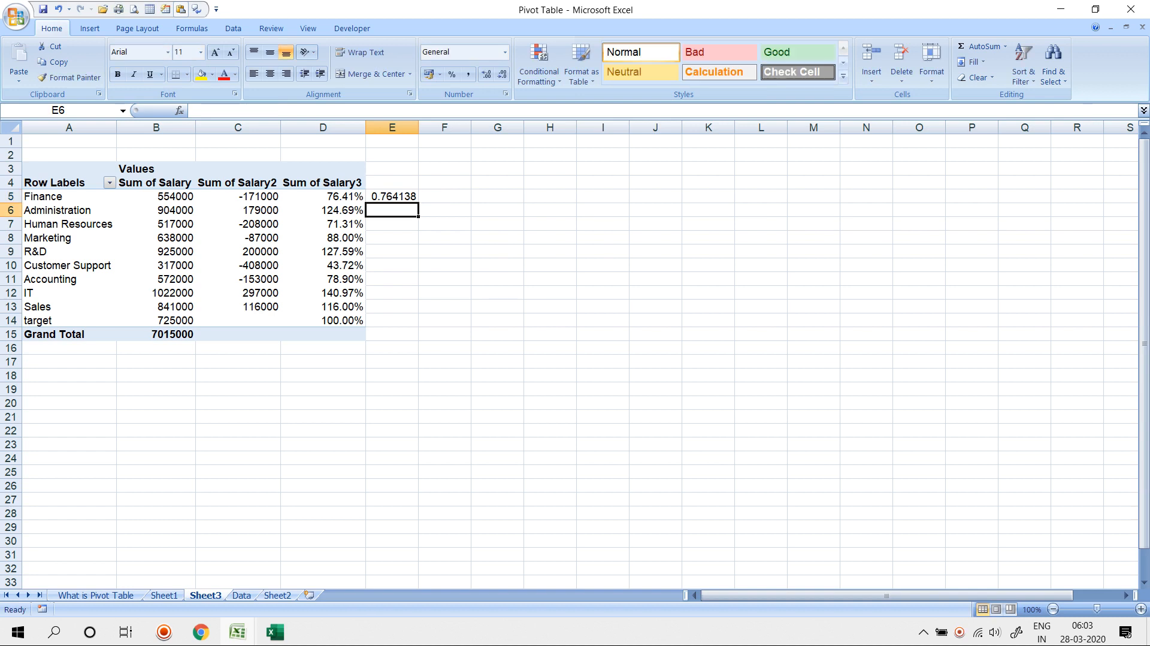
pyautogui.press('Up')
pyautogui.click(452, 74)
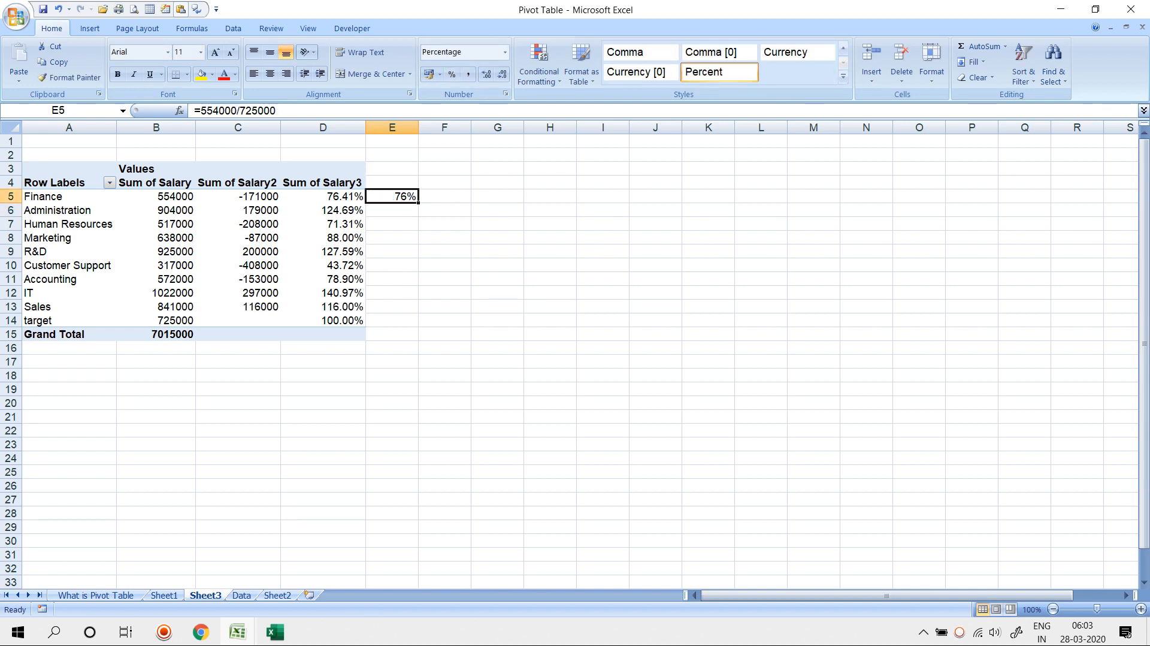
# - Show the check percentage in cell E5 with two decimal places, and clear the cell after comparing it
pyautogui.click(485, 74)
pyautogui.click(486, 75)
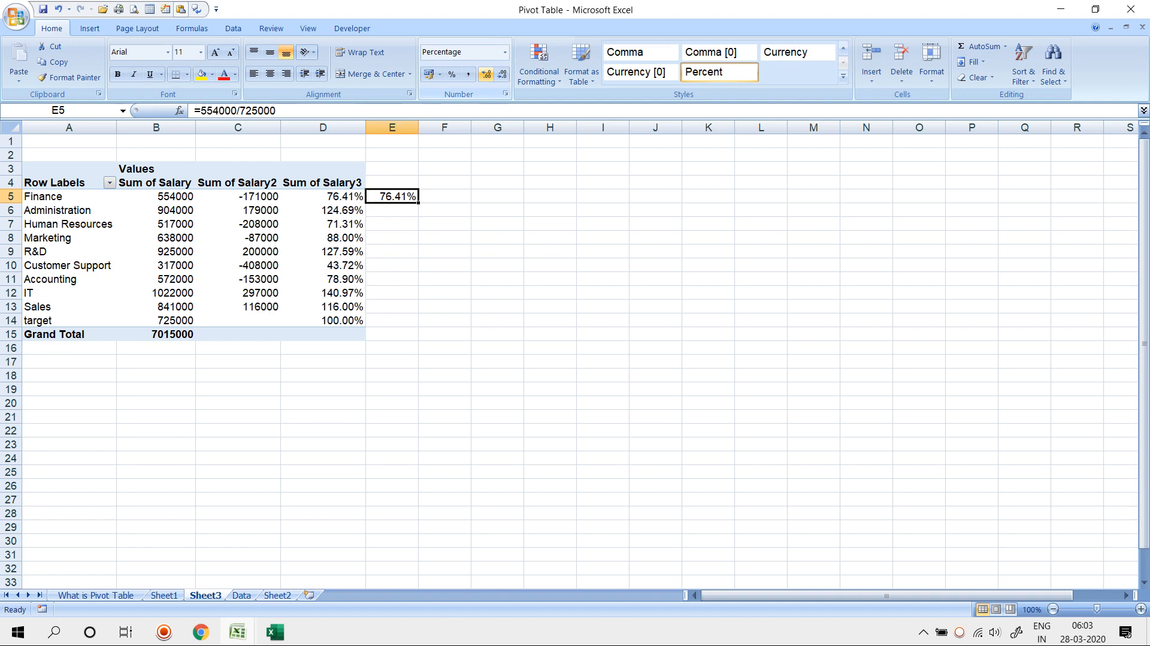
pyautogui.press('Delete')
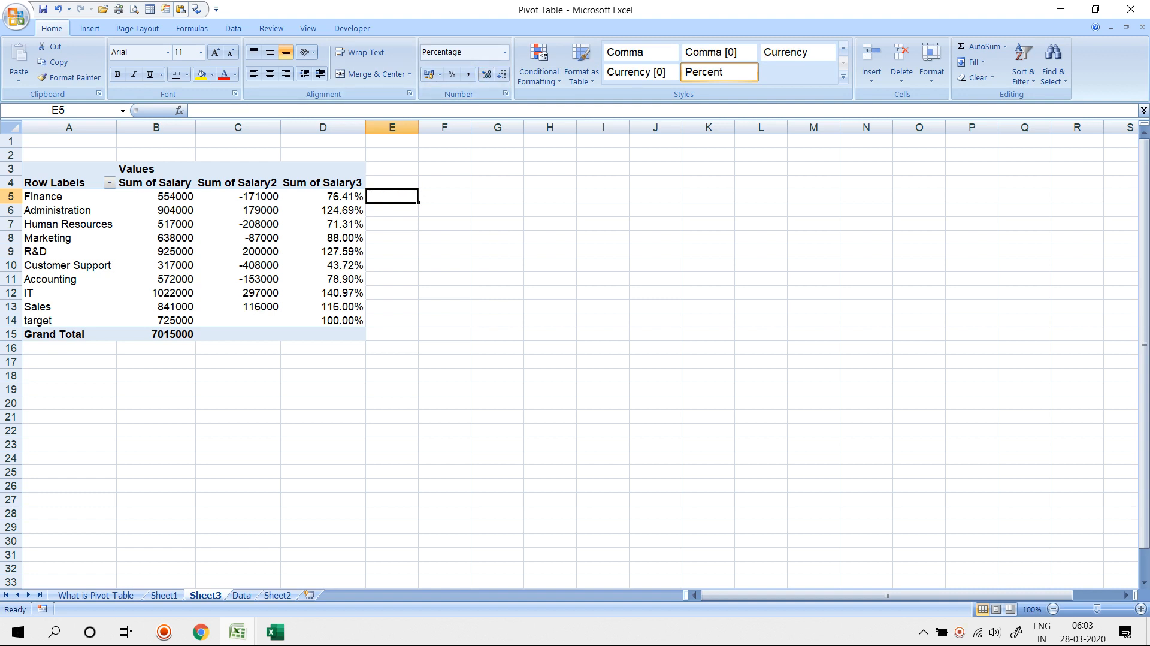
# - Examine the percent-of-target values for Administration, Human Resources and R&D in the third salary column
pyautogui.moveTo(175, 318)
pyautogui.moveTo(336, 195)
pyautogui.click(333, 208)
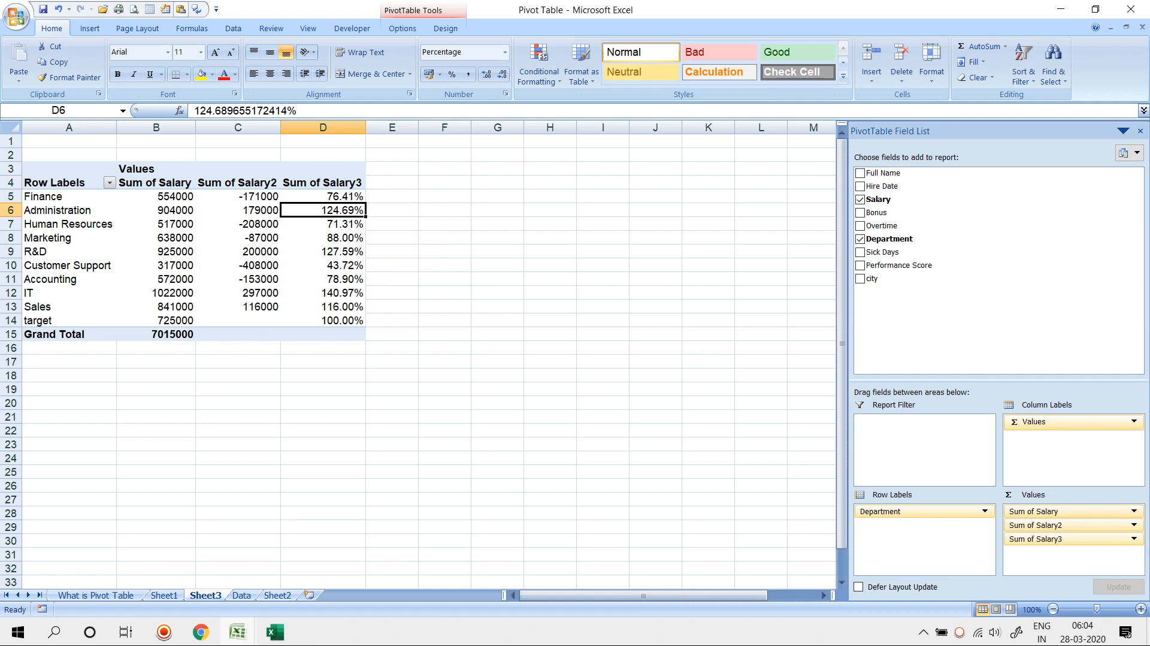
pyautogui.click(330, 221)
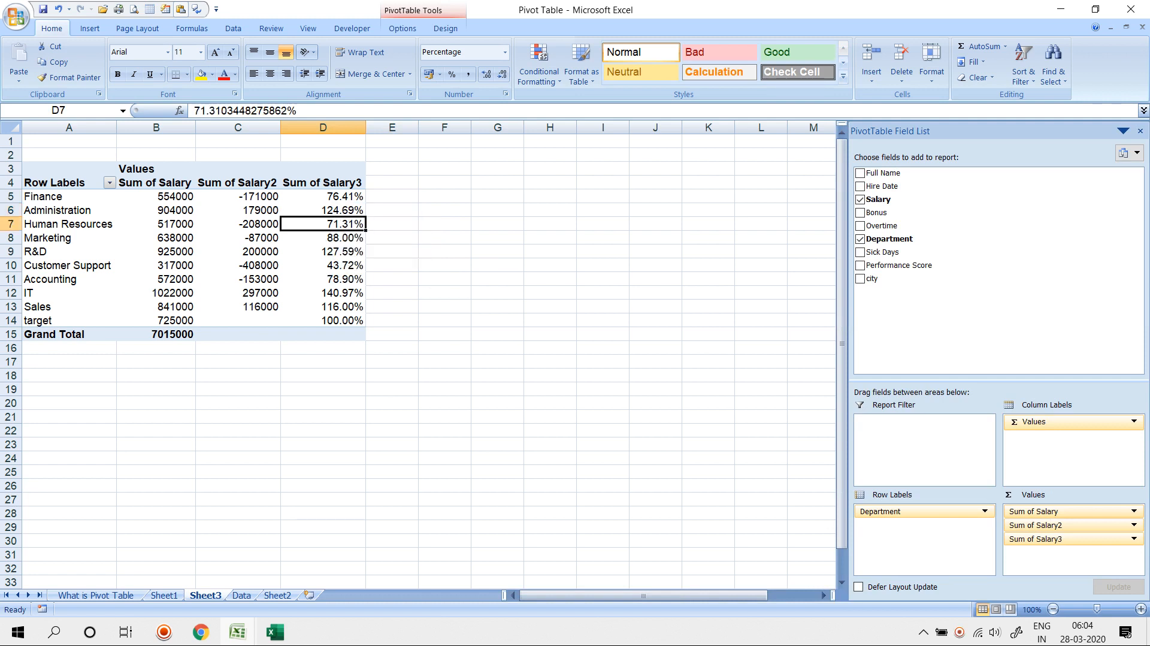
pyautogui.click(339, 249)
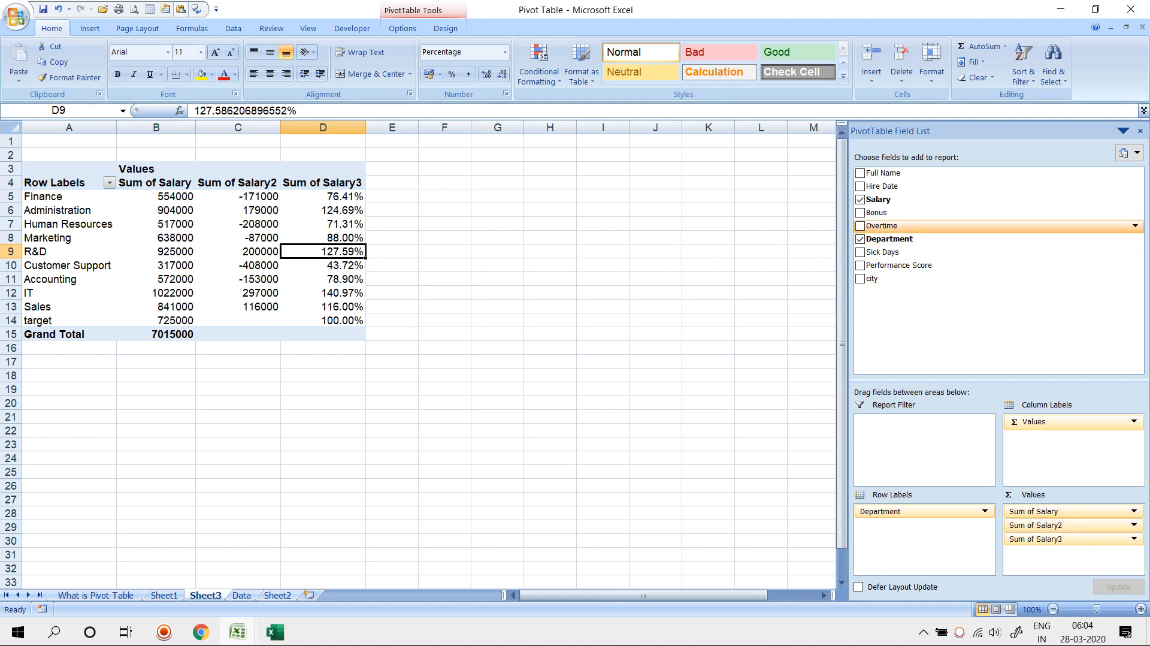
# - Add Salary to the values a fourth time and show it as % Difference From the target item of the Department field
pyautogui.moveTo(880, 199); pyautogui.dragTo(1066, 546)
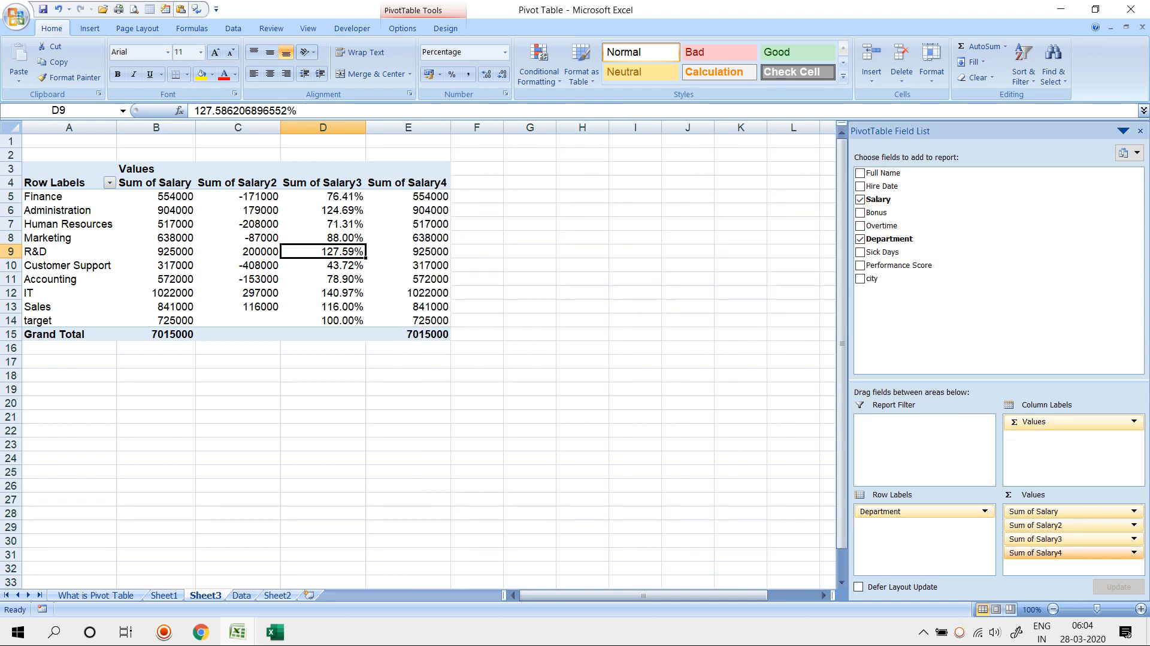
pyautogui.click(1066, 552)
pyautogui.click(1069, 537)
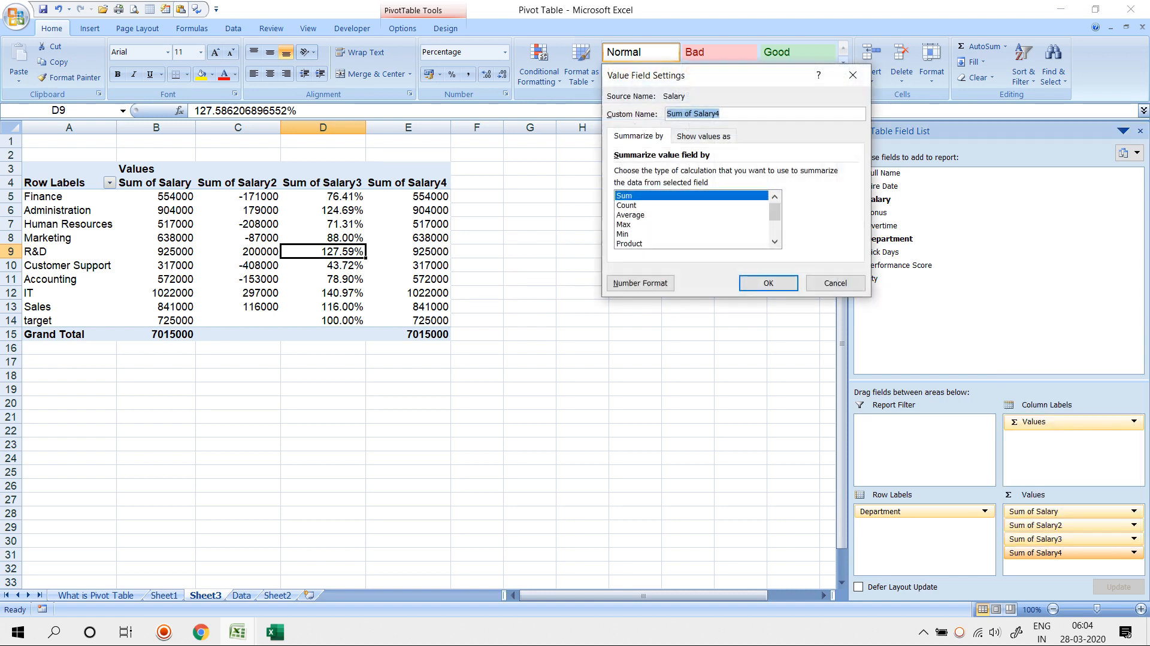
pyautogui.hotkey('ctrl', 'Tab')
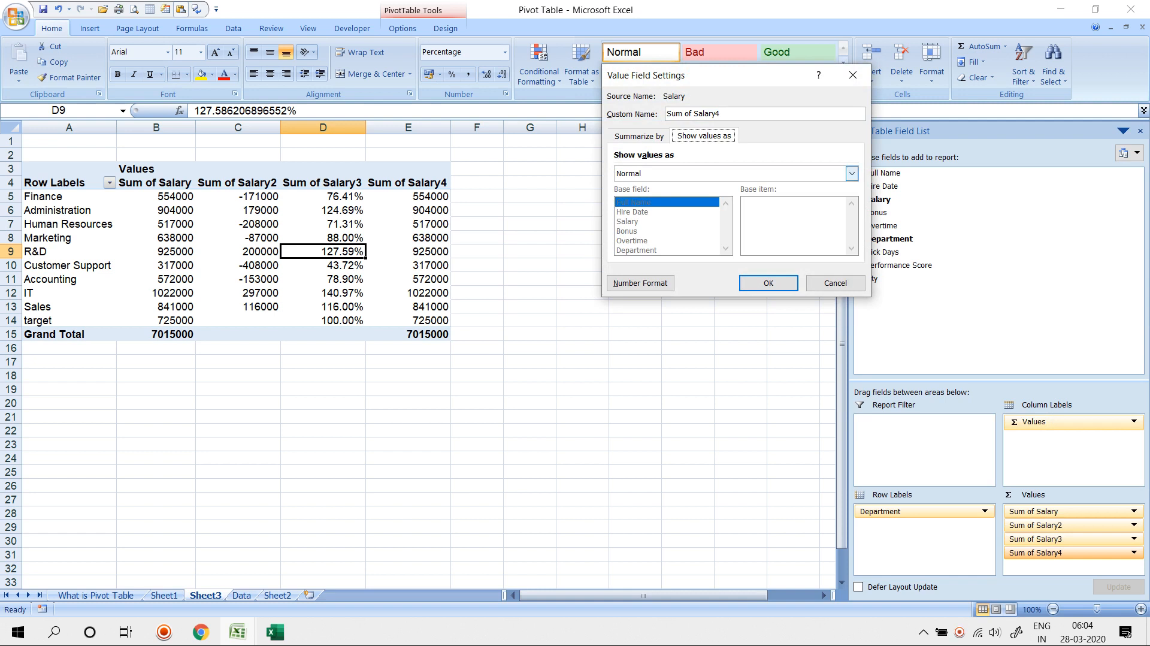
pyautogui.click(851, 173)
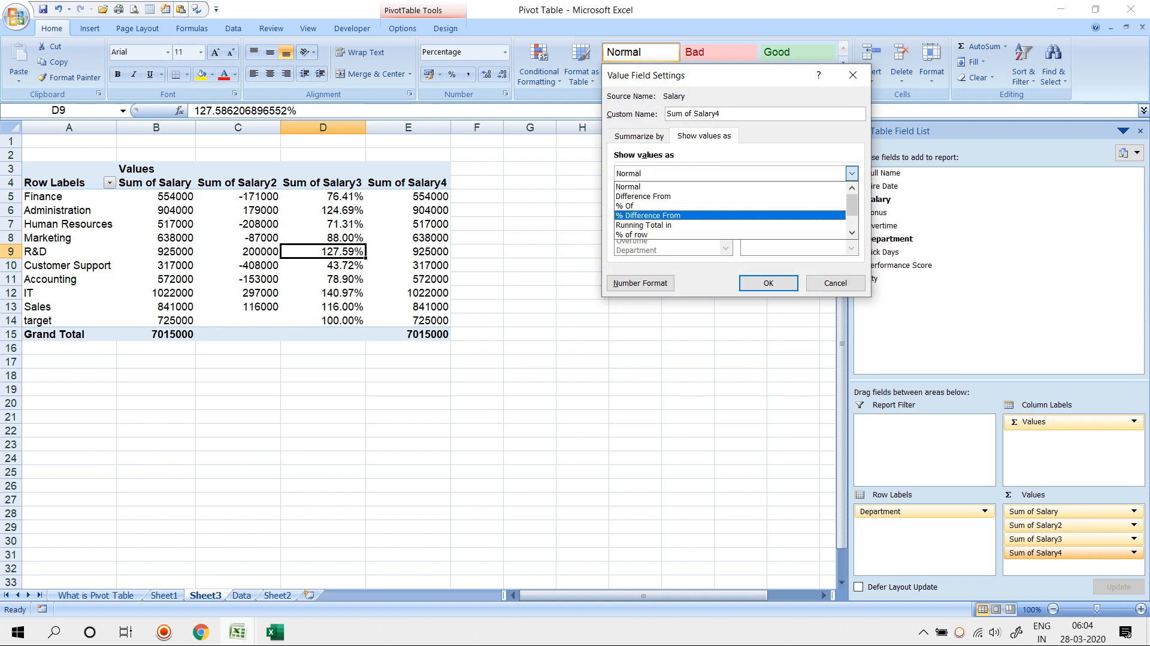
pyautogui.press('Return')
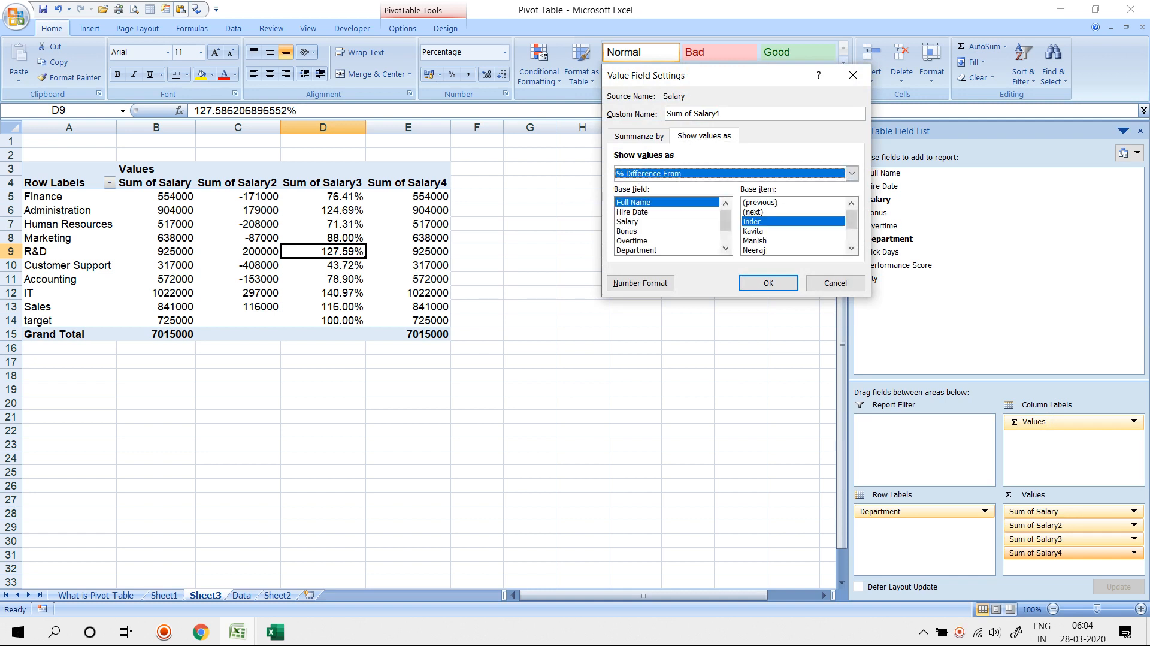
pyautogui.click(636, 250)
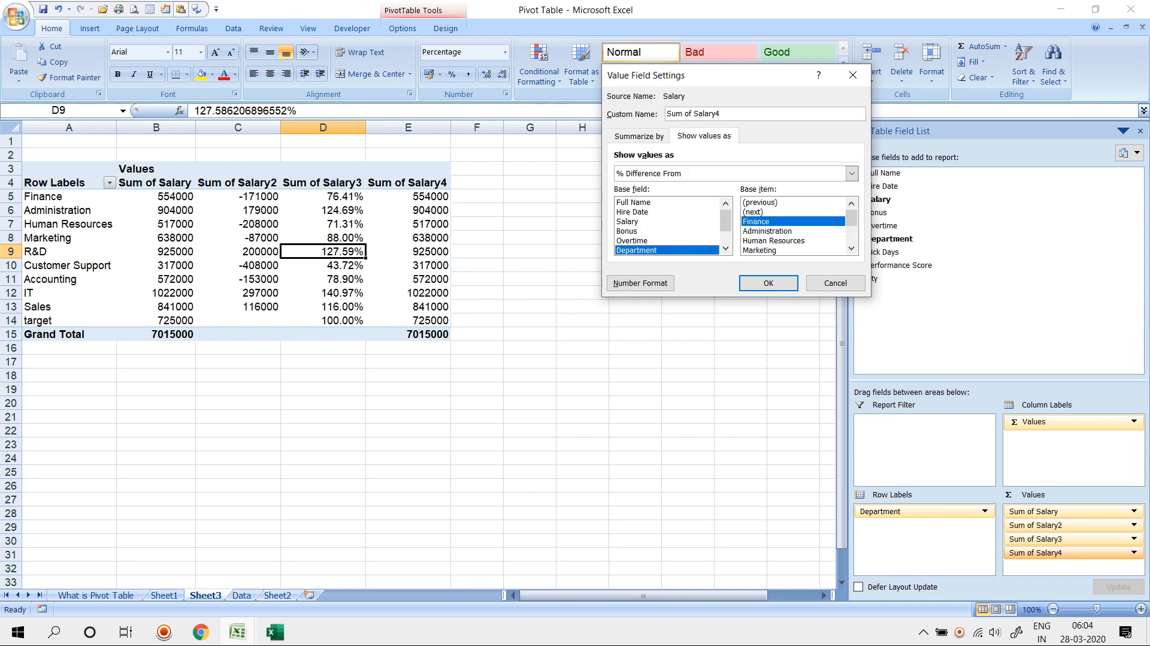
pyautogui.scroll(-2, 792, 226)
pyautogui.click(753, 250)
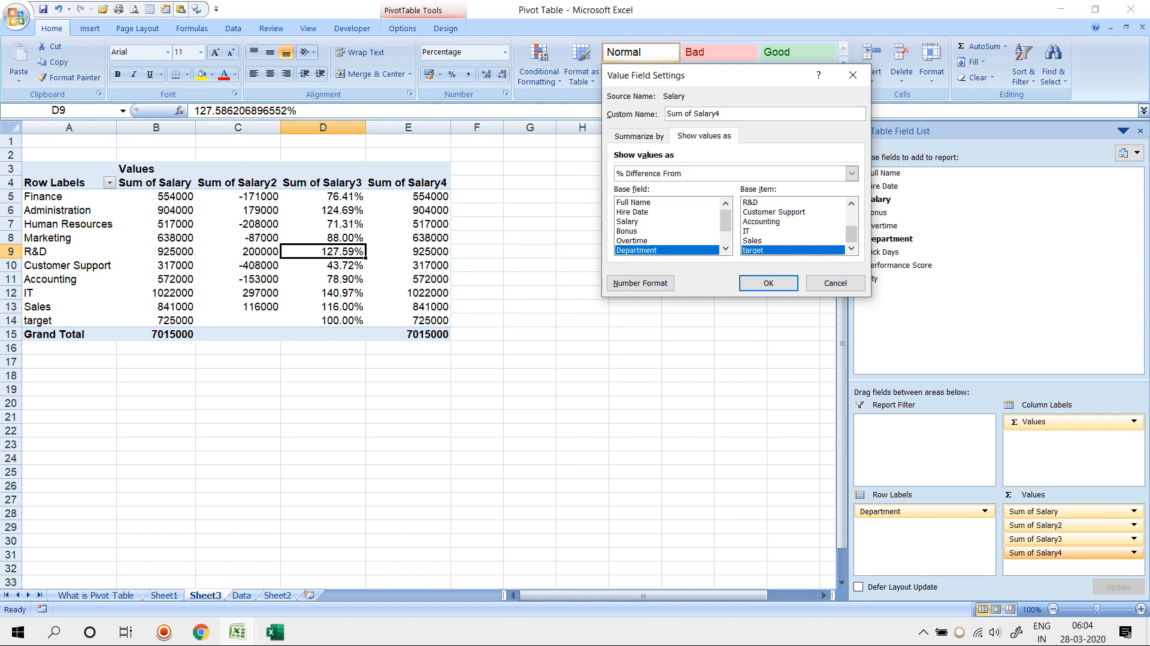
pyautogui.click(769, 282)
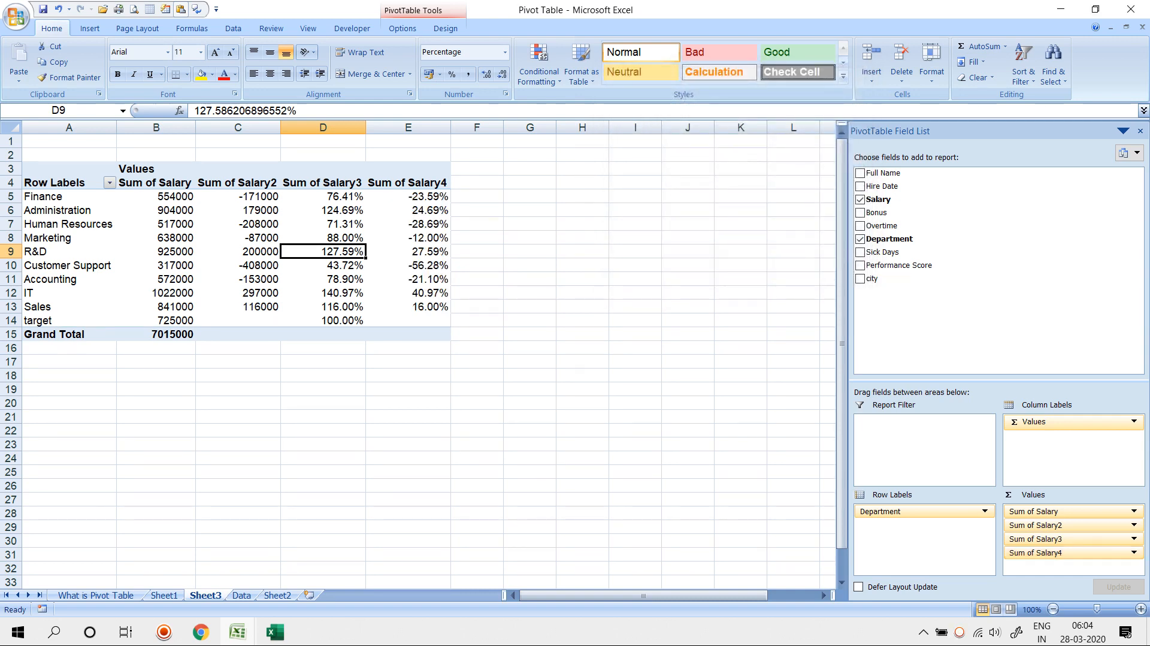
# - Examine the percentage differences from the target in the fourth salary column, from the target row through the individual departments
pyautogui.click(411, 320)
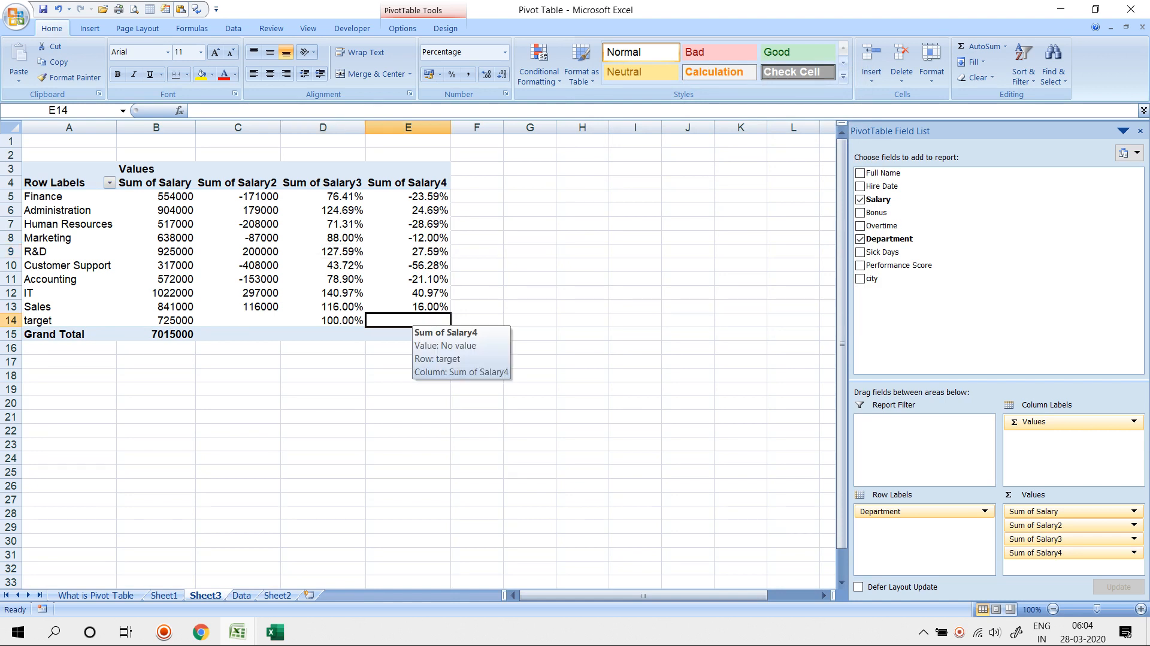
pyautogui.click(431, 196)
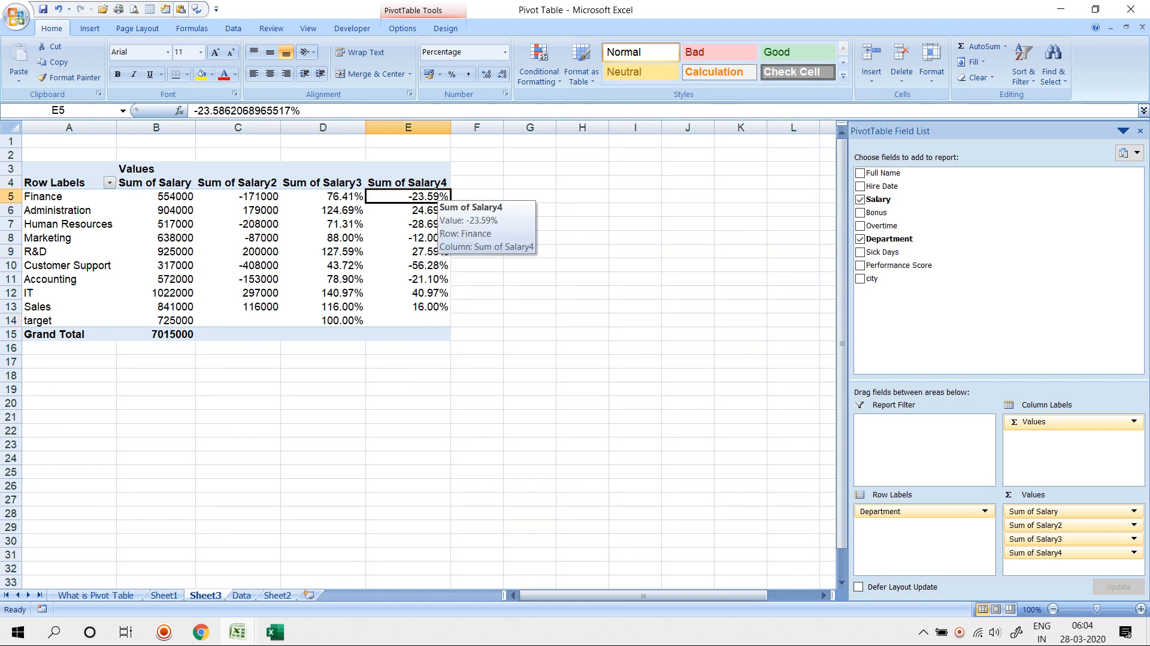
pyautogui.click(431, 209)
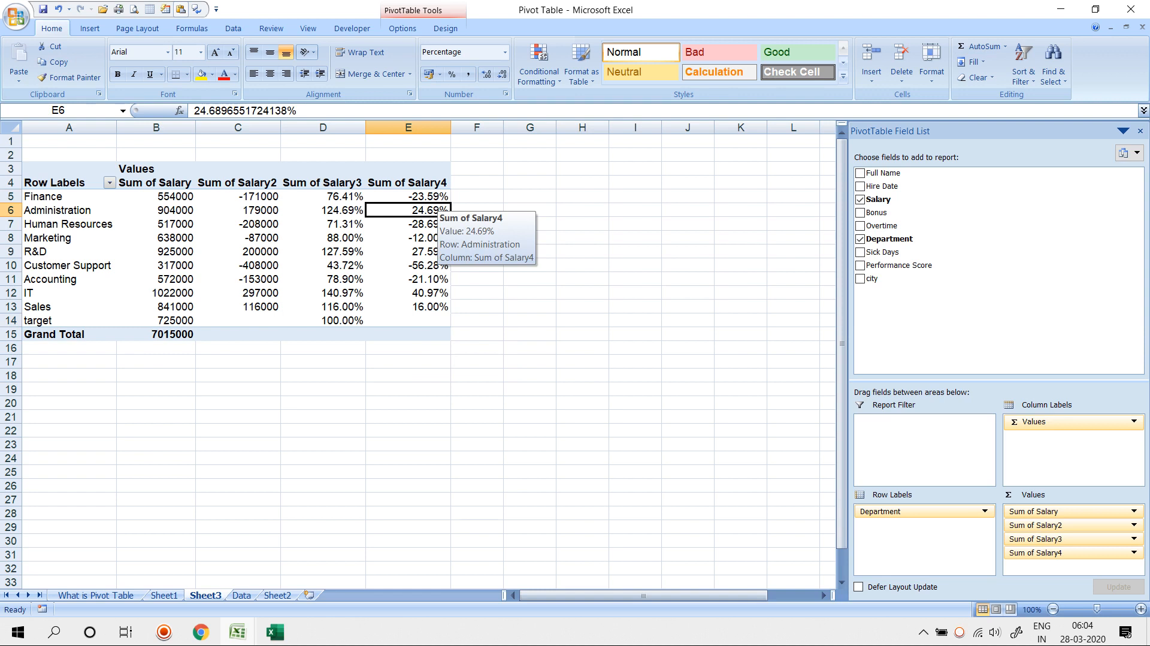
pyautogui.click(430, 224)
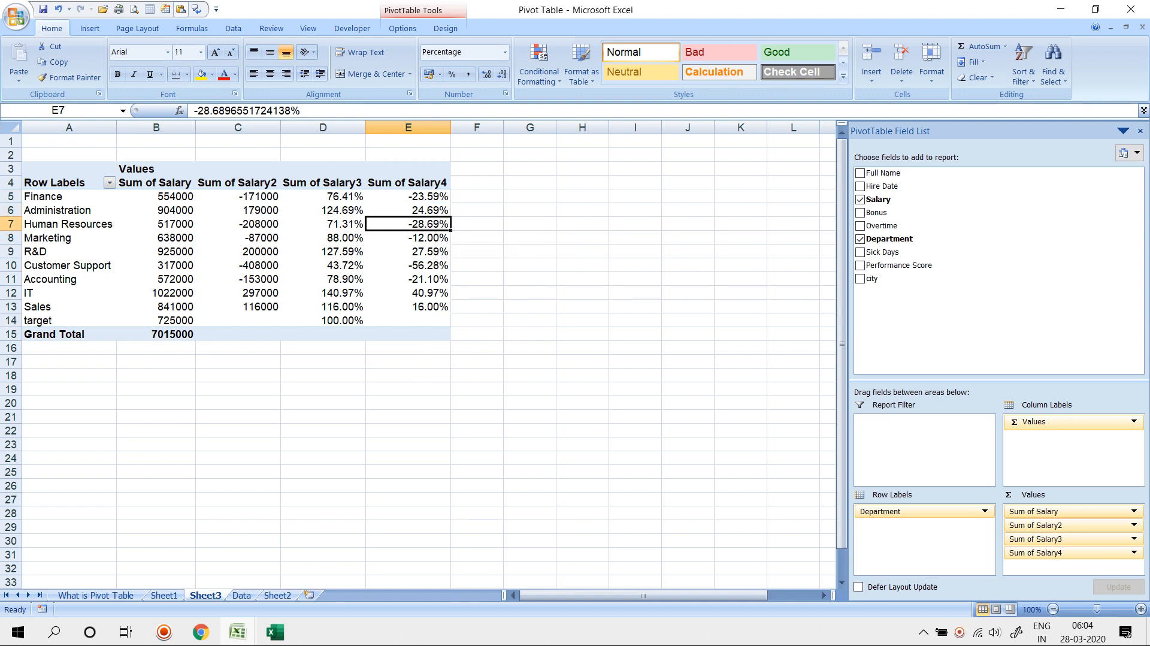
pyautogui.click(429, 237)
pyautogui.click(429, 266)
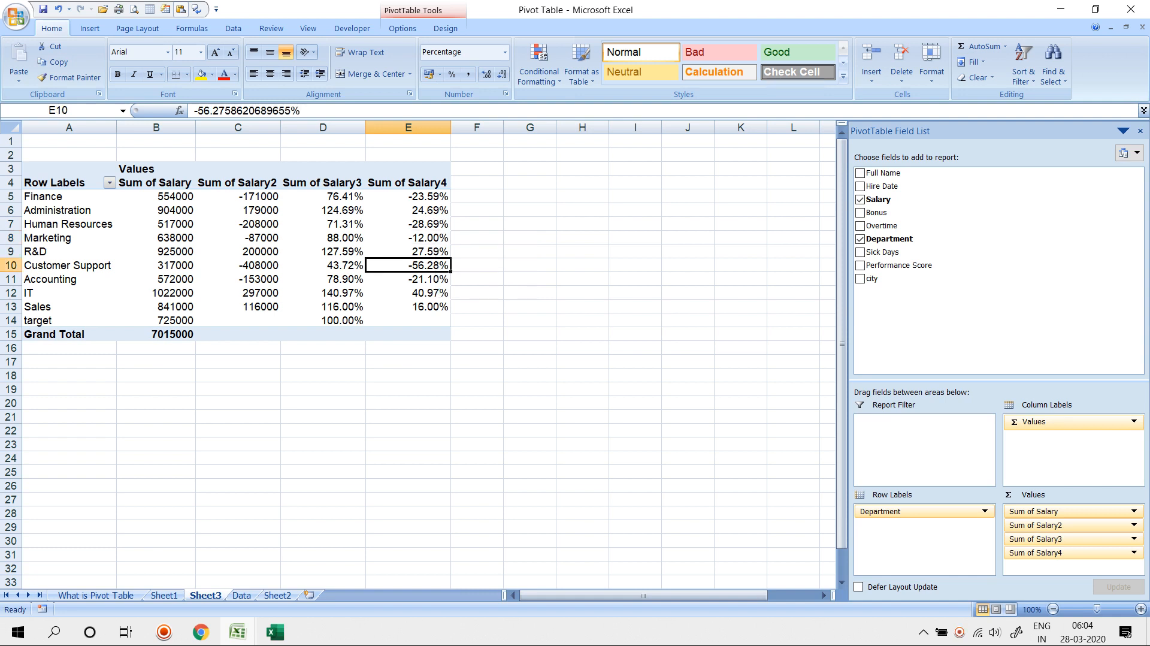
pyautogui.click(430, 238)
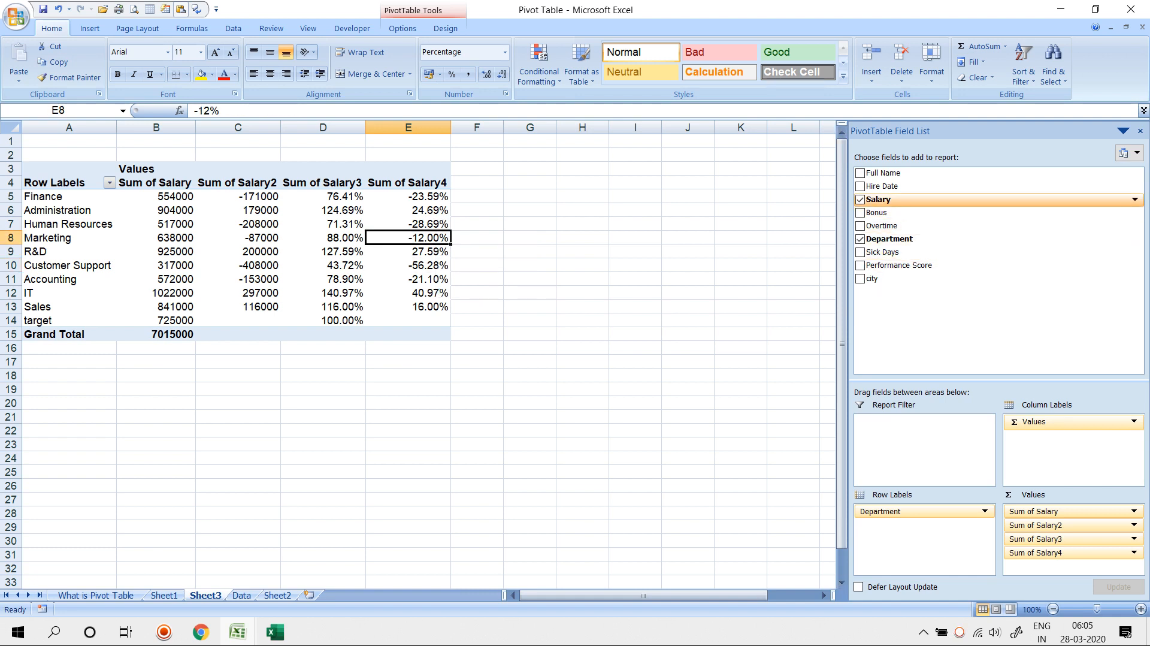
# - Add Salary to the values a fifth time and show it as Running Total in the Department field
pyautogui.moveTo(886, 200); pyautogui.dragTo(1057, 560)
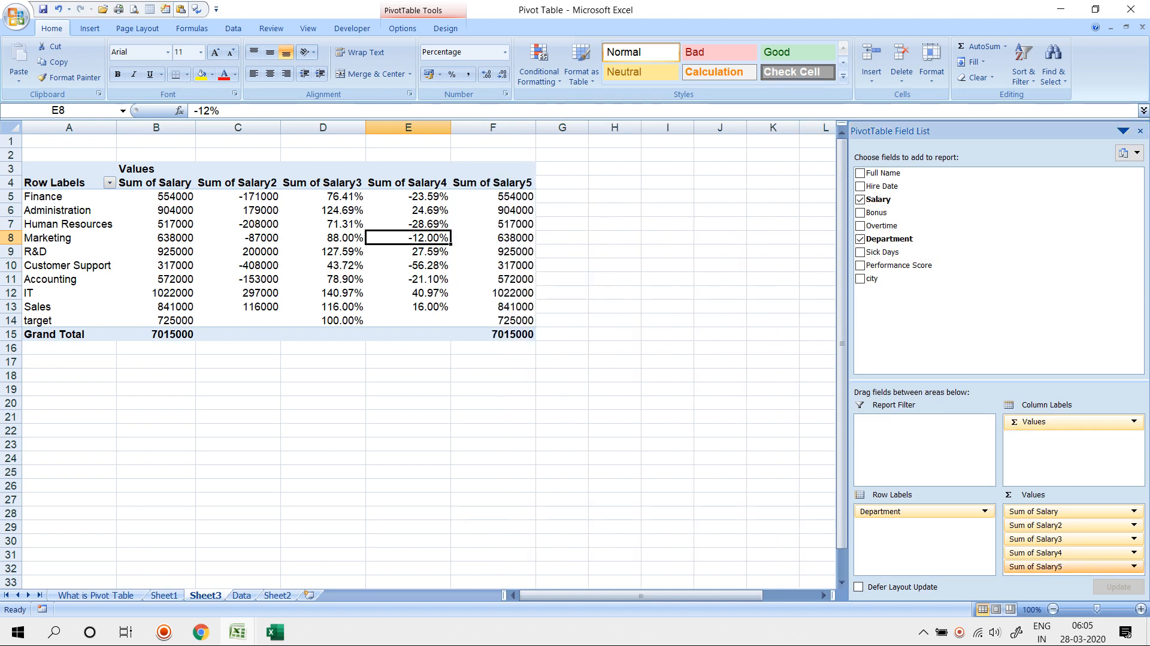
pyautogui.click(1056, 566)
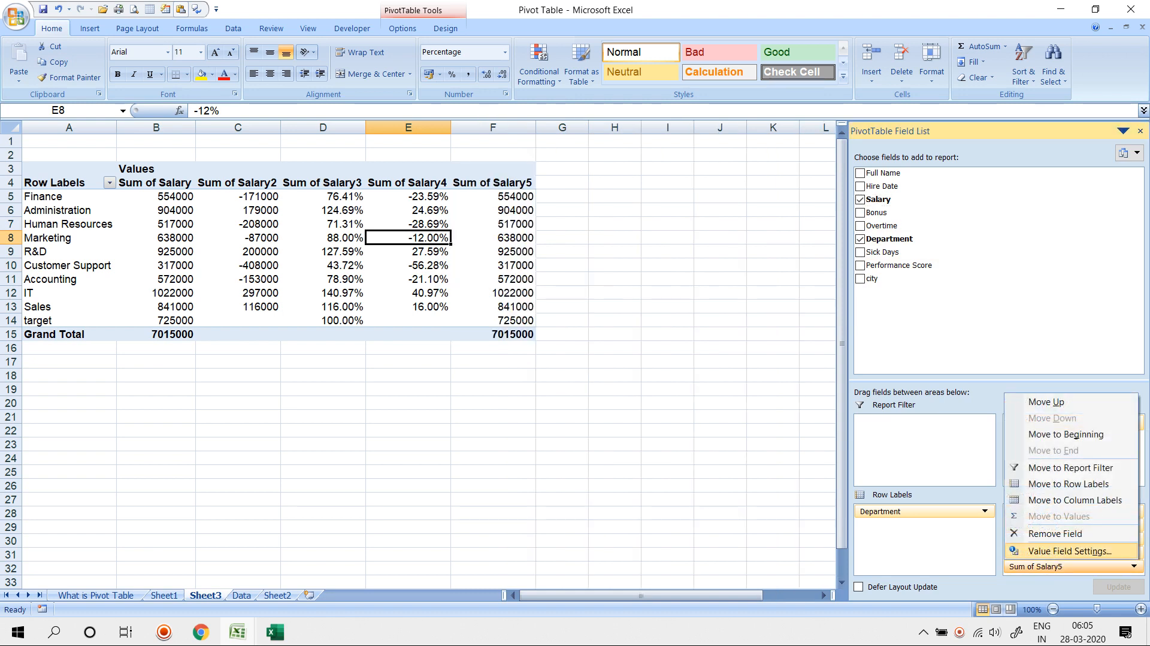
pyautogui.click(1069, 550)
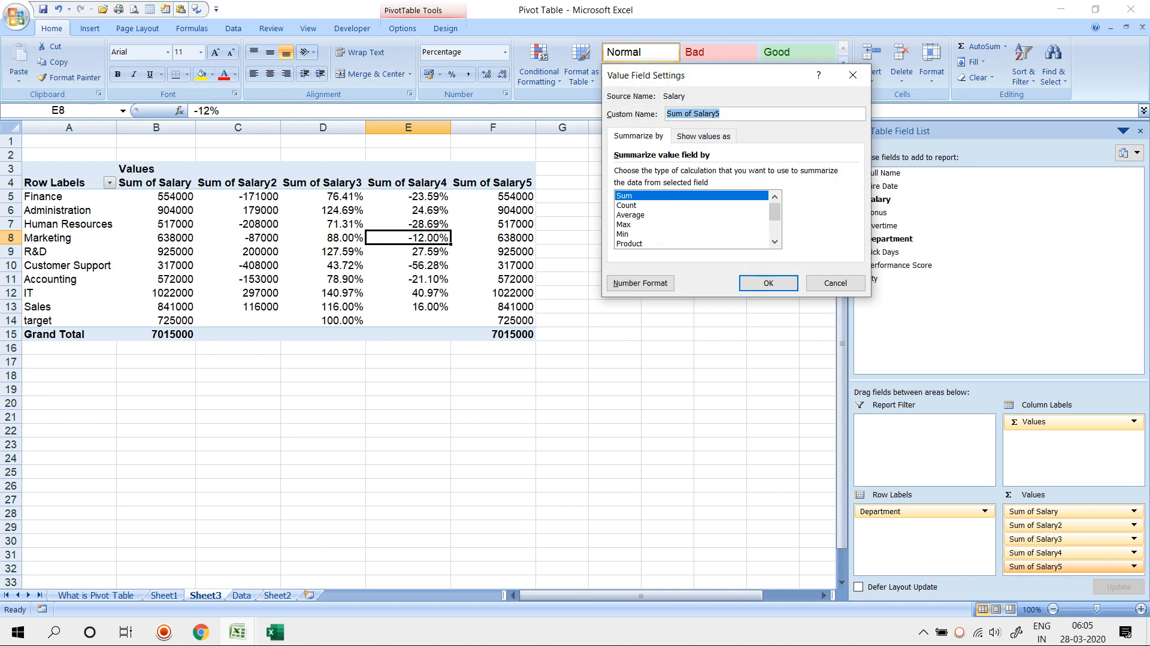
pyautogui.click(703, 136)
pyautogui.click(851, 173)
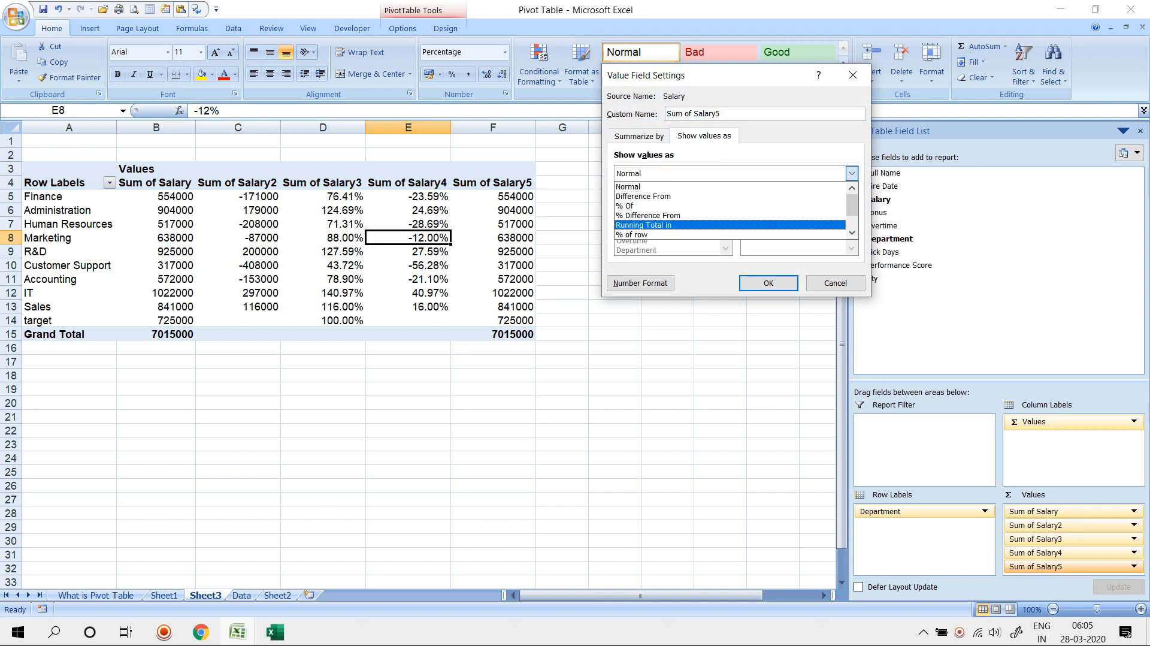
pyautogui.click(644, 226)
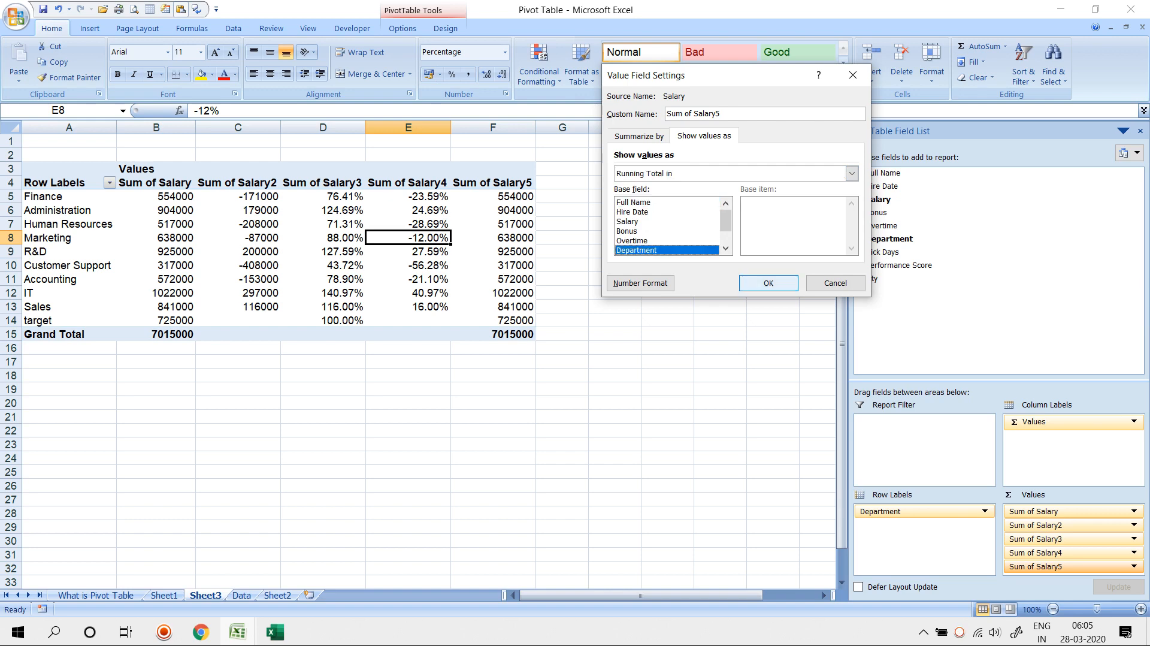
pyautogui.click(768, 283)
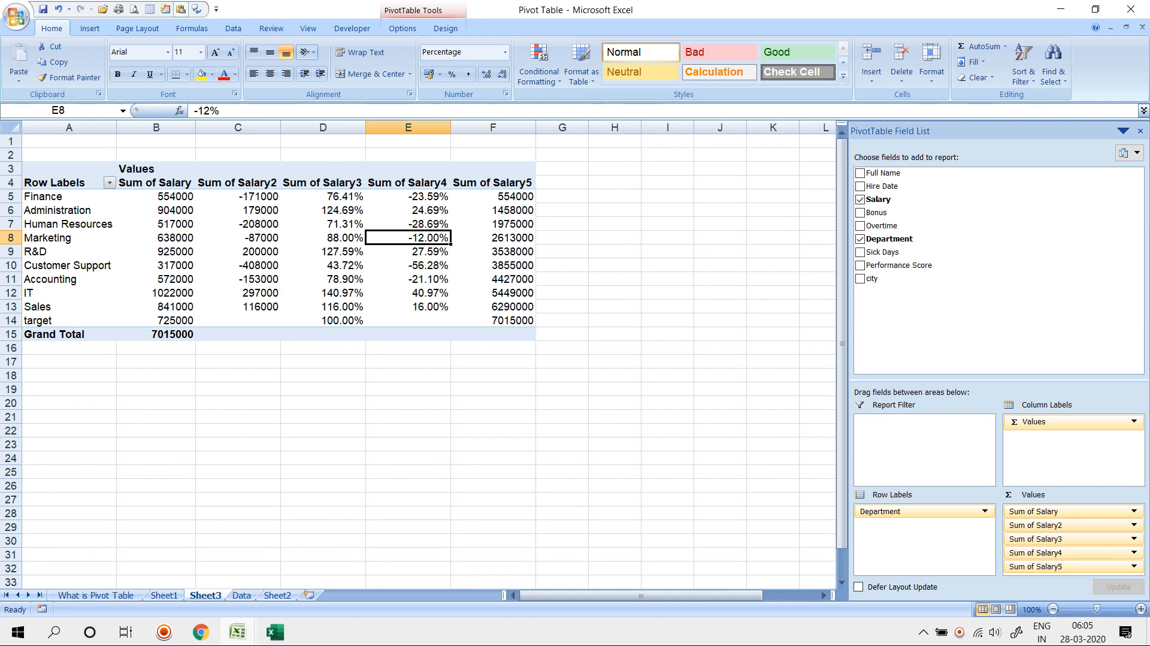
# - Recalculate the first running totals beside the PivotTable by entering 554000 in G5 and =904000+G5 in G6
pyautogui.click(516, 197)
pyautogui.click(519, 208)
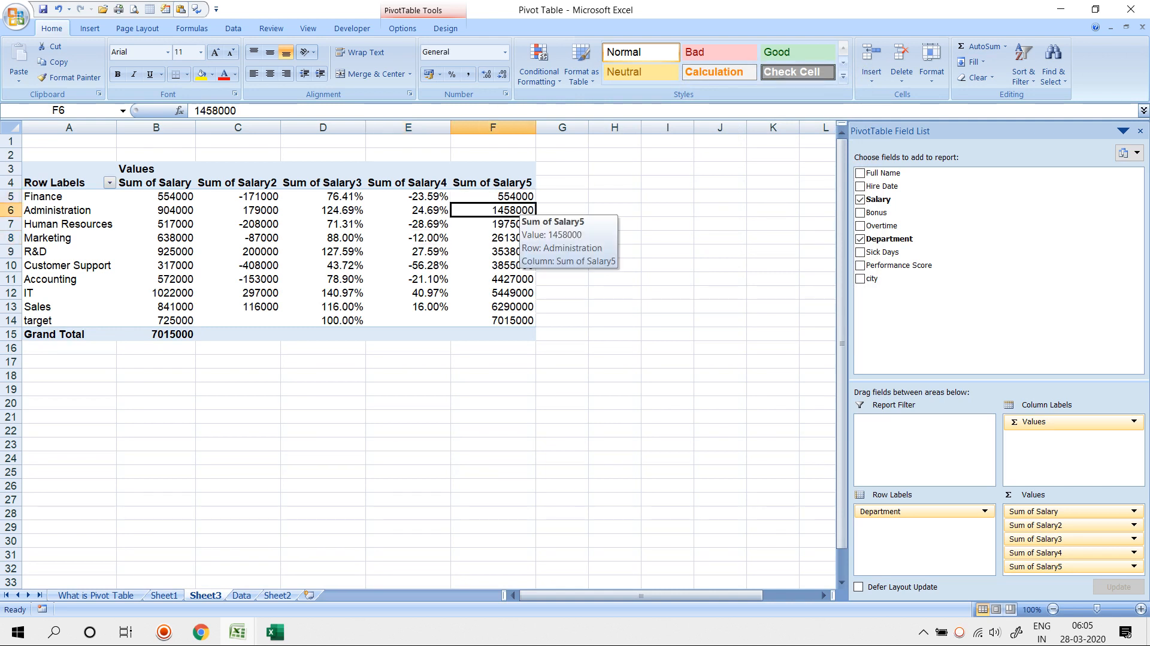
pyautogui.click(562, 196)
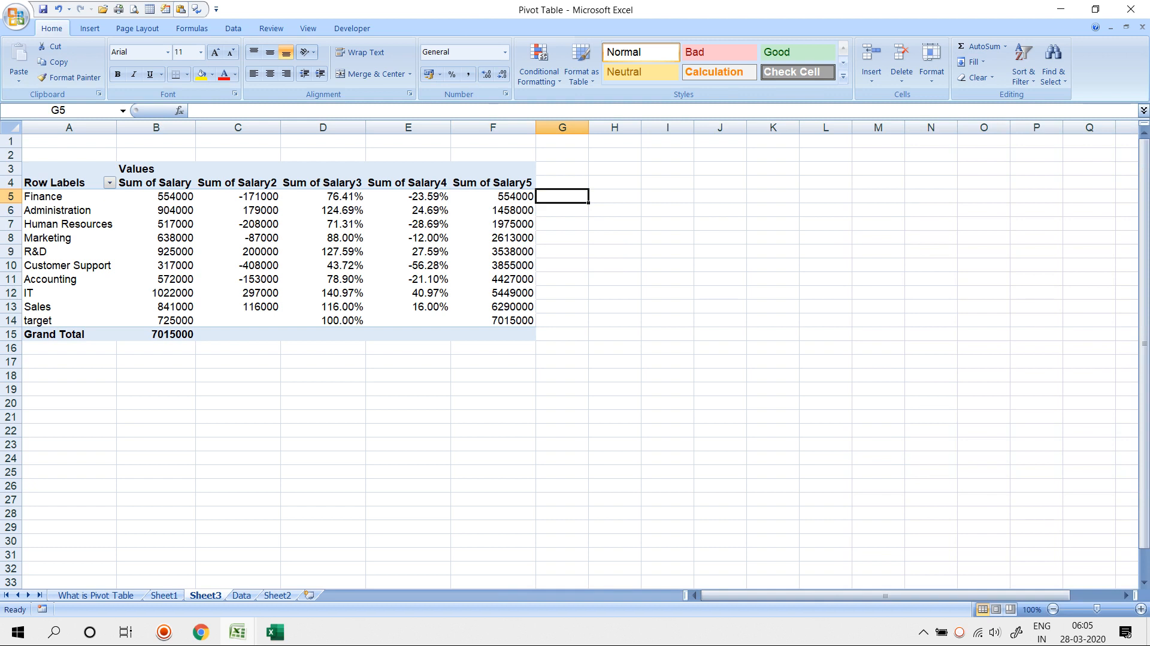
pyautogui.write('5540')
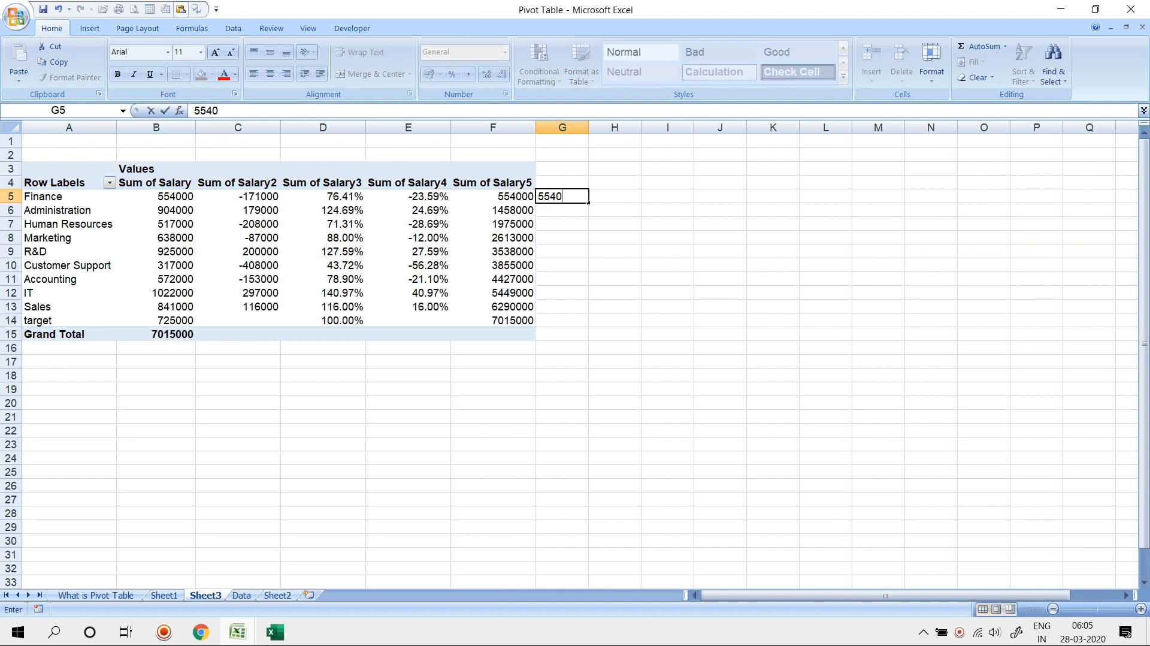
pyautogui.write('00')
pyautogui.press('Return')
pyautogui.write('=90400')
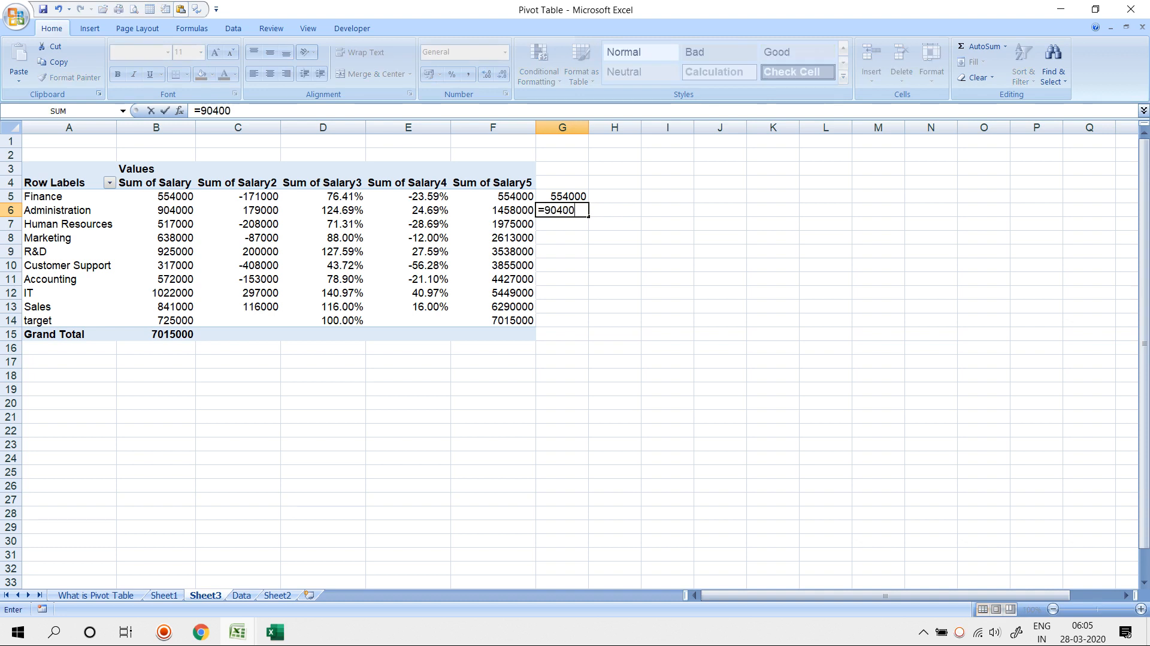
pyautogui.write('0+')
pyautogui.press('Up')
pyautogui.press('Return')
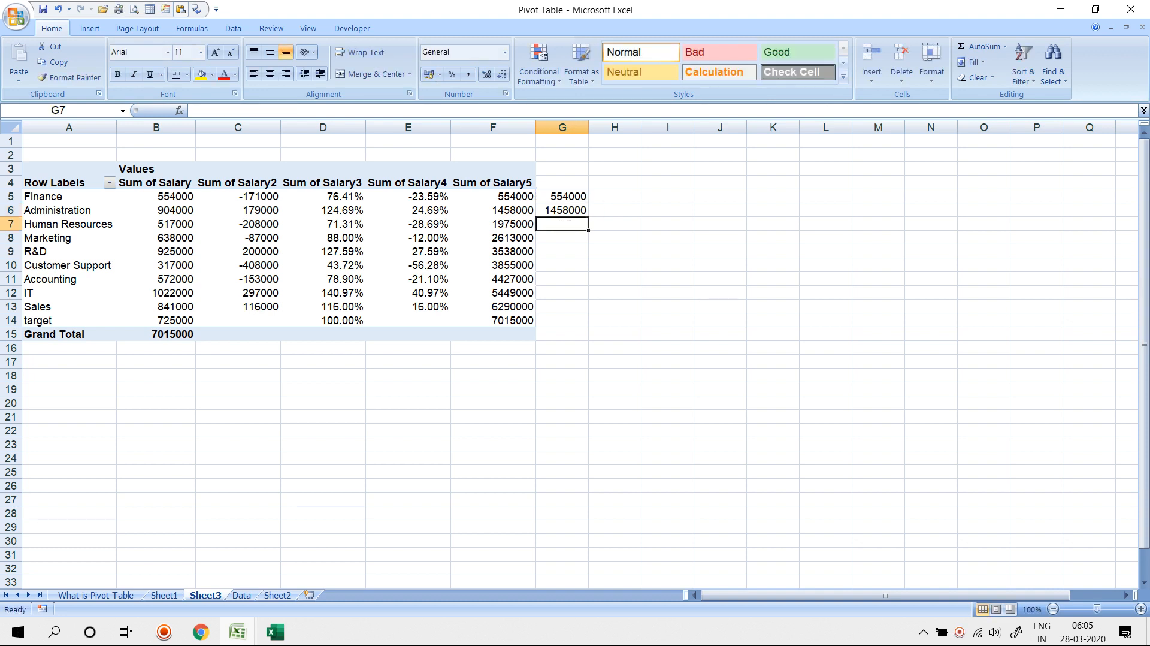
# - Enter =517000+G6 in G7 for Human Resources, and compare the target row's running total with the salary Grand Total
pyautogui.write('=')
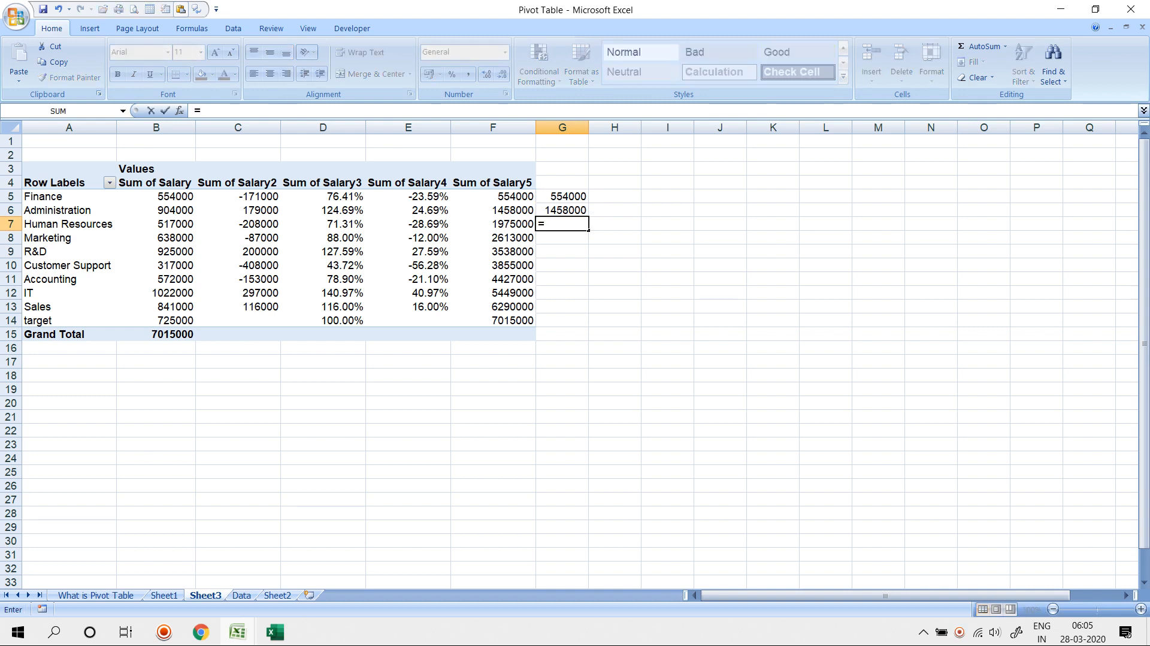
pyautogui.write('517000+')
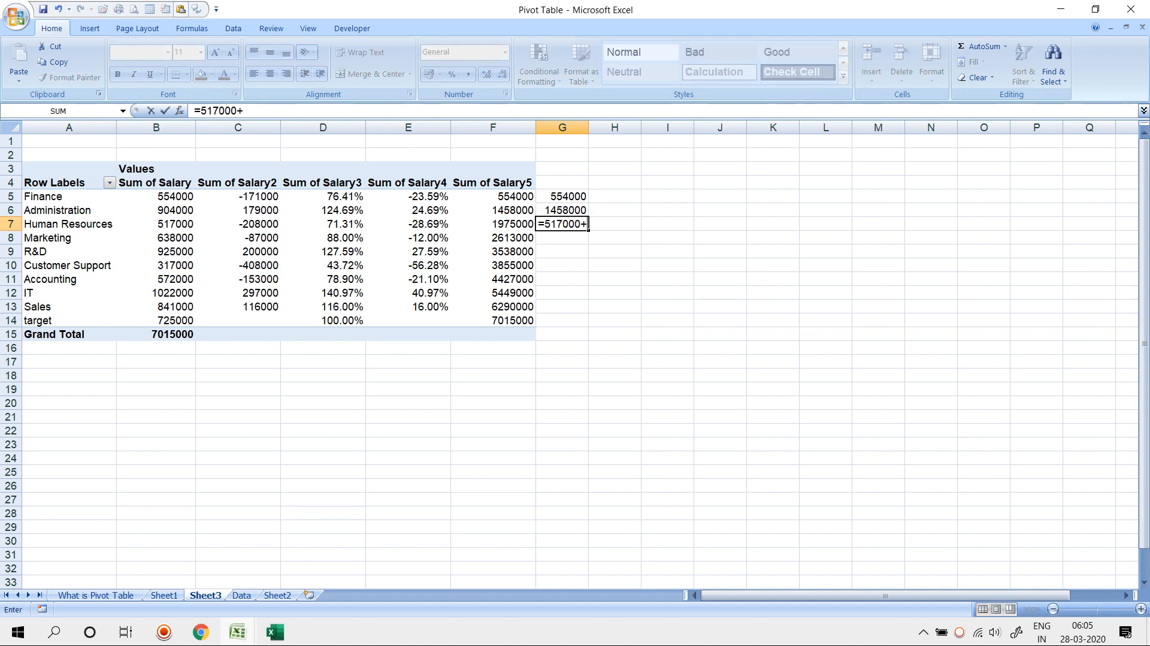
pyautogui.press('Up')
pyautogui.press('Return')
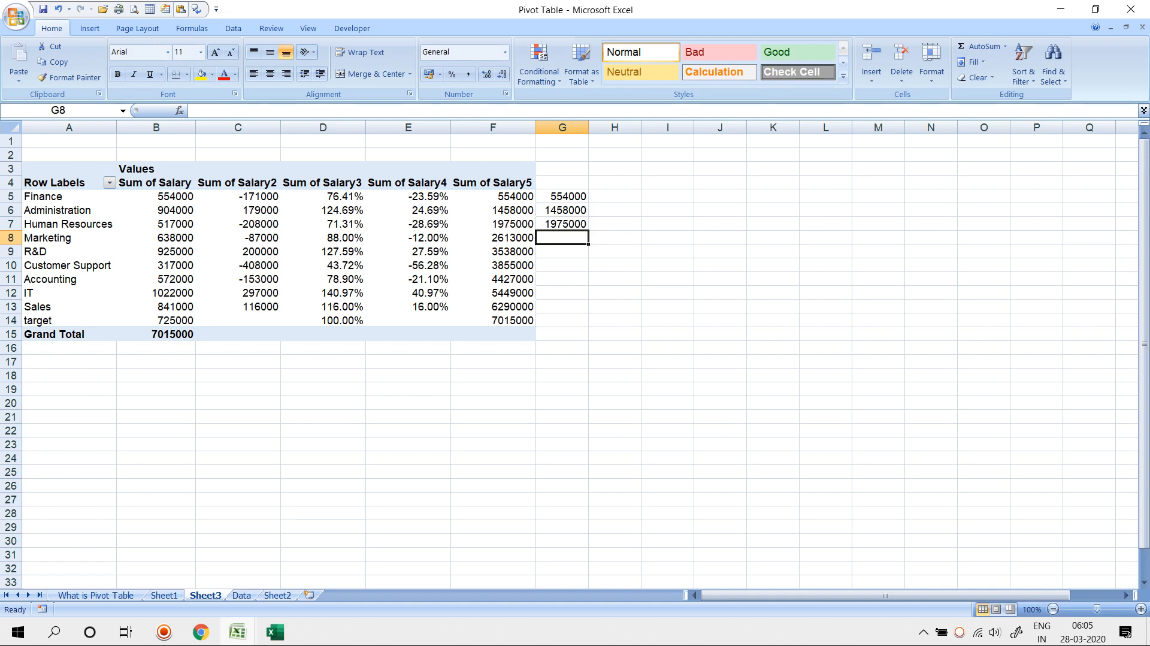
pyautogui.click(506, 319)
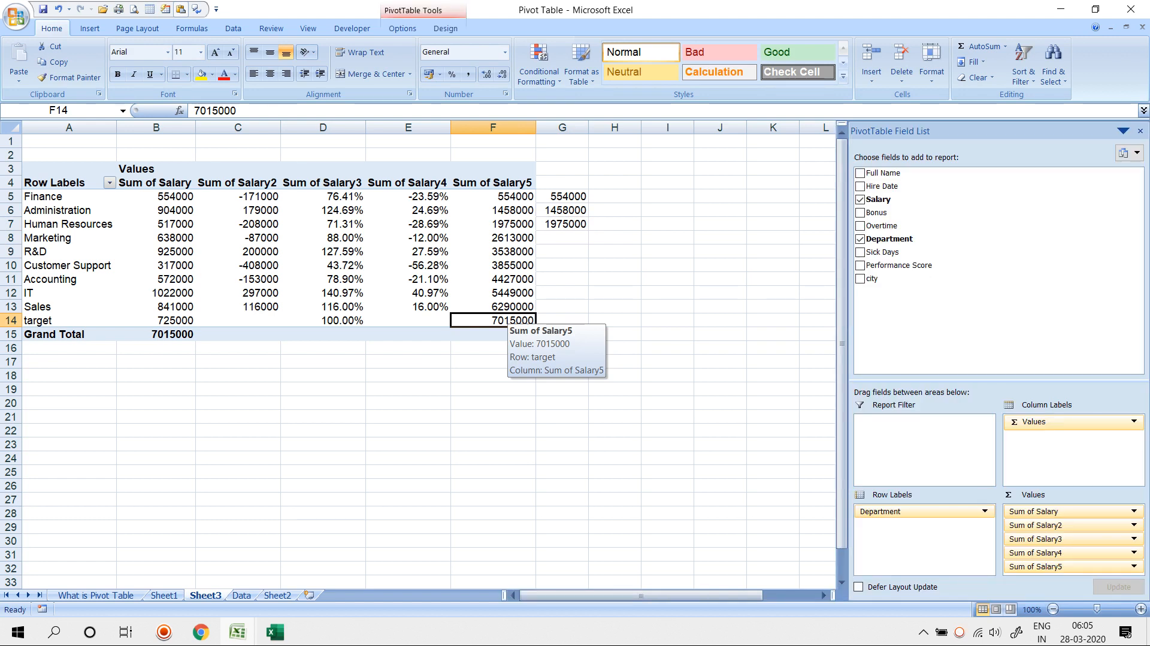
pyautogui.click(162, 334)
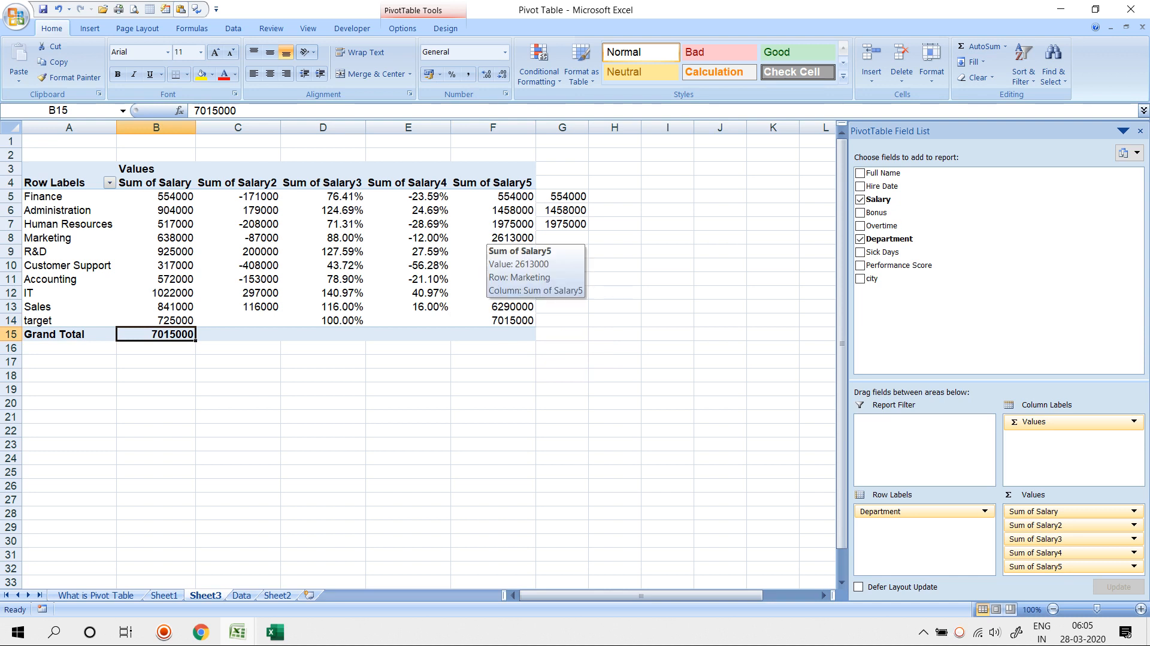
# - Review the first running totals and delete the manual check calculations beside the PivotTable in column G
pyautogui.click(492, 197)
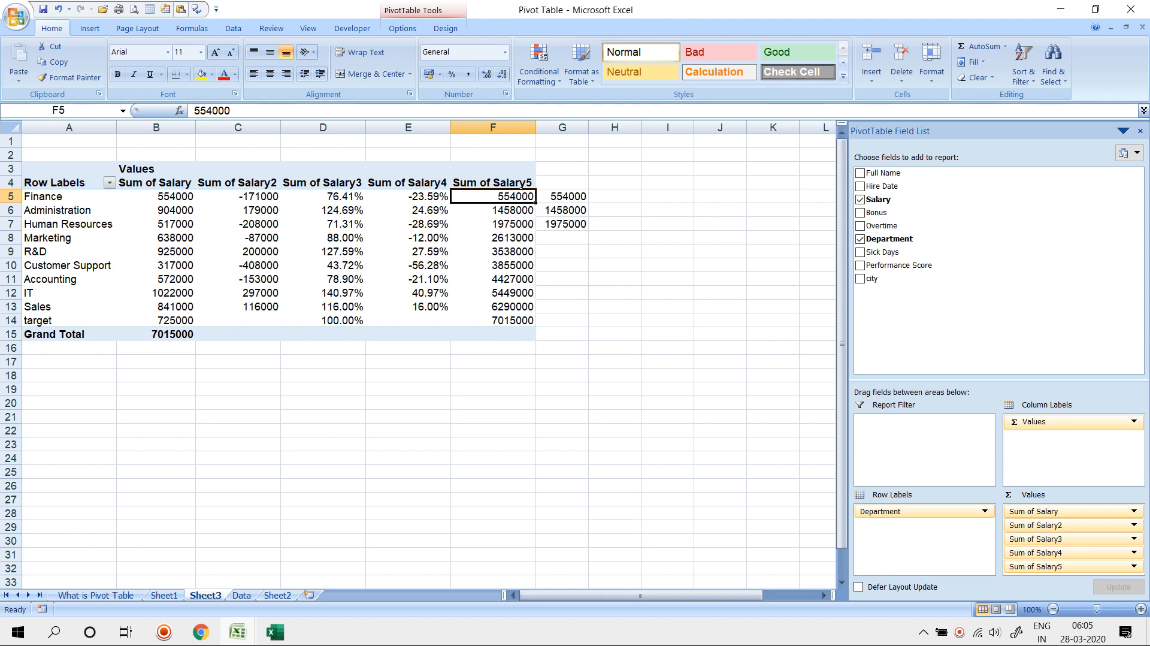
pyautogui.click(492, 209)
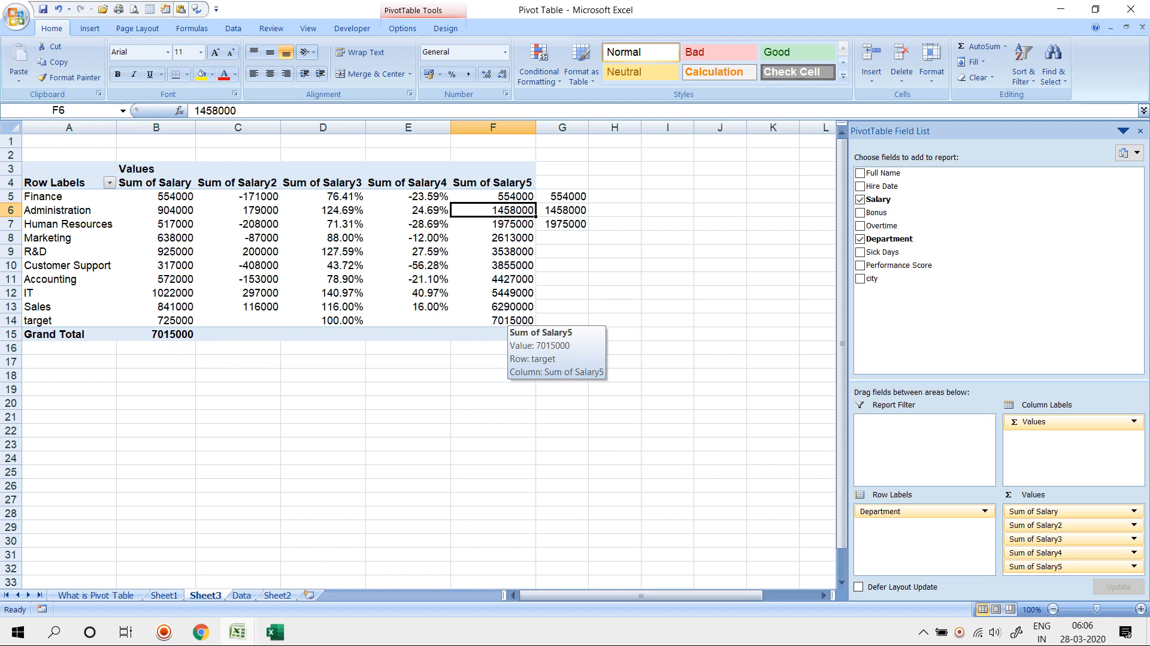
pyautogui.moveTo(562, 182); pyautogui.dragTo(561, 264)
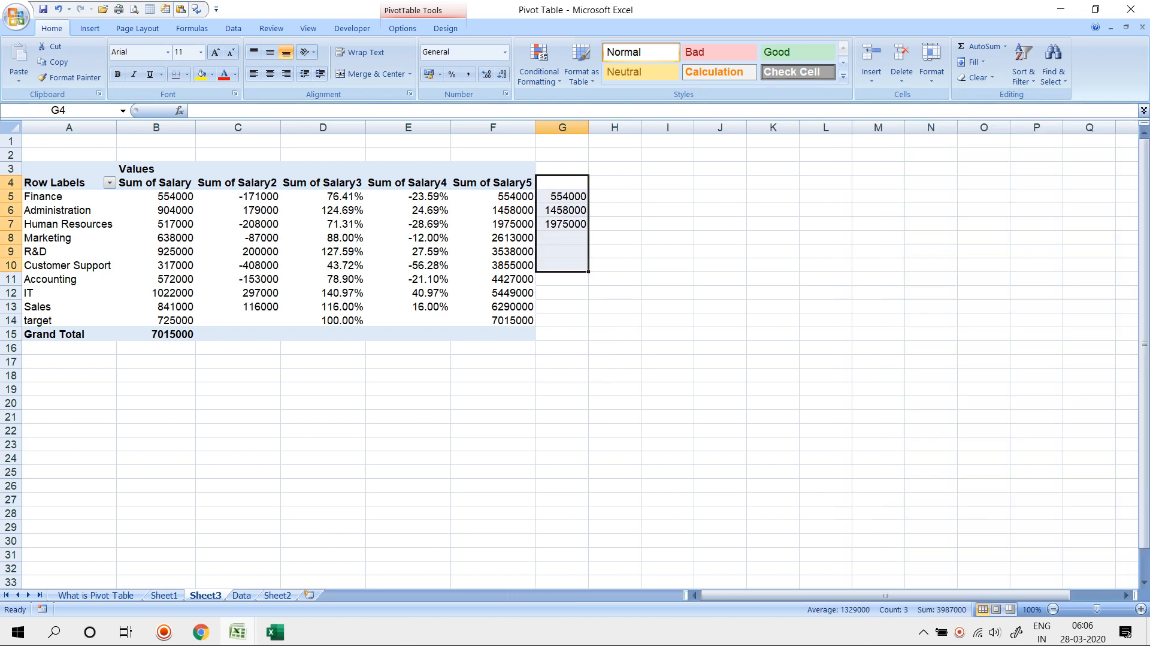
pyautogui.press('Delete')
# - Add Salary to the values a sixth time, show it as % of row, and select its values down to the Grand Total
pyautogui.click(509, 265)
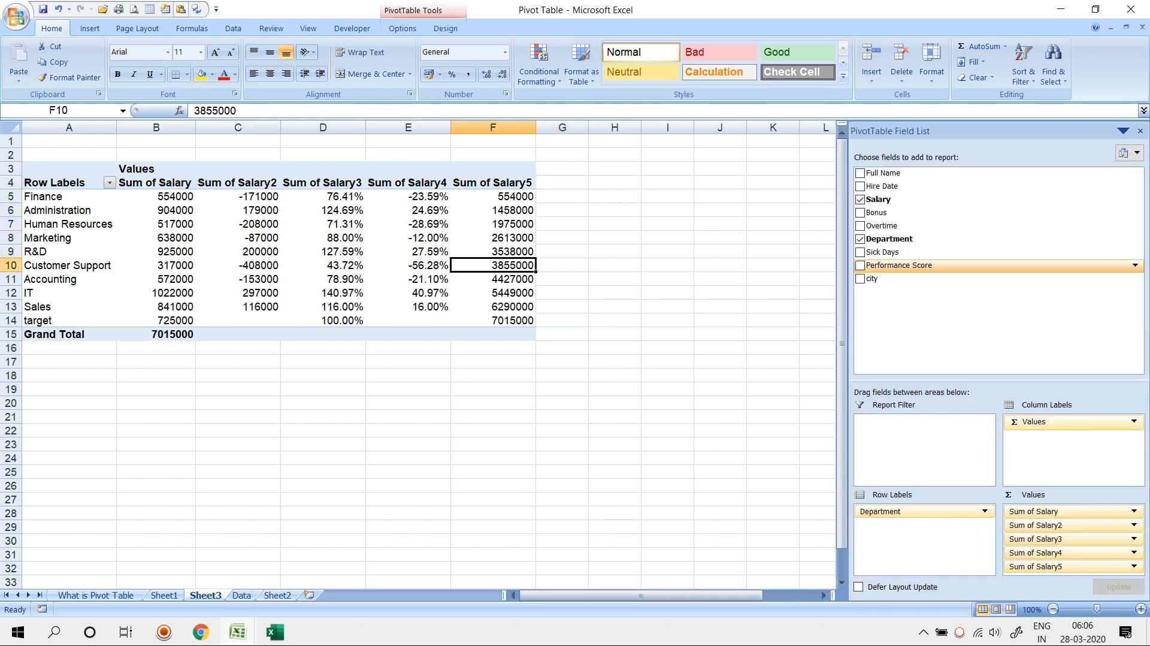
pyautogui.moveTo(878, 199); pyautogui.dragTo(1042, 571)
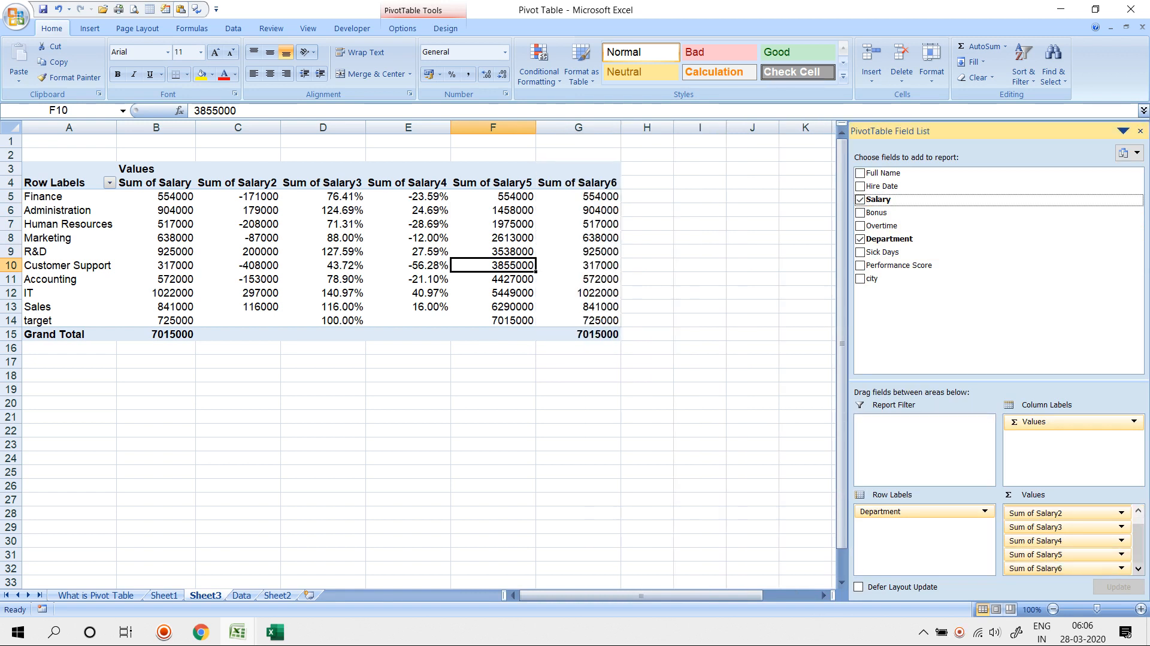
pyautogui.click(1042, 568)
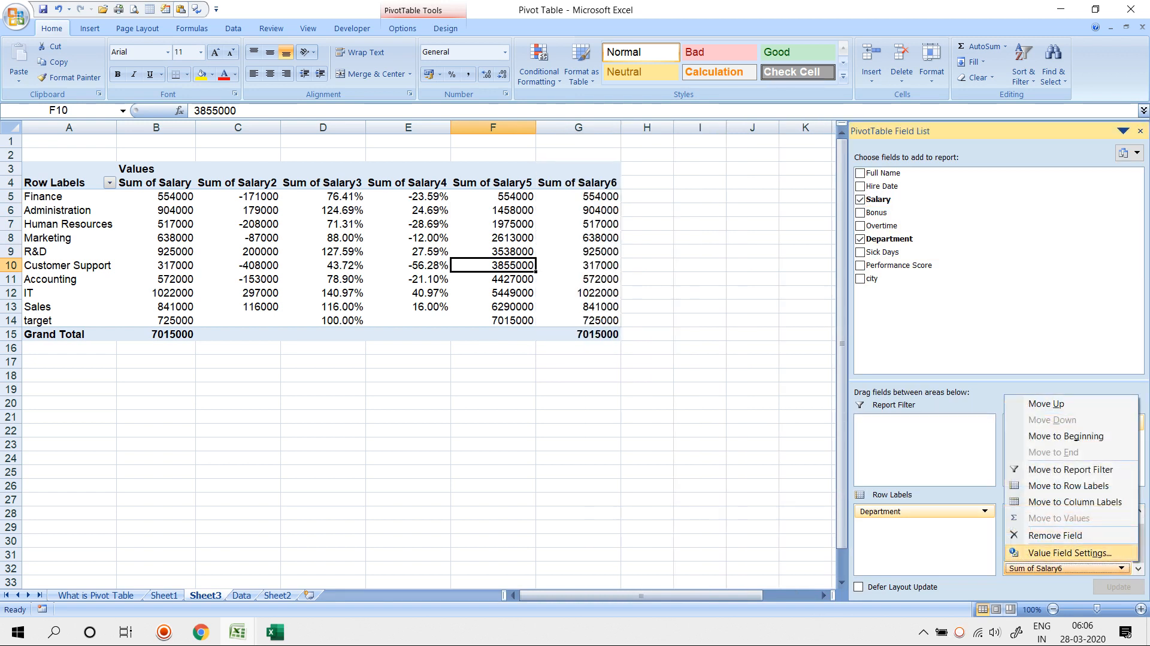
pyautogui.click(1069, 552)
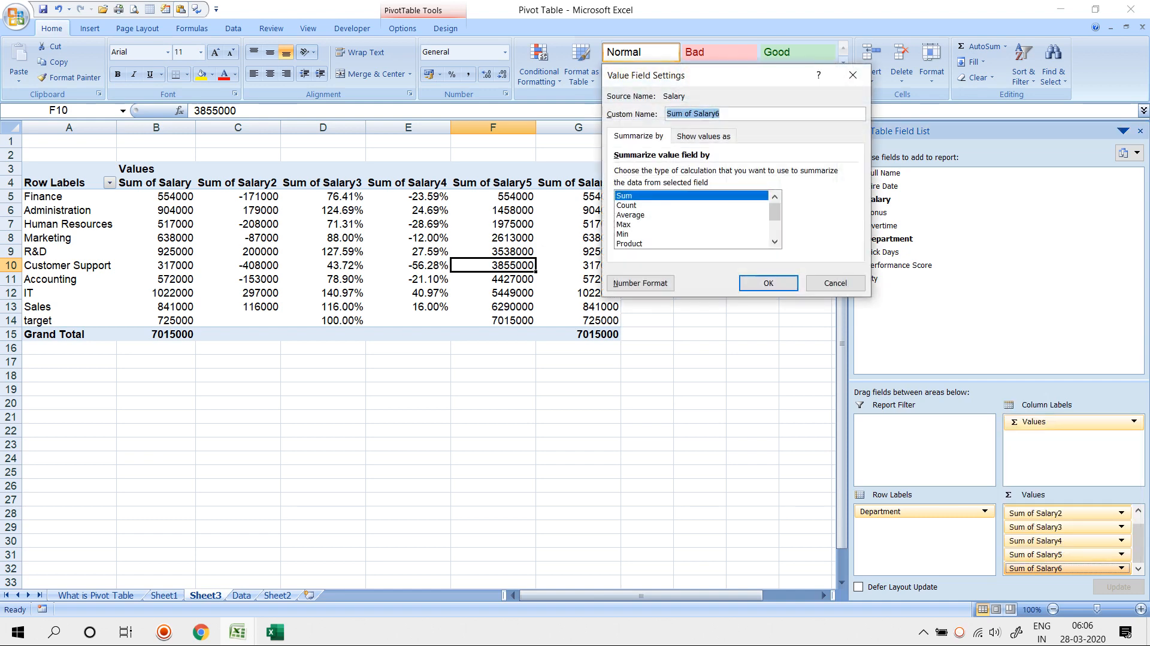
pyautogui.click(703, 136)
pyautogui.click(851, 174)
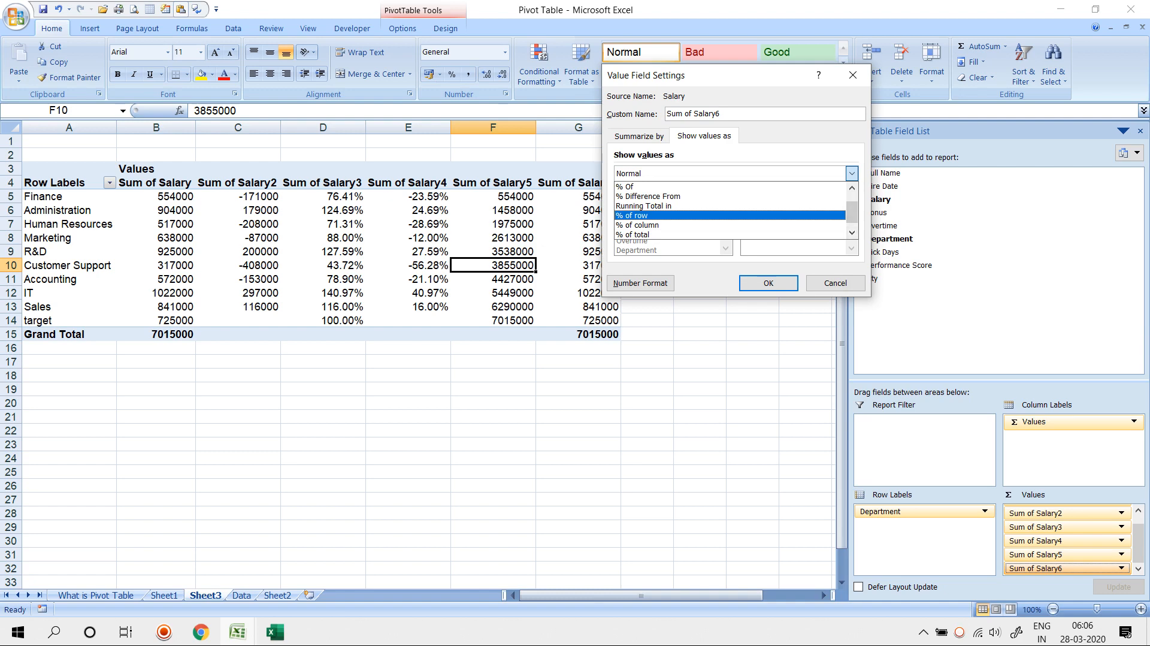
pyautogui.press('Return')
pyautogui.press('Return')
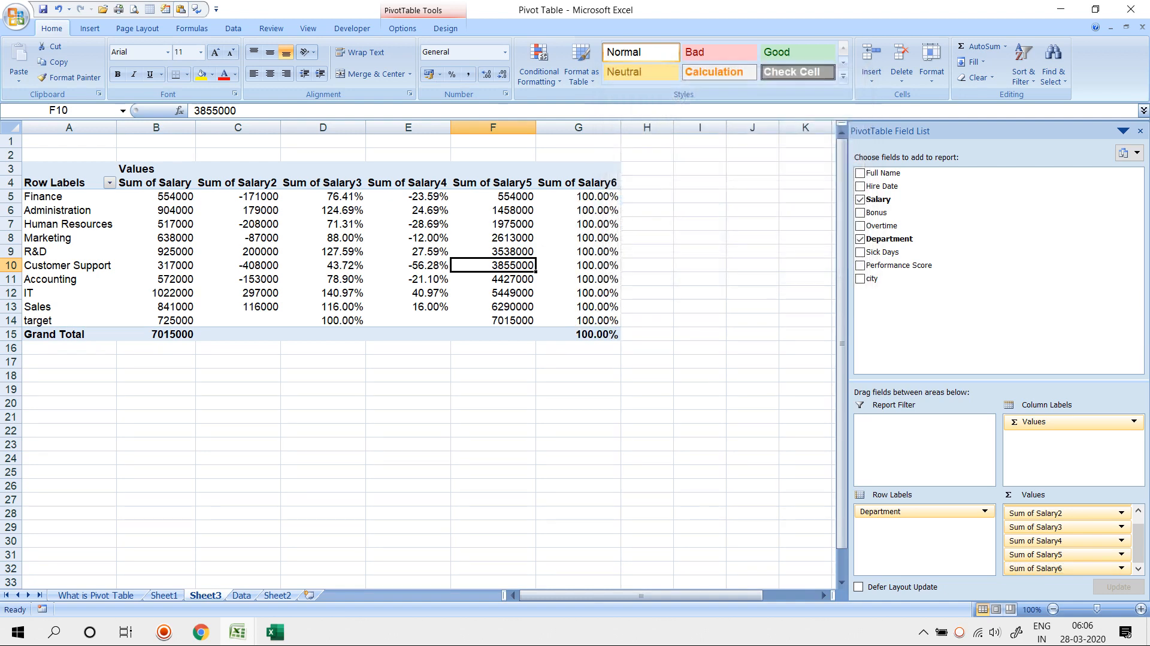
pyautogui.moveTo(578, 196); pyautogui.dragTo(597, 334)
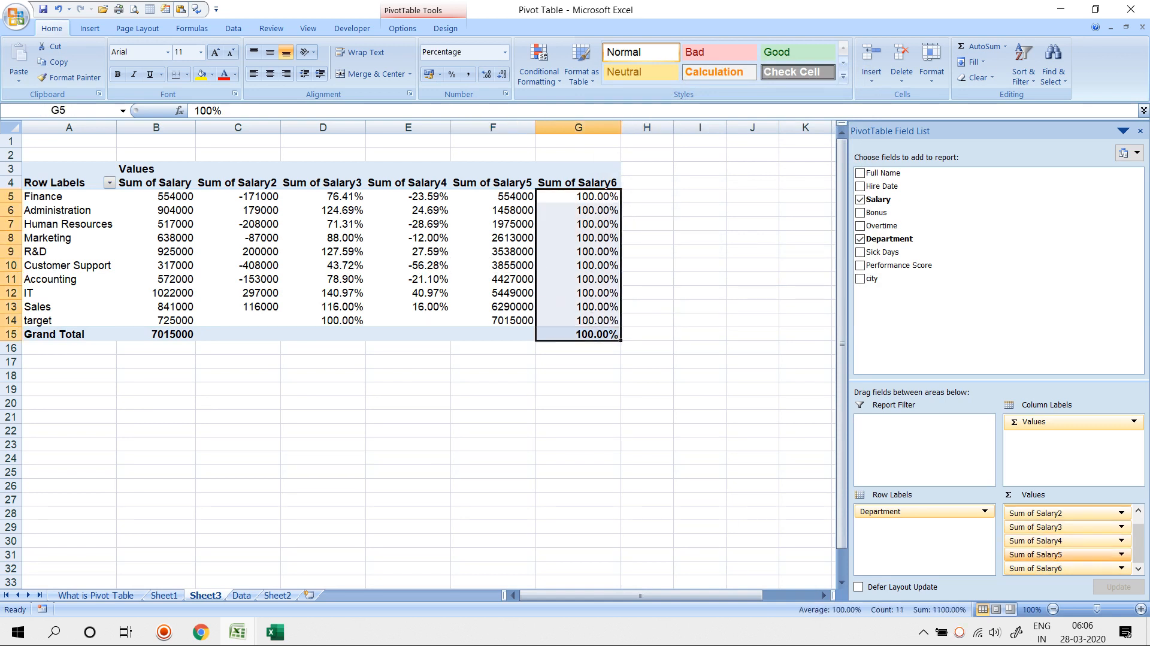
# - Change the sixth salary column's calculation to % of column
pyautogui.click(1119, 568)
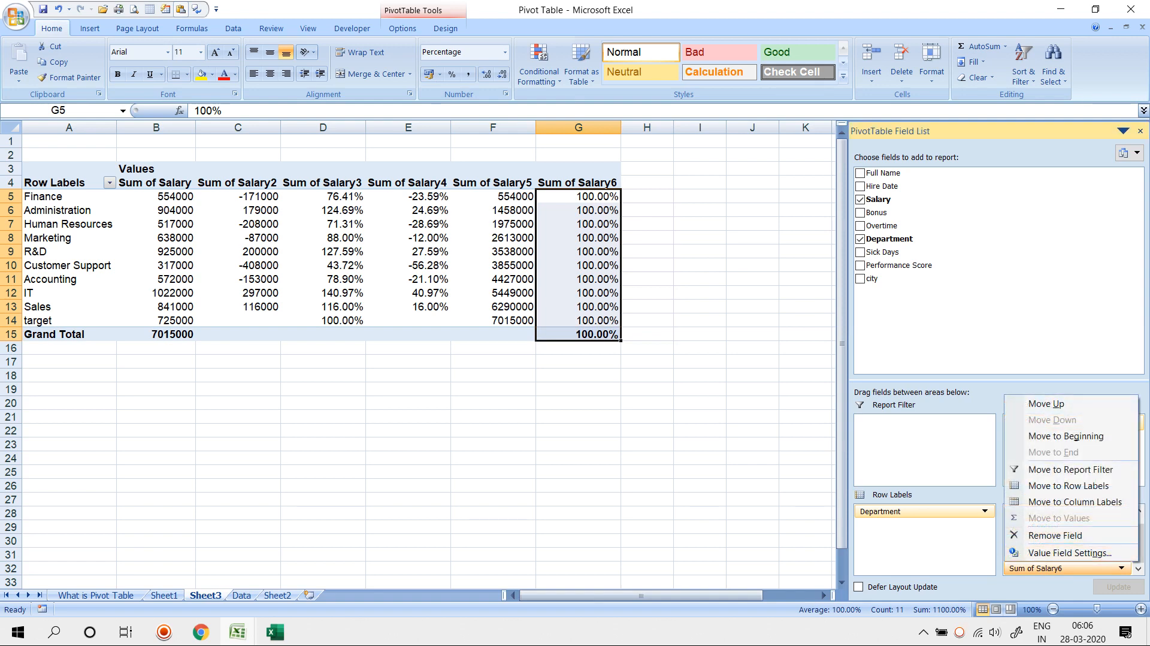
pyautogui.click(1069, 552)
pyautogui.click(703, 136)
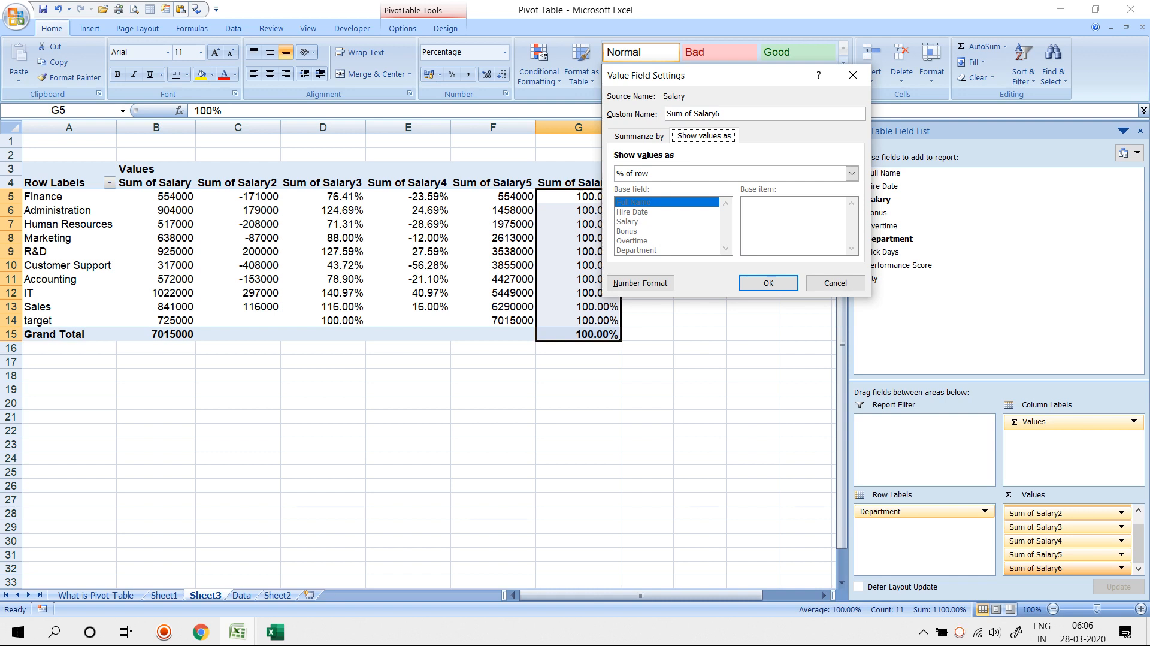
pyautogui.click(851, 173)
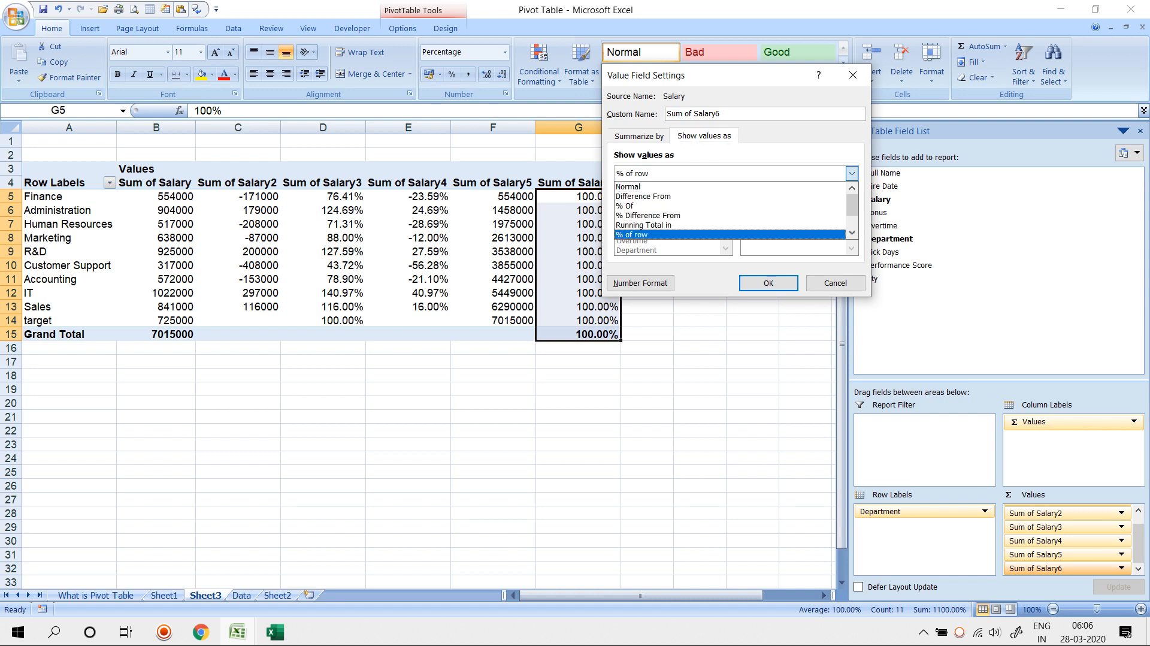
pyautogui.click(852, 233)
pyautogui.click(731, 234)
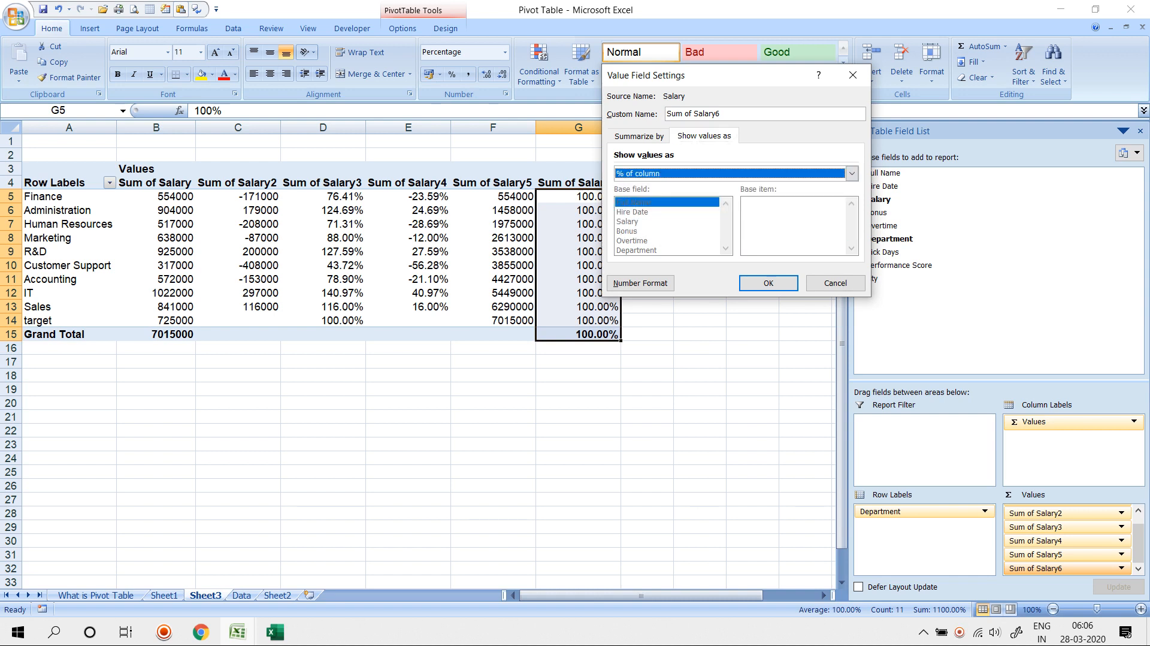
pyautogui.click(768, 282)
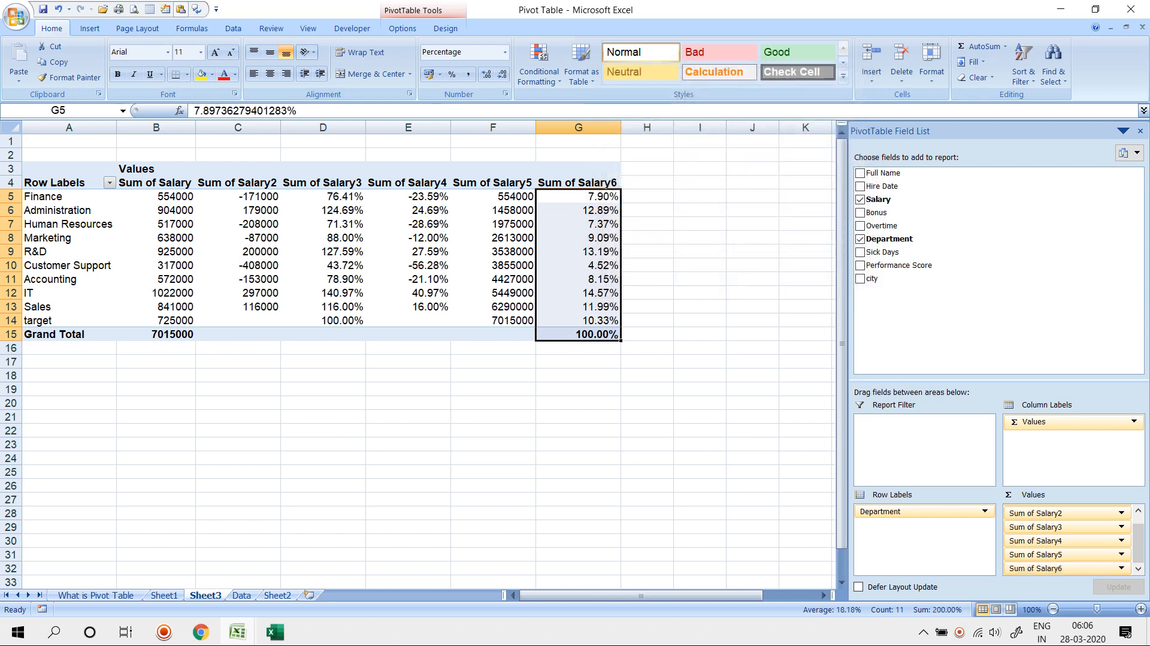
# - Examine the sixth salary column's share for Finance against the Grand Total
pyautogui.click(699, 307)
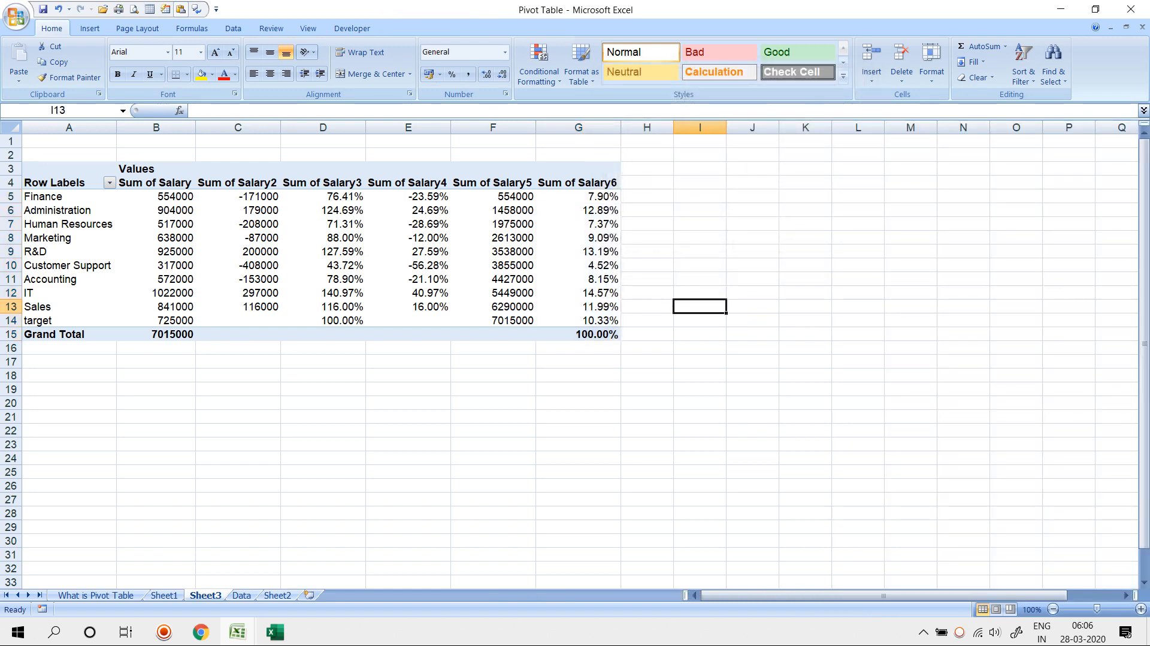
pyautogui.click(579, 196)
pyautogui.click(646, 361)
pyautogui.click(579, 334)
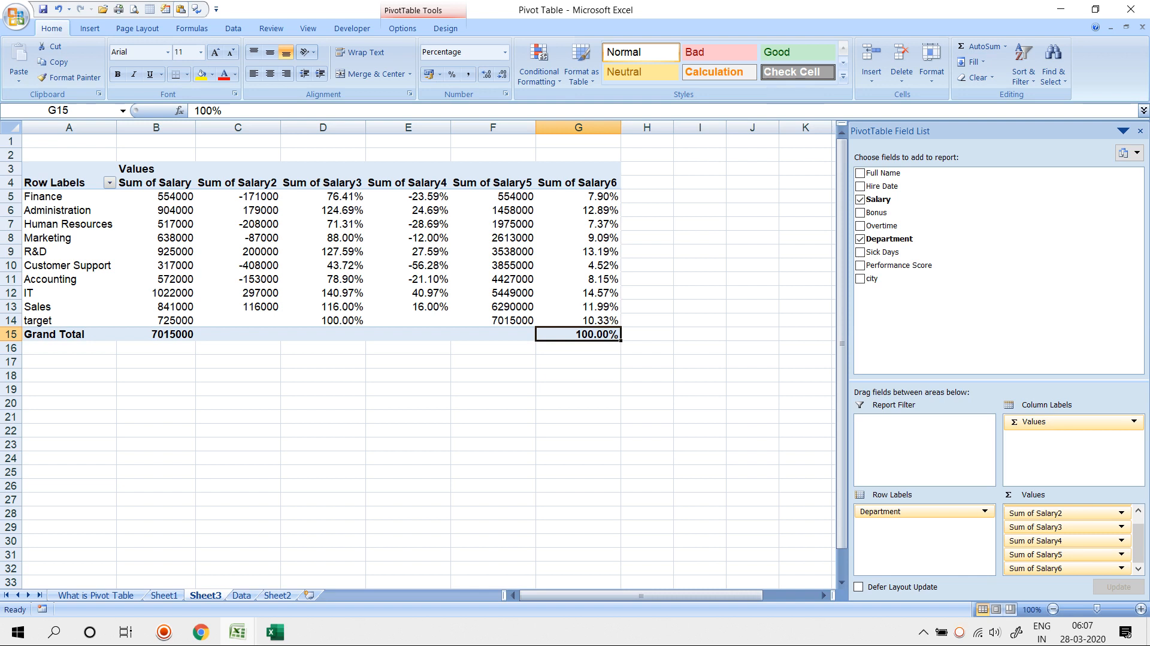
pyautogui.click(548, 176)
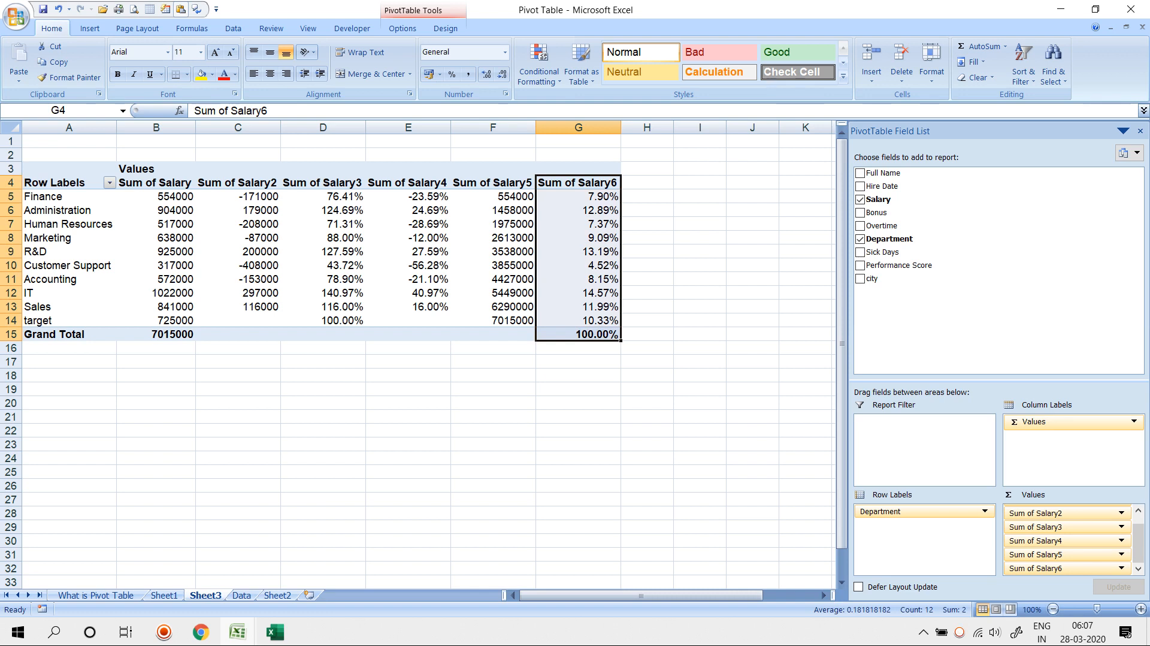
pyautogui.click(580, 195)
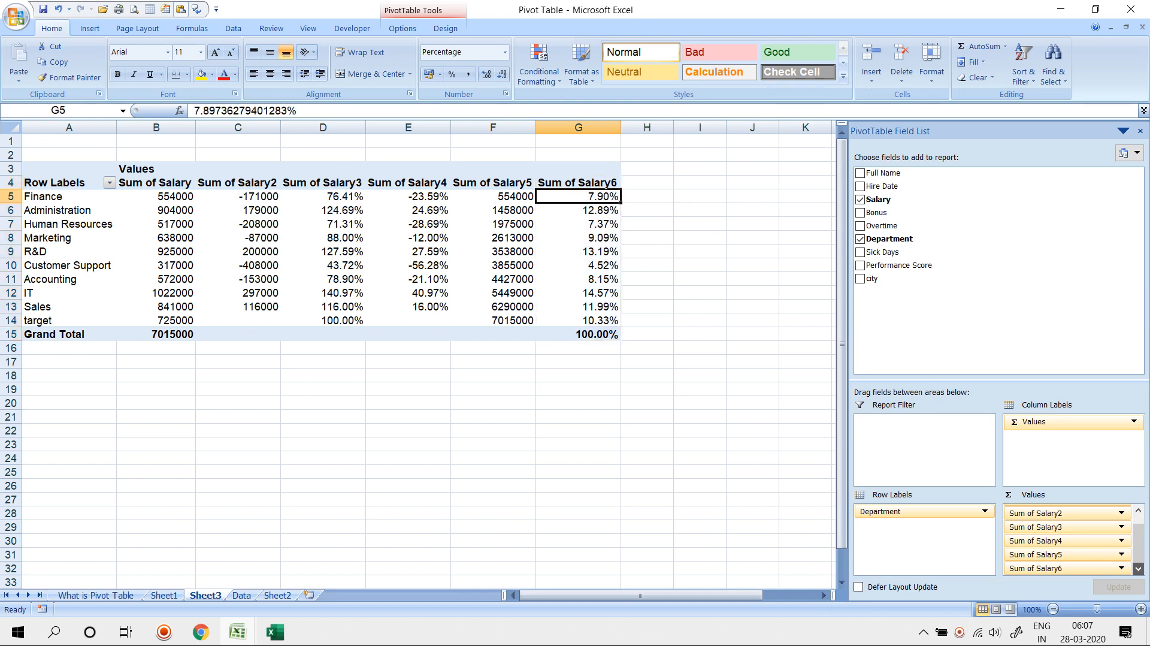
# - Show the sixth salary column as % of total
pyautogui.click(1120, 567)
pyautogui.click(1068, 552)
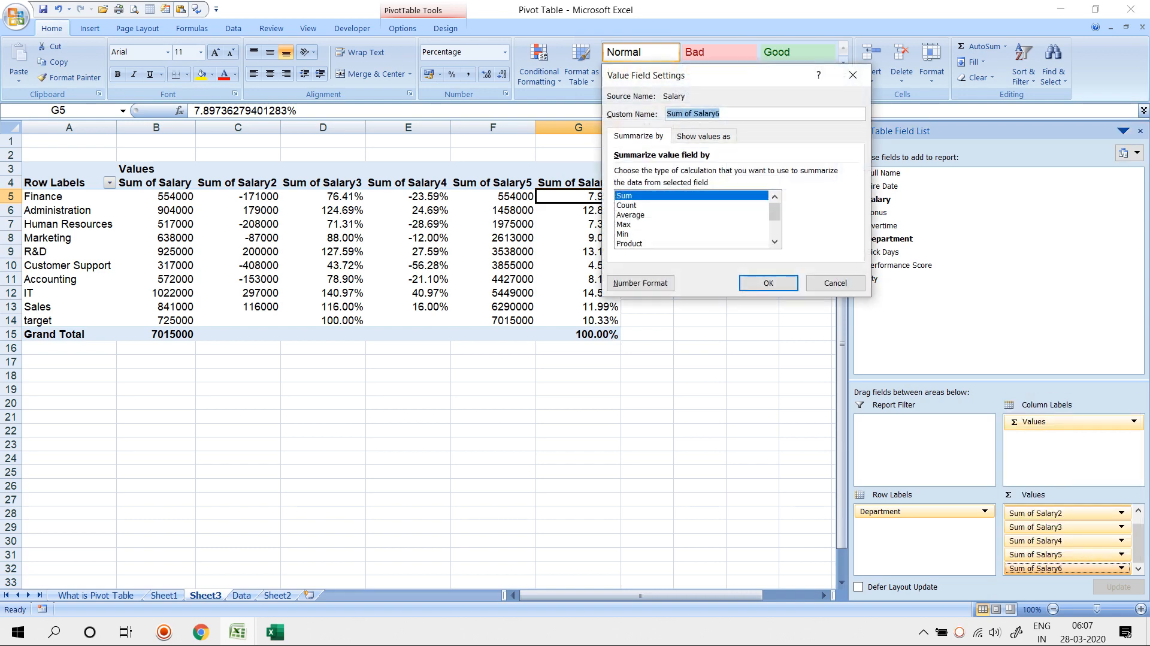
pyautogui.click(704, 135)
pyautogui.click(851, 173)
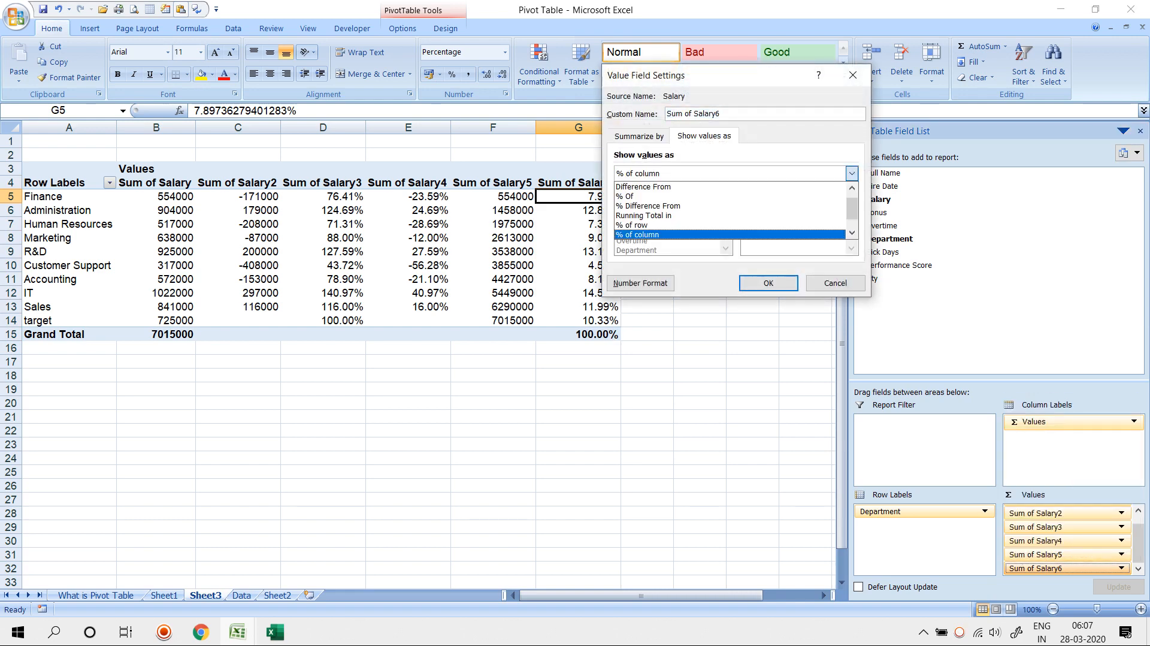
pyautogui.click(852, 232)
pyautogui.click(852, 232)
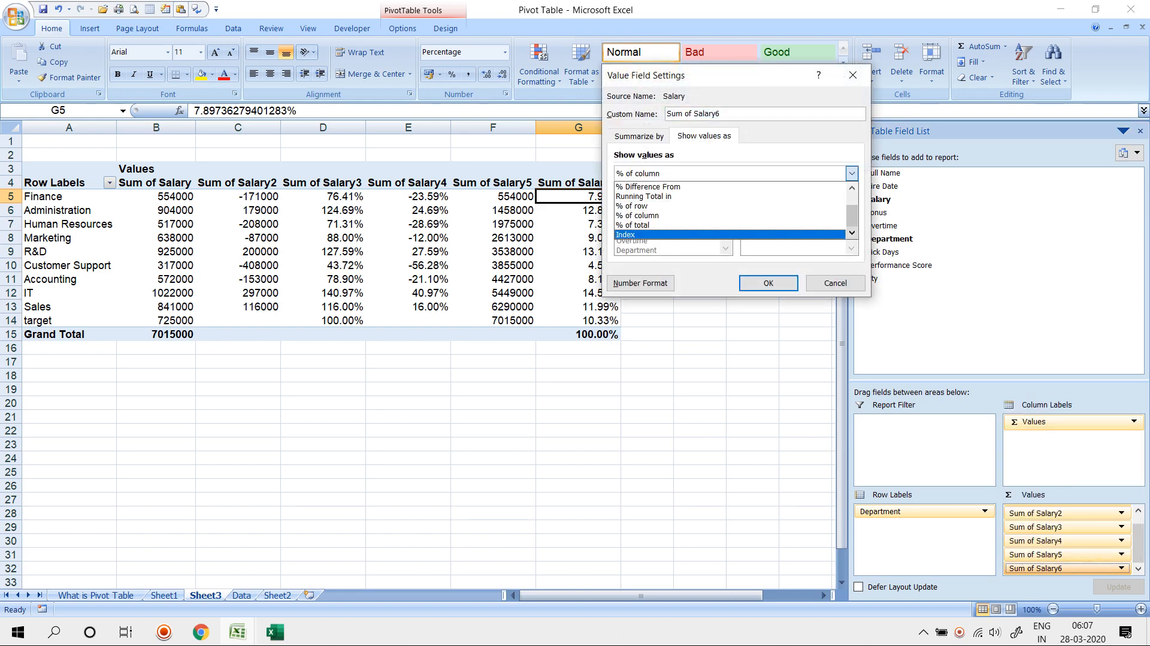
pyautogui.click(638, 224)
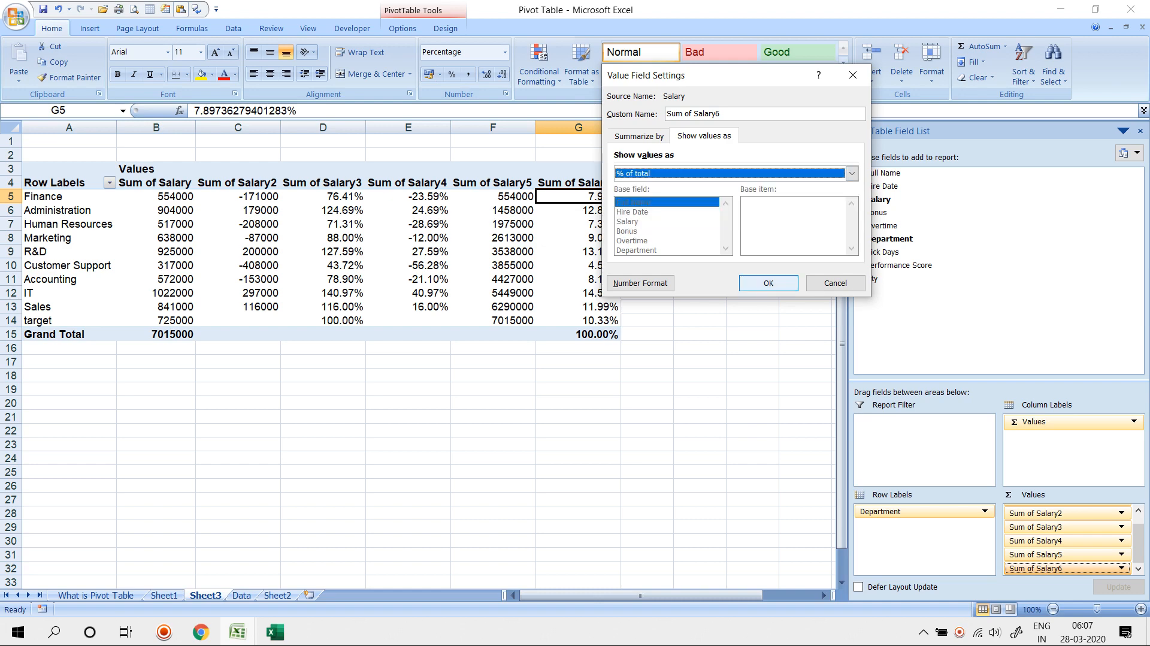
pyautogui.click(768, 282)
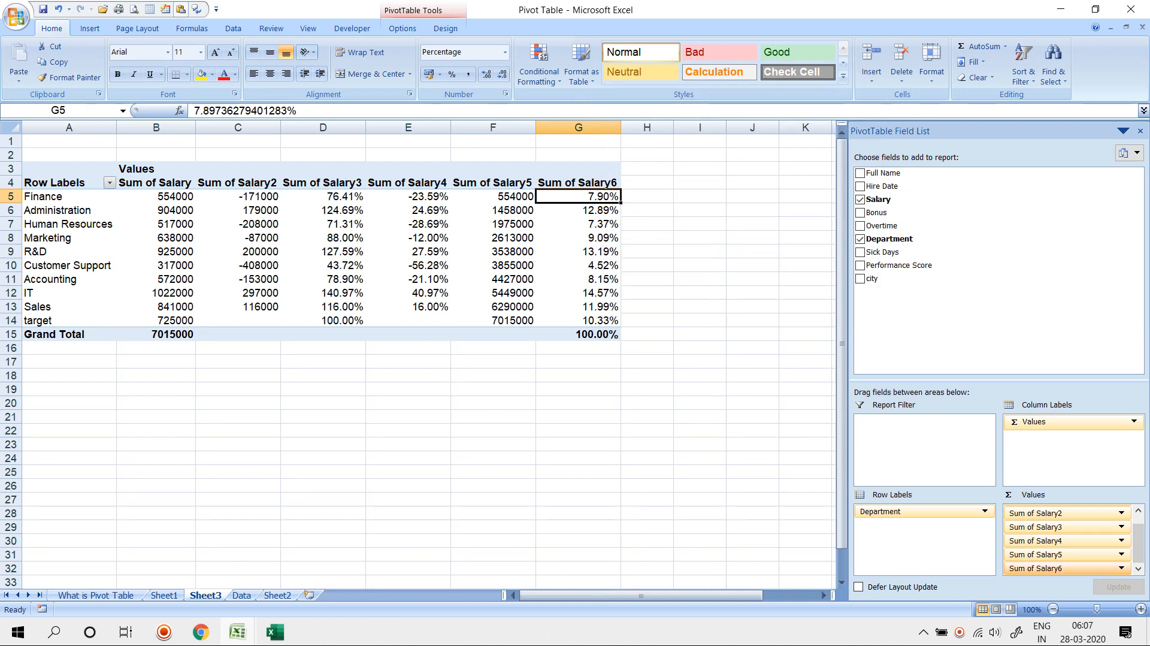
# - Switch the sixth salary column to the Index calculation
pyautogui.click(1054, 568)
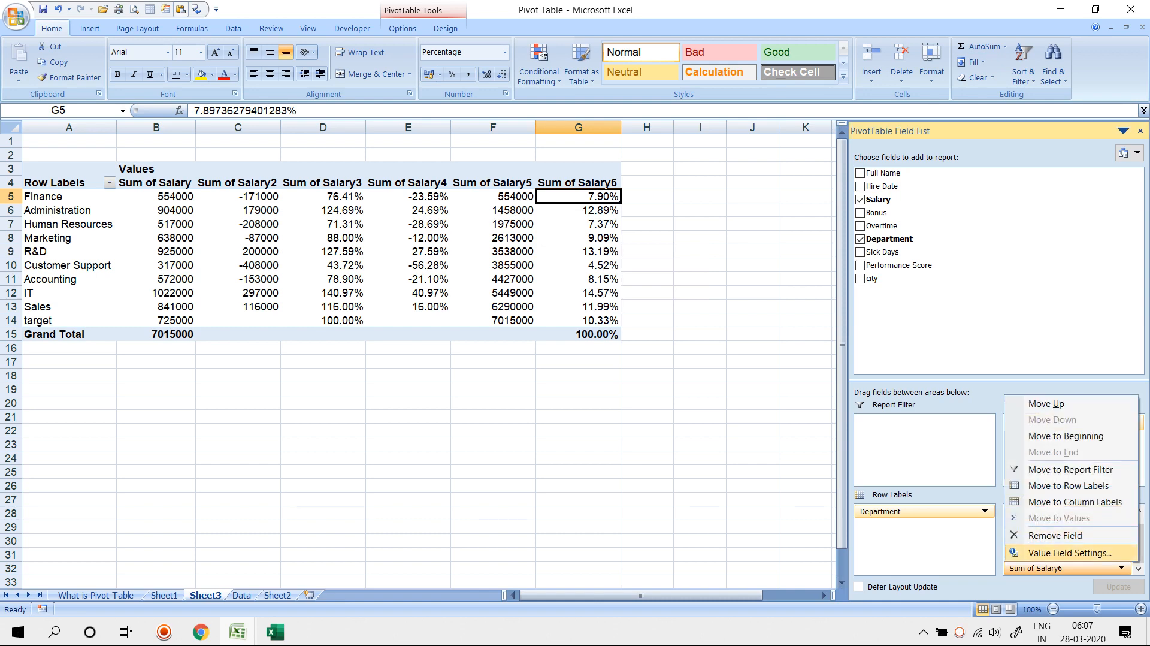
pyautogui.click(1065, 552)
pyautogui.click(704, 136)
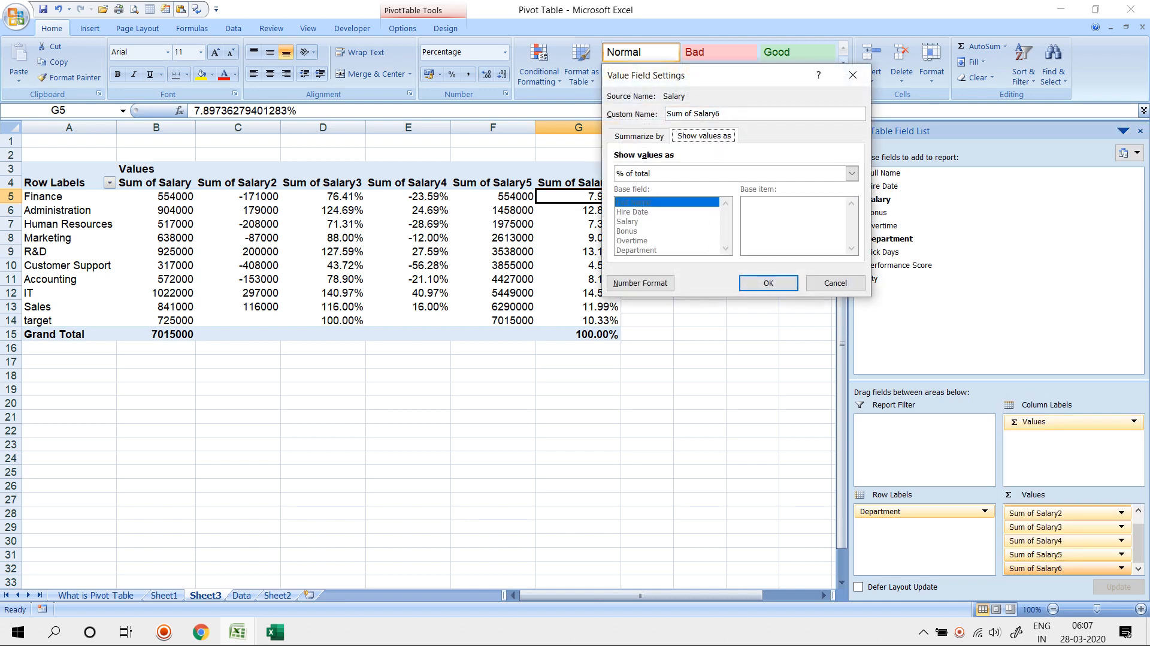
pyautogui.click(851, 173)
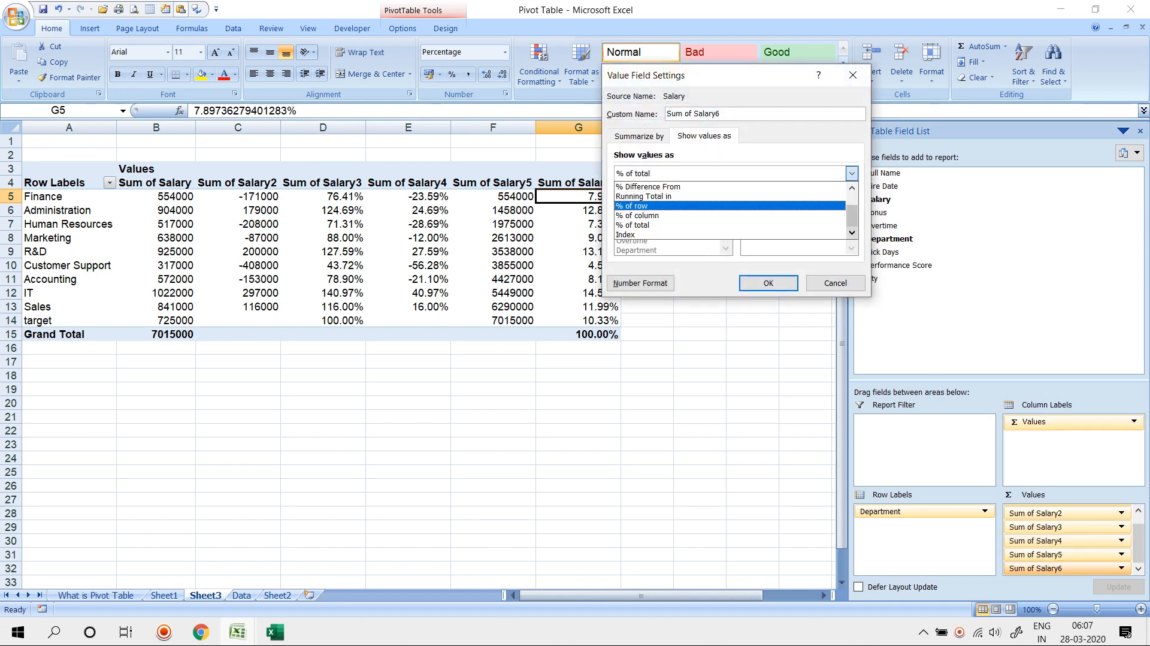
pyautogui.click(635, 234)
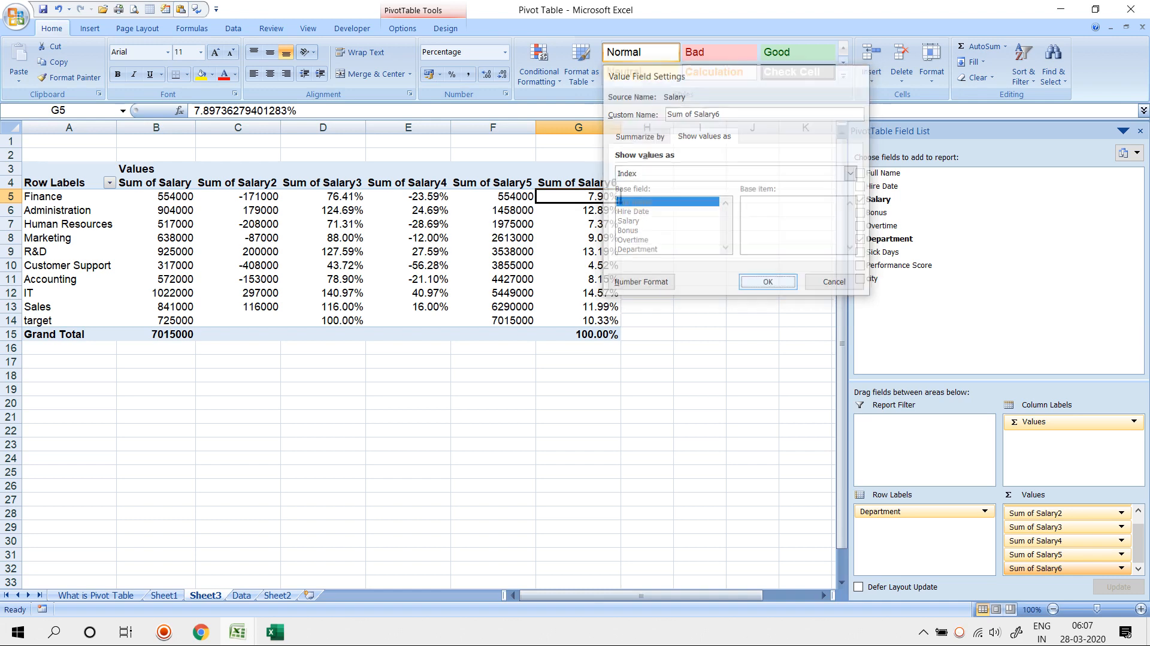
pyautogui.press('Return')
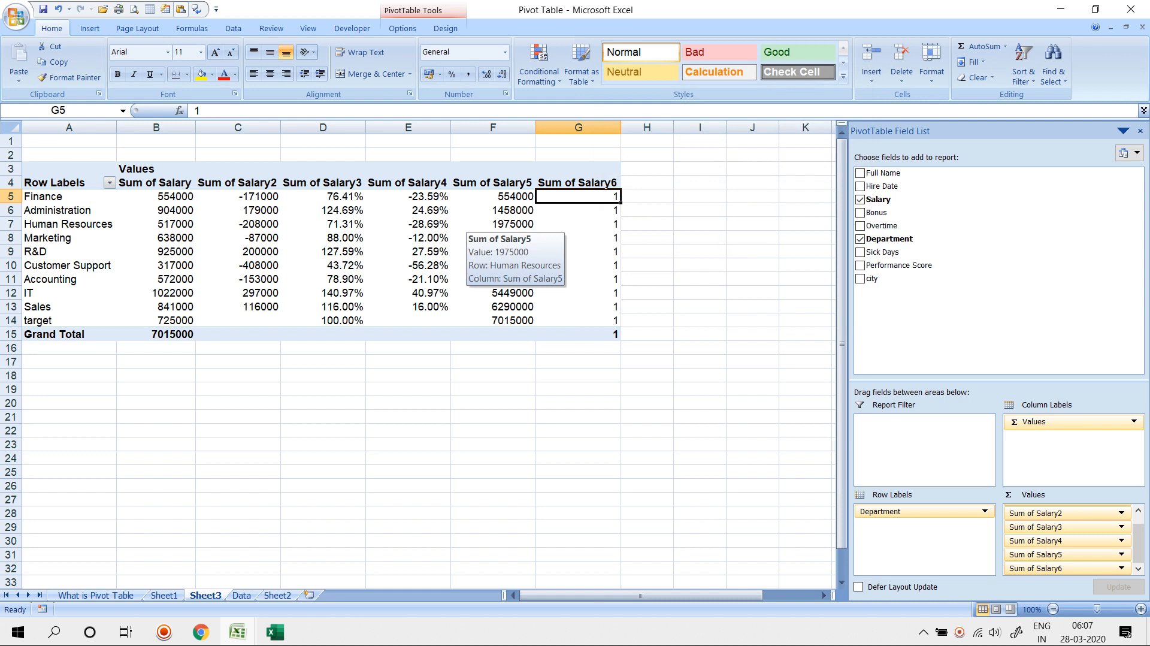
# - View the value field settings of the first Sum of Salary column and close them without changes
pyautogui.click(492, 389)
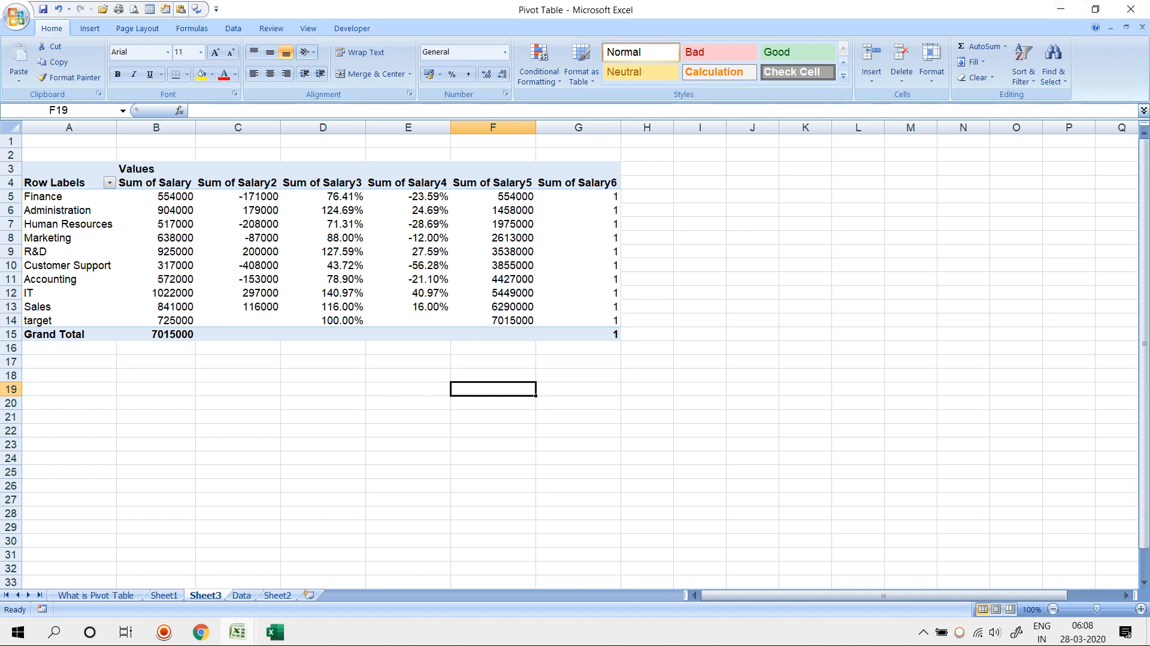
pyautogui.doubleClick(155, 182)
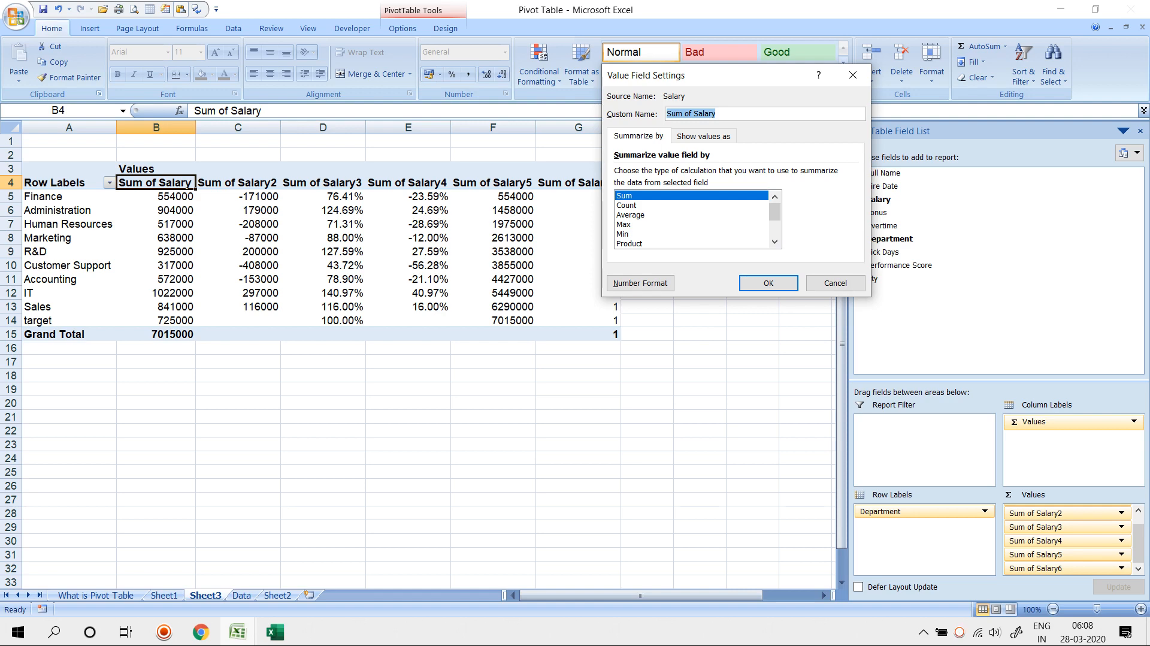
pyautogui.press('Escape')
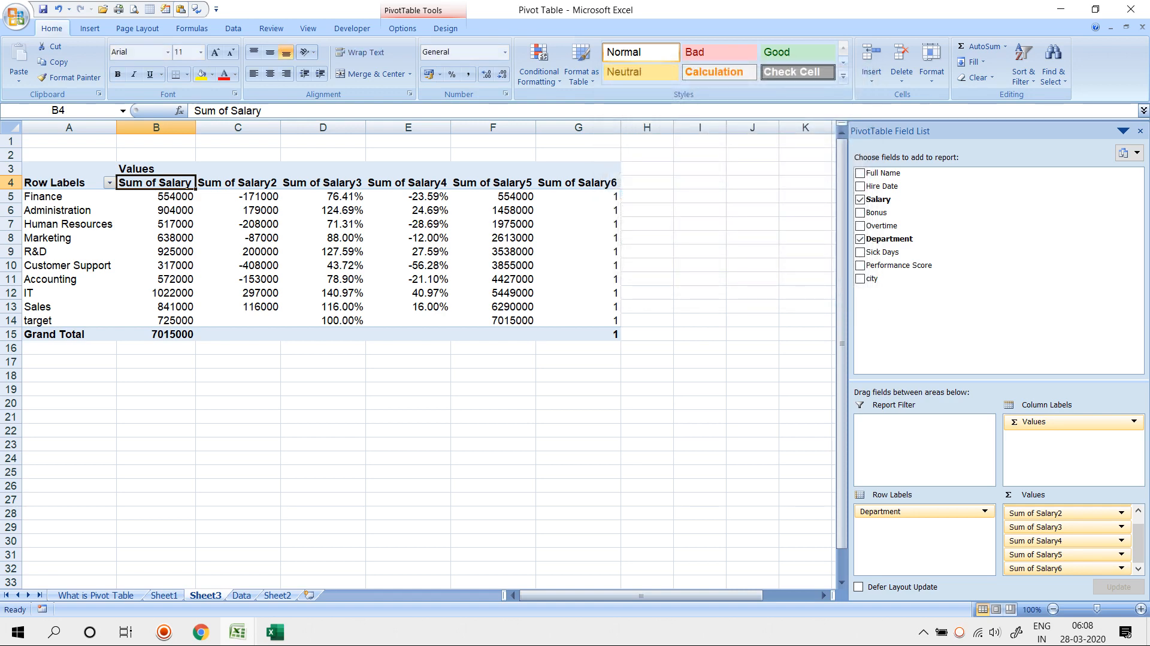